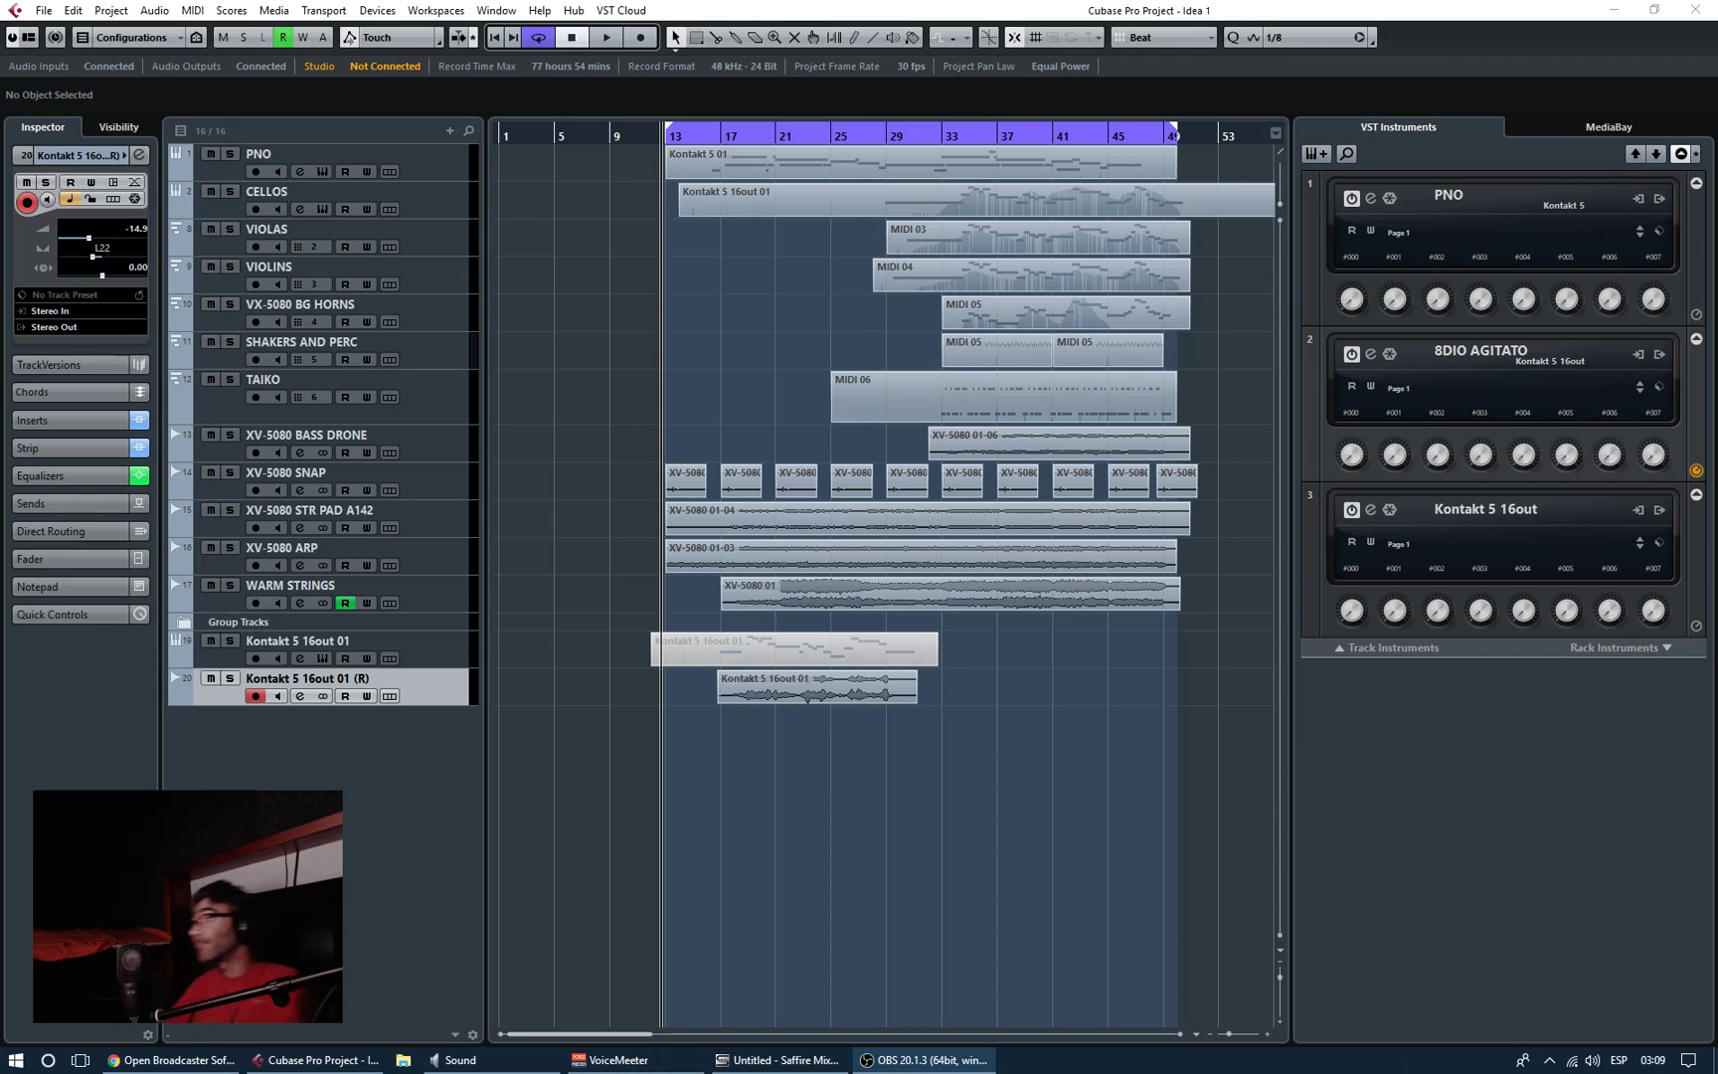
Step: Step up and down through the track list, from PNO to the Kontakt 5 16out 01 track, to survey the project's instruments
click(452, 177)
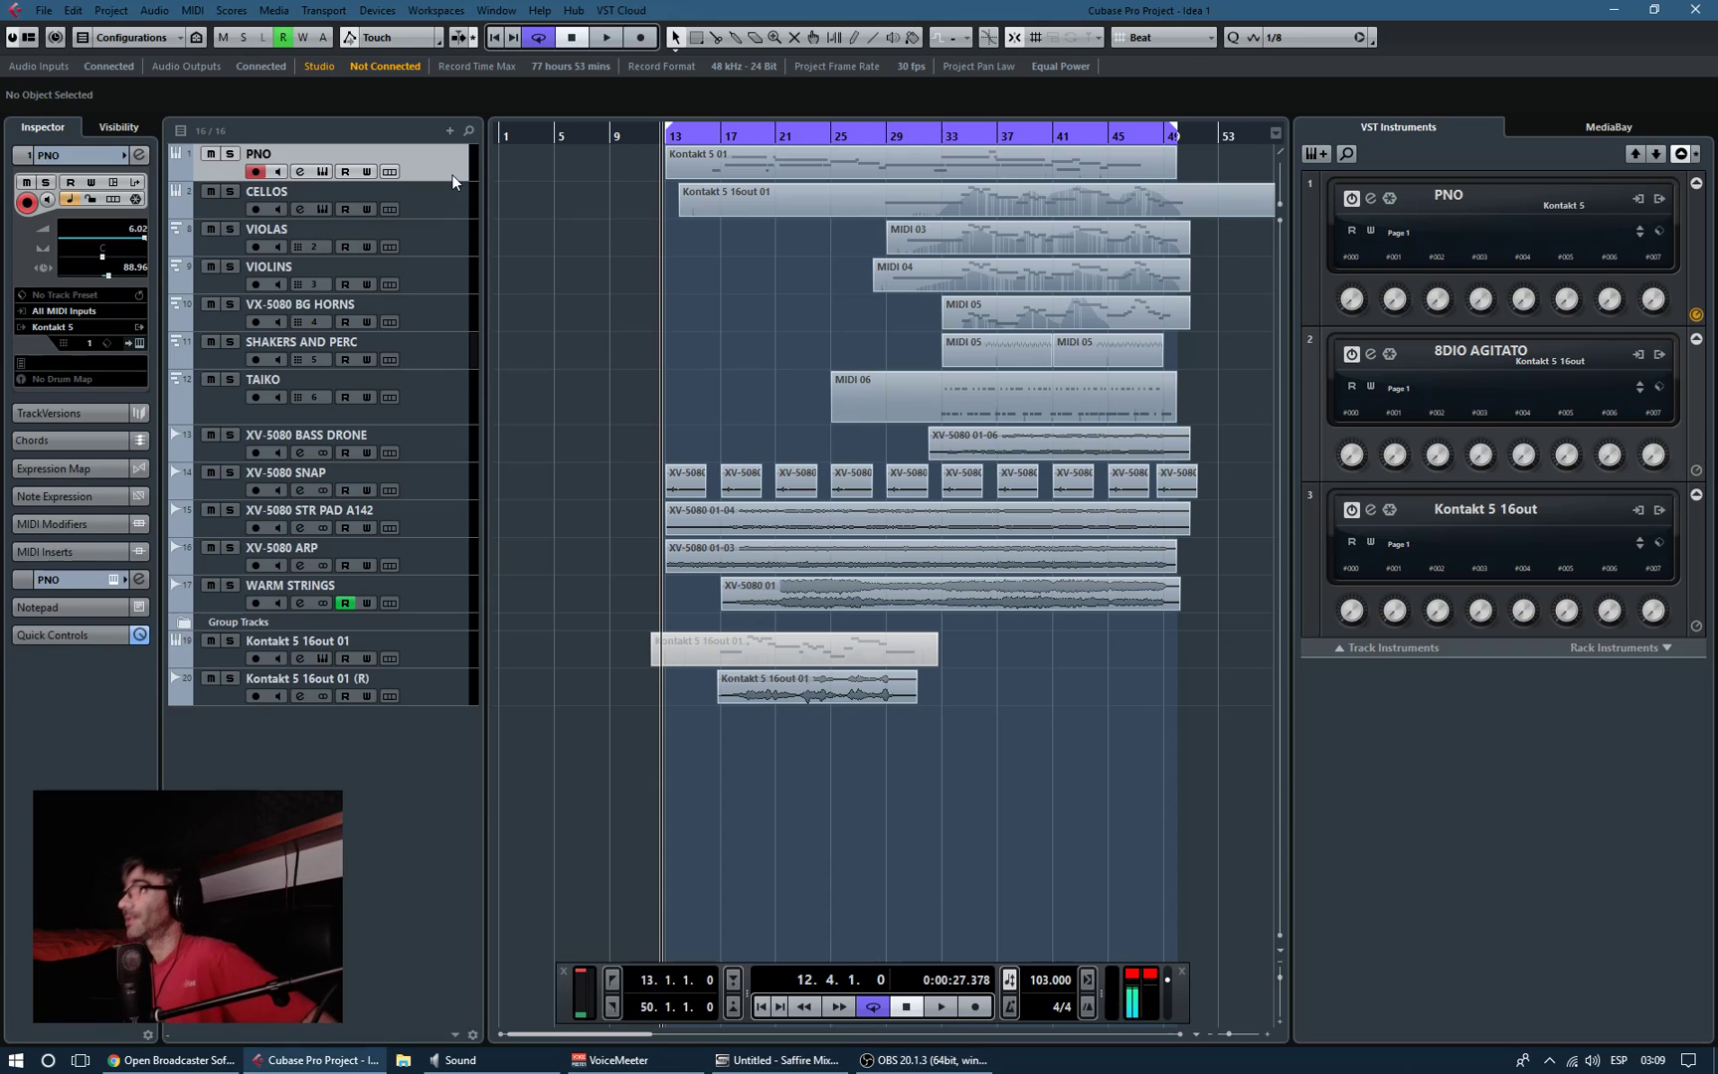
key(Down)
key(Down)
key(Down)
key(Down)
key(Down)
key(Down)
key(Down)
key(Down)
key(Down)
key(Down)
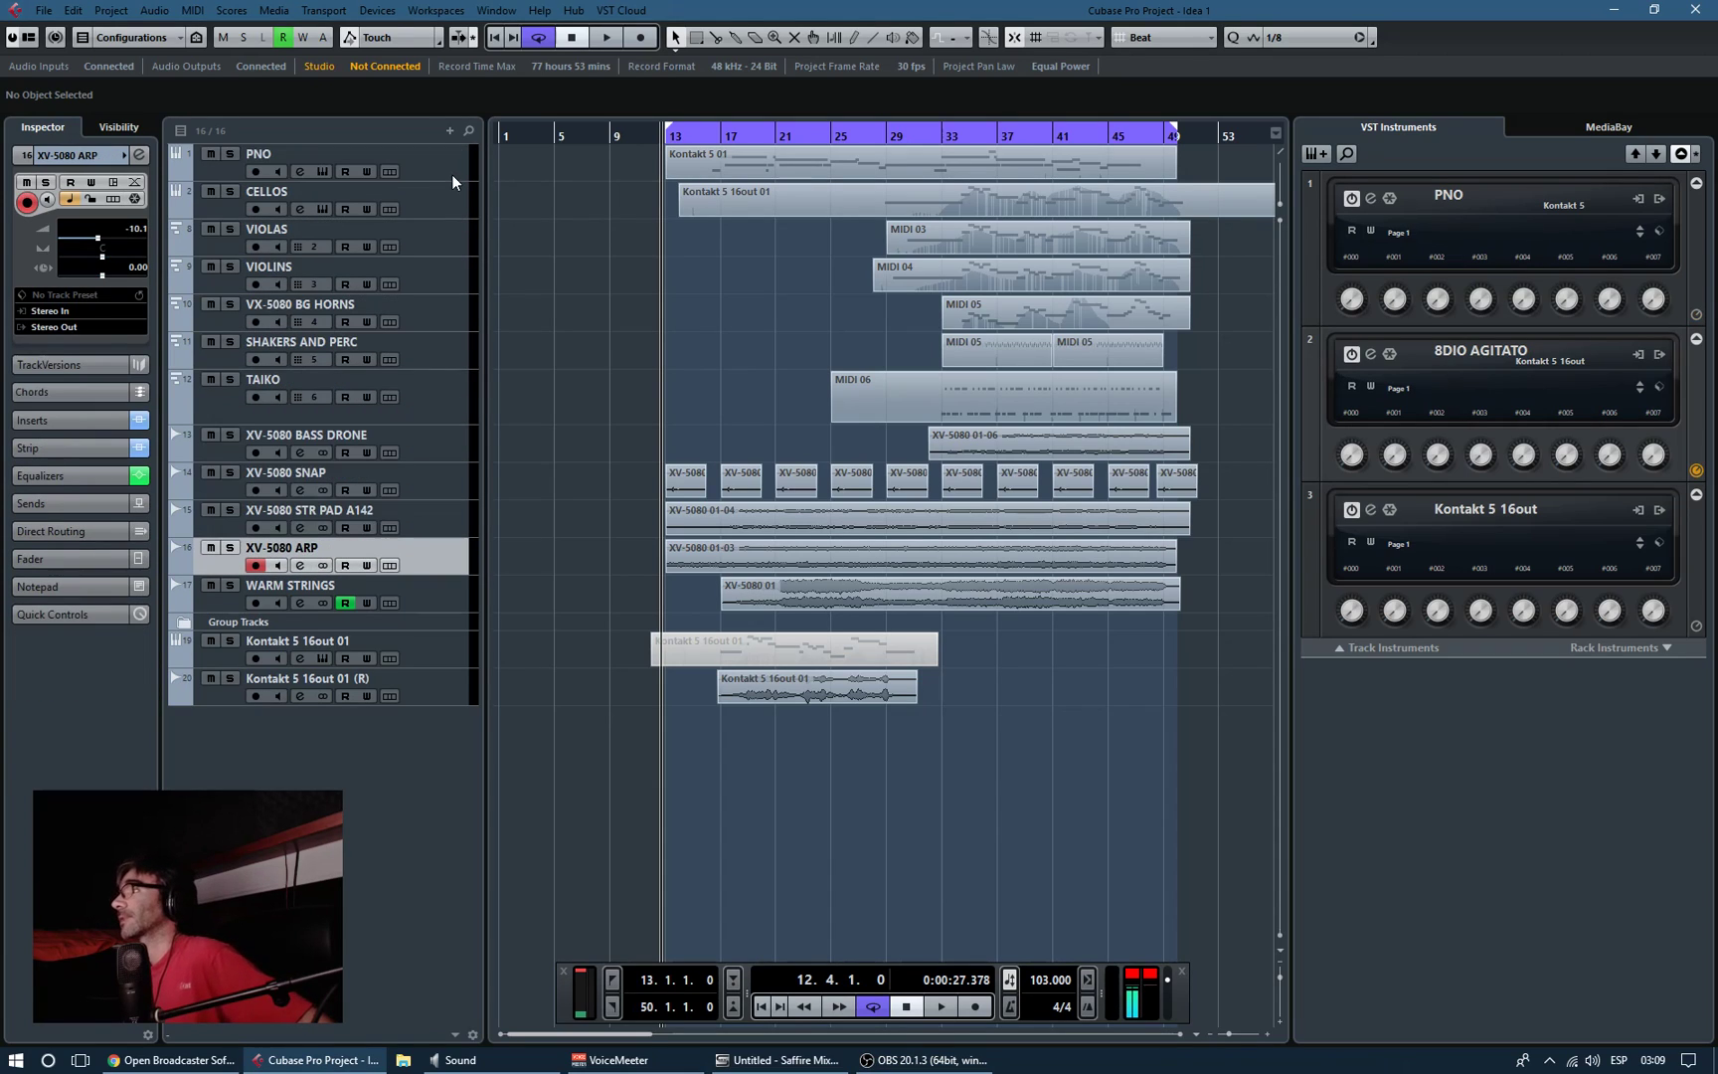
key(Down)
key(Down)
key(Down)
key(Down)
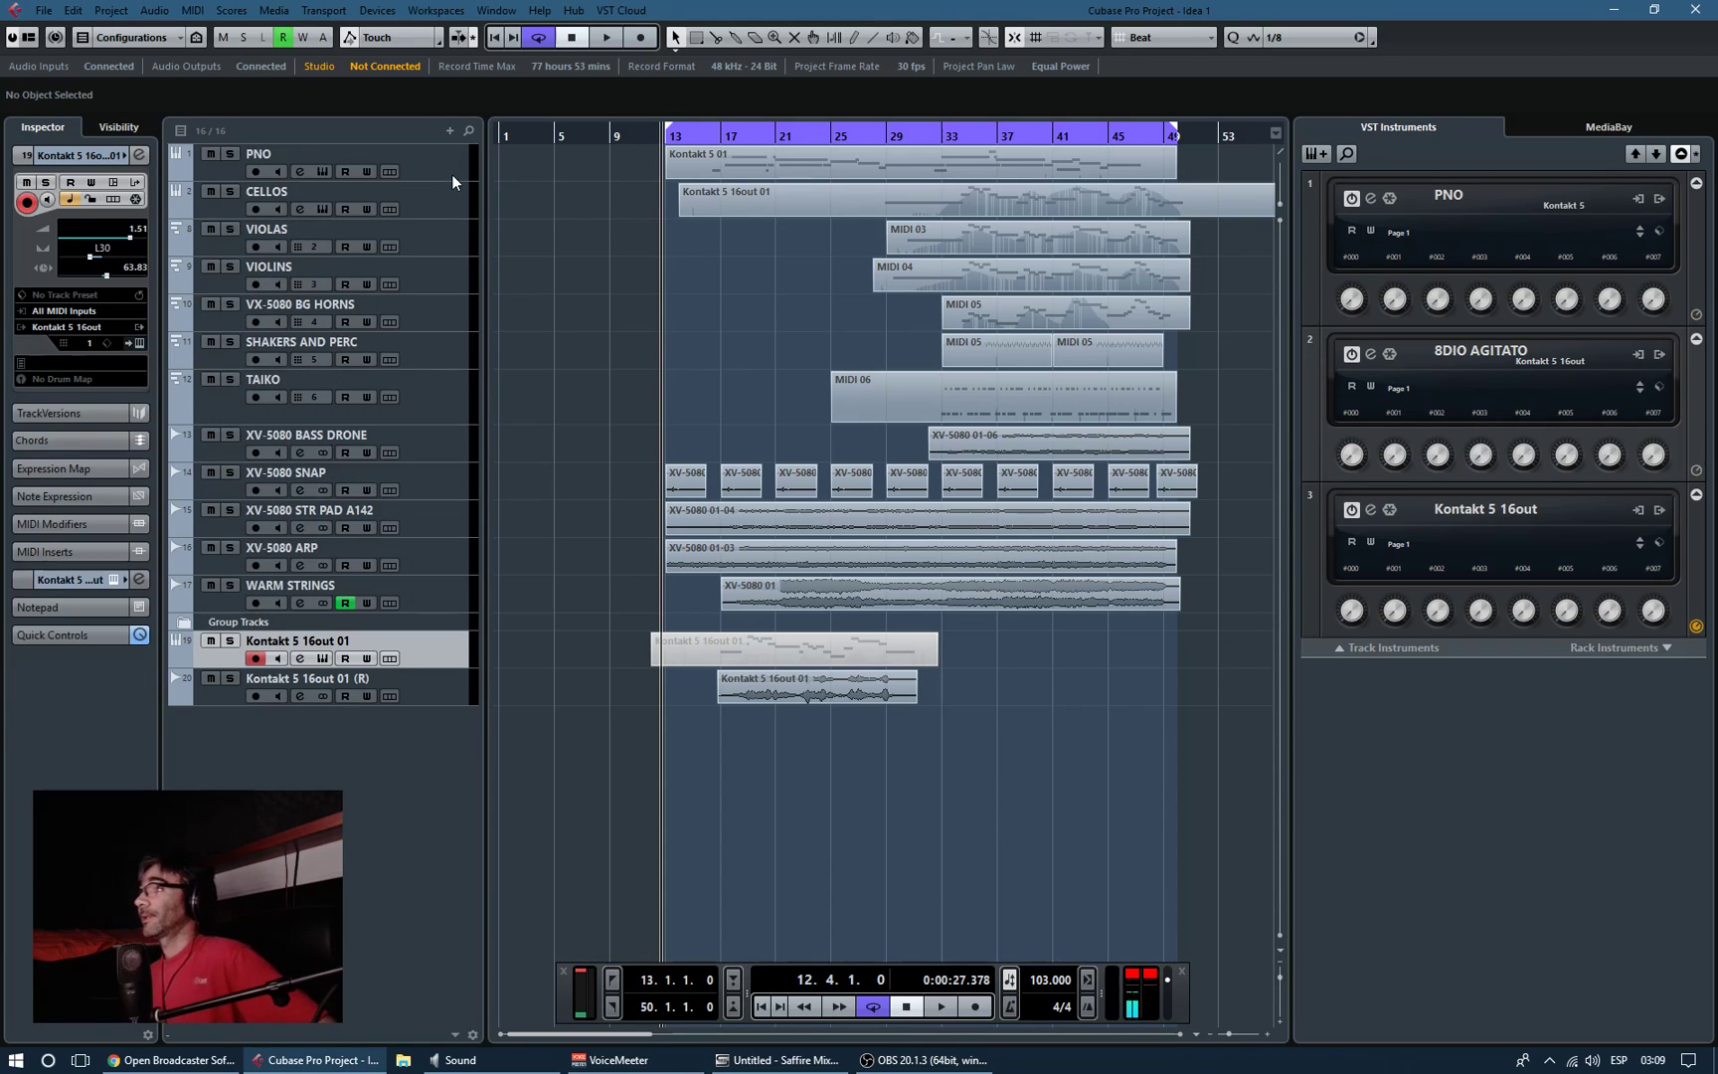
key(Up)
key(Up)
key(Up)
key(Up)
key(Up)
key(Up)
key(Up)
key(Up)
key(Up)
key(Up)
key(Up)
key(Up)
key(Up)
key(Up)
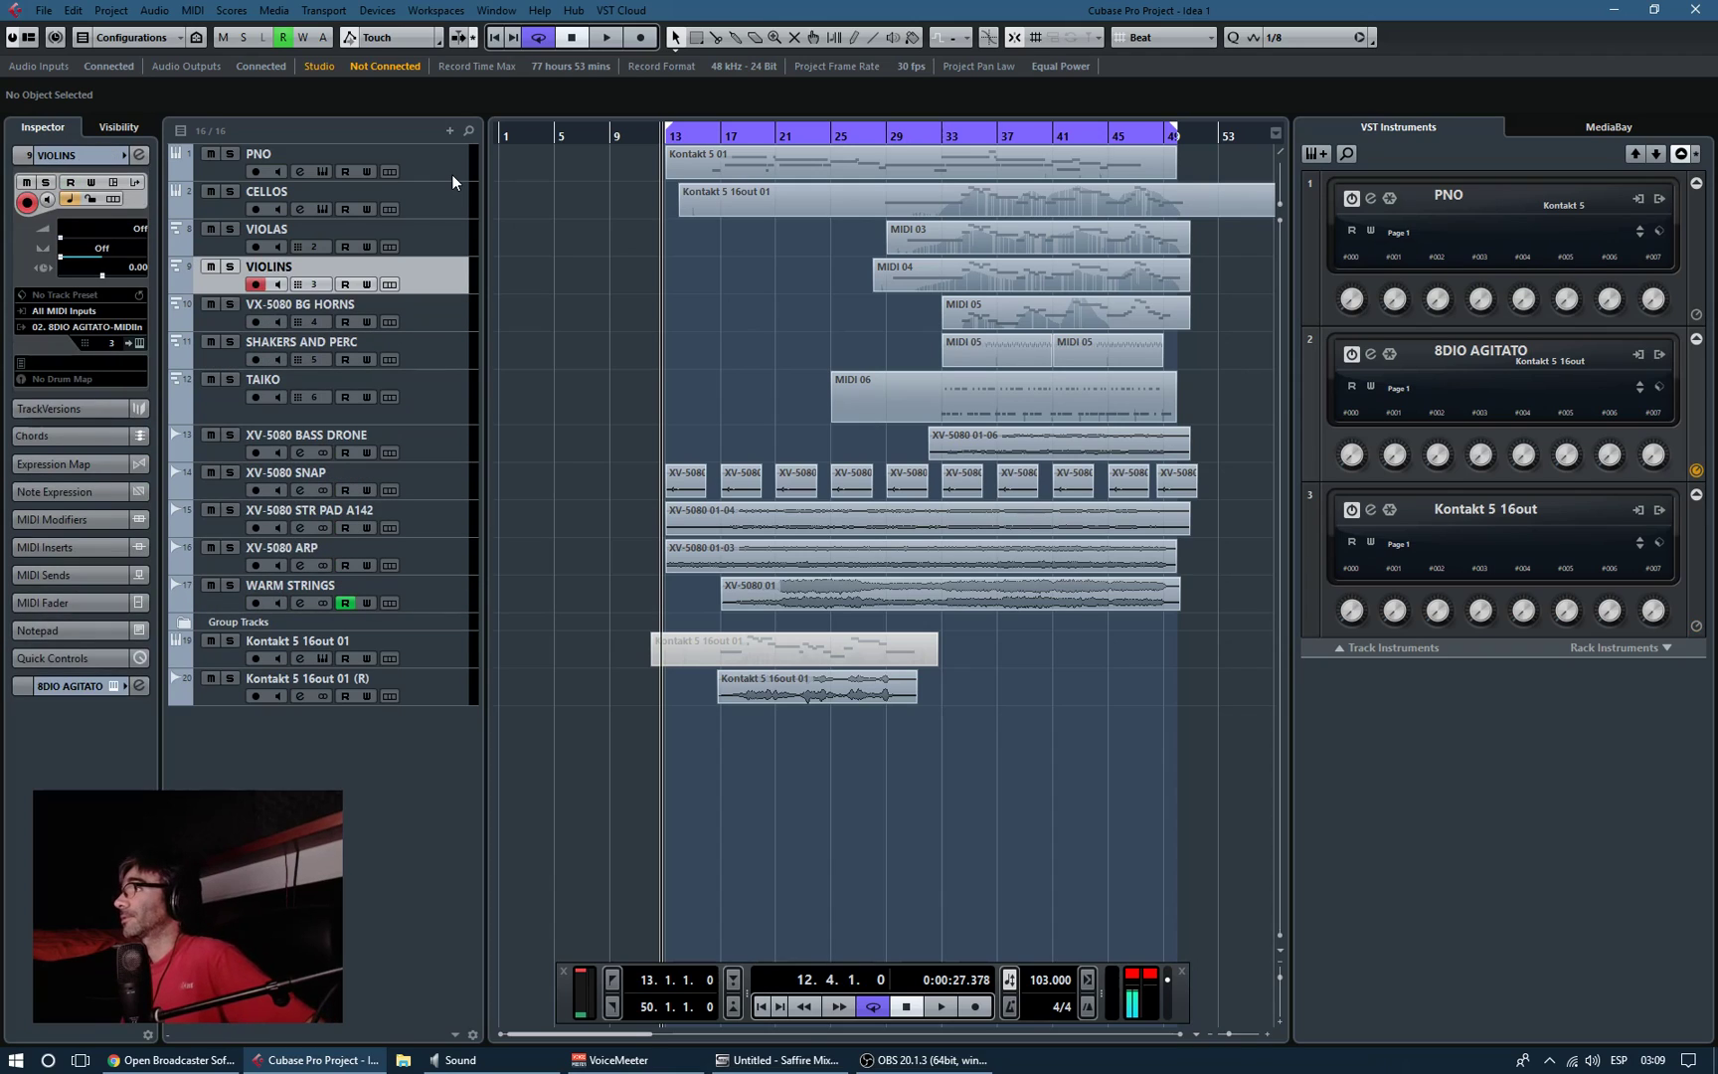
key(Down)
key(Down)
key(Down)
key(Down)
key(Down)
key(Down)
key(Down)
key(Down)
key(Down)
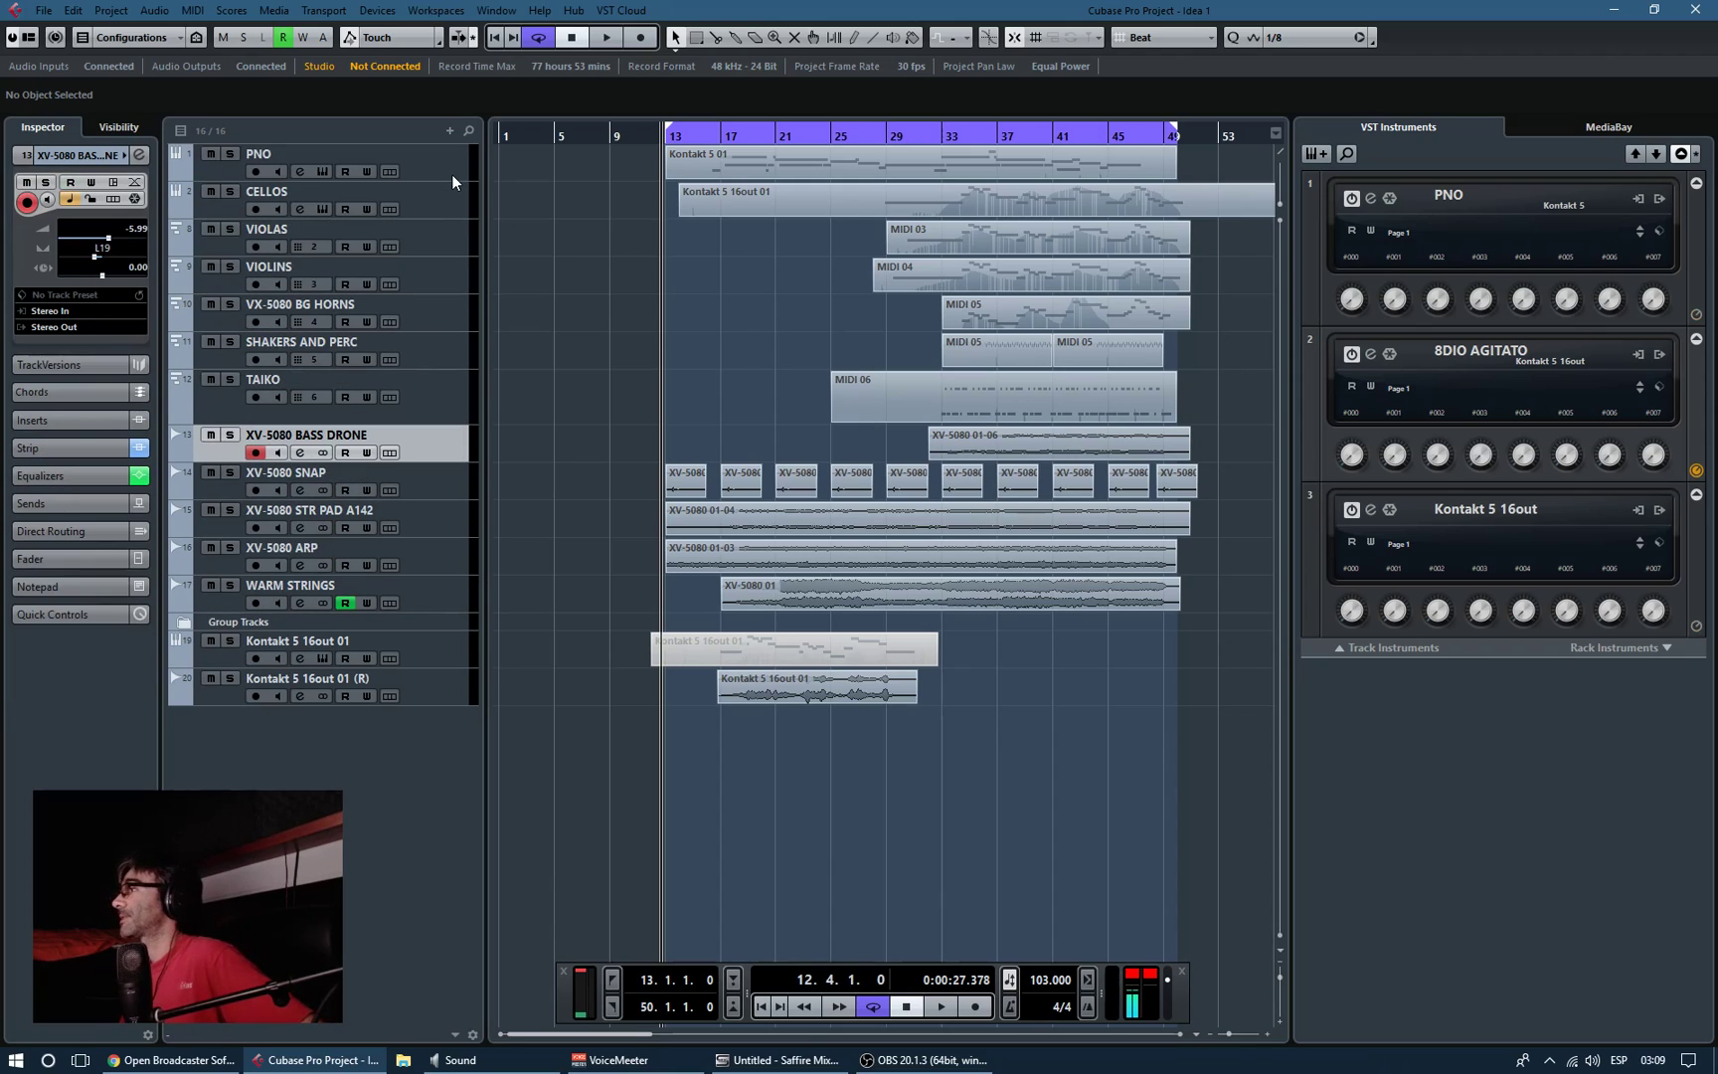
key(Up)
key(Up)
key(Up)
key(Up)
key(Up)
key(Up)
key(Up)
key(Up)
key(Up)
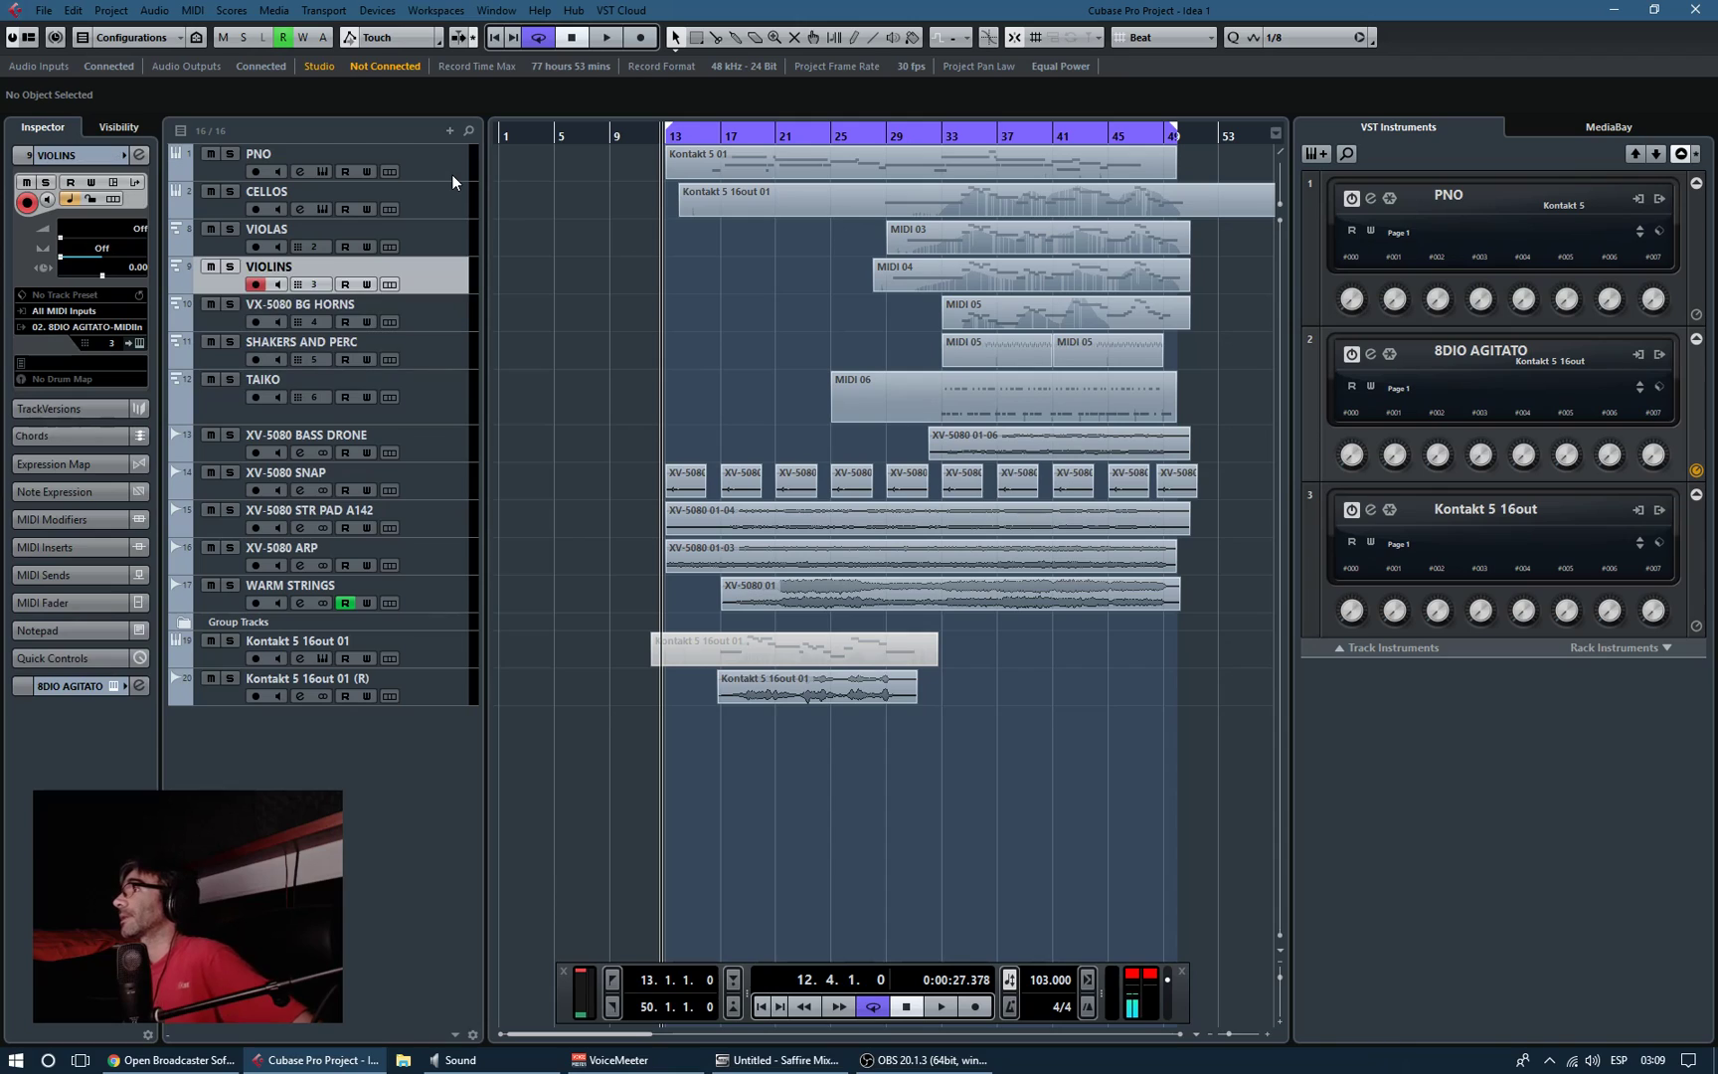
key(Down)
key(Down)
key(Down)
key(Down)
key(Down)
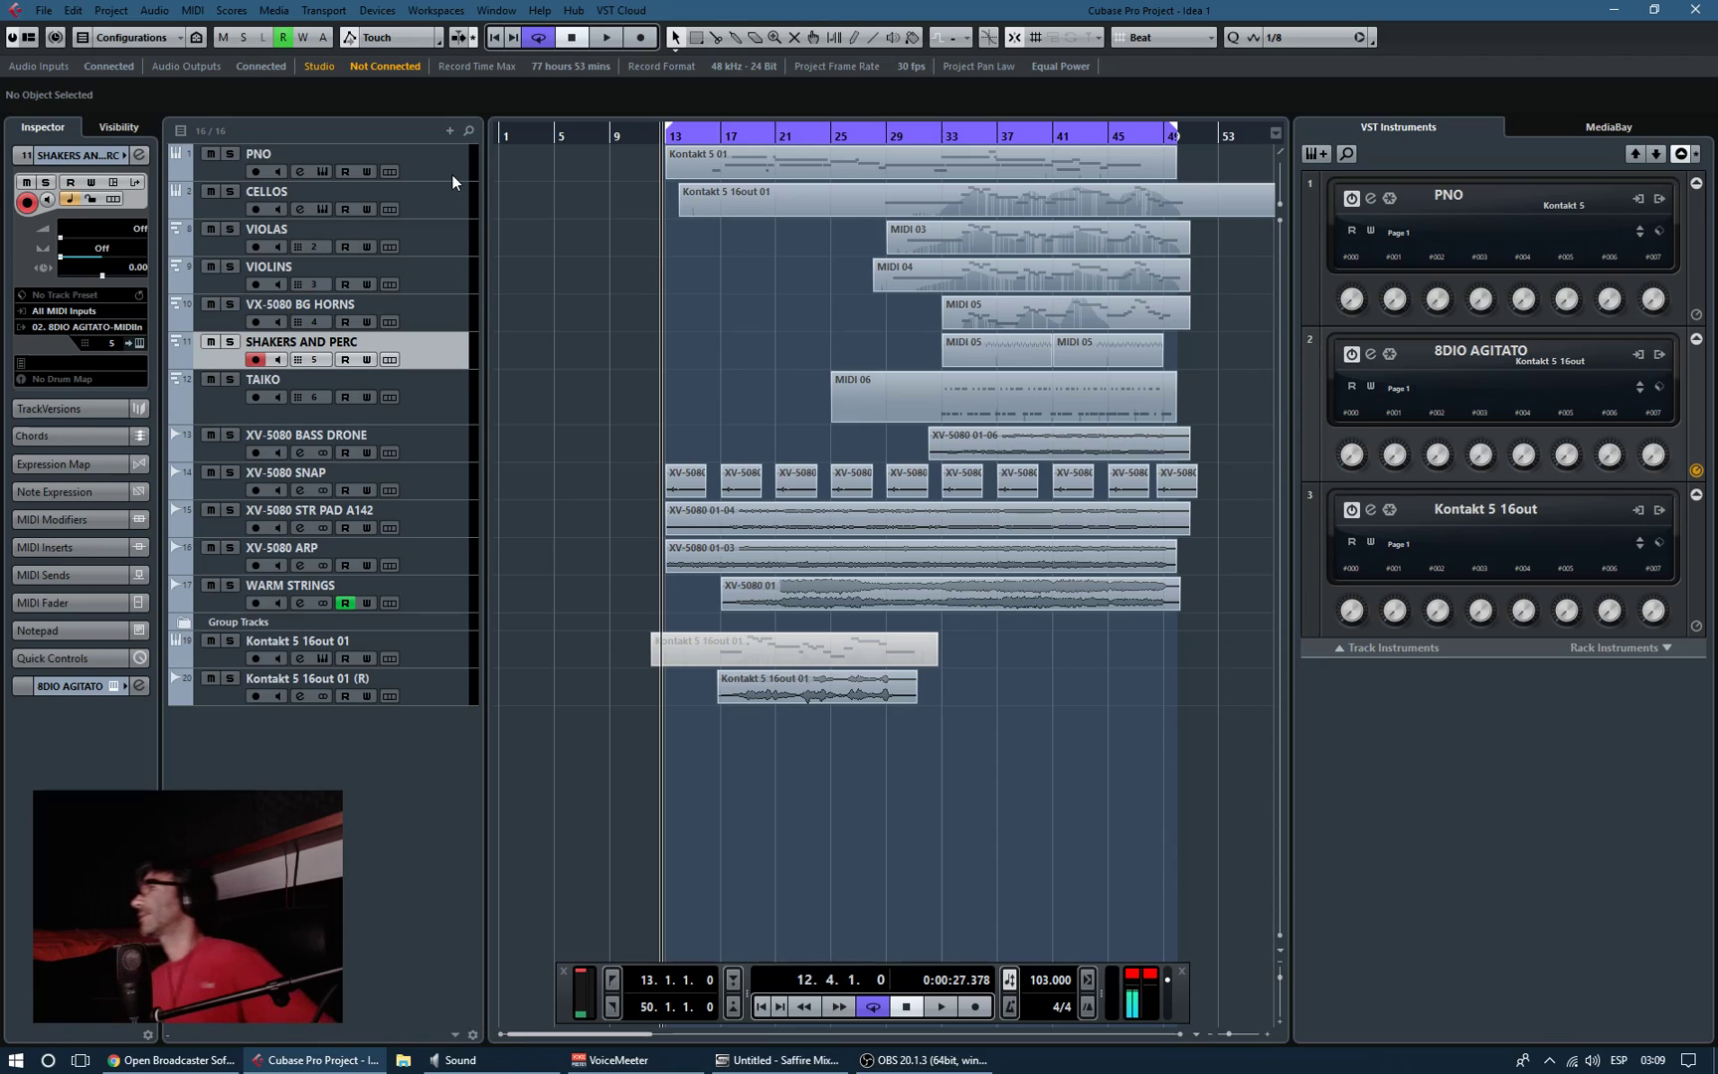
Step: Examine the piano and string parts one by one, selecting the PNO, CELLOS and VIOLAS tracks
click(724, 198)
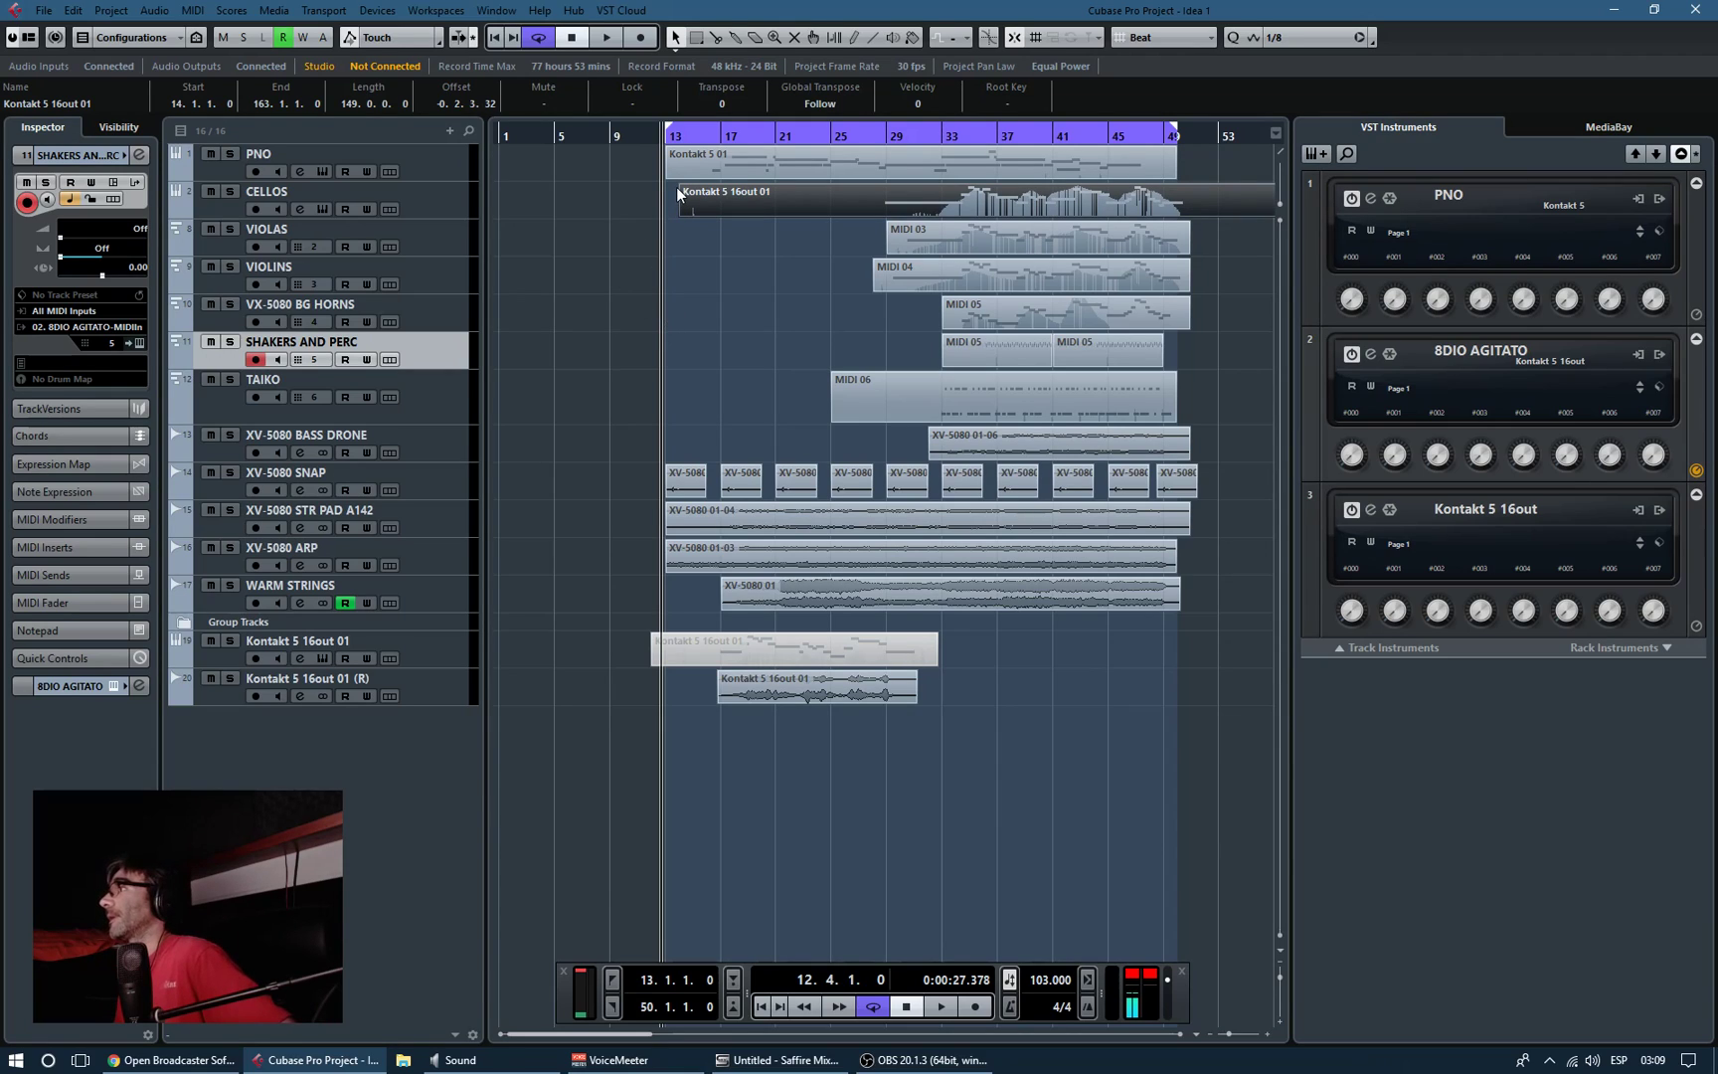
click(440, 171)
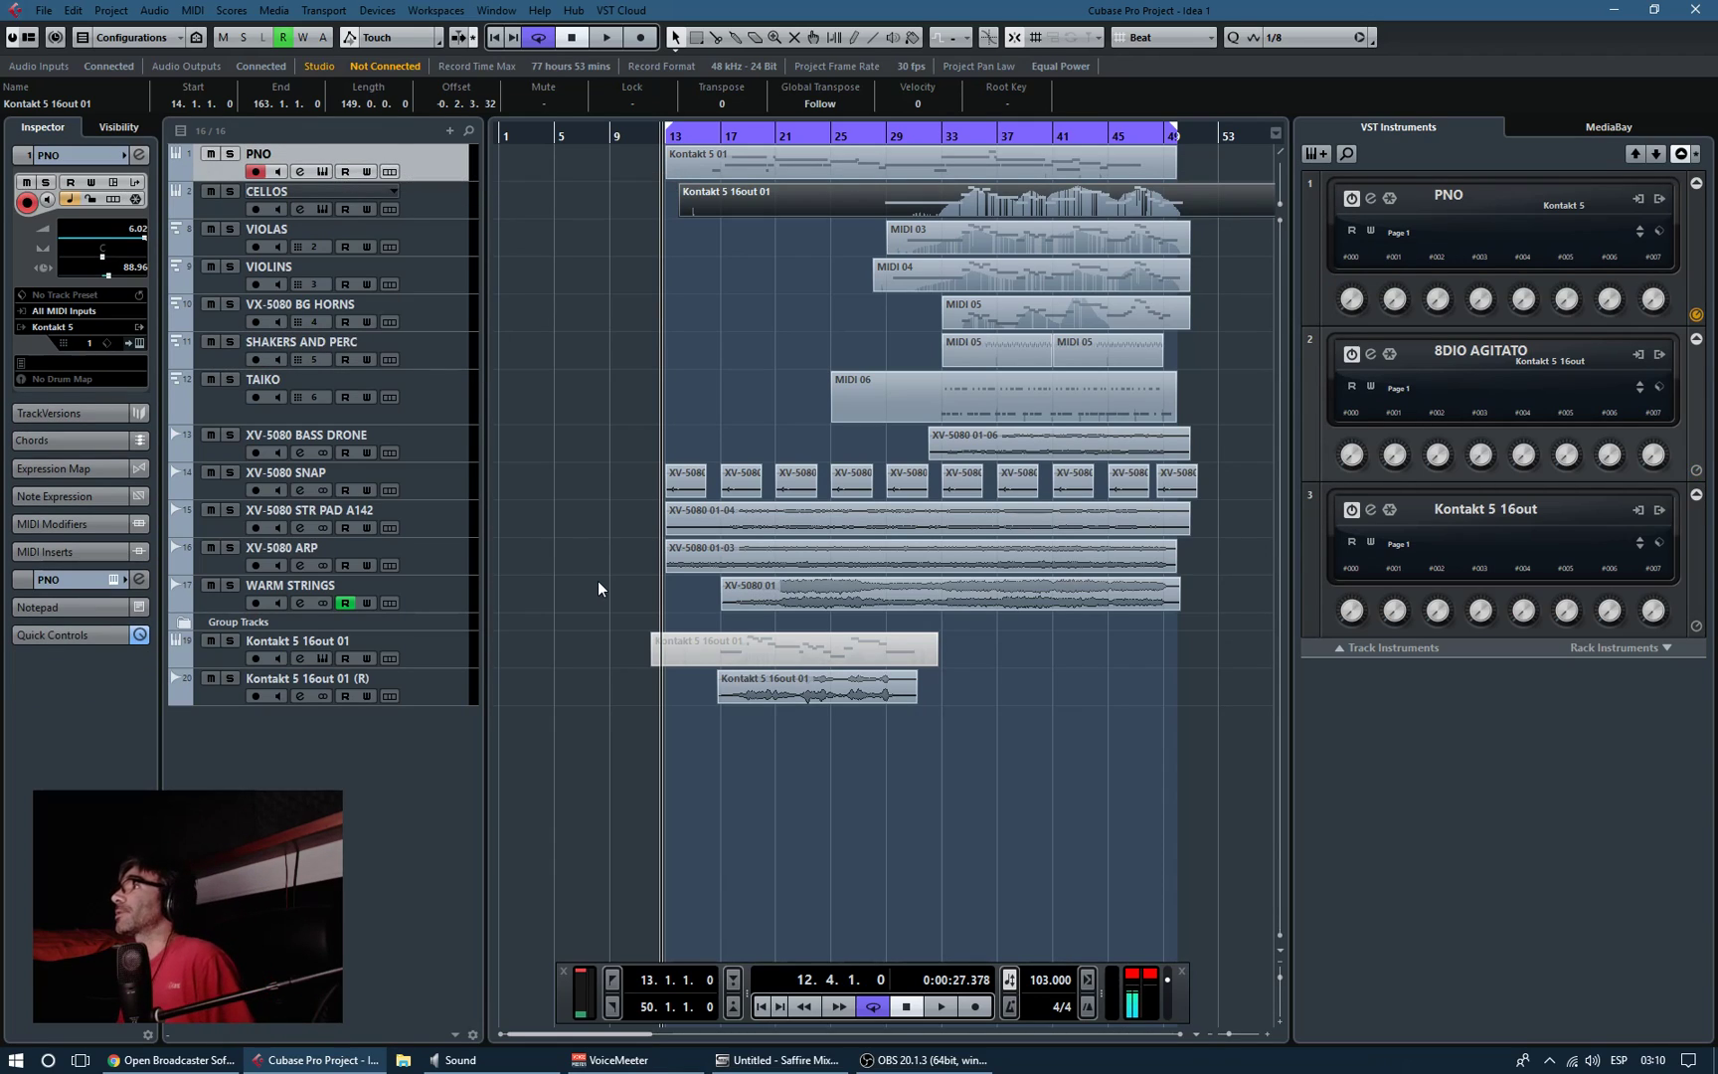
key(Down)
click(441, 195)
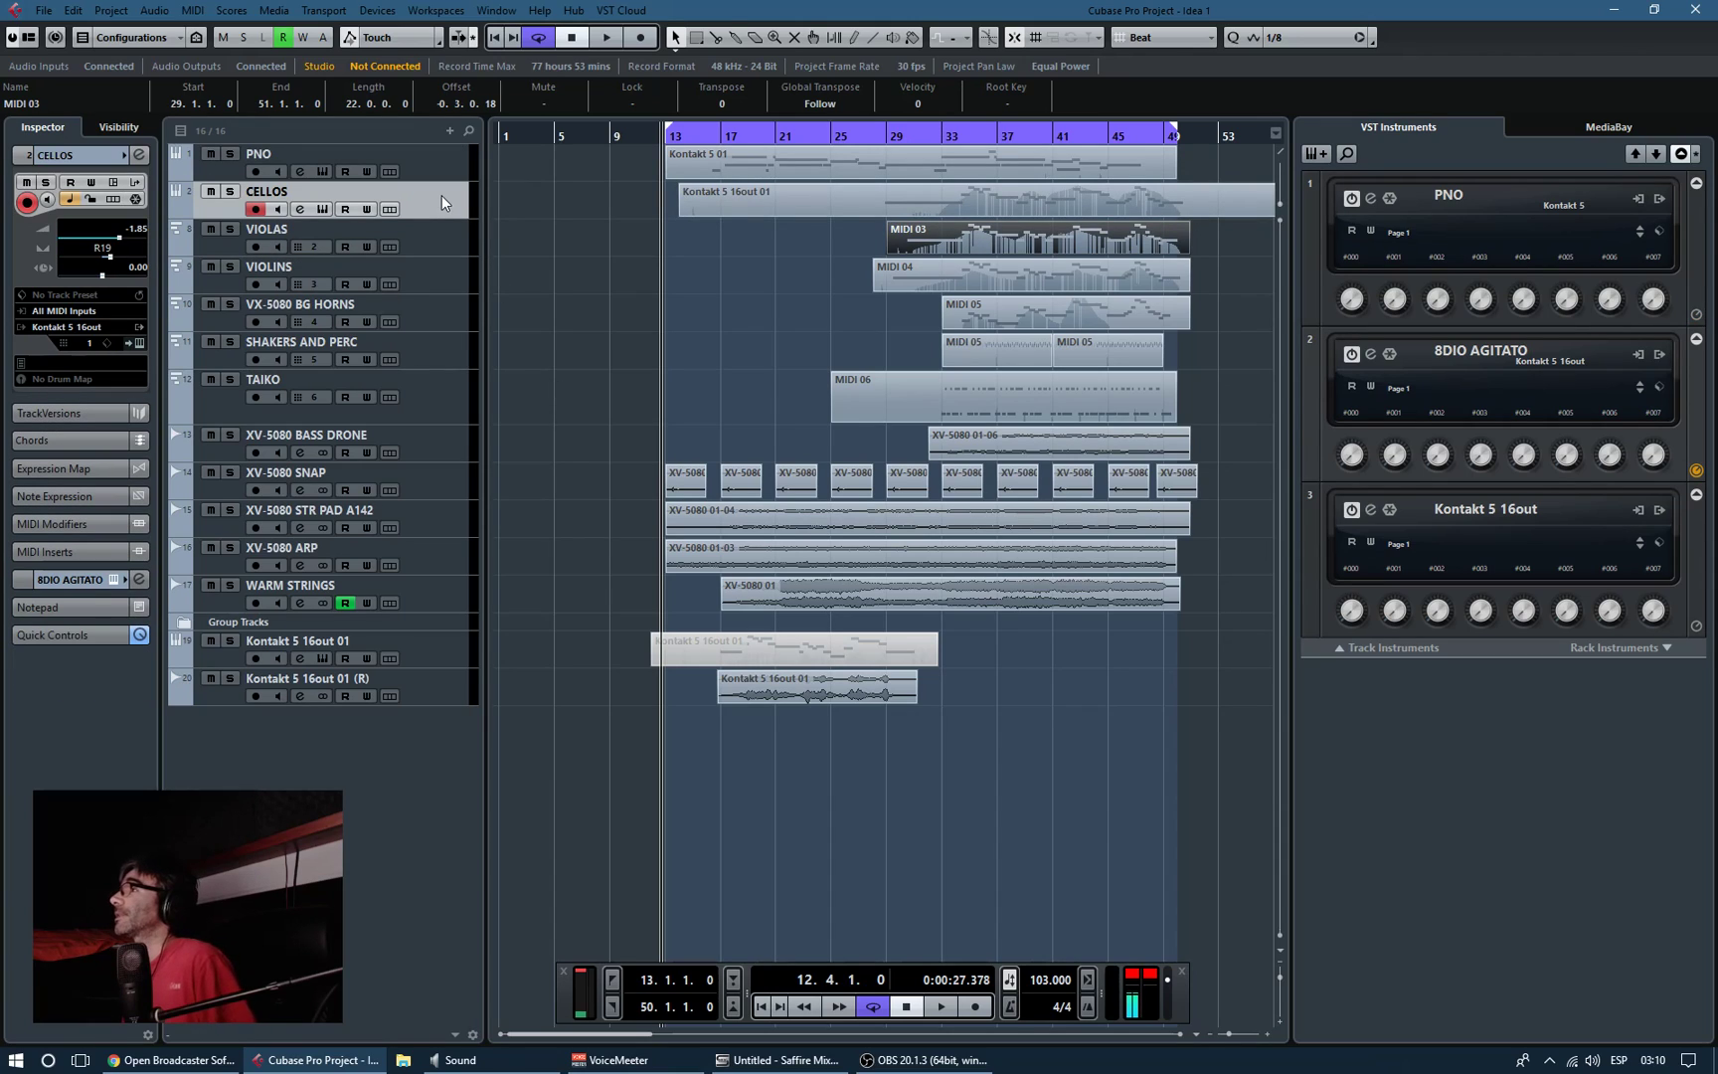
key(Down)
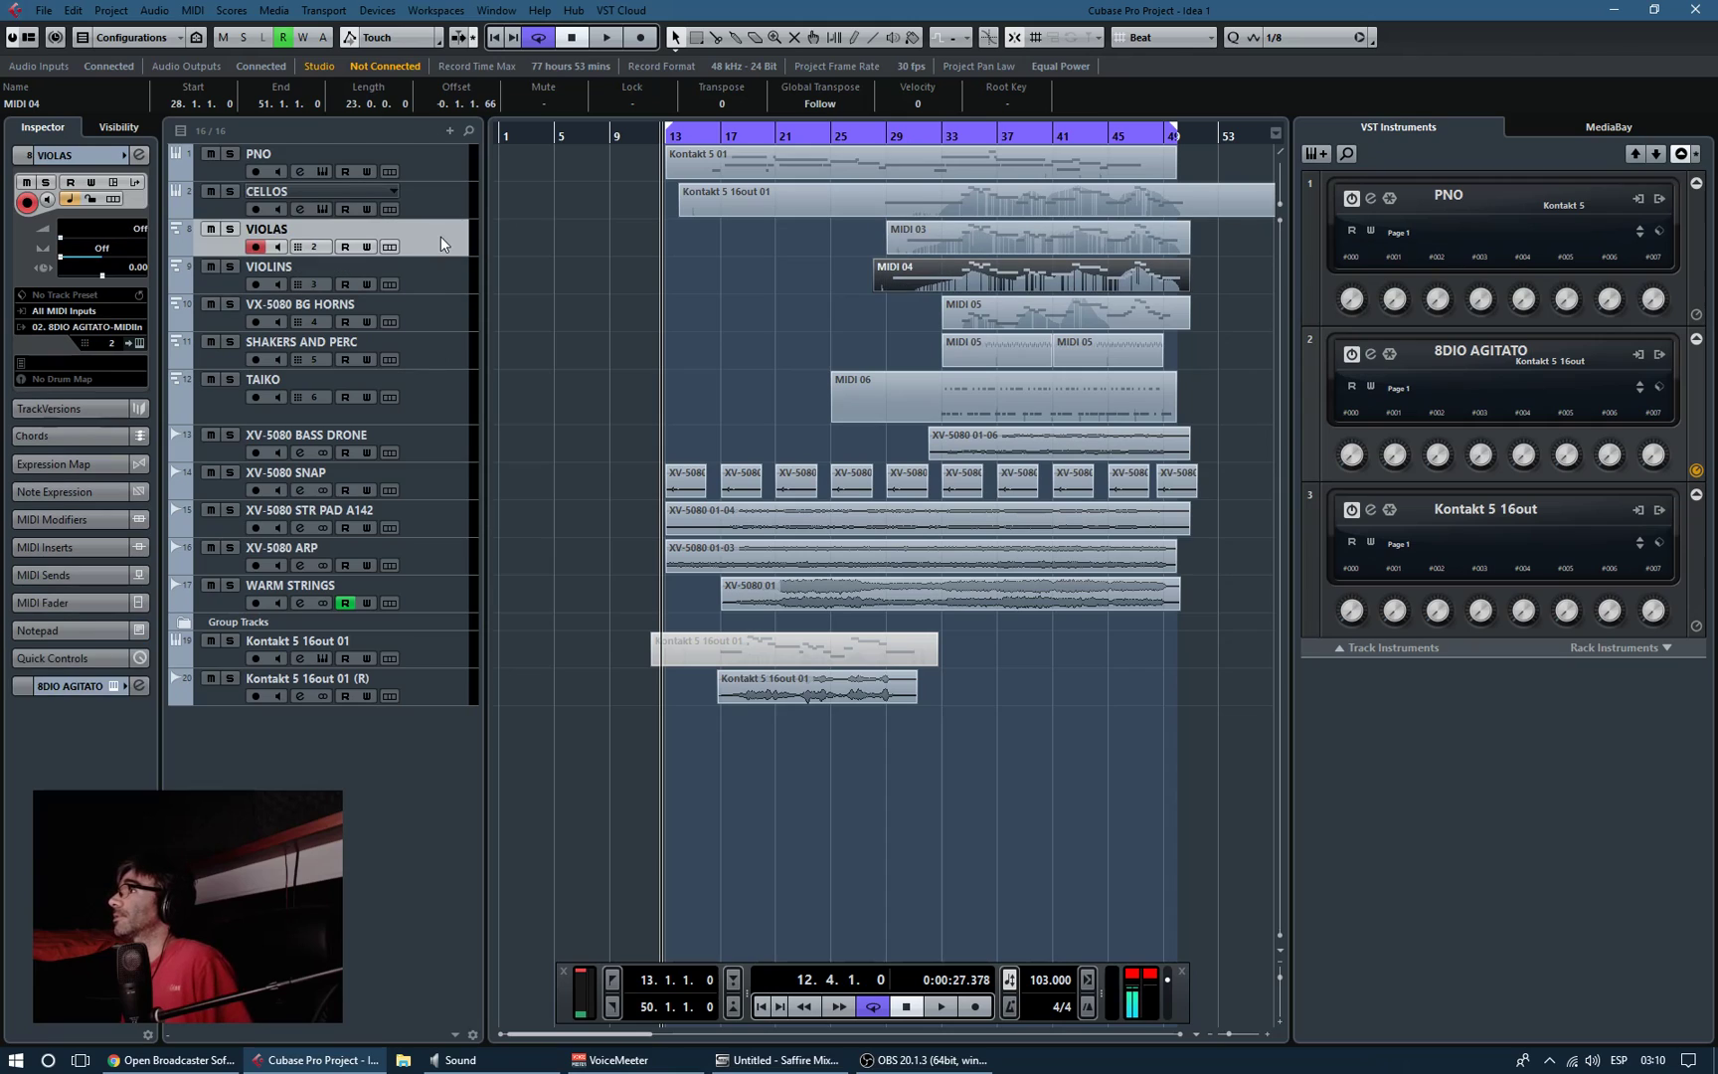
Step: Go through the remaining tracks one by one, from VX-5080 BG HORNS down to Kontakt 5 16out 01 (R)
click(440, 306)
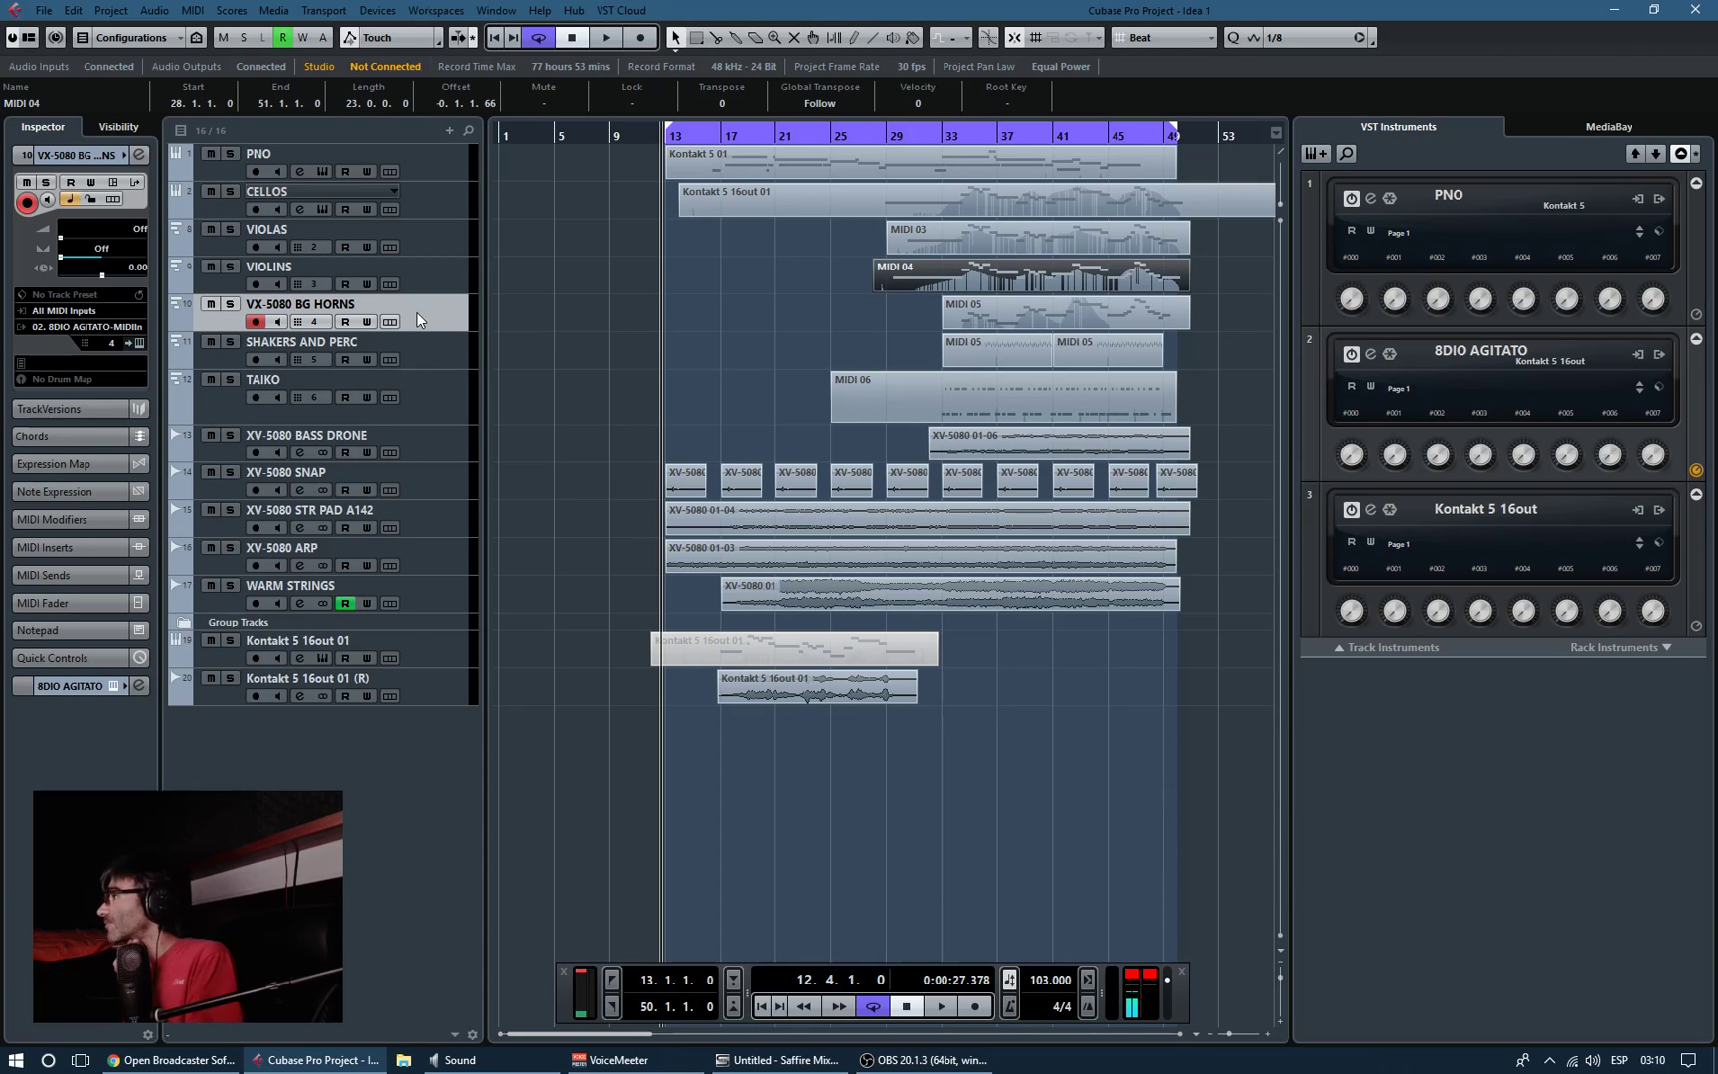
click(449, 352)
click(457, 398)
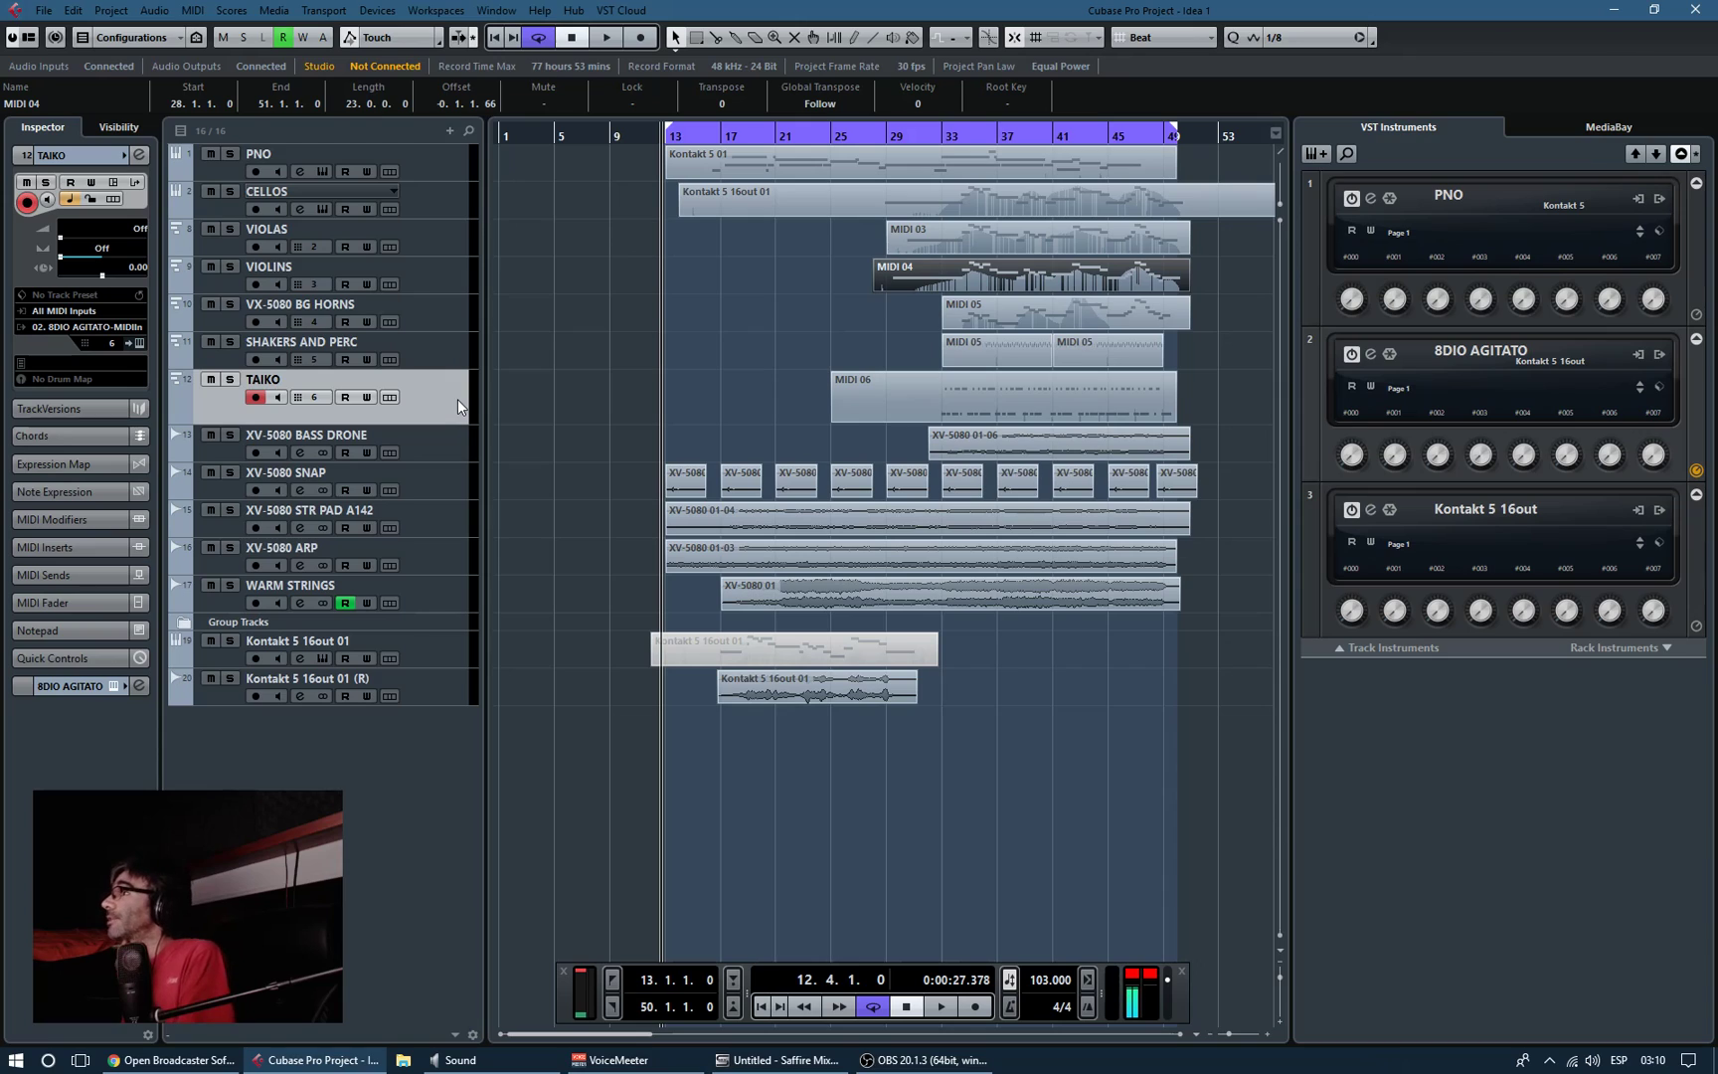
click(456, 435)
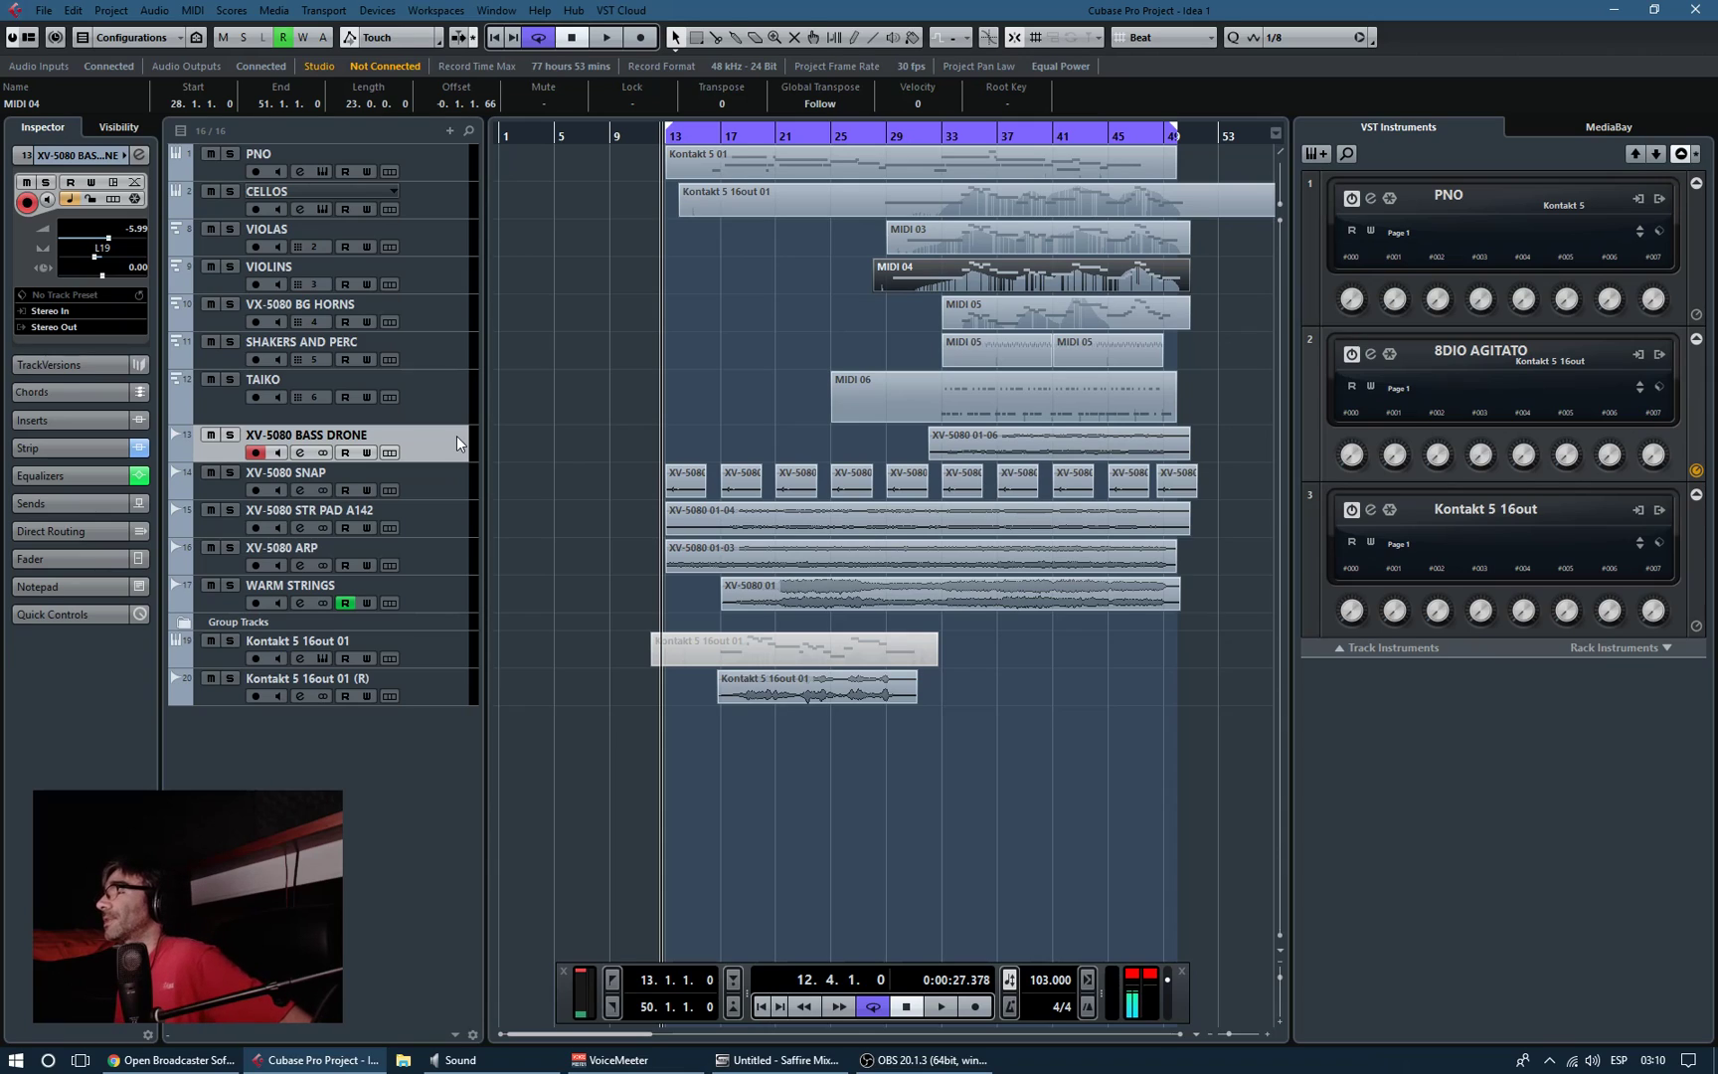
click(455, 489)
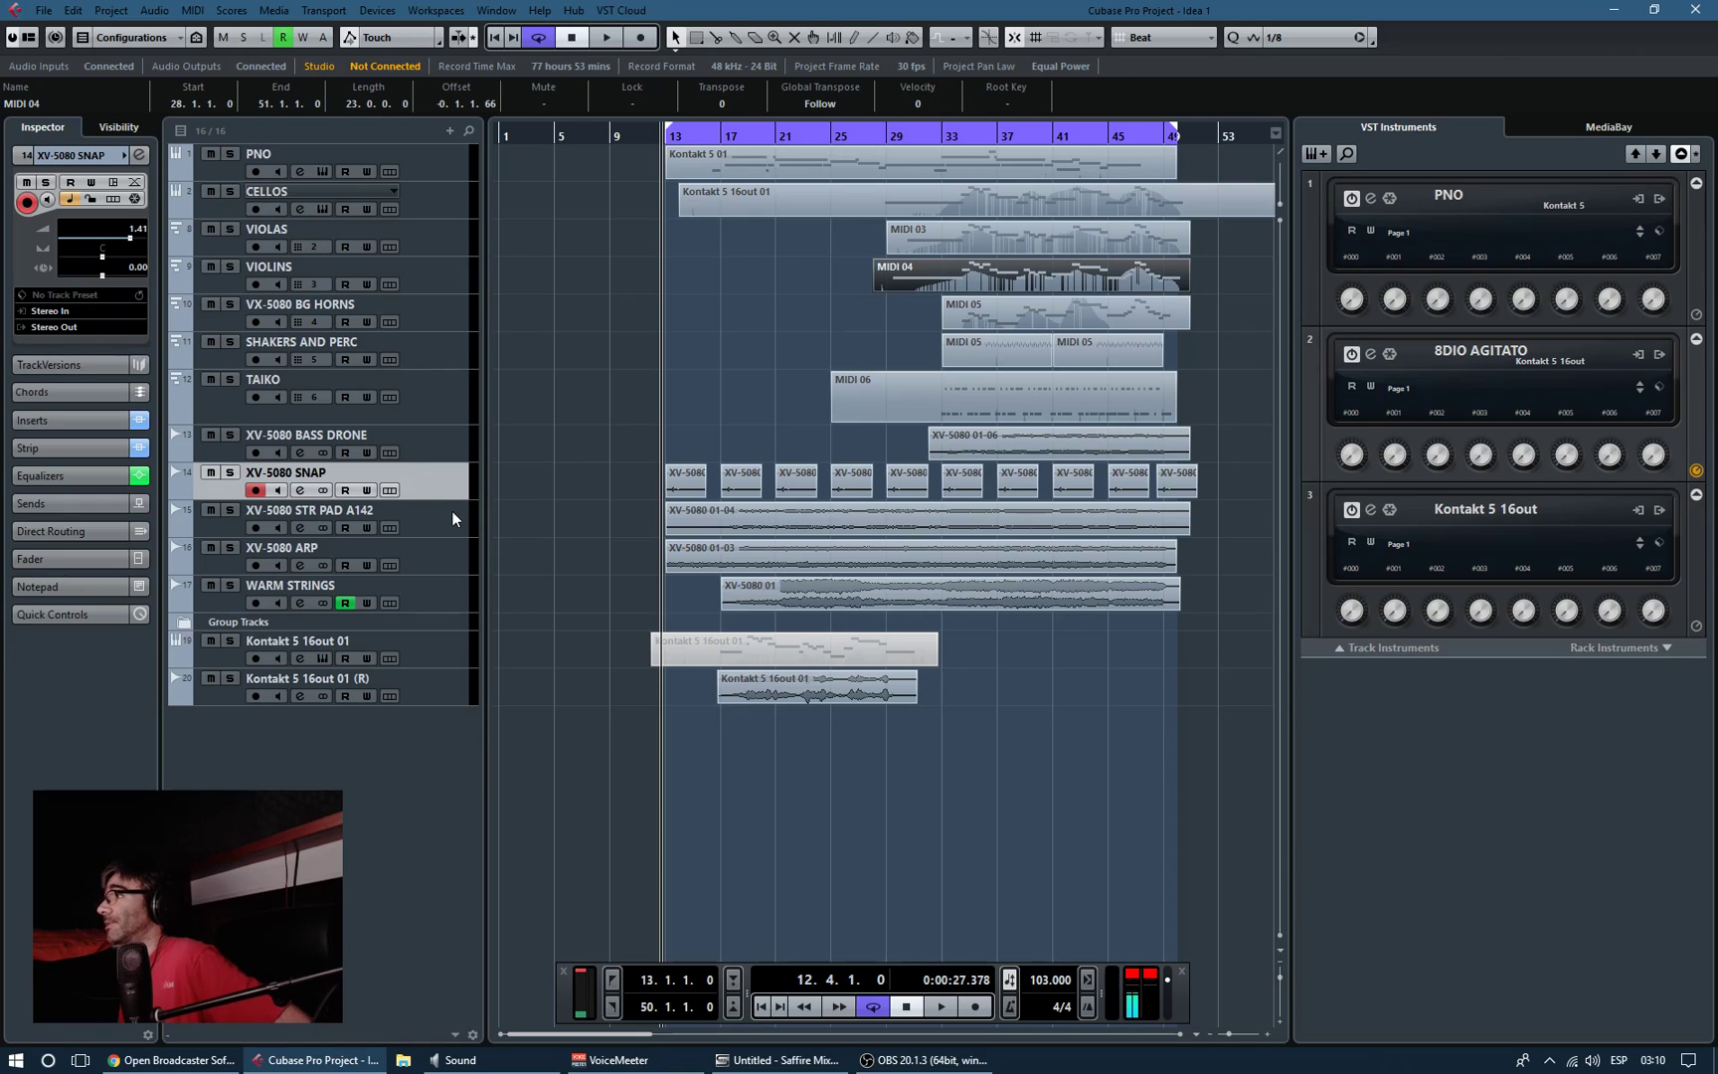
click(452, 526)
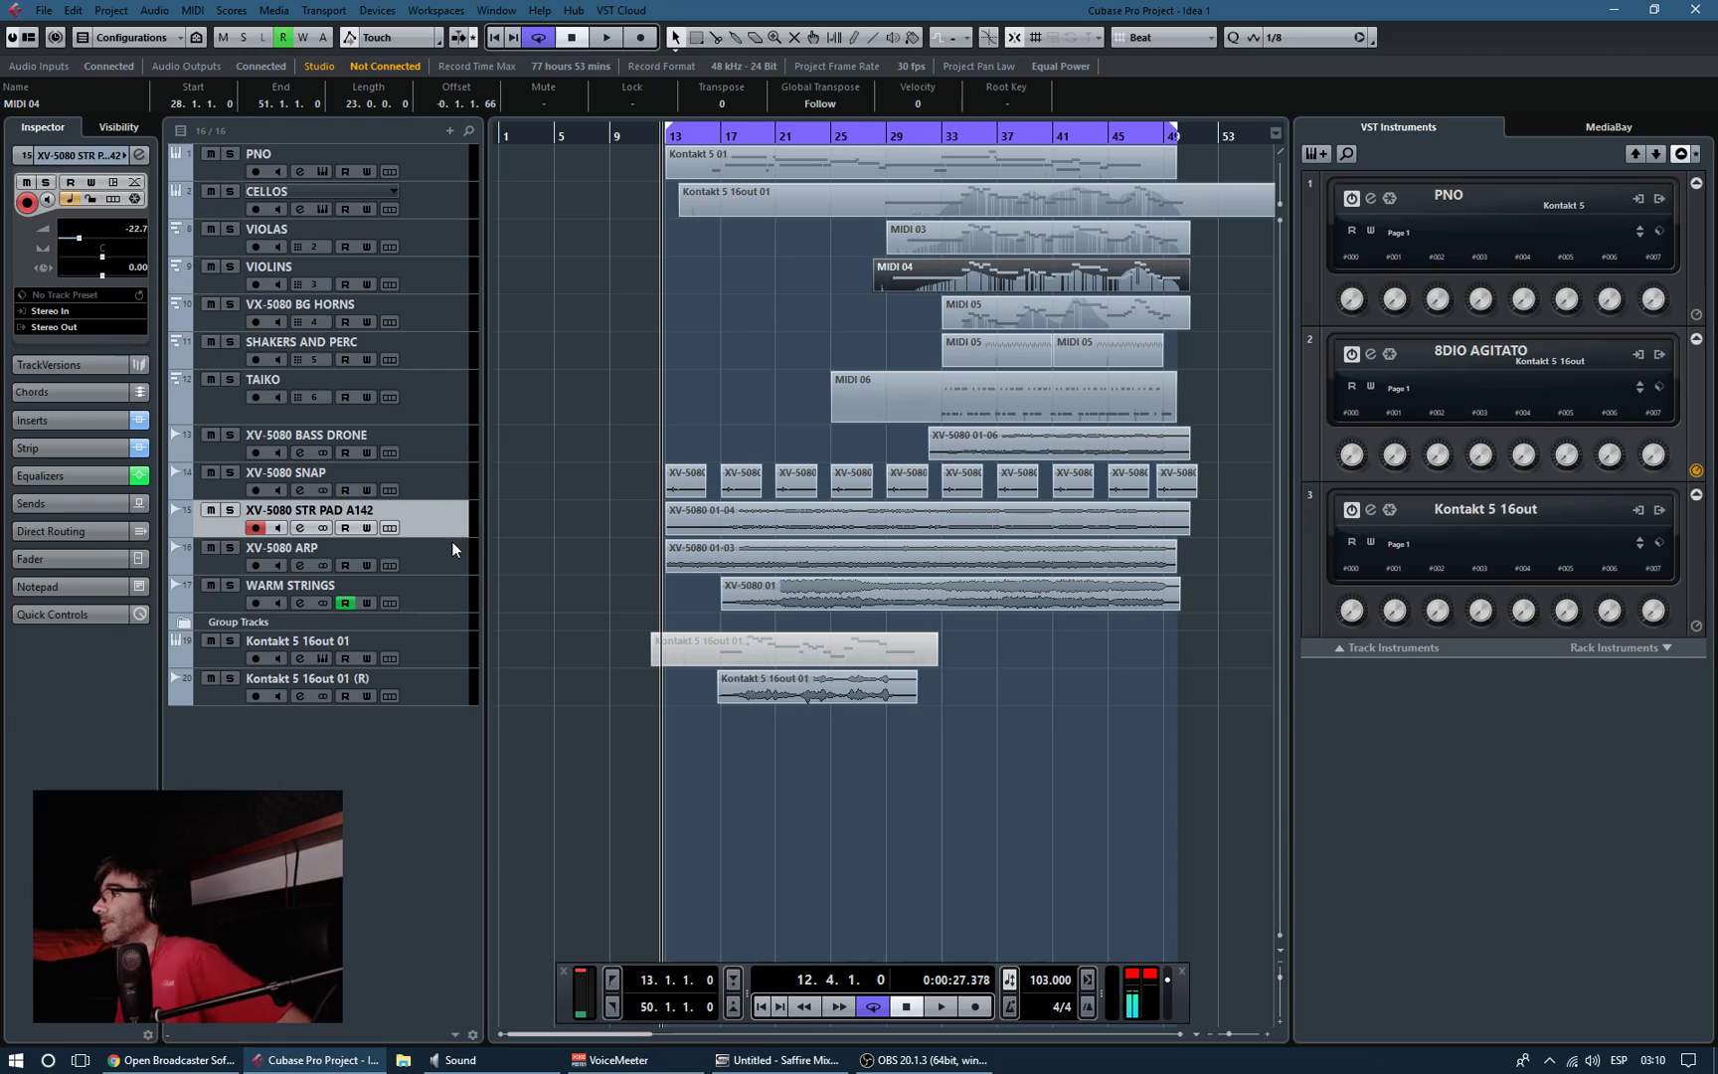
click(452, 549)
click(456, 610)
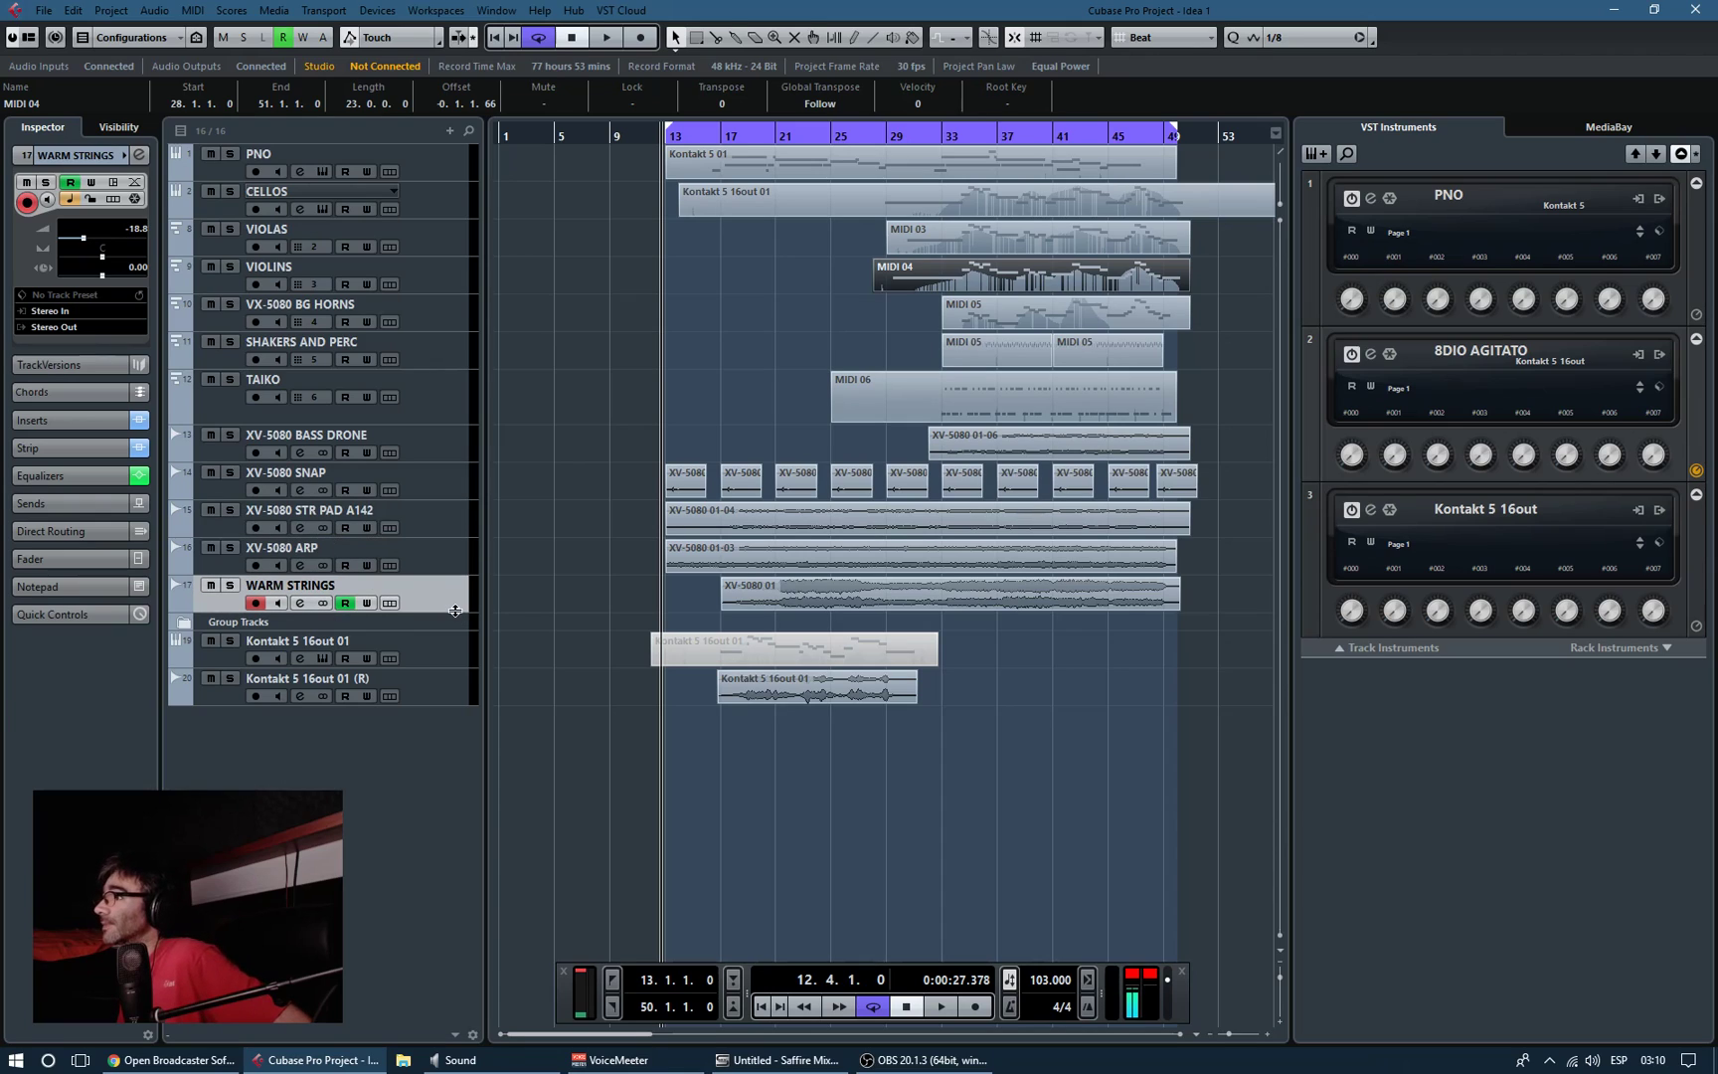
click(447, 705)
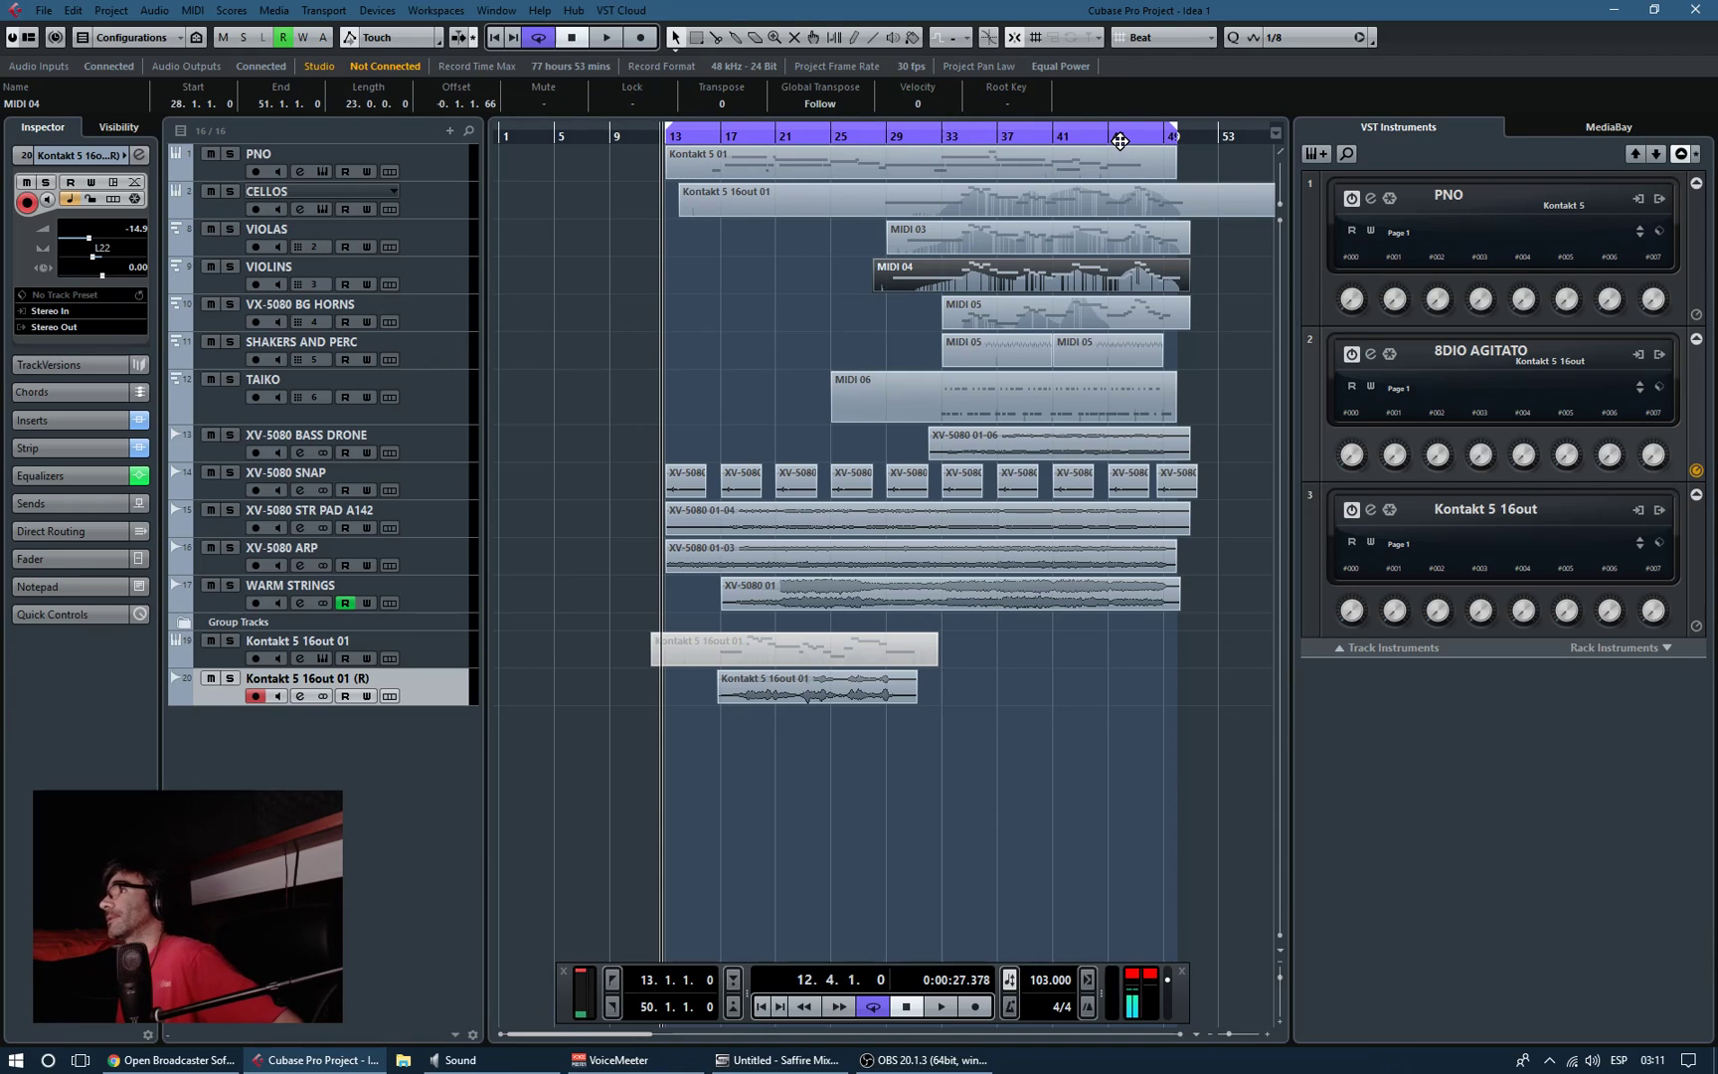
Step: Select the PNO track and listen to the arrangement from just before bar 13 to about bar 30, stopping playback there
click(438, 169)
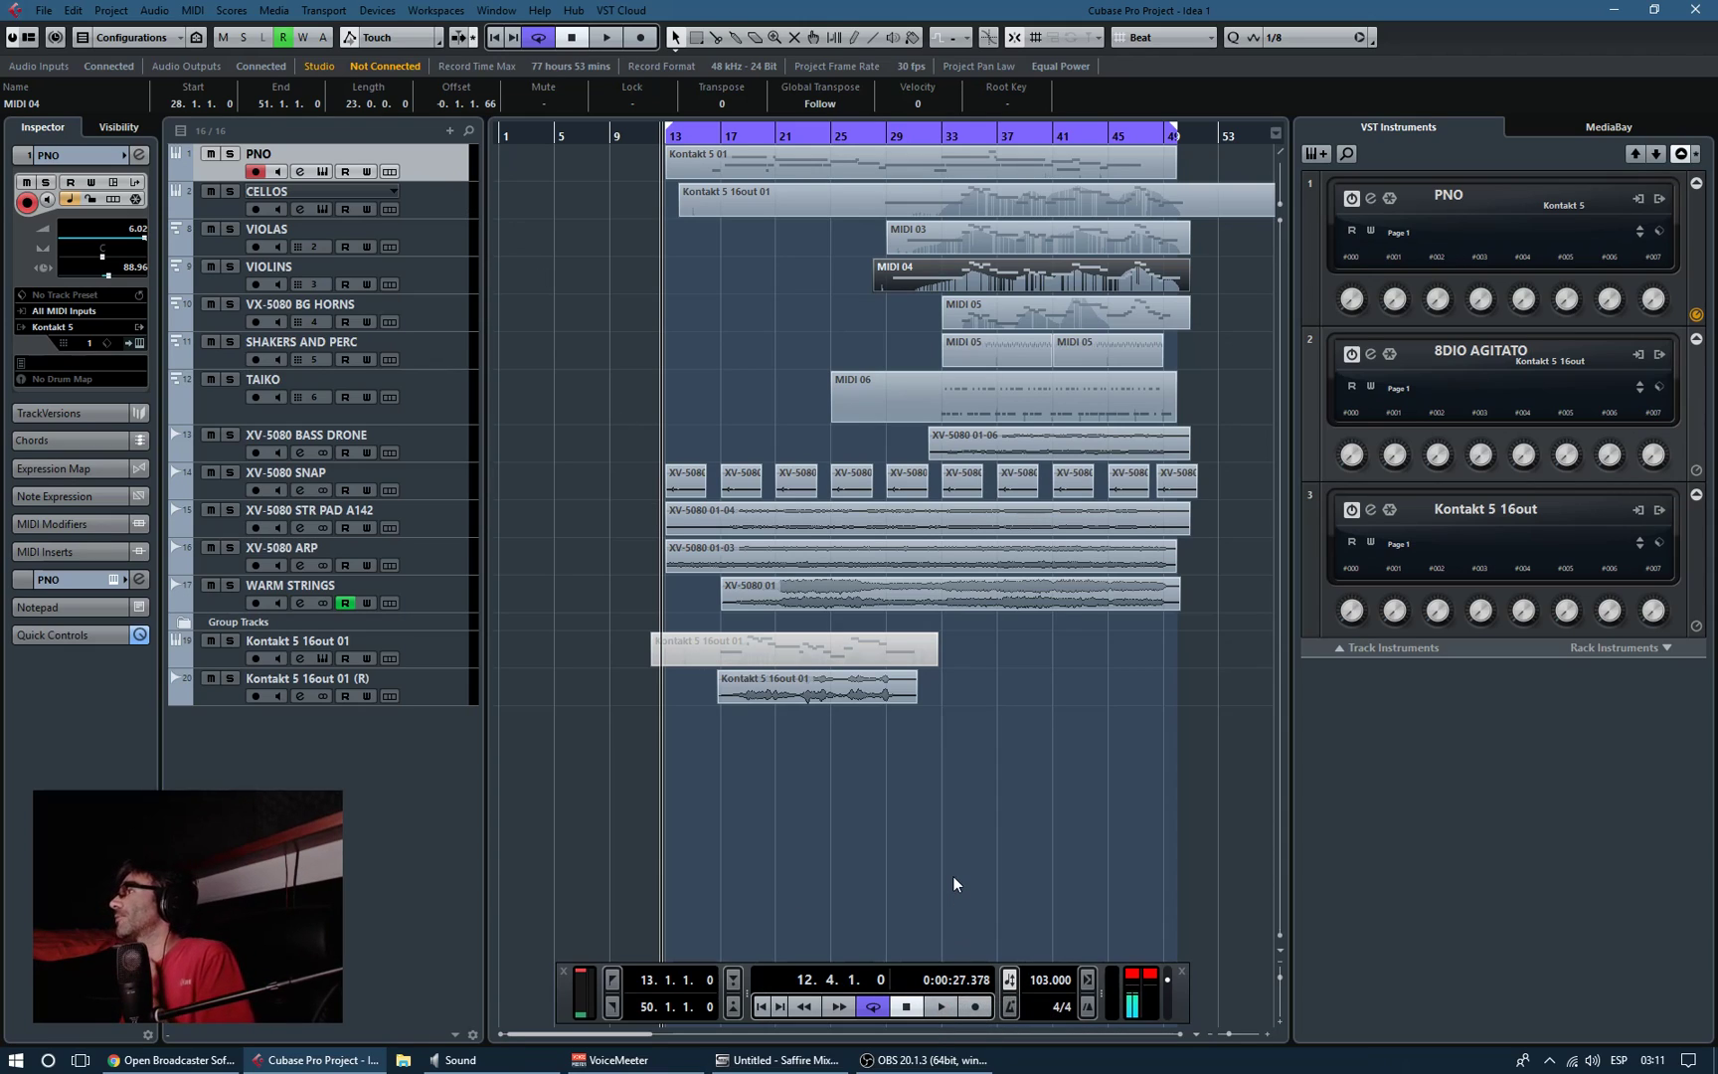
click(950, 1007)
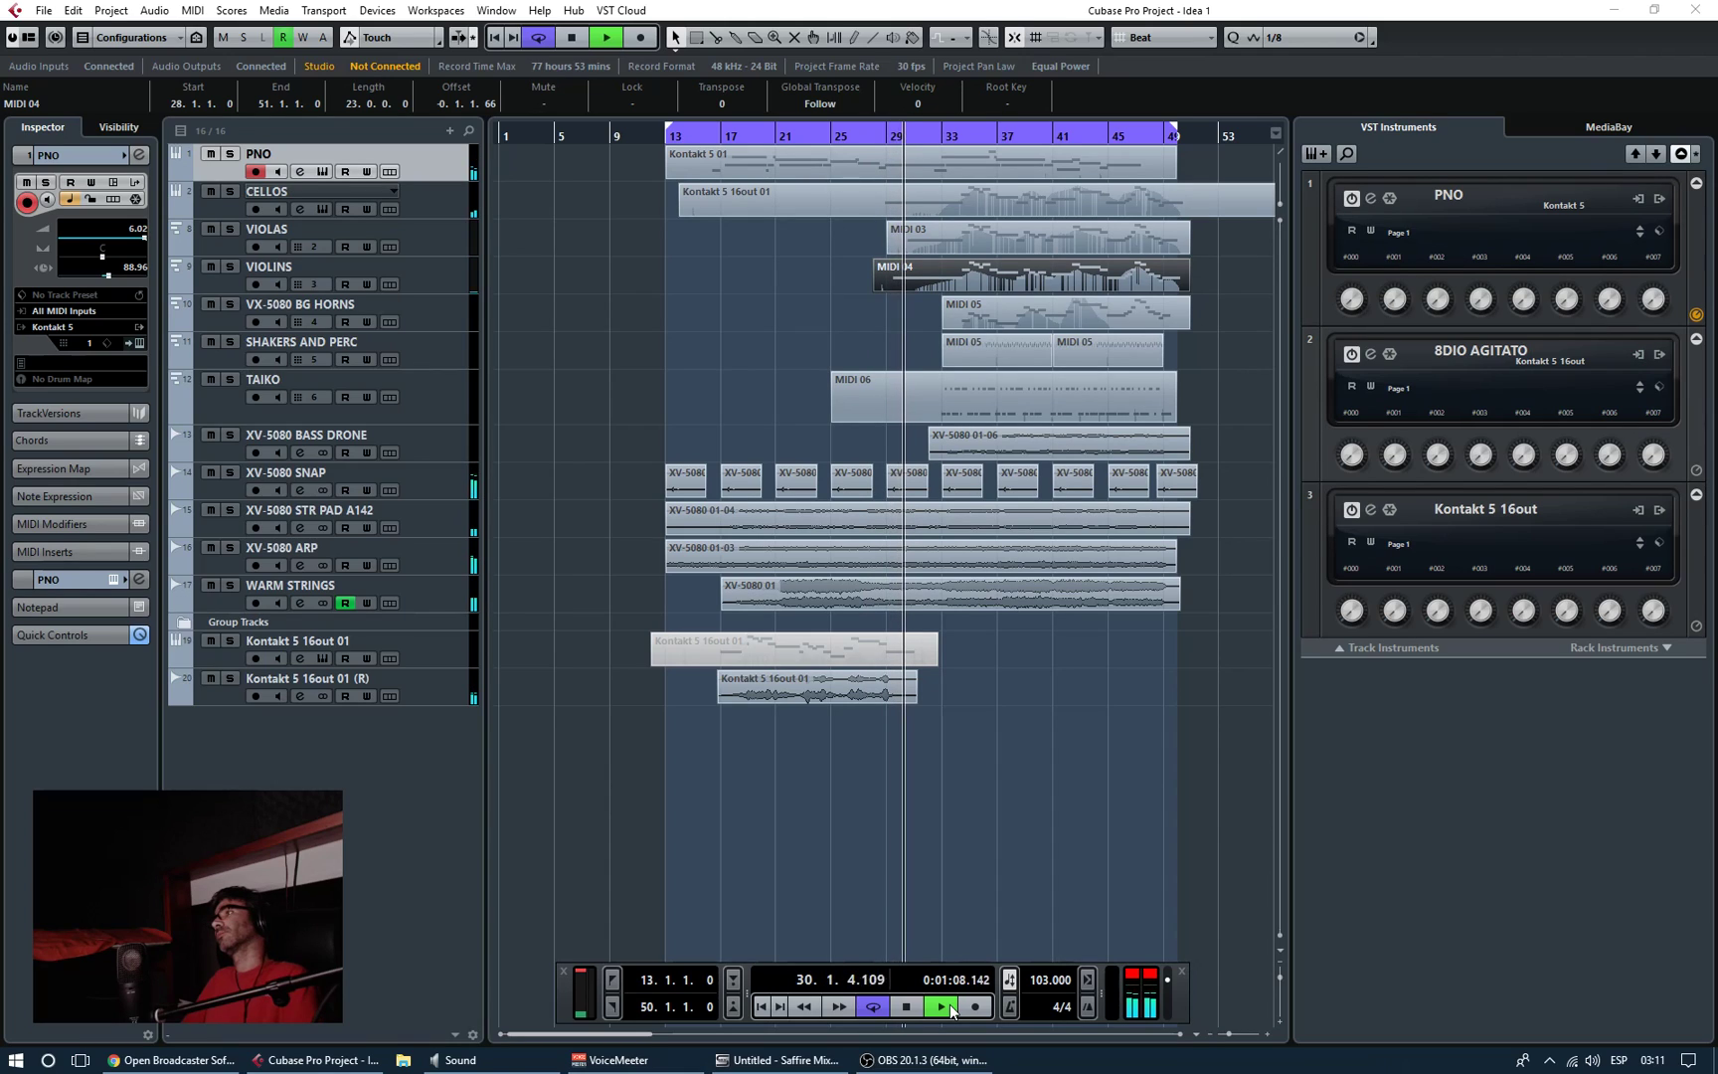
key(space)
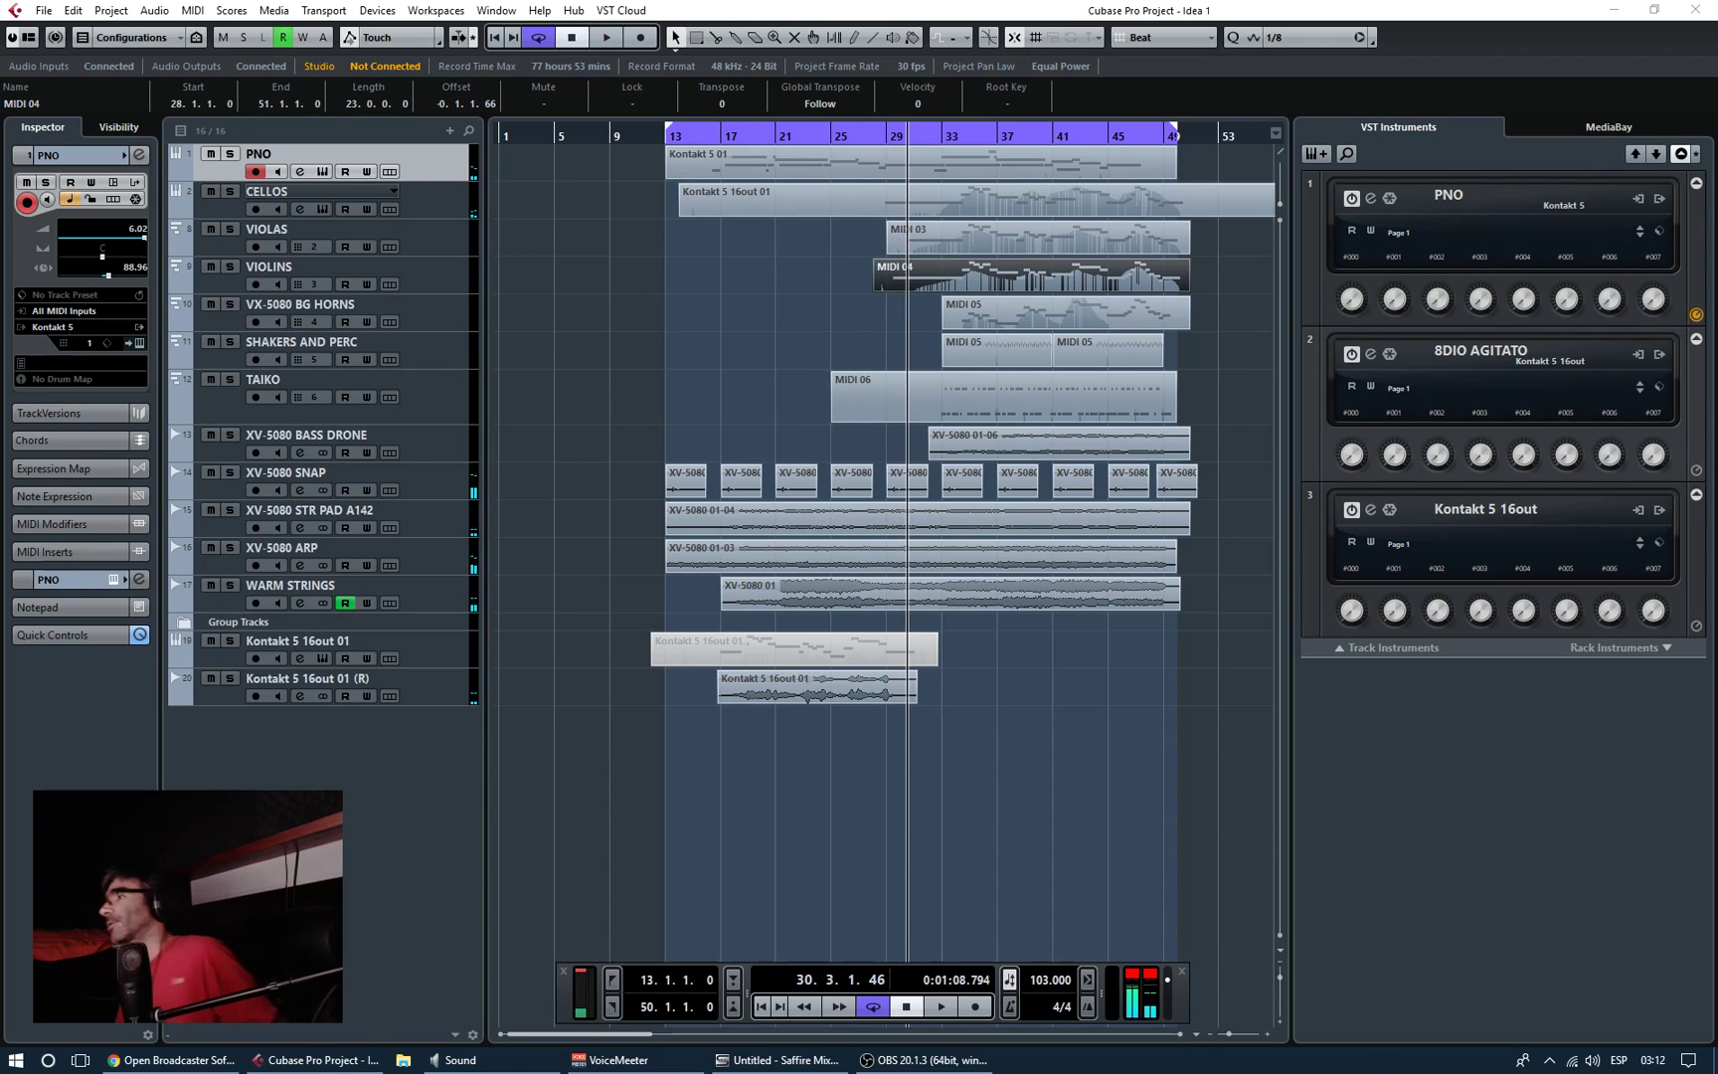
Step: Open the MixConsole at full size to look over the channels, and return to the project window
click(463, 866)
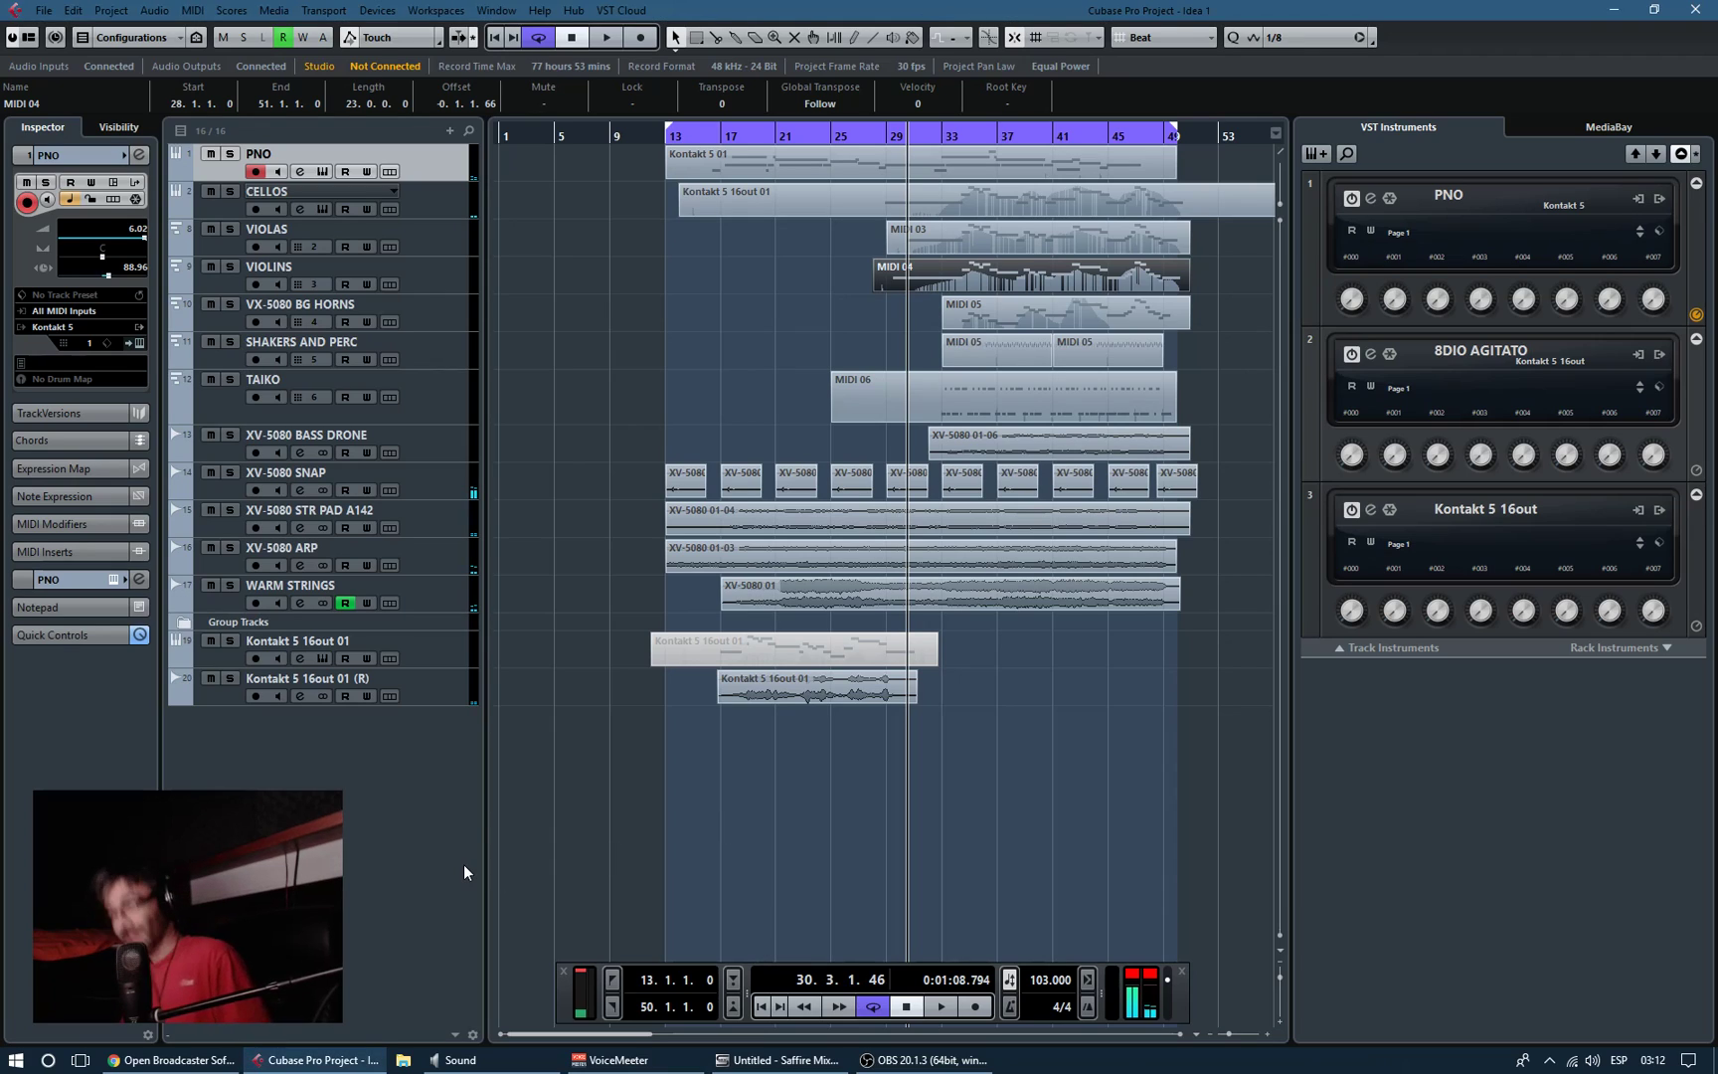
key(F3)
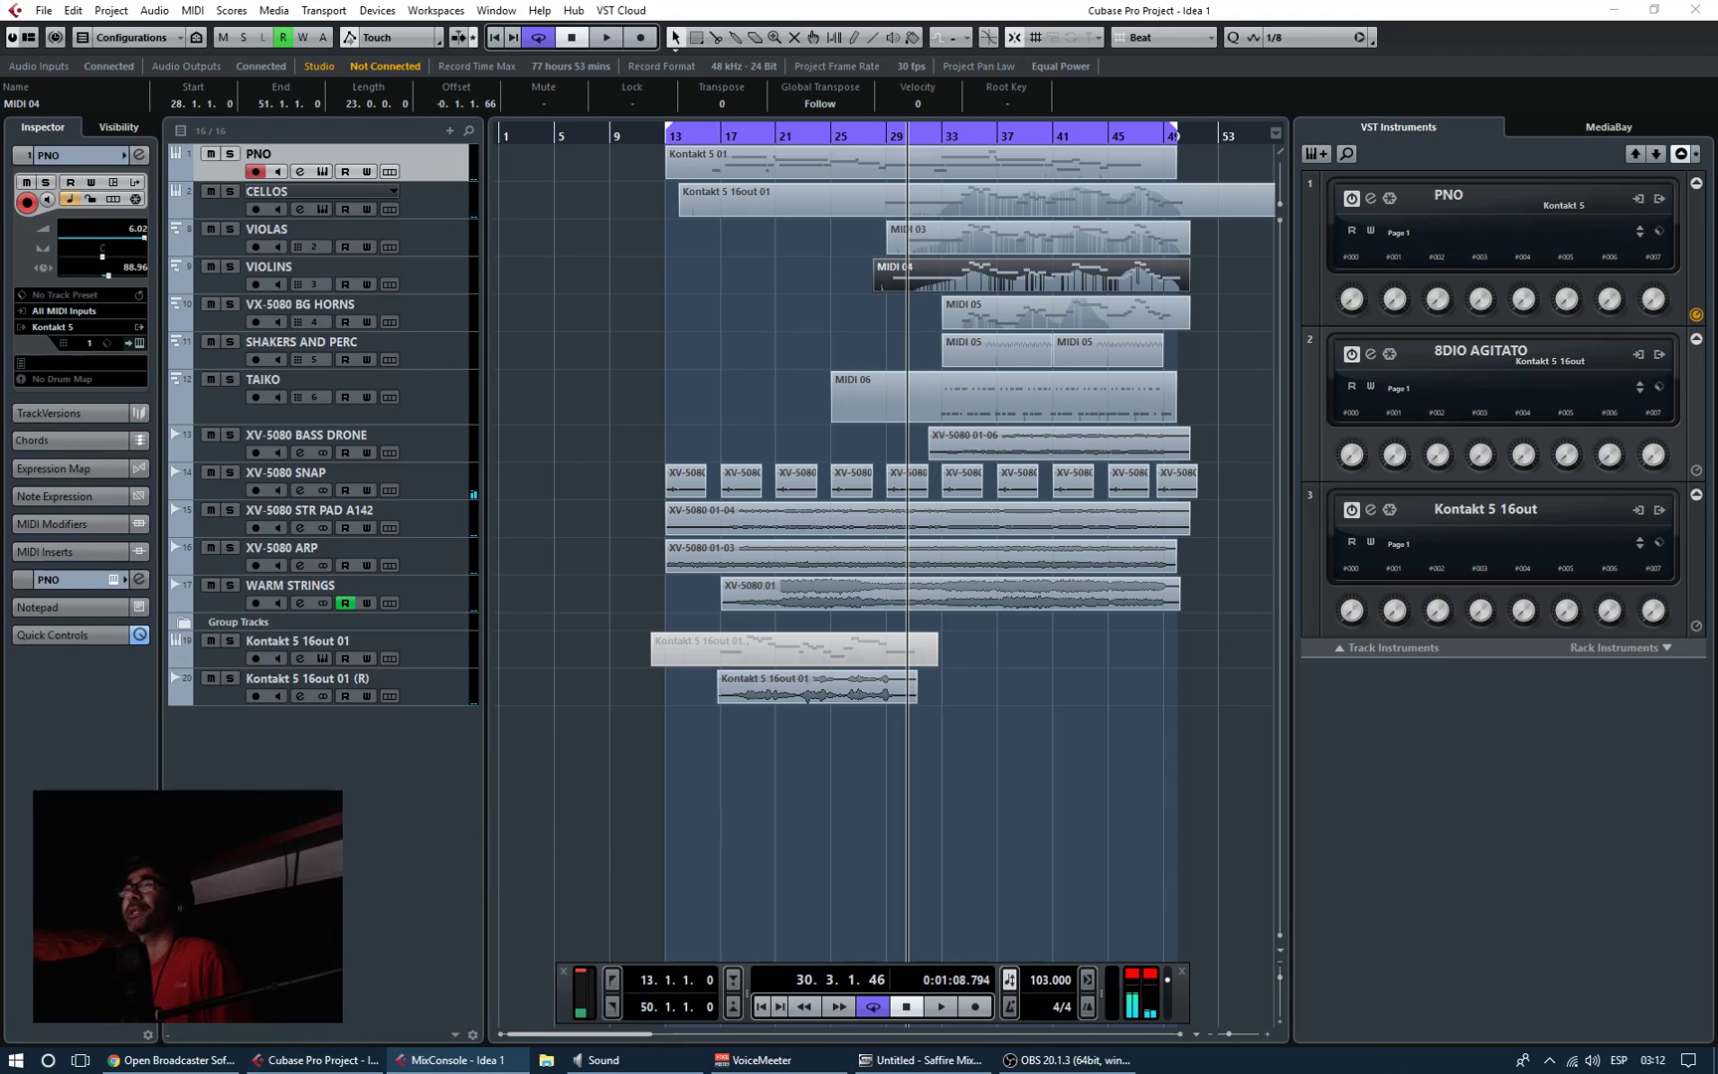
drag(0, 10, 827, 233)
double_click(827, 234)
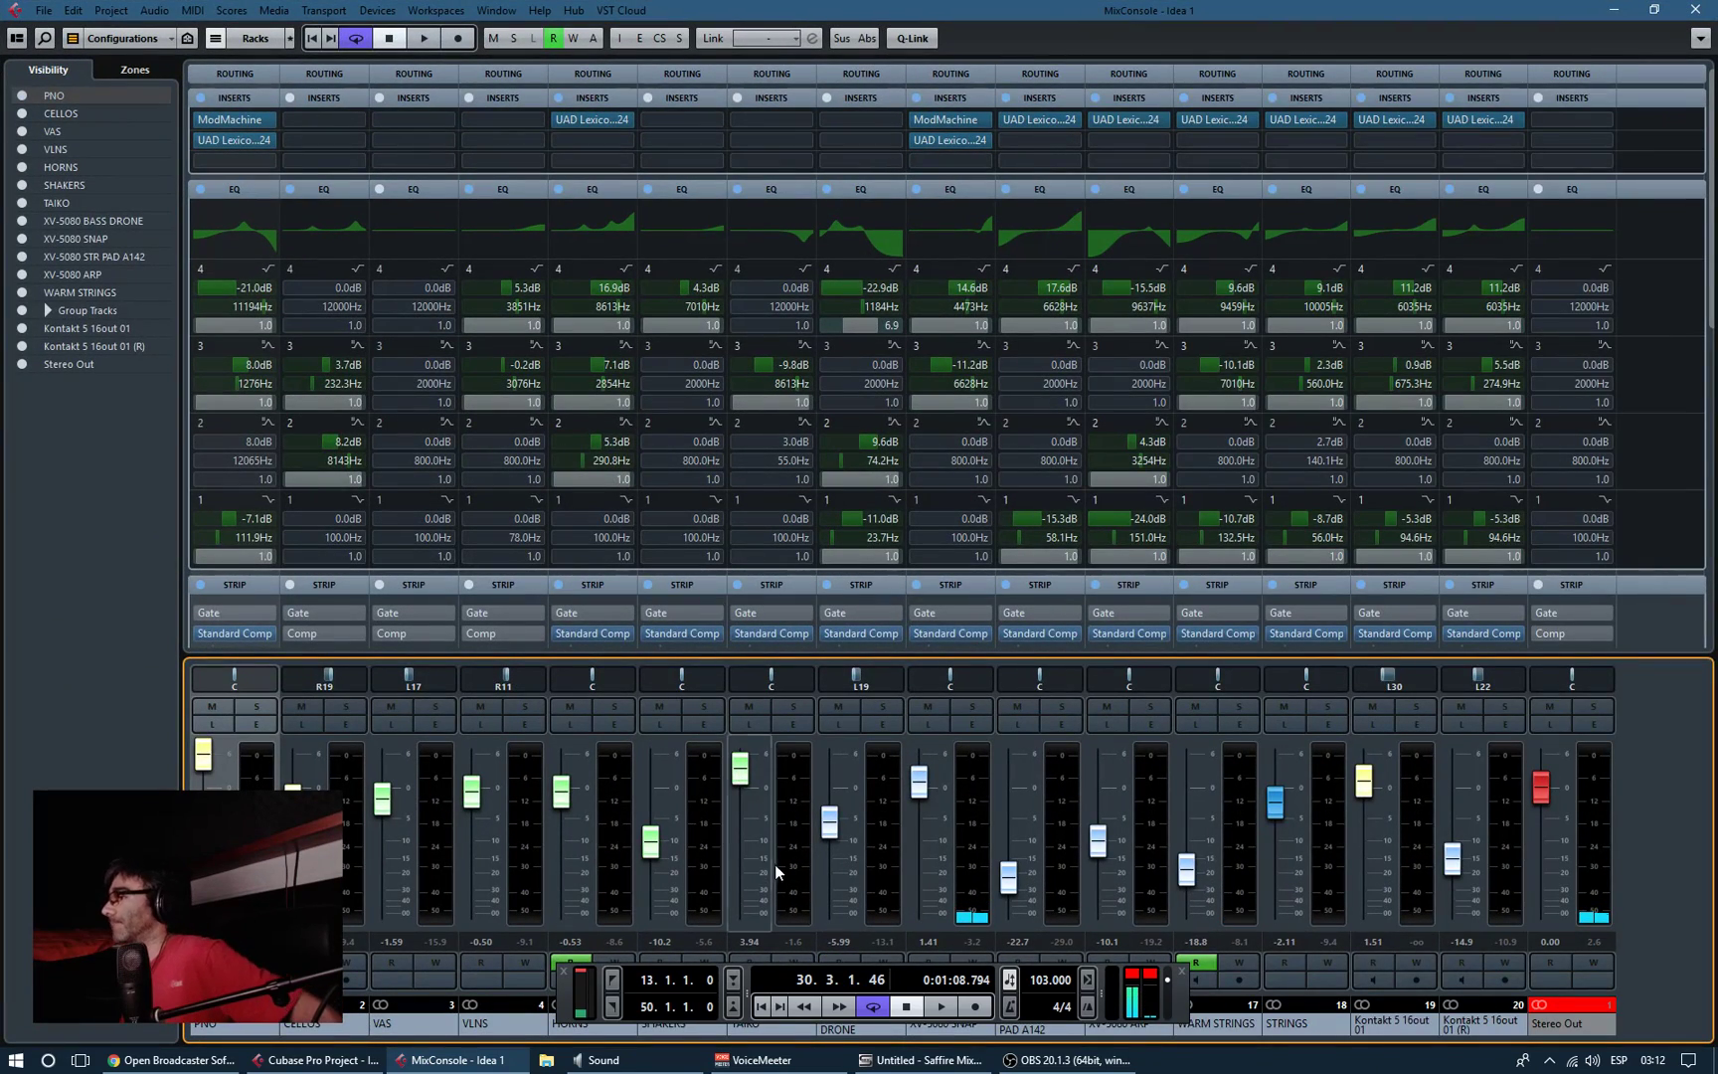
double_click(992, 9)
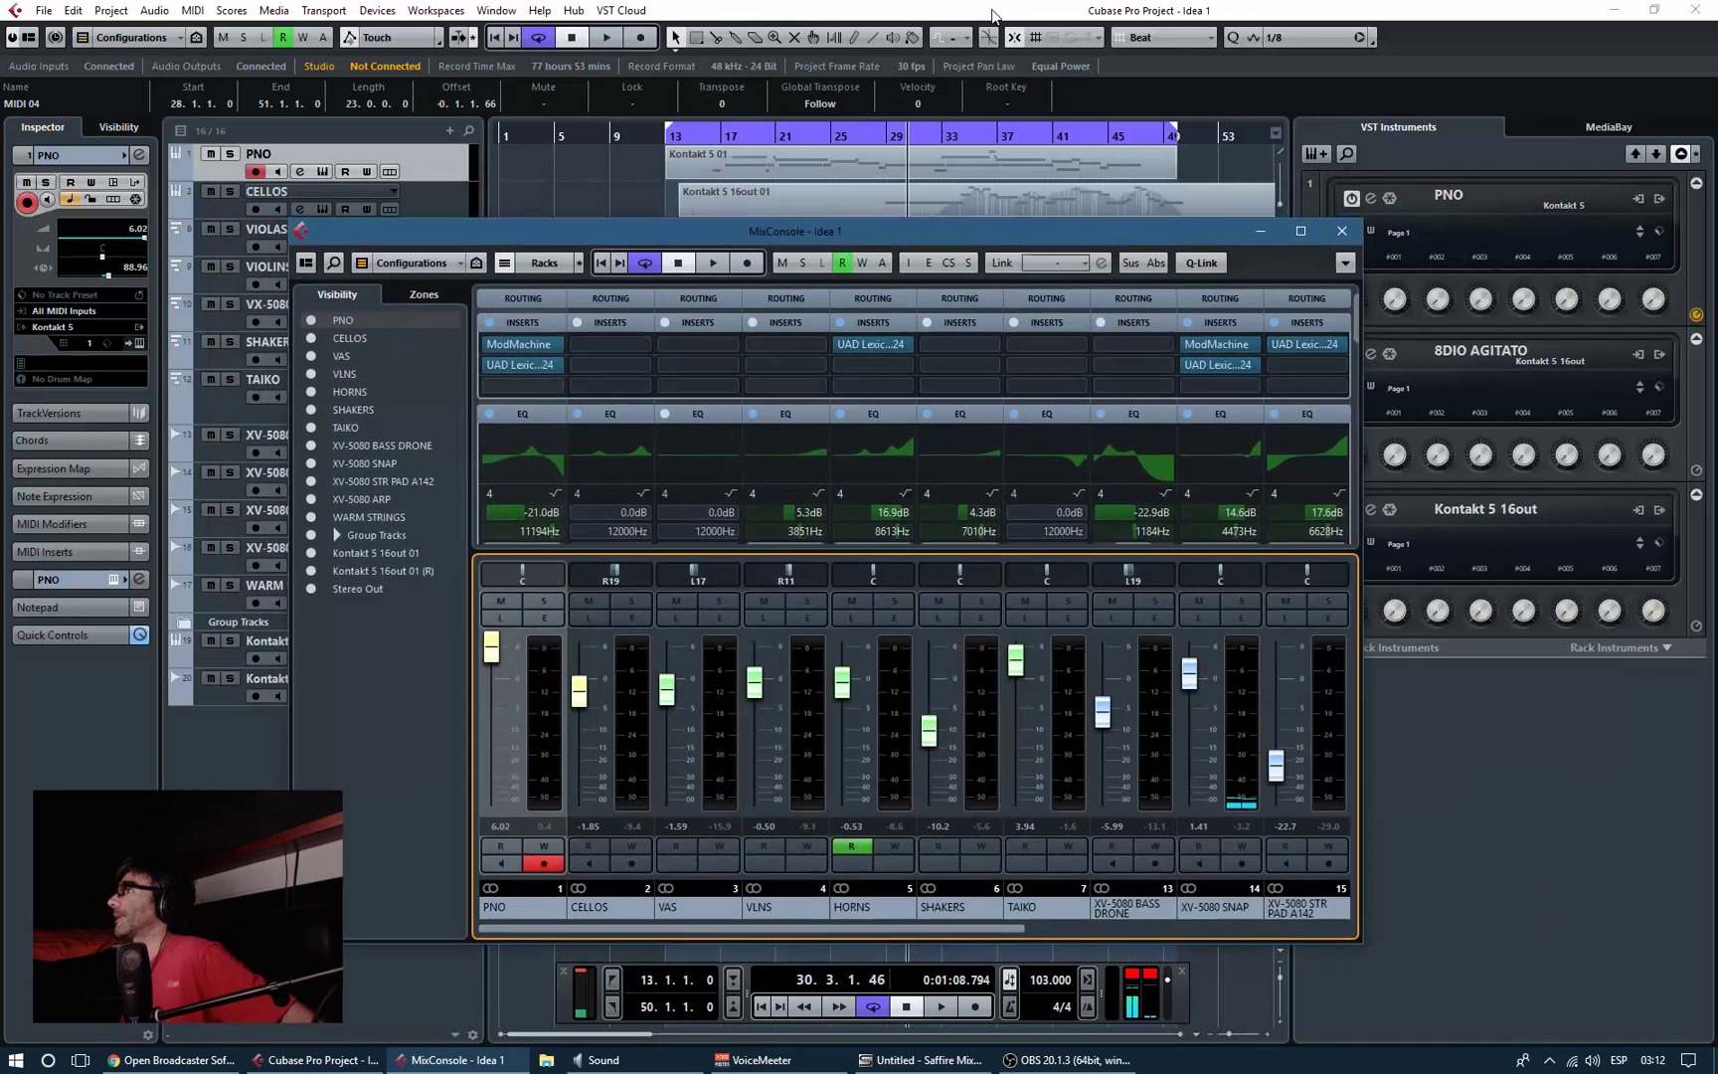
Step: Solo the Kontakt 5 16out 01 (R) track and play it in a cycle from bar 17 to bar 32, with the track selected
drag(1170, 133, 931, 210)
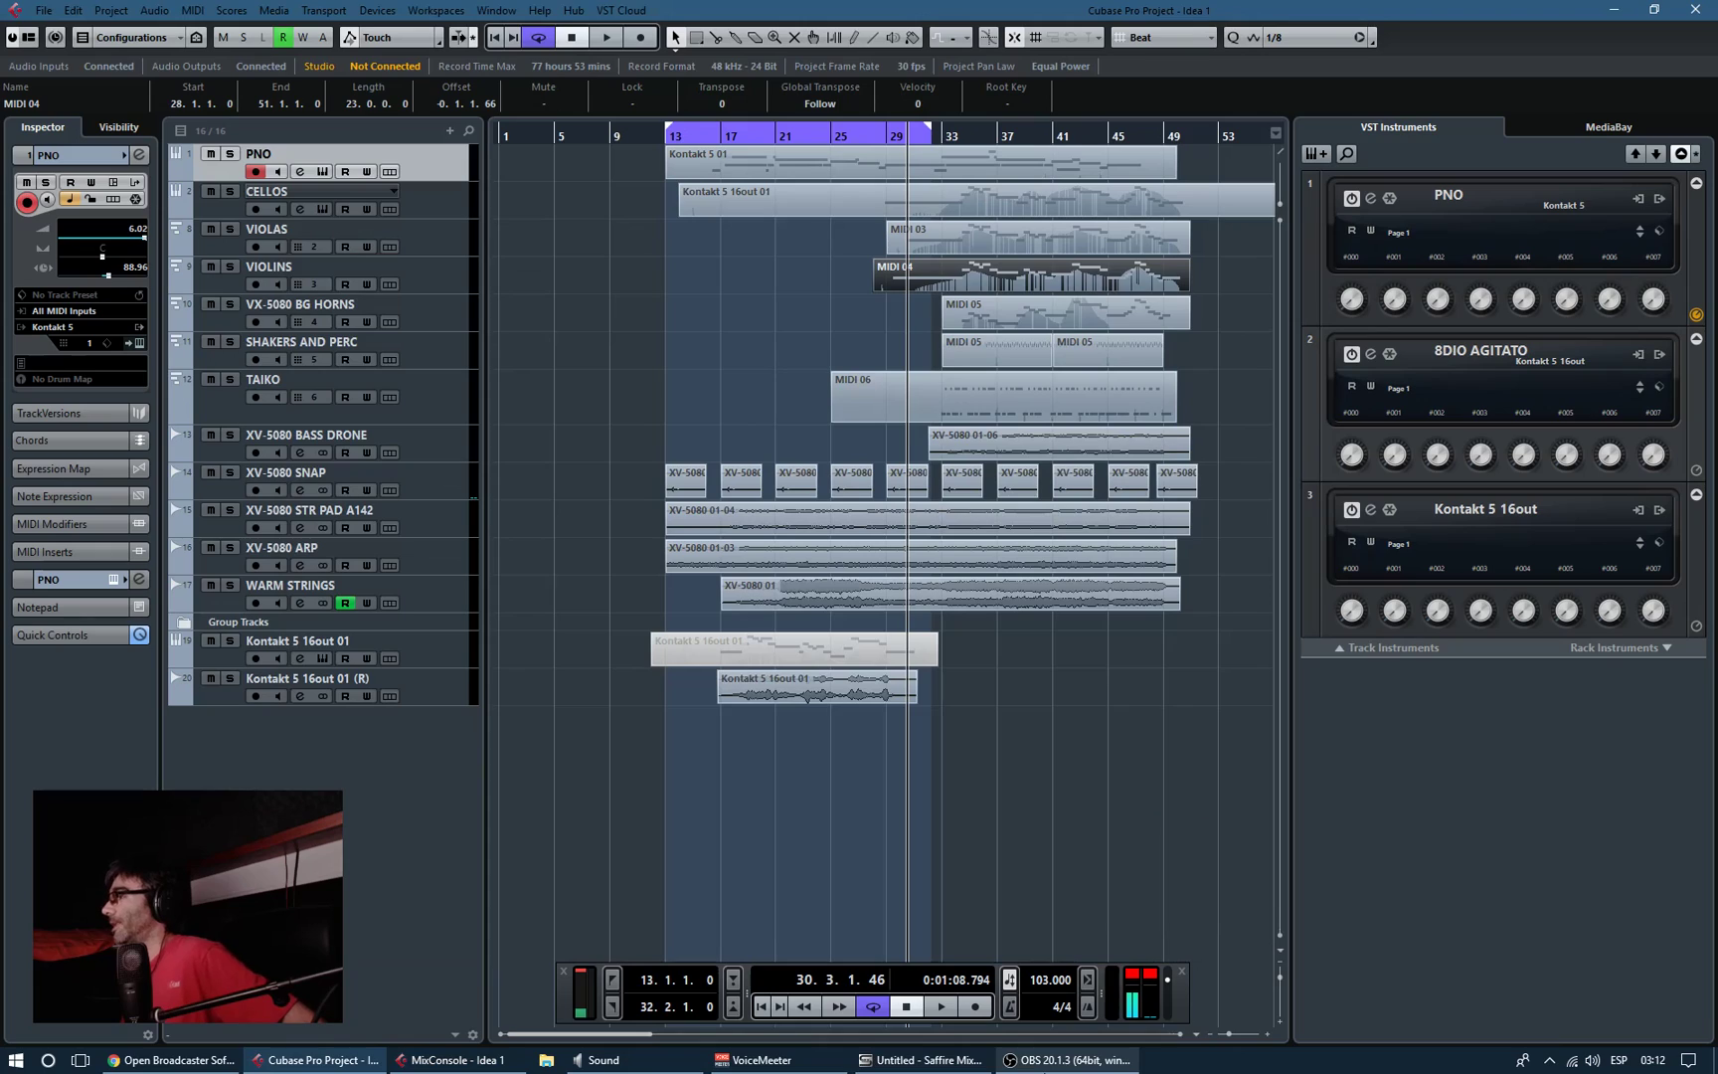
click(234, 674)
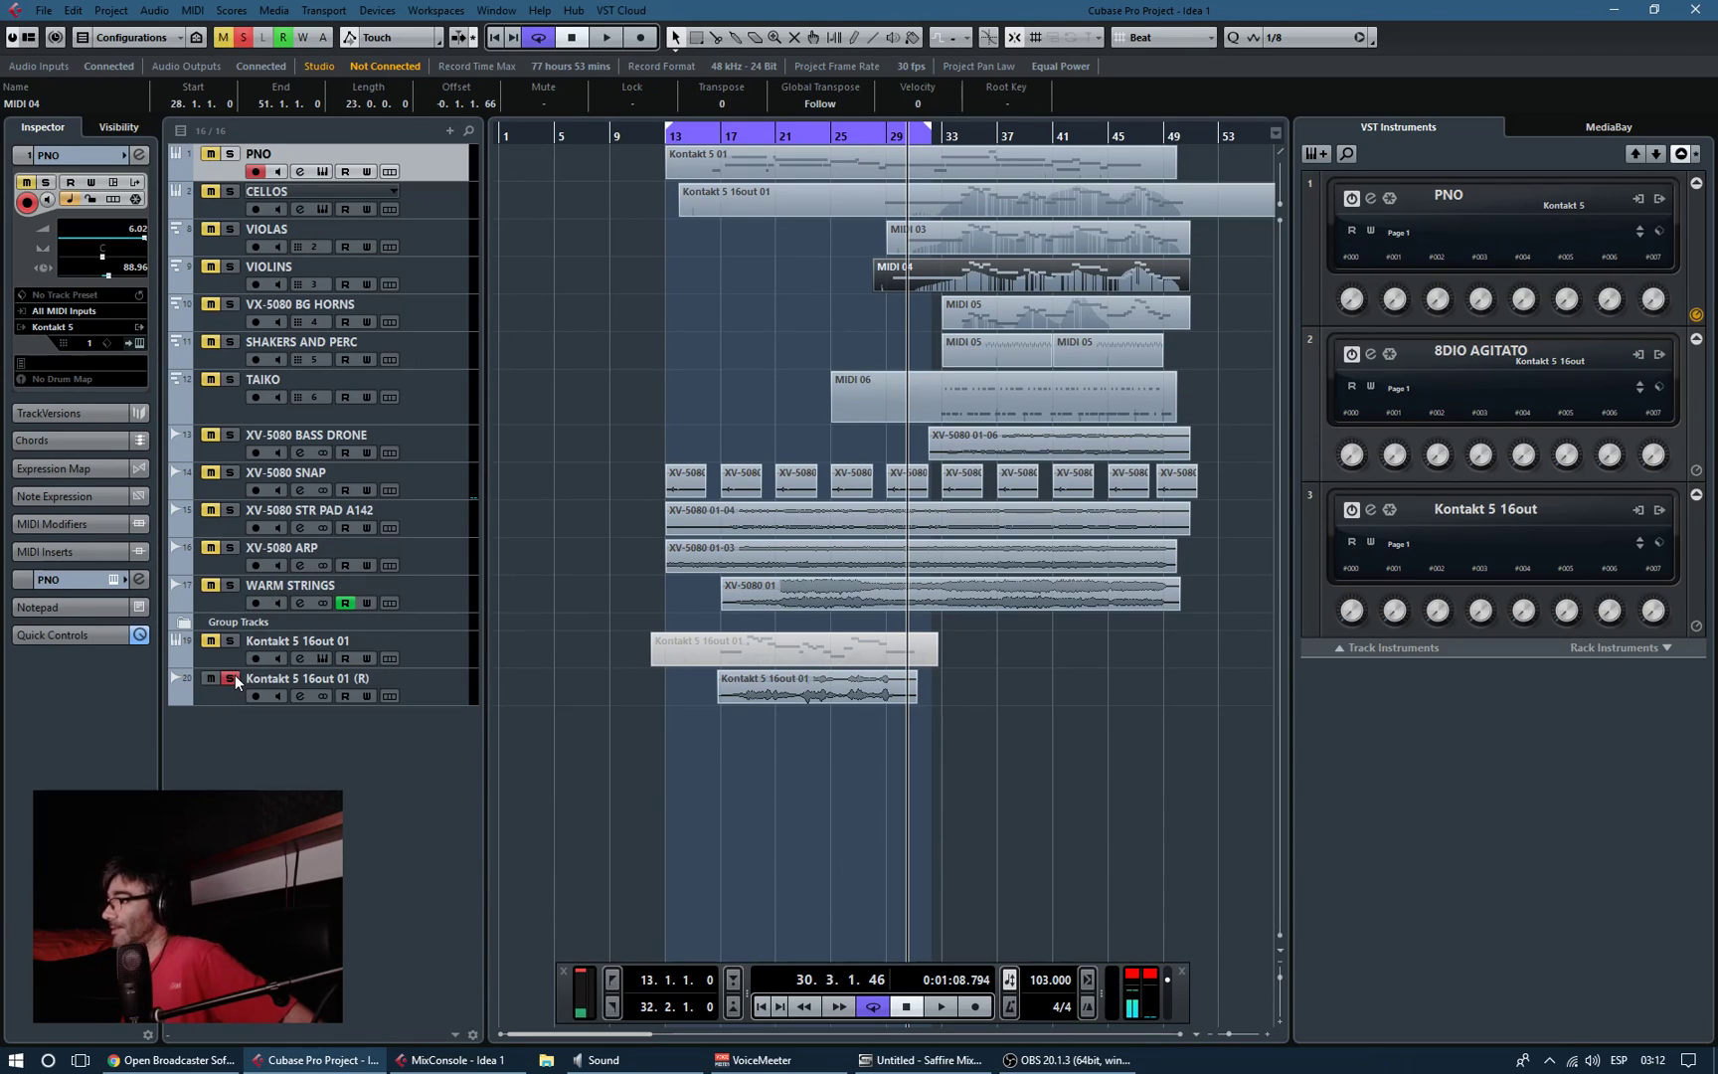
double_click(708, 141)
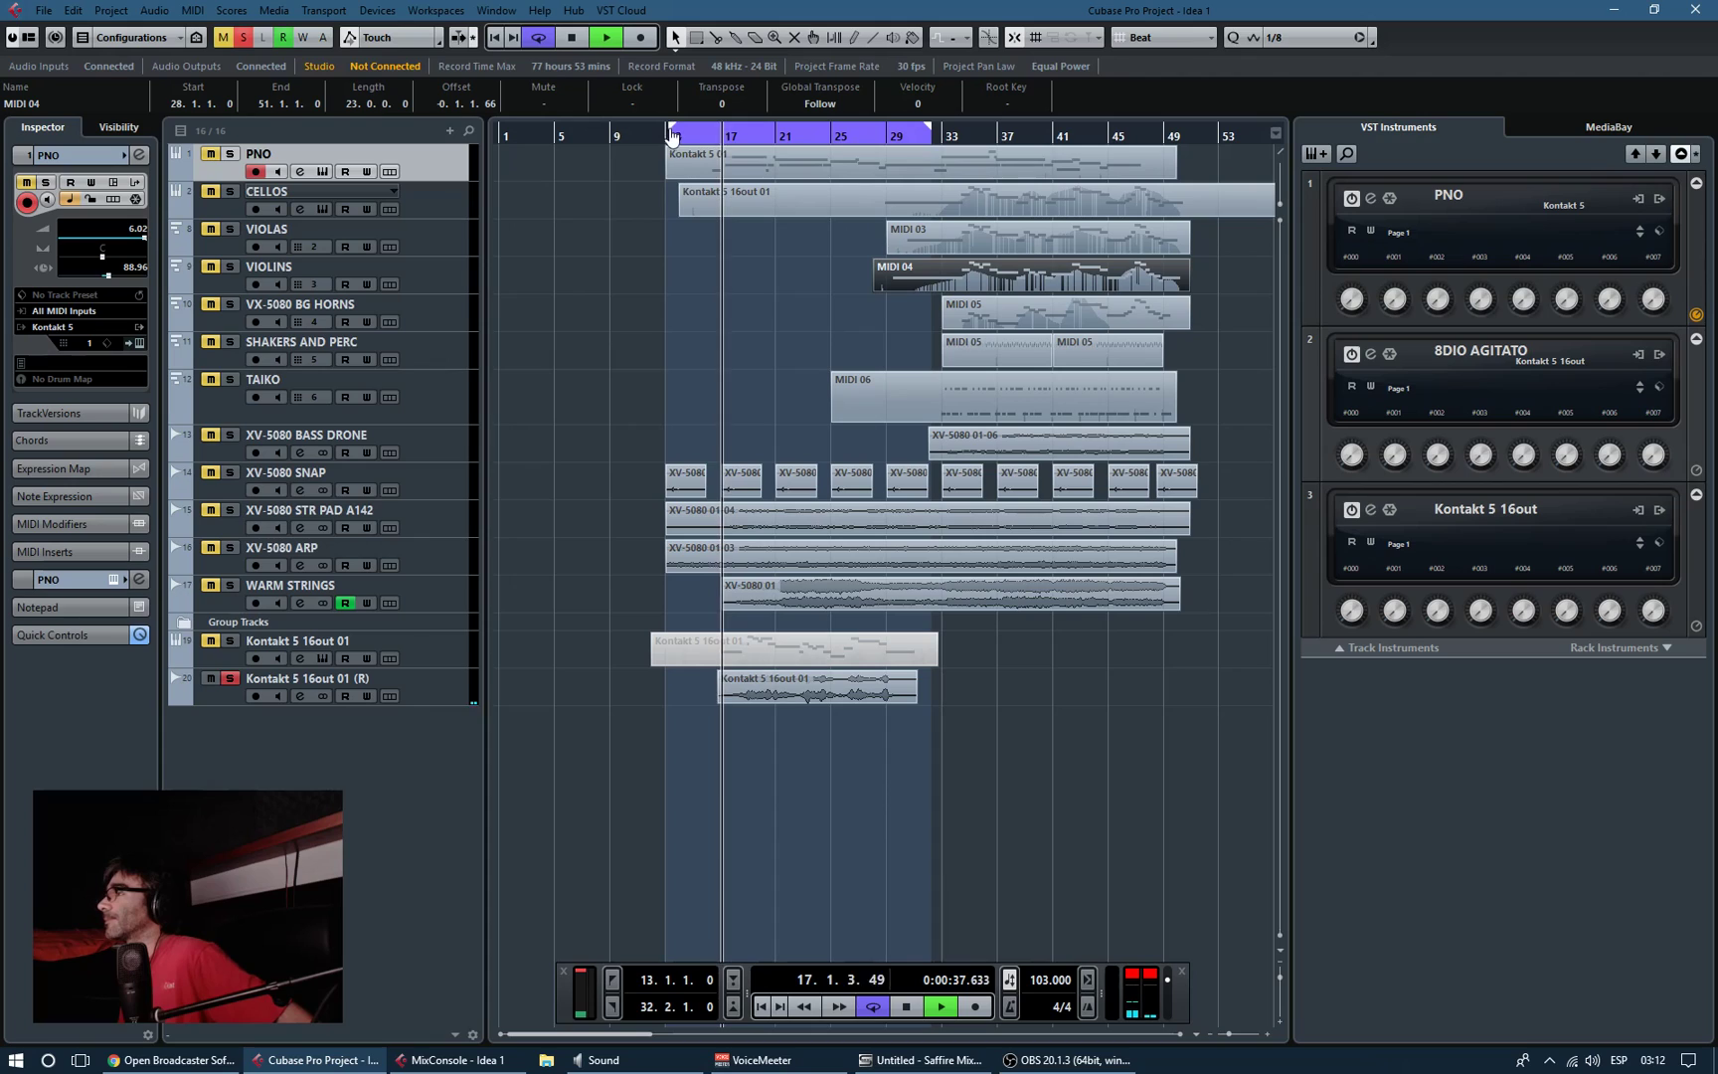
drag(724, 166, 721, 169)
click(447, 689)
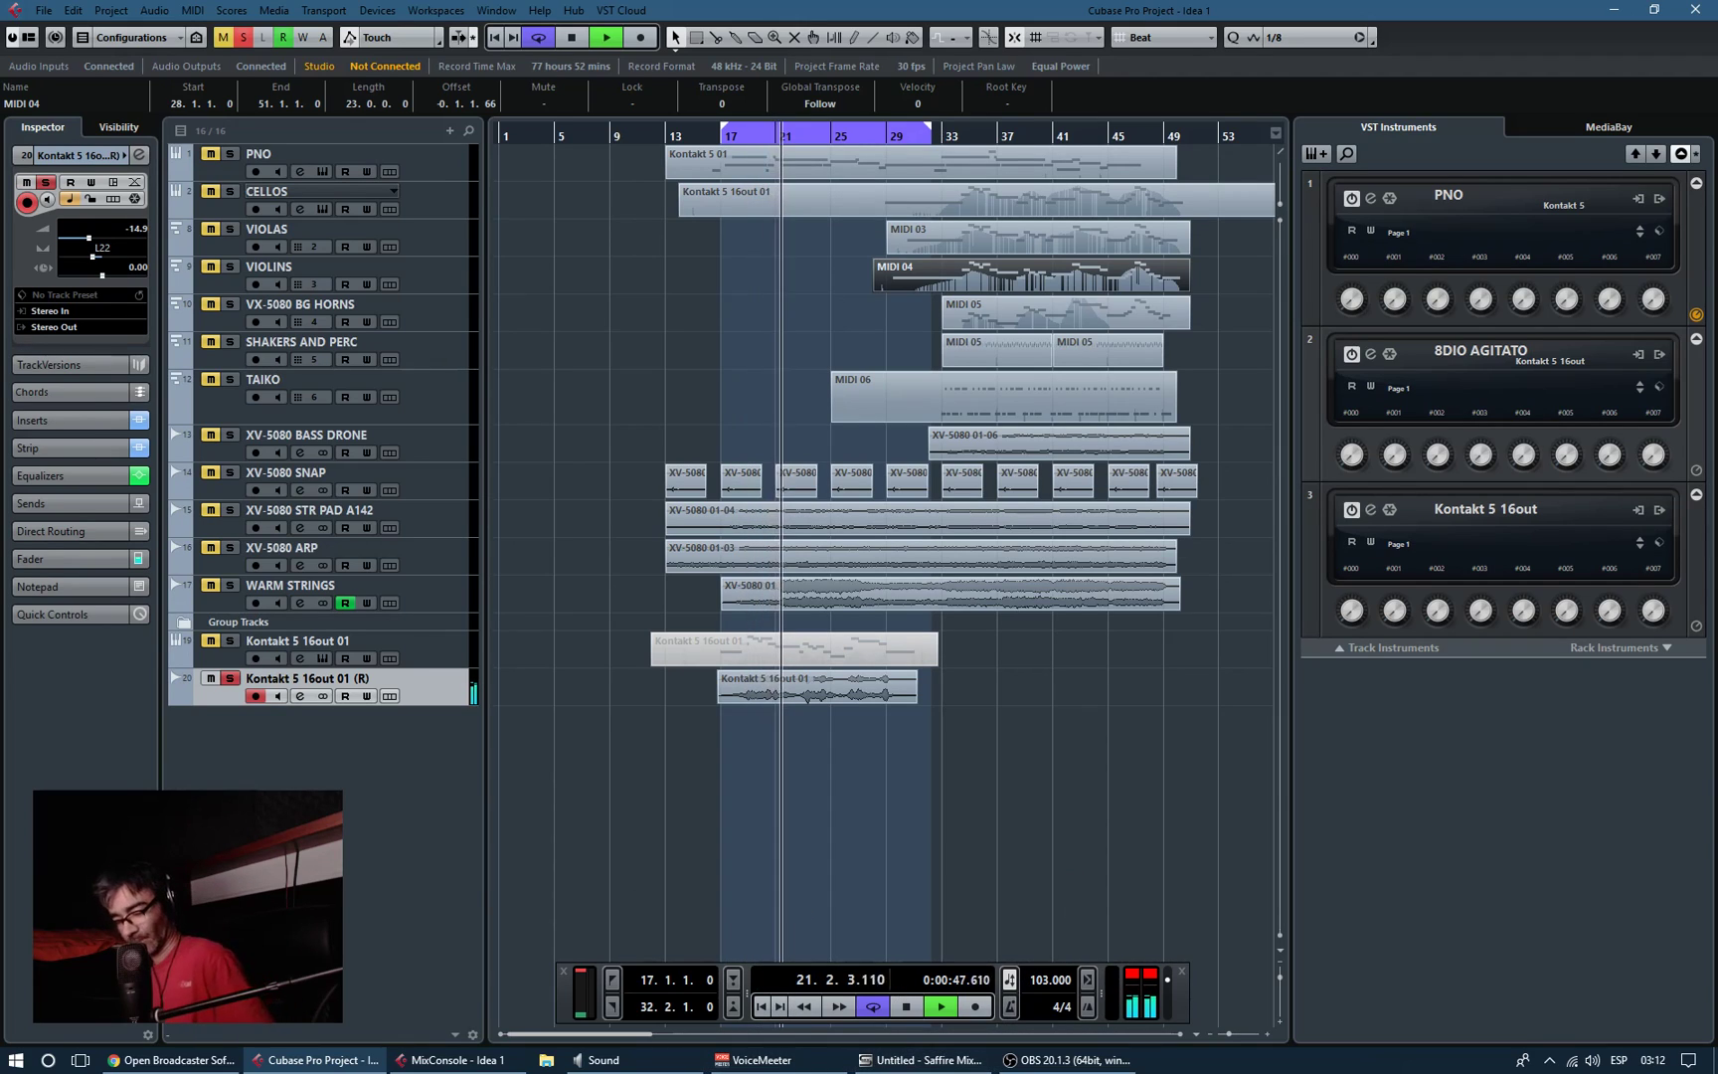
Step: Bring up the MixConsole at full size and stop playback
key(F3)
double_click(582, 226)
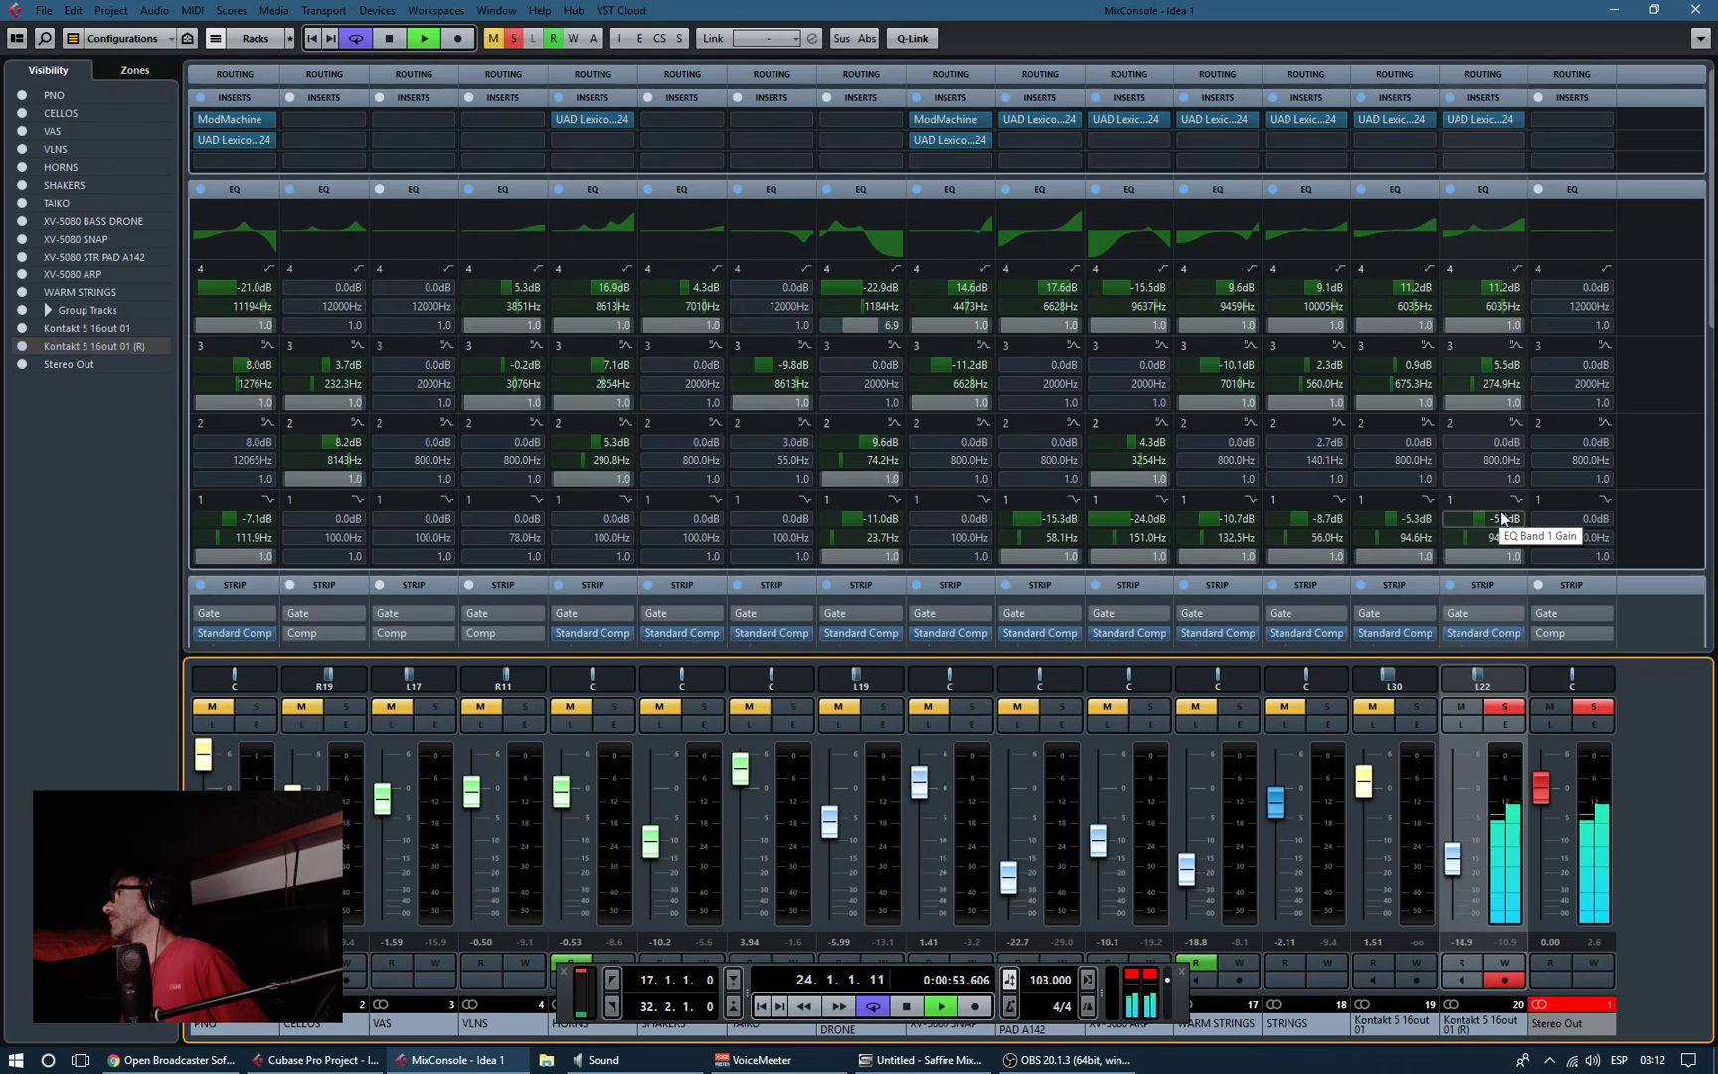
key(space)
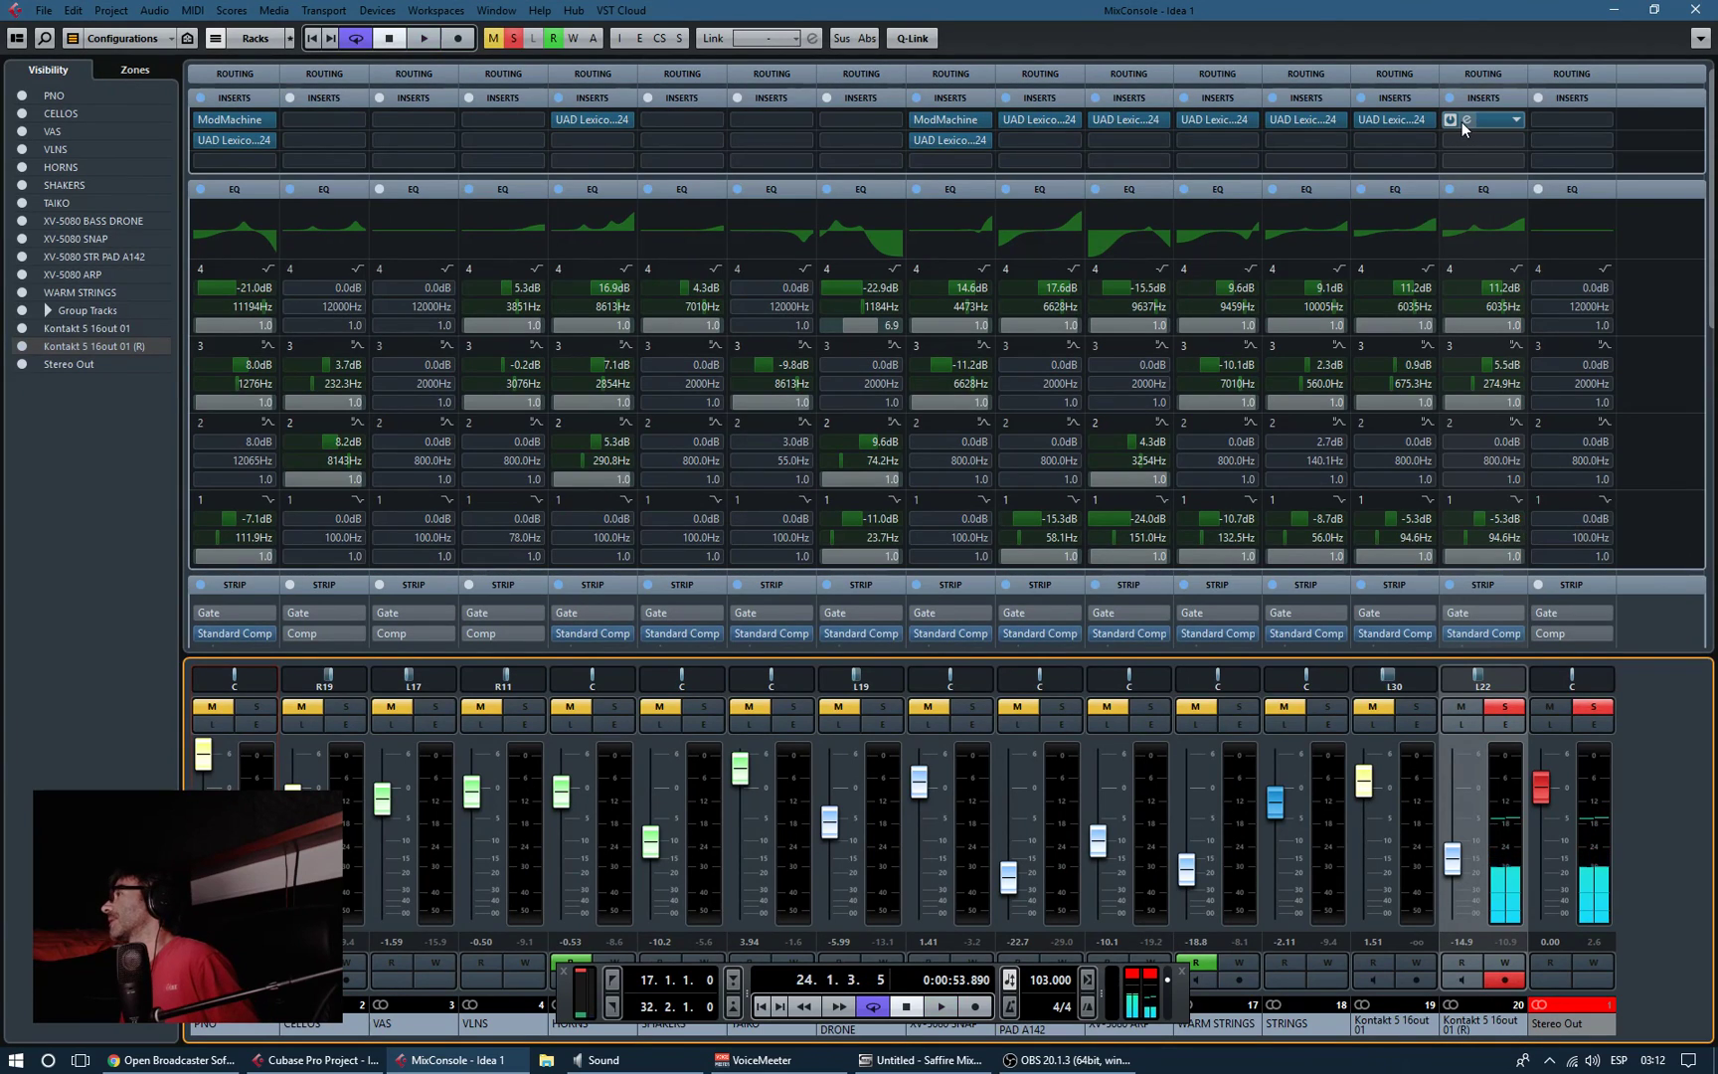
Step: Bypass the inserts, EQ and channel strip on the Kontakt 5 16out 01 (R) channel and collapse those three racks
click(1450, 98)
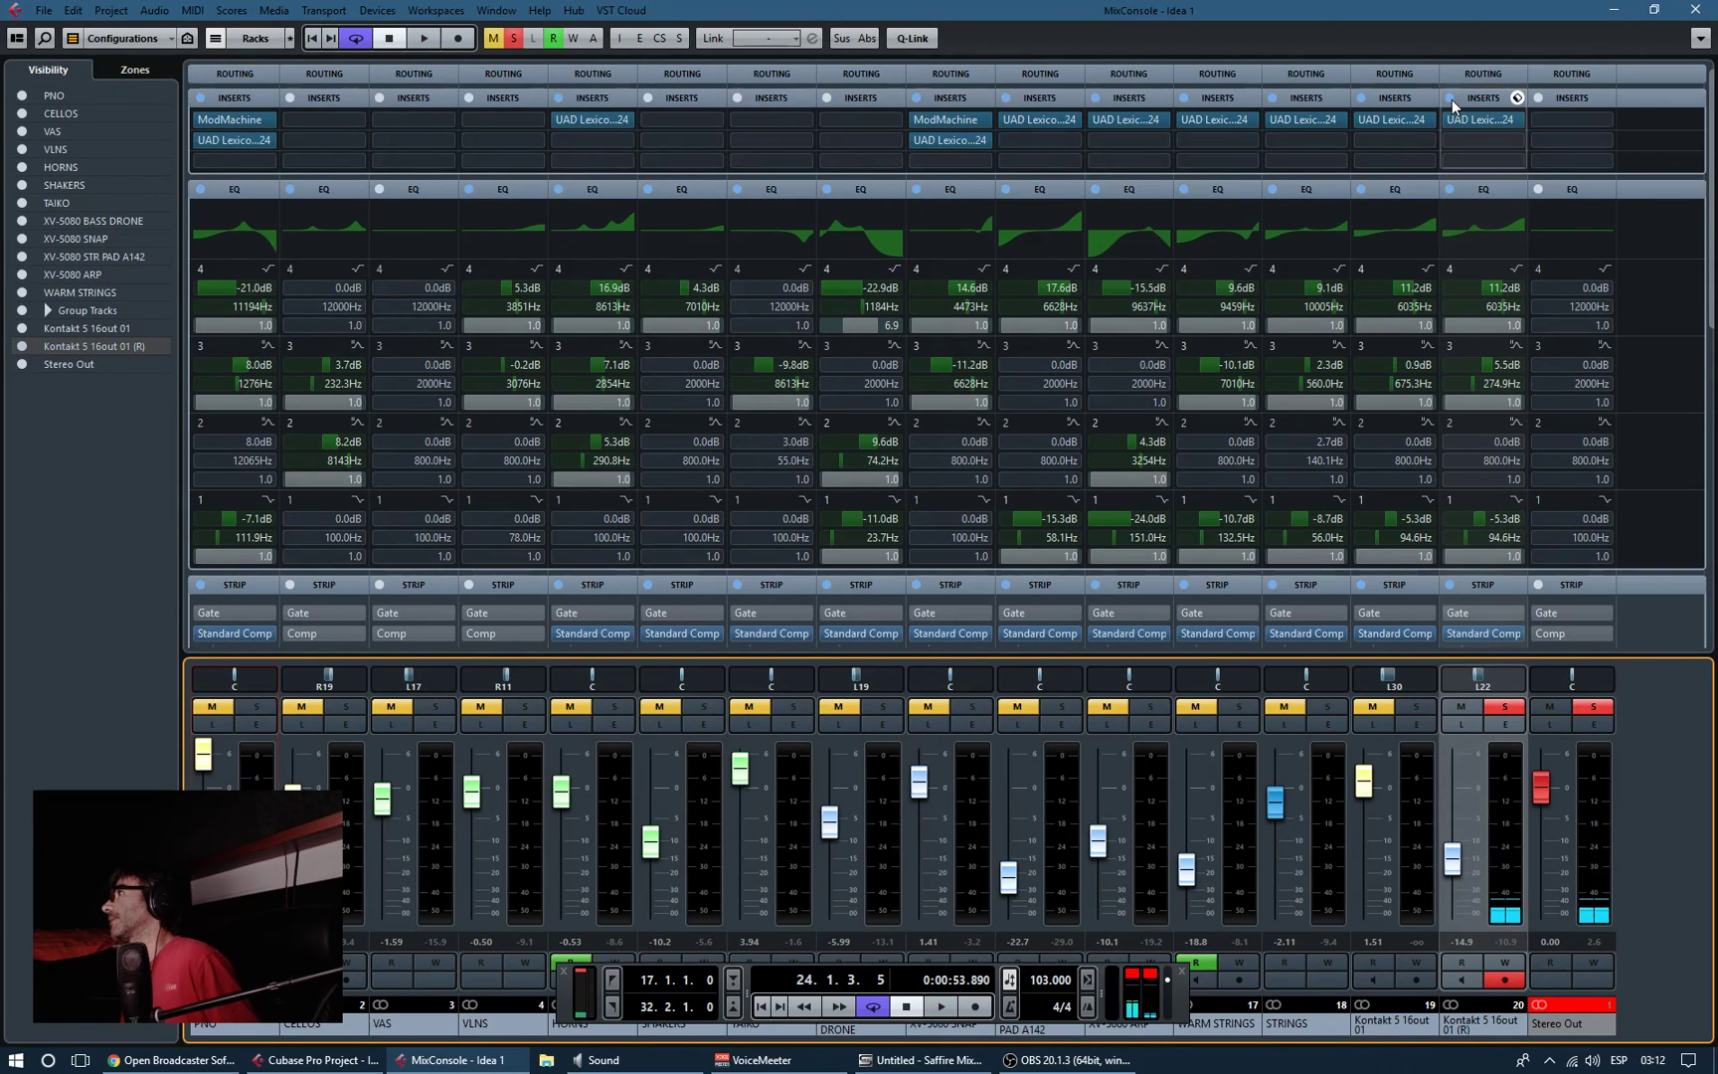
click(1449, 189)
click(1512, 97)
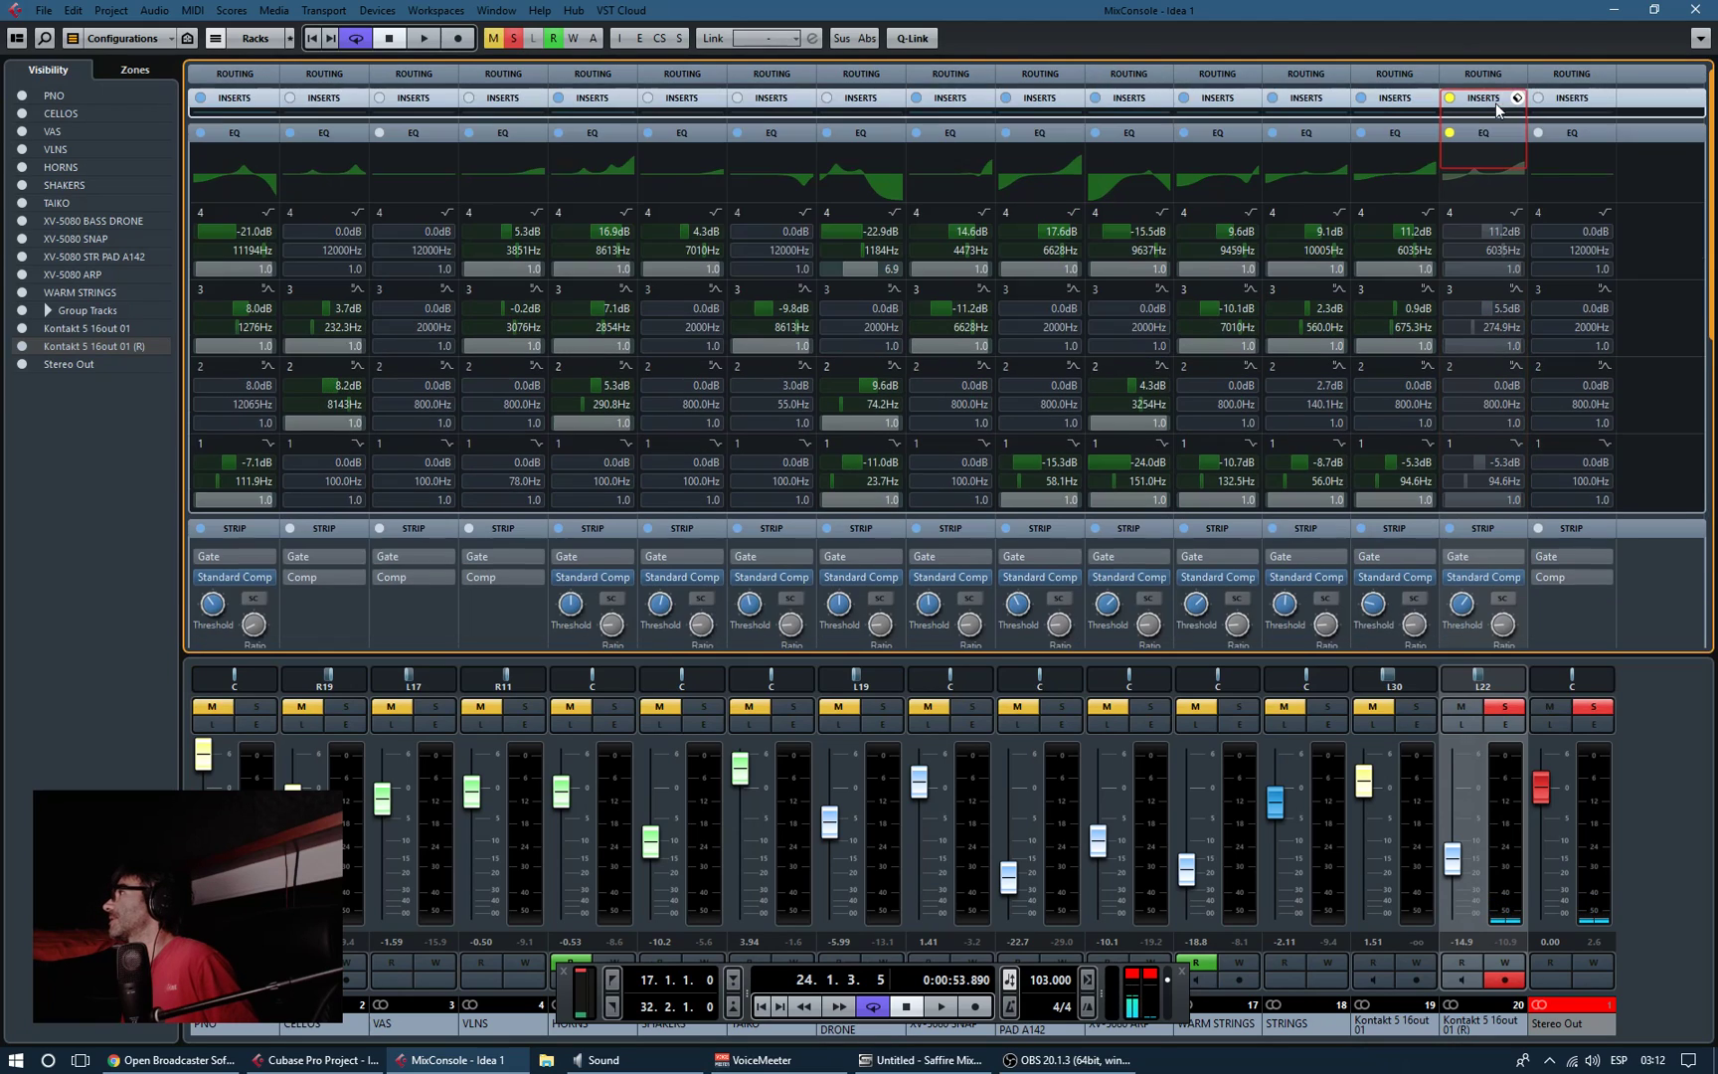
click(1491, 122)
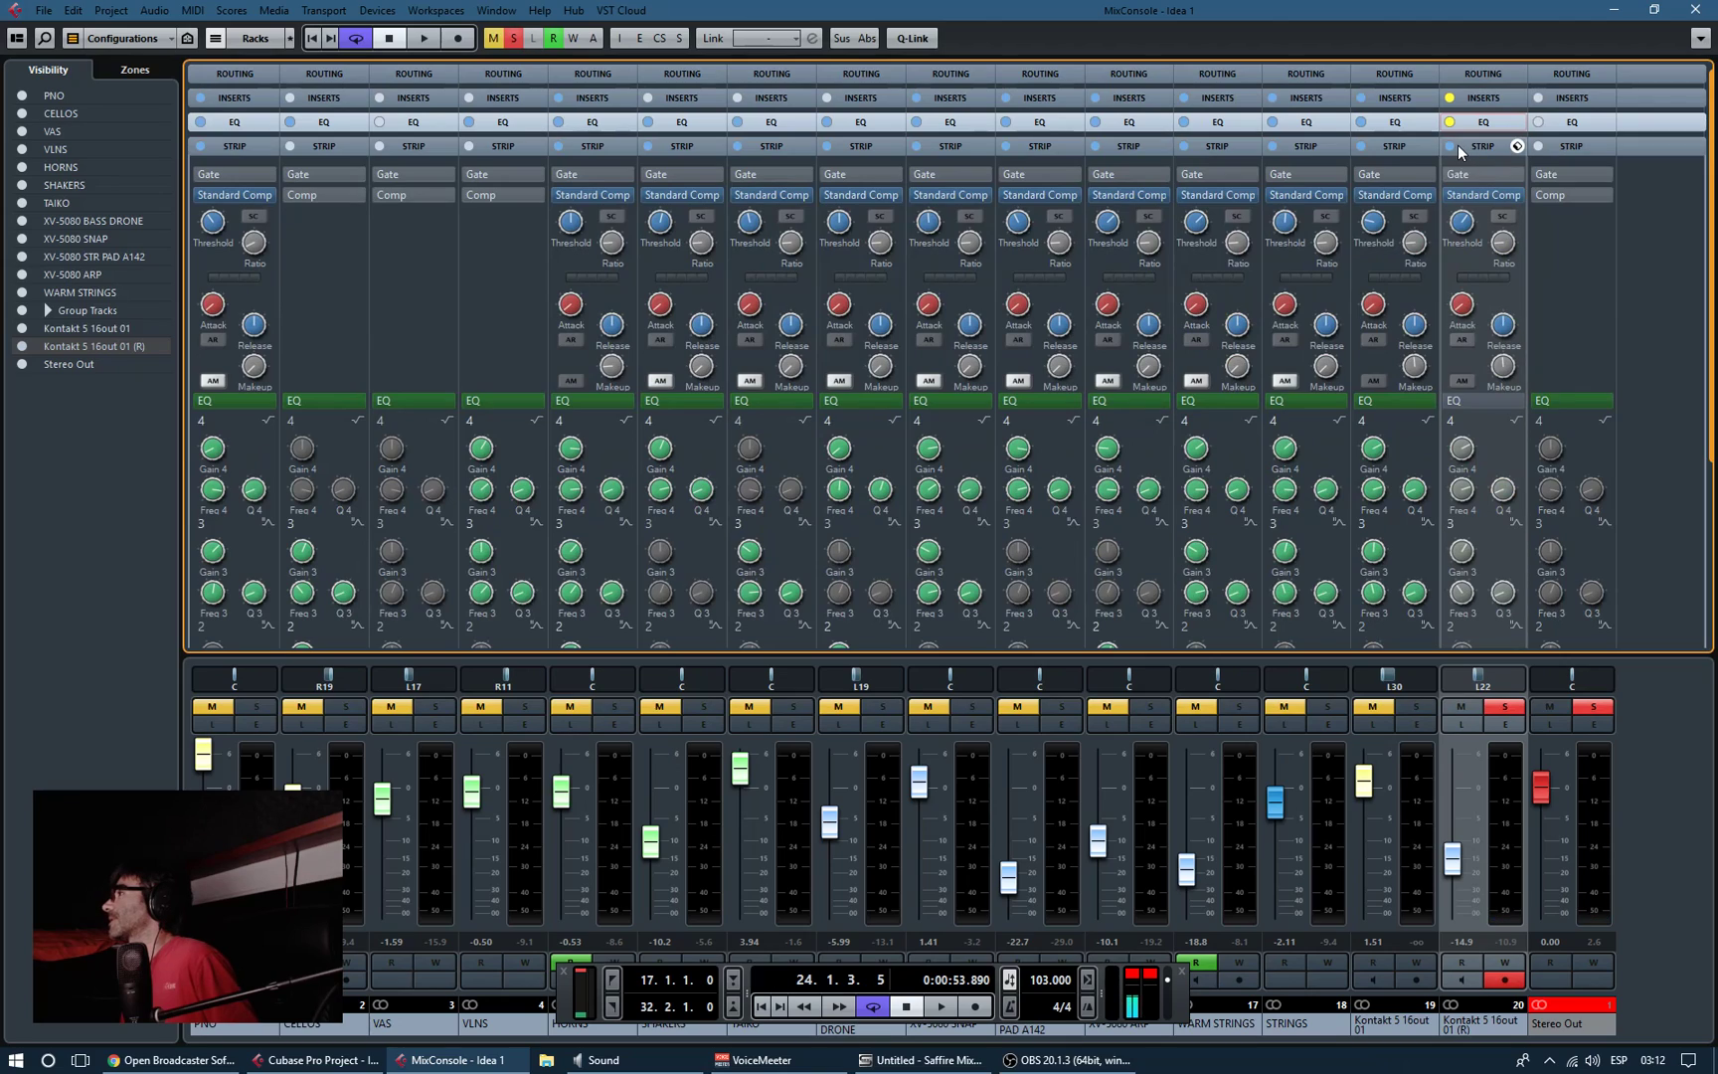
click(1451, 146)
click(1482, 146)
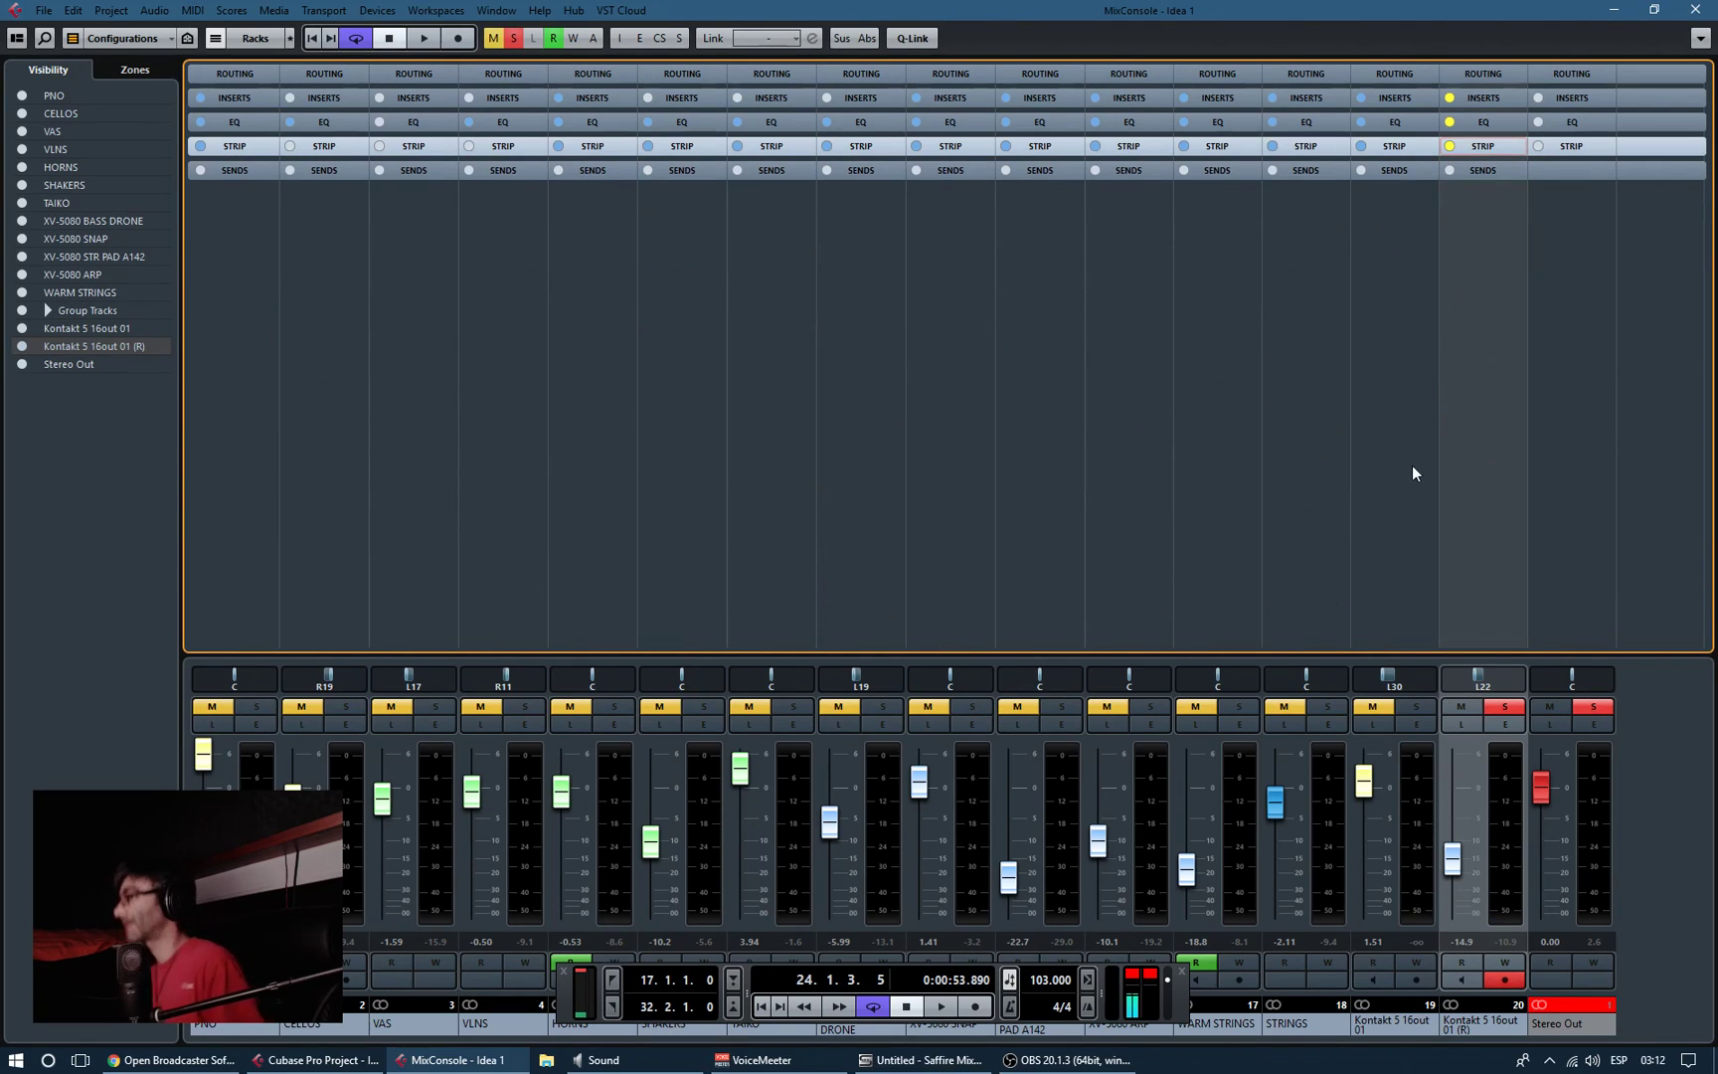
Step: Shrink the MixConsole, clear it off the arrangement, and audition the bypassed Kontakt 5 16out 01 (R) track from bar 17
double_click(1283, 11)
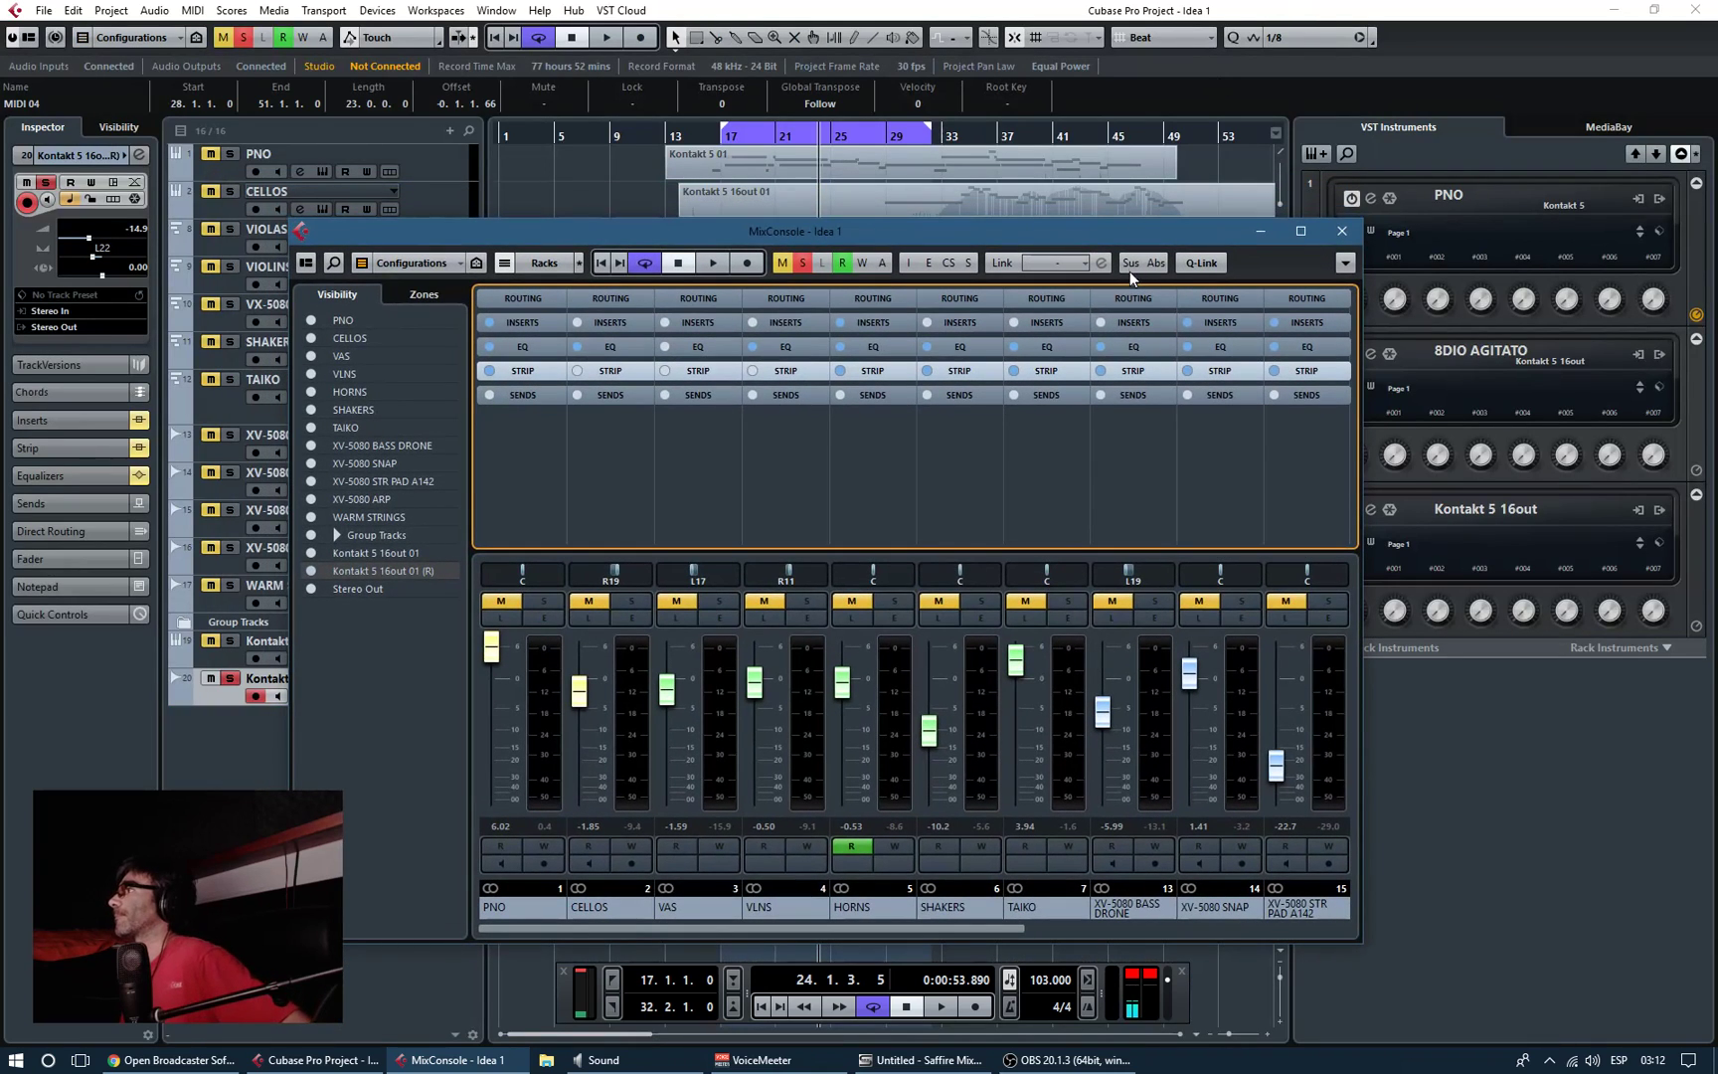
double_click(1116, 235)
drag(824, 8, 0, 111)
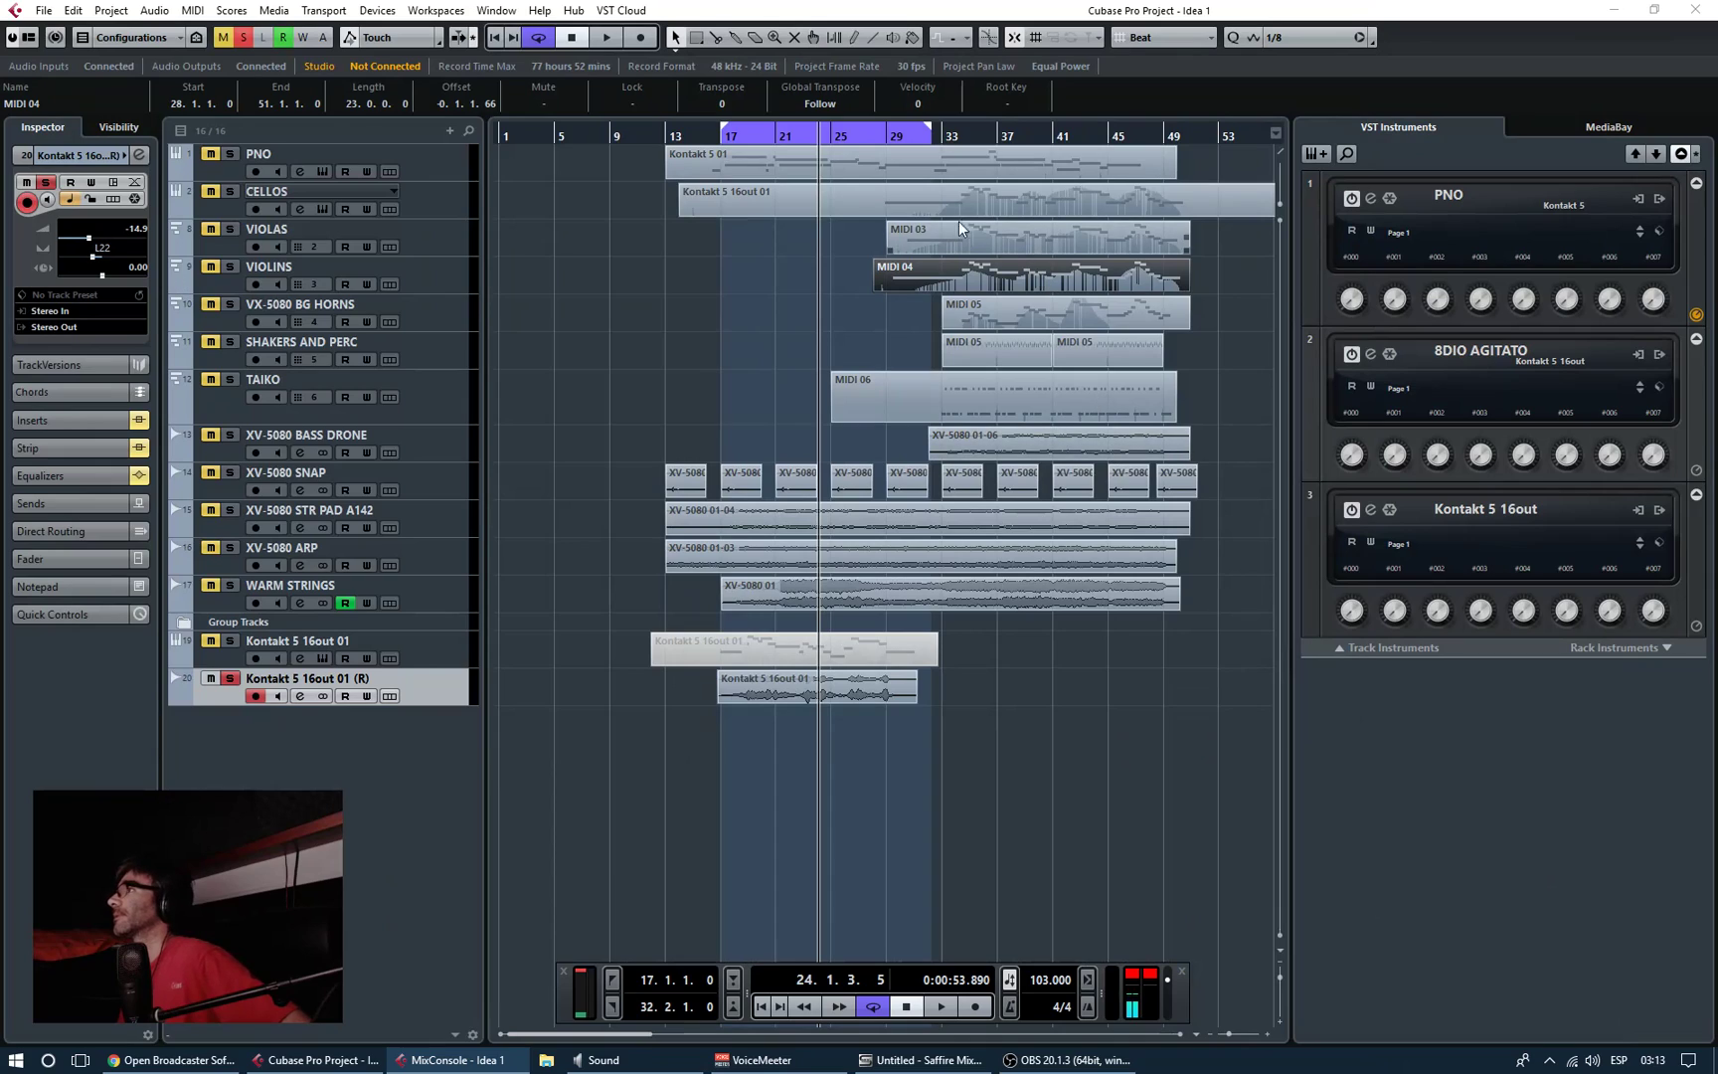
click(717, 138)
key(space)
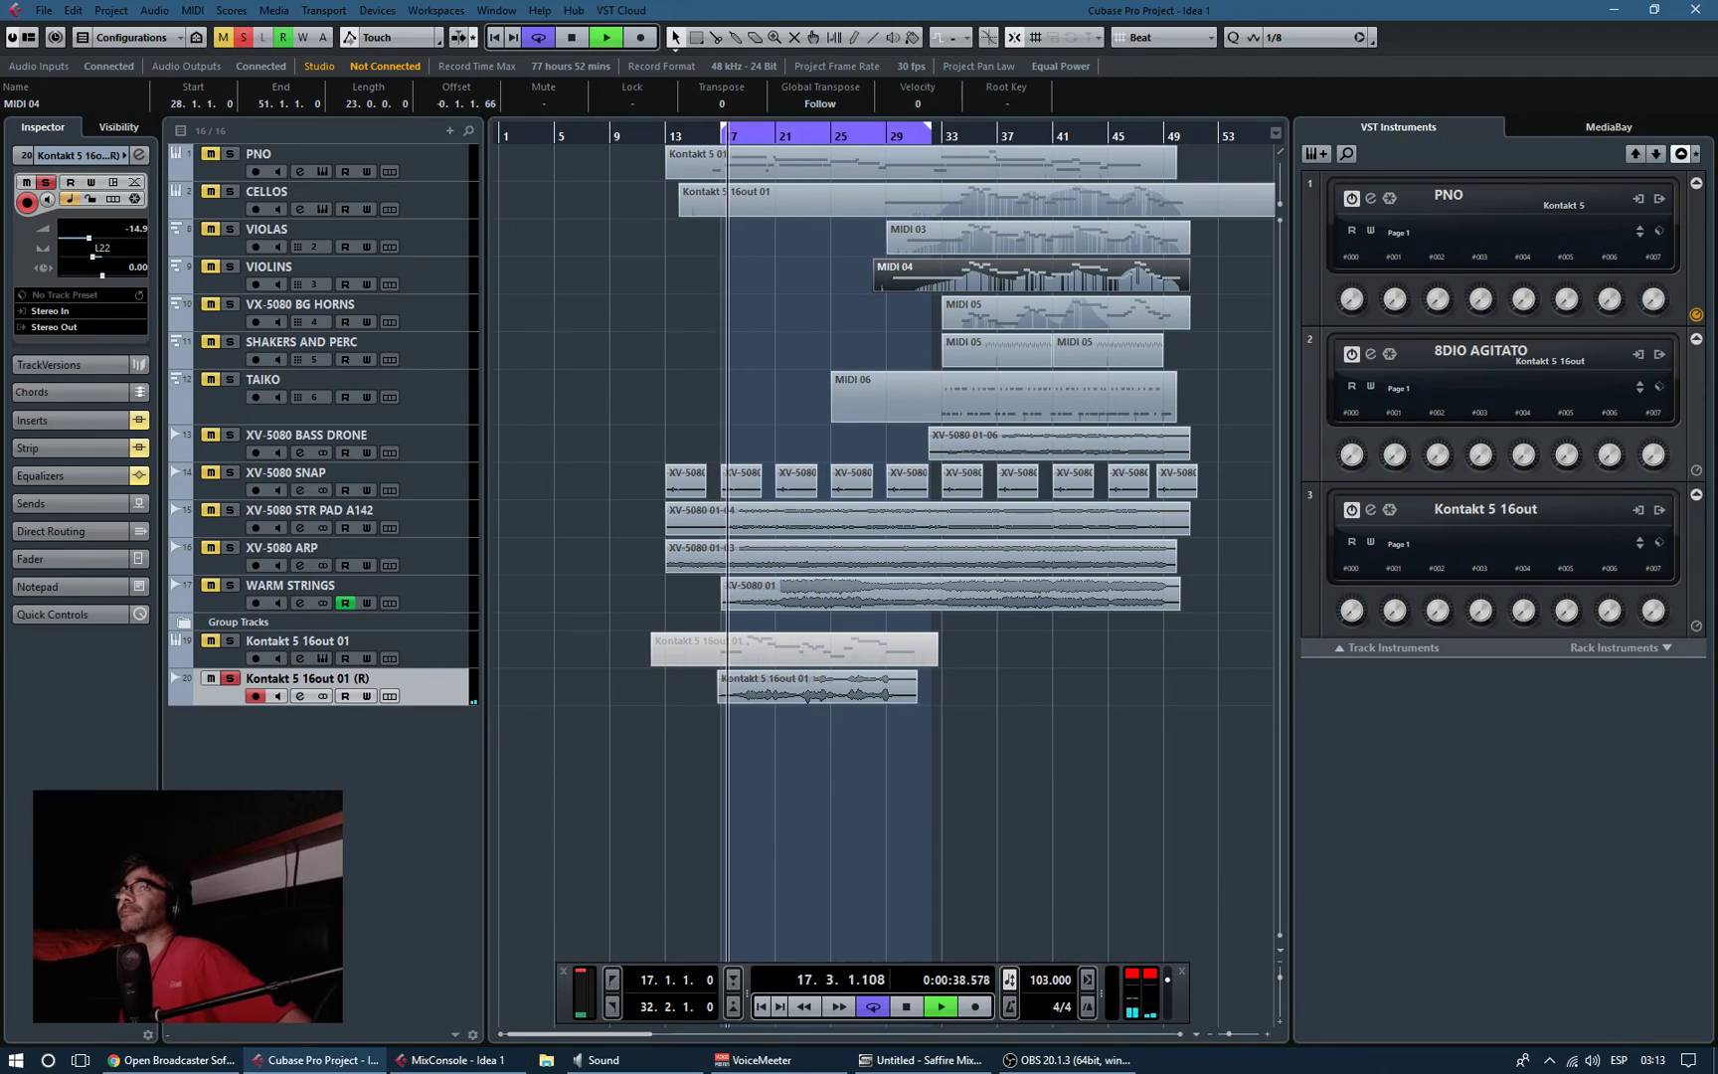
key(alt+Tab)
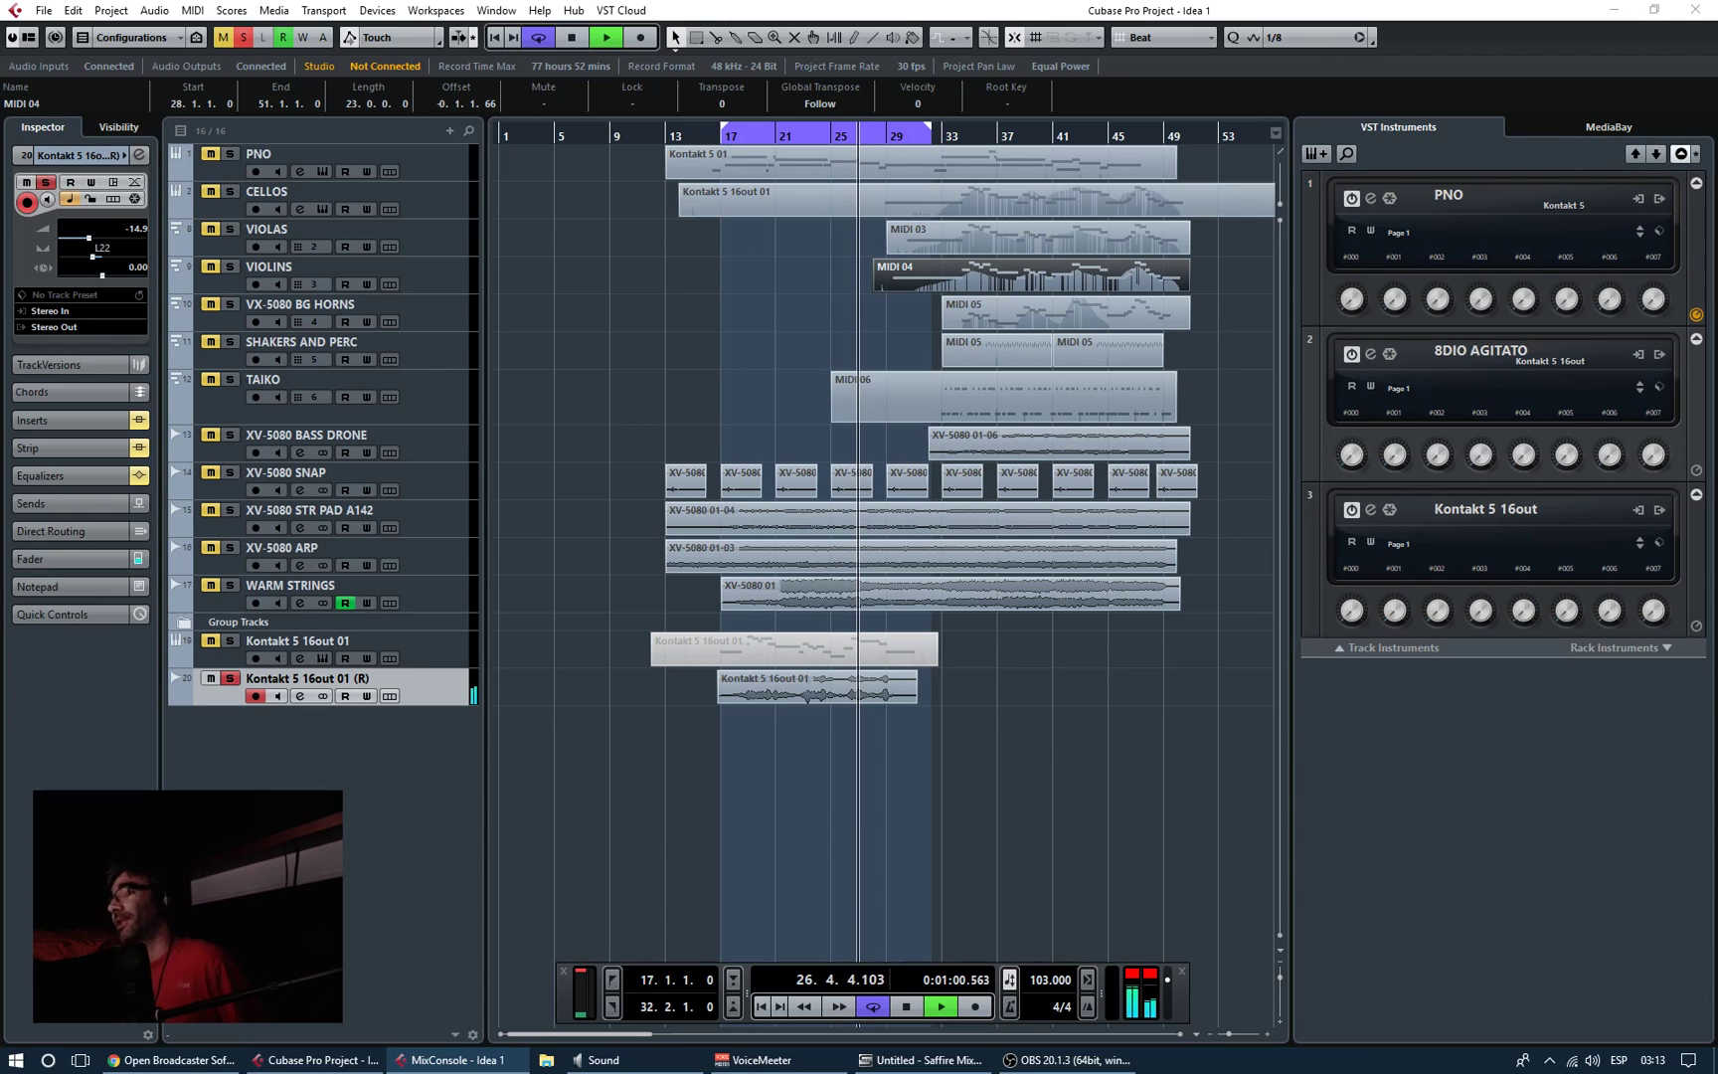
key(space)
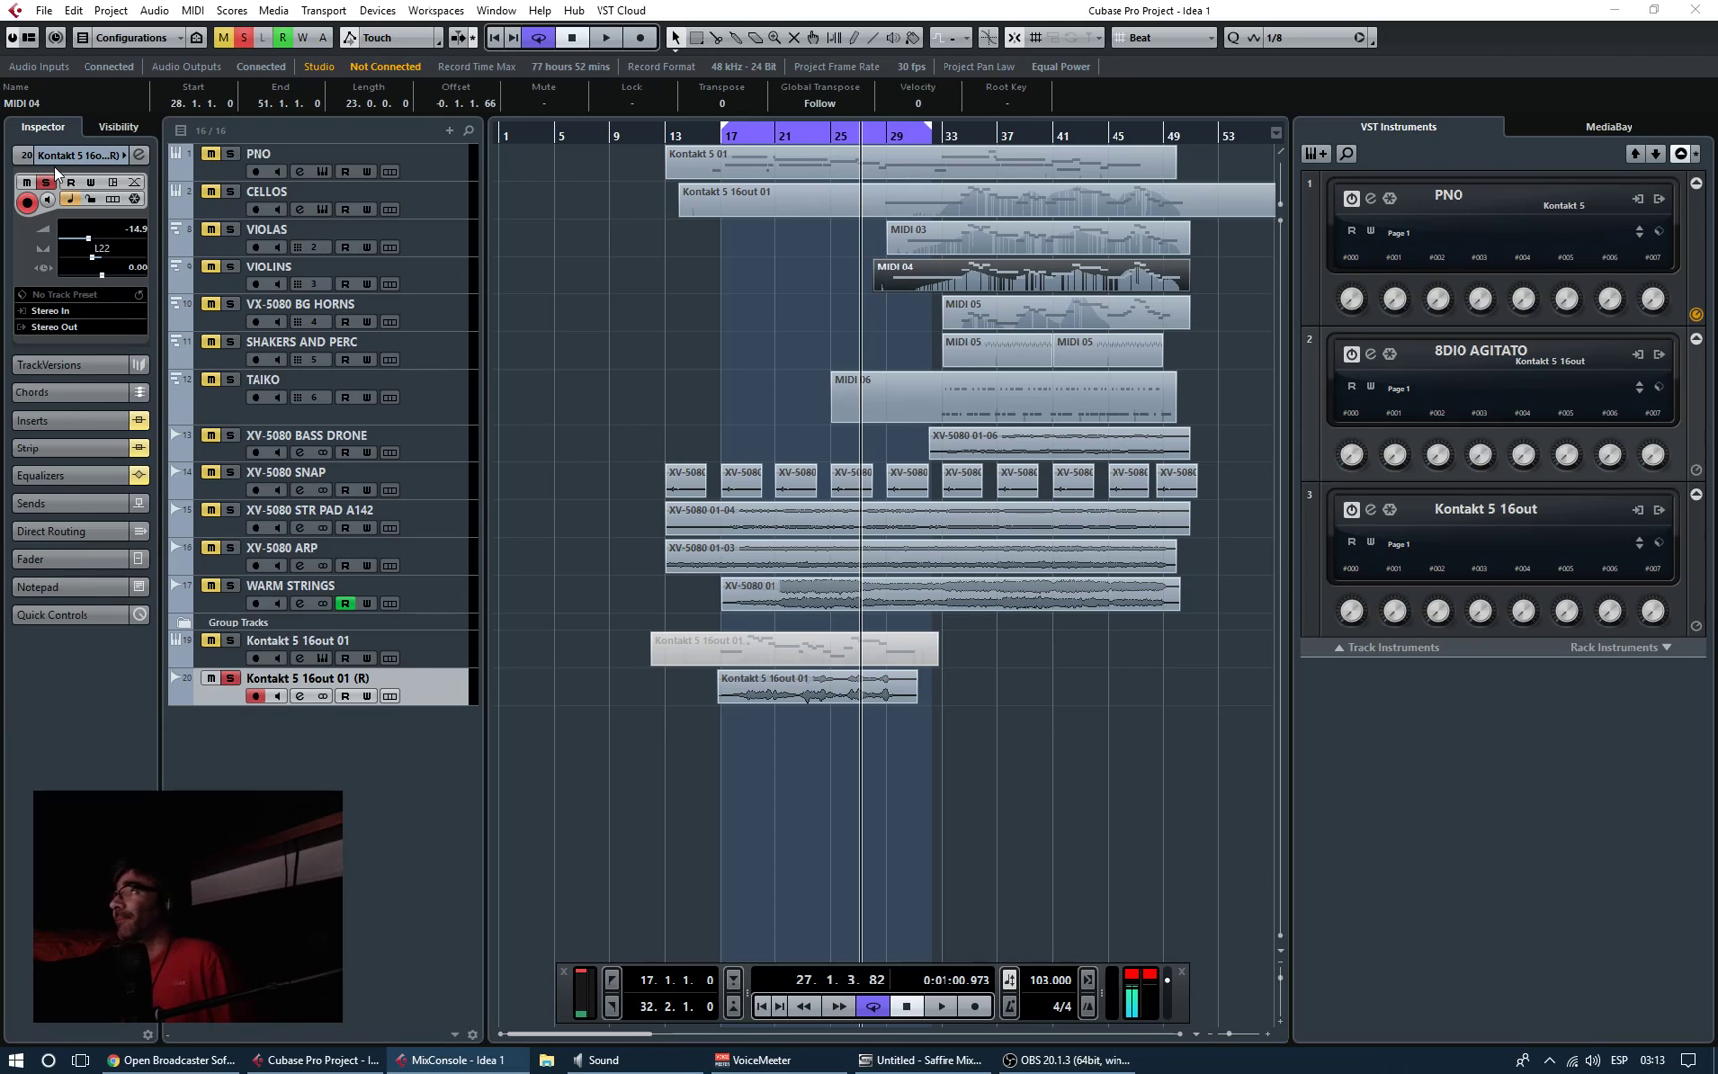
Step: Replay the Kontakt 5 16out 01 (R) track from bar 17 with its channel strip, equalizers and inserts switched back on
click(716, 141)
key(space)
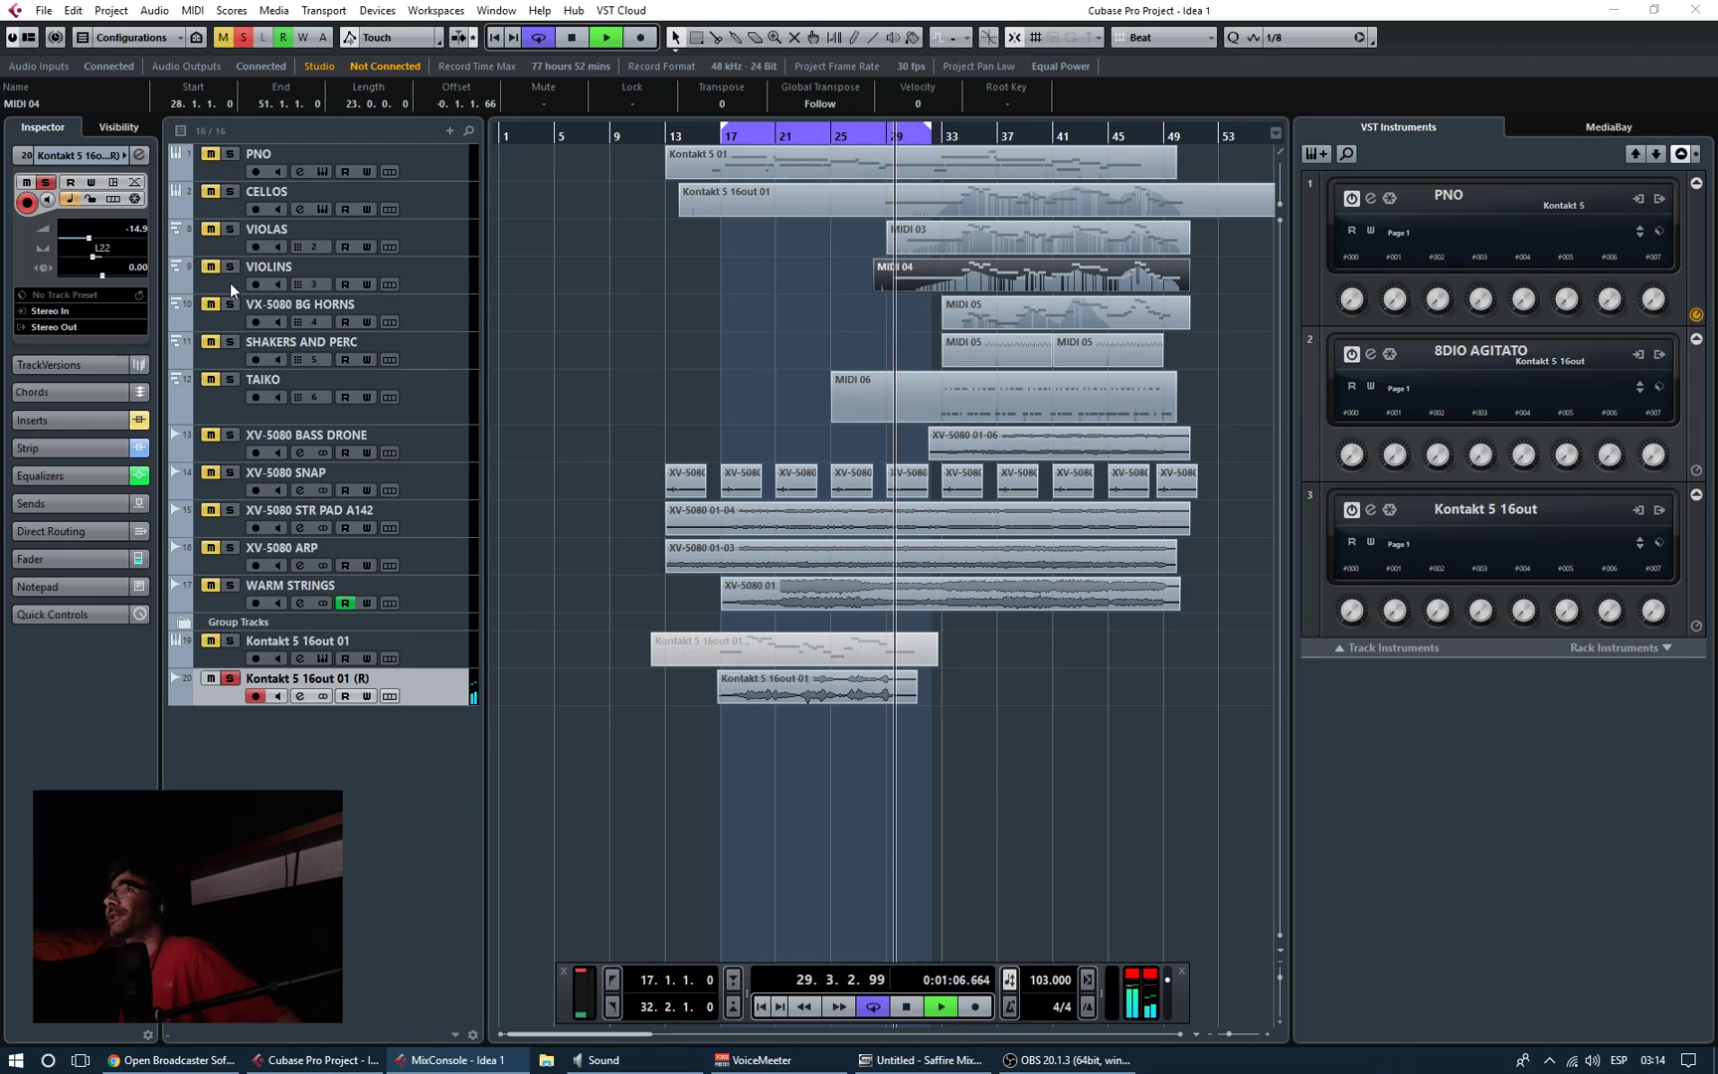
click(723, 139)
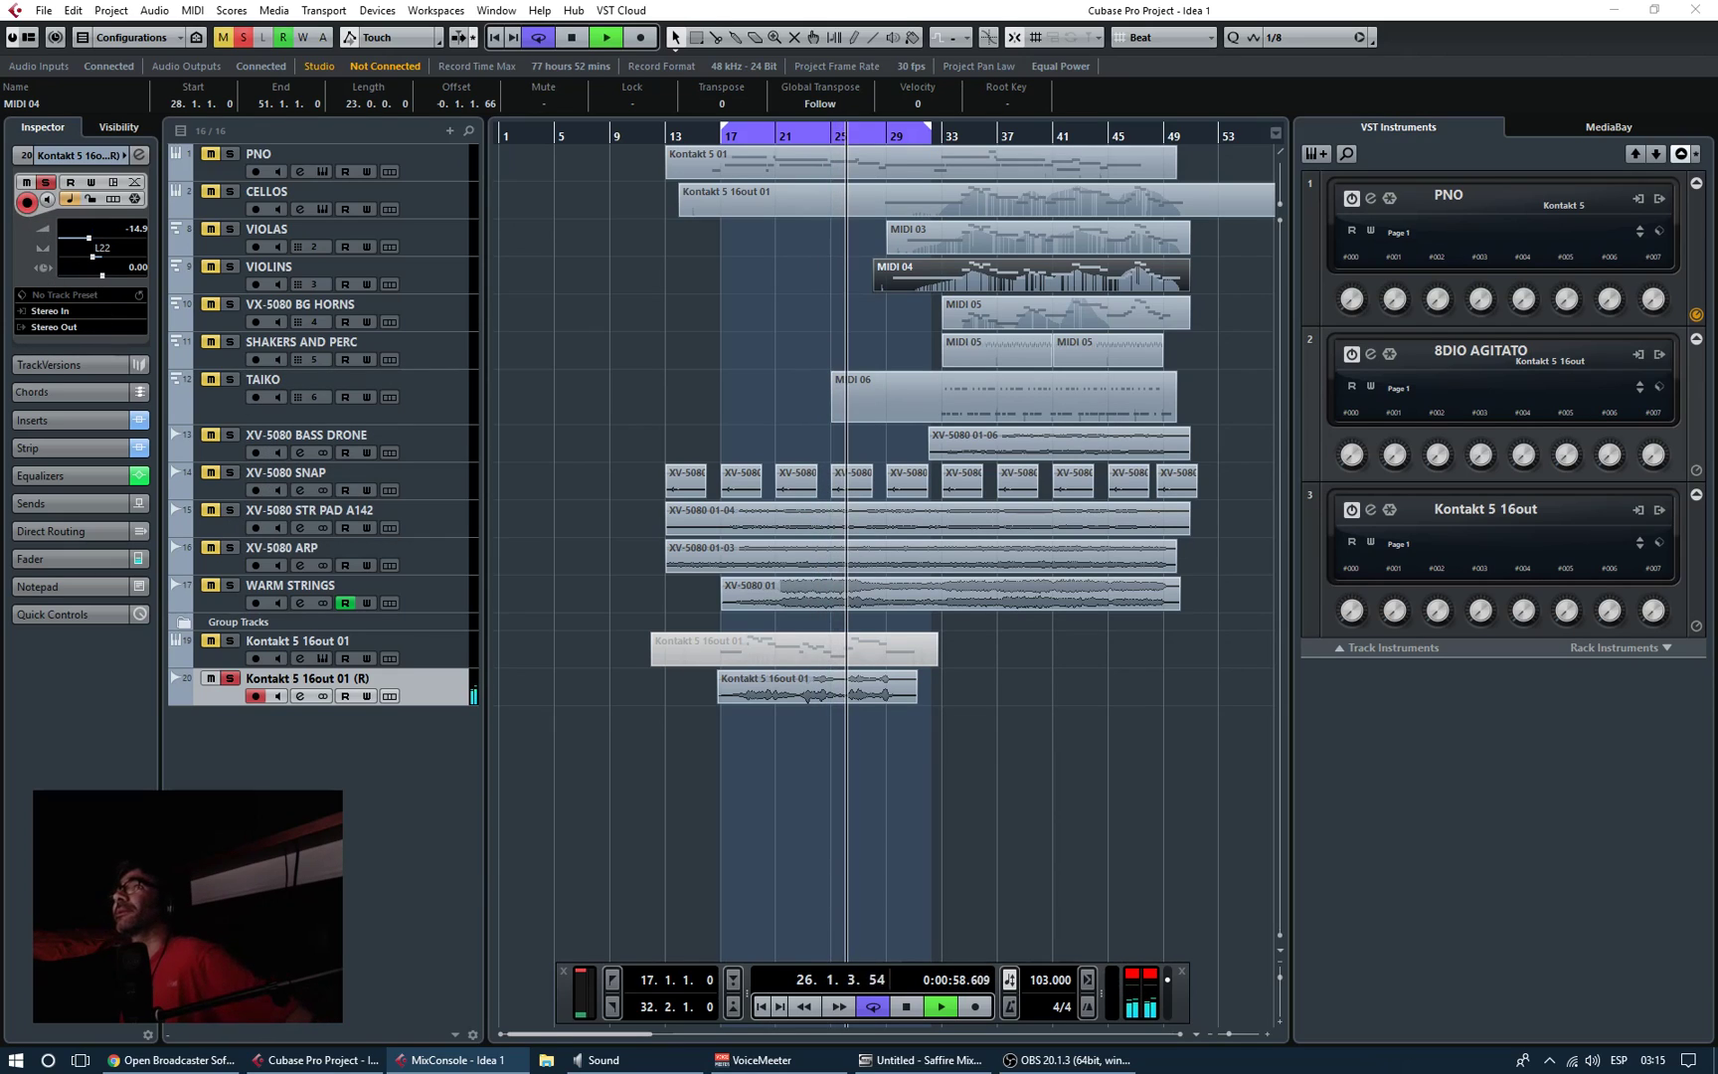
Step: Bring up the MixConsole at full size, with the inserts of all channels in view
key(F3)
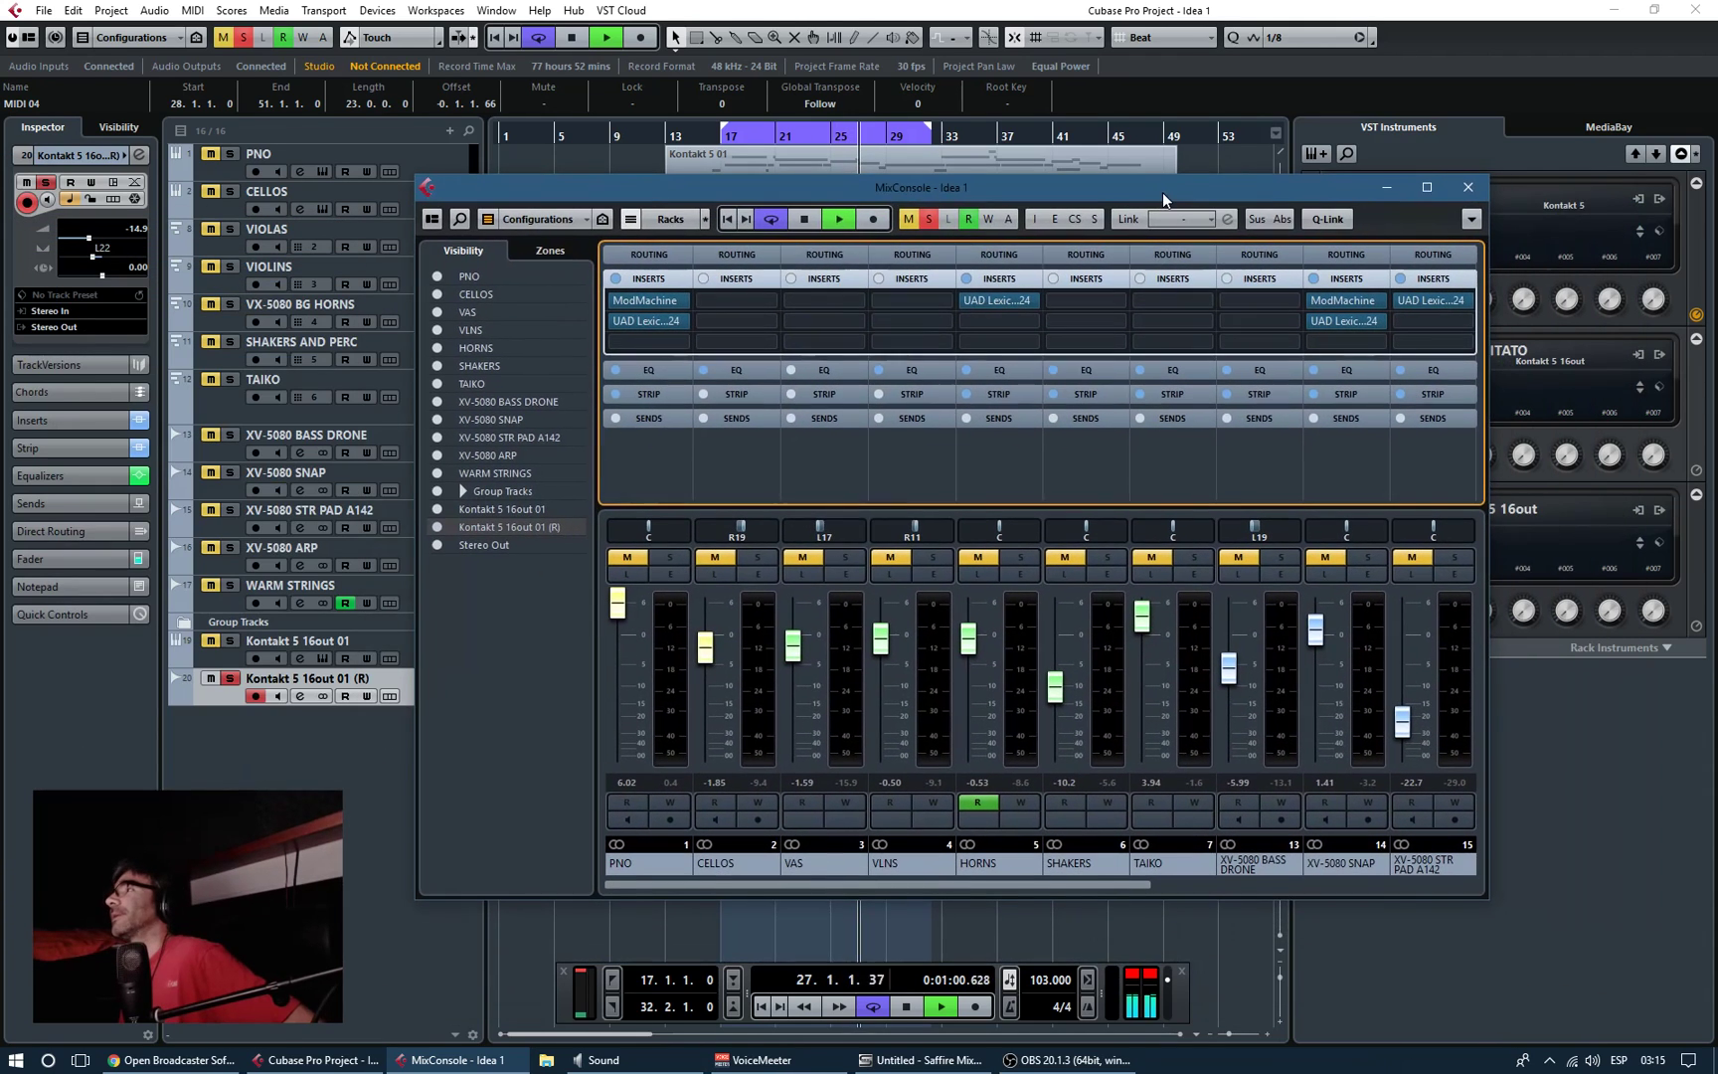
double_click(1115, 184)
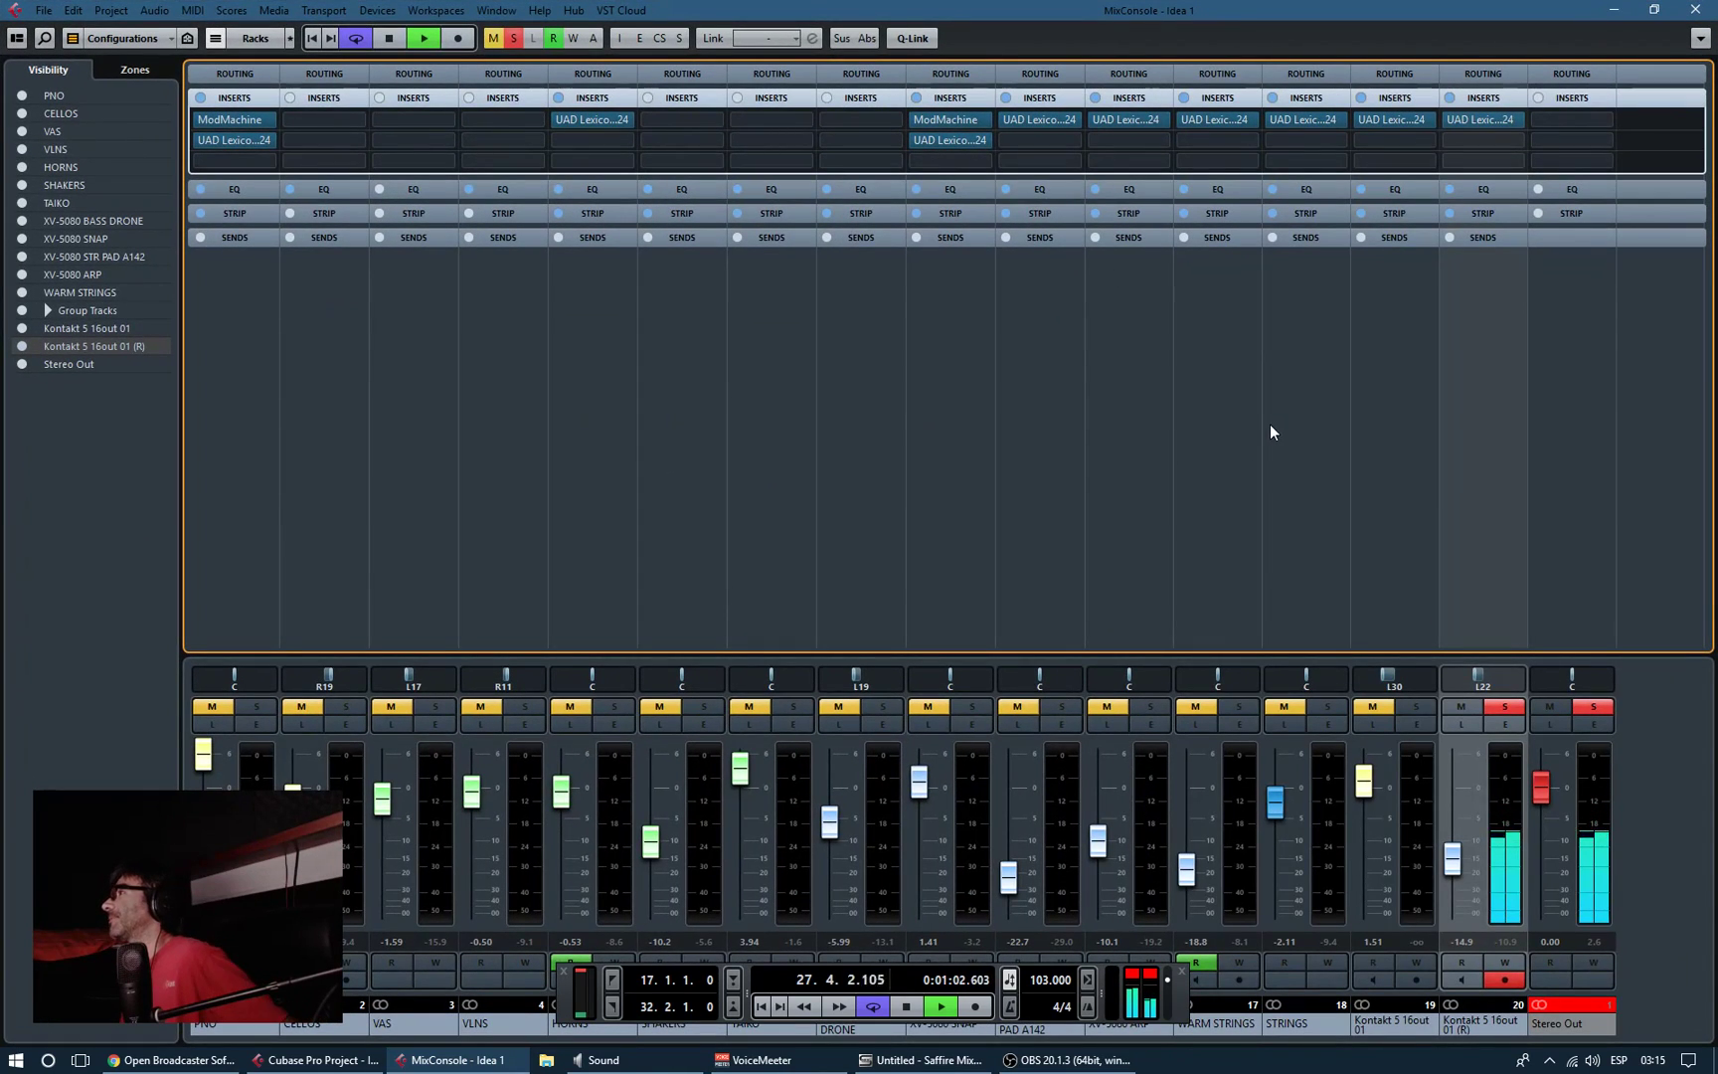
double_click(948, 9)
drag(862, 158, 1328, 445)
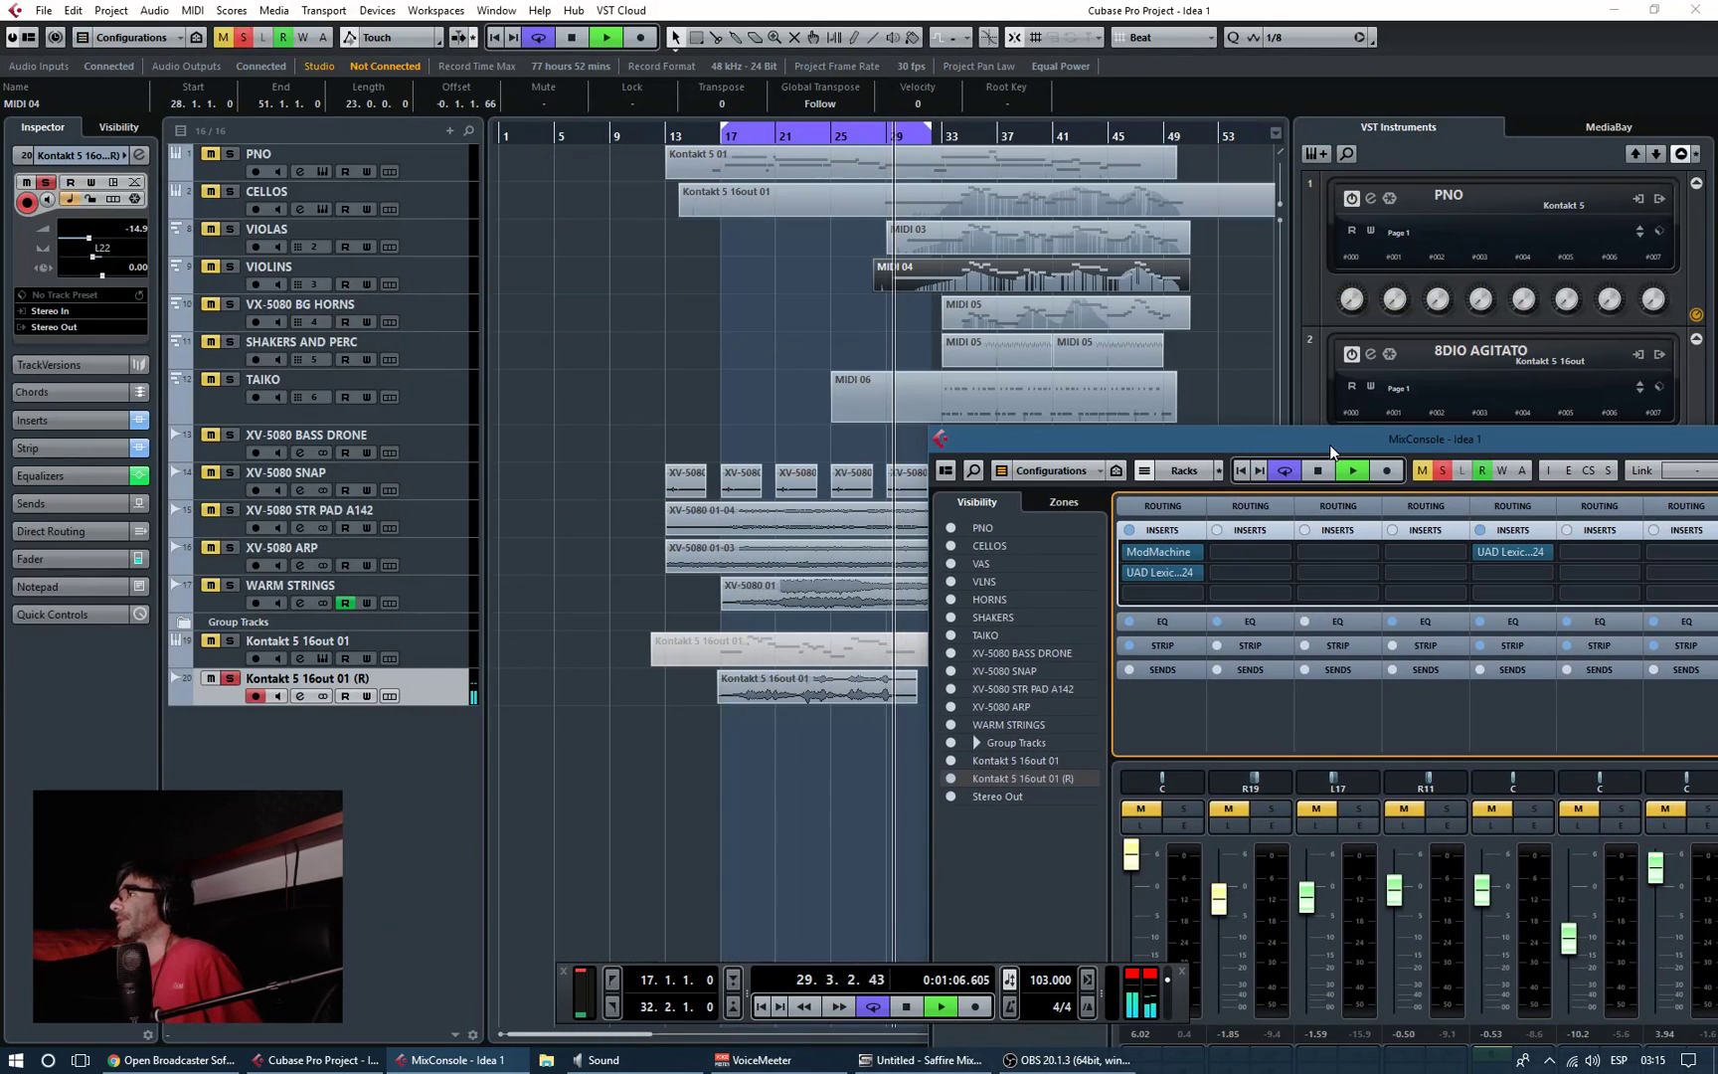
double_click(1169, 441)
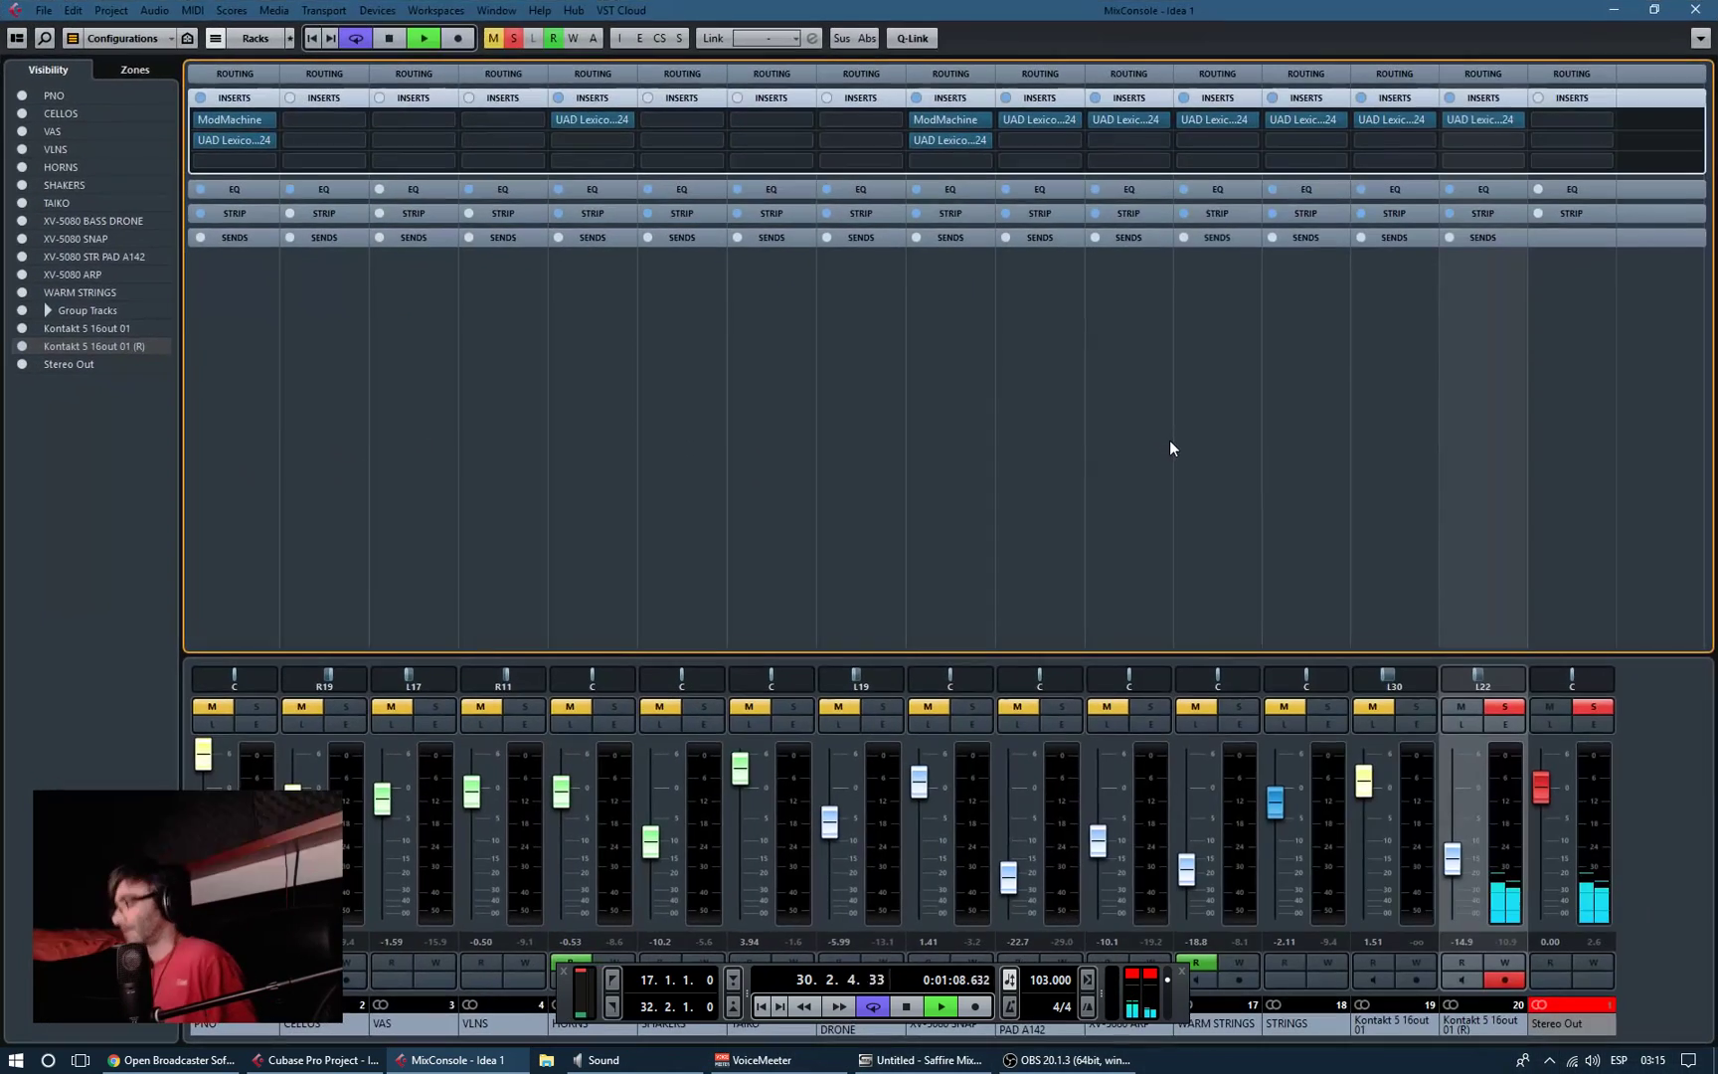
Step: Look over the UAD Lexicon 224 reverb on the Kontakt 5 16out 01 (R) channel and close its window
click(1452, 120)
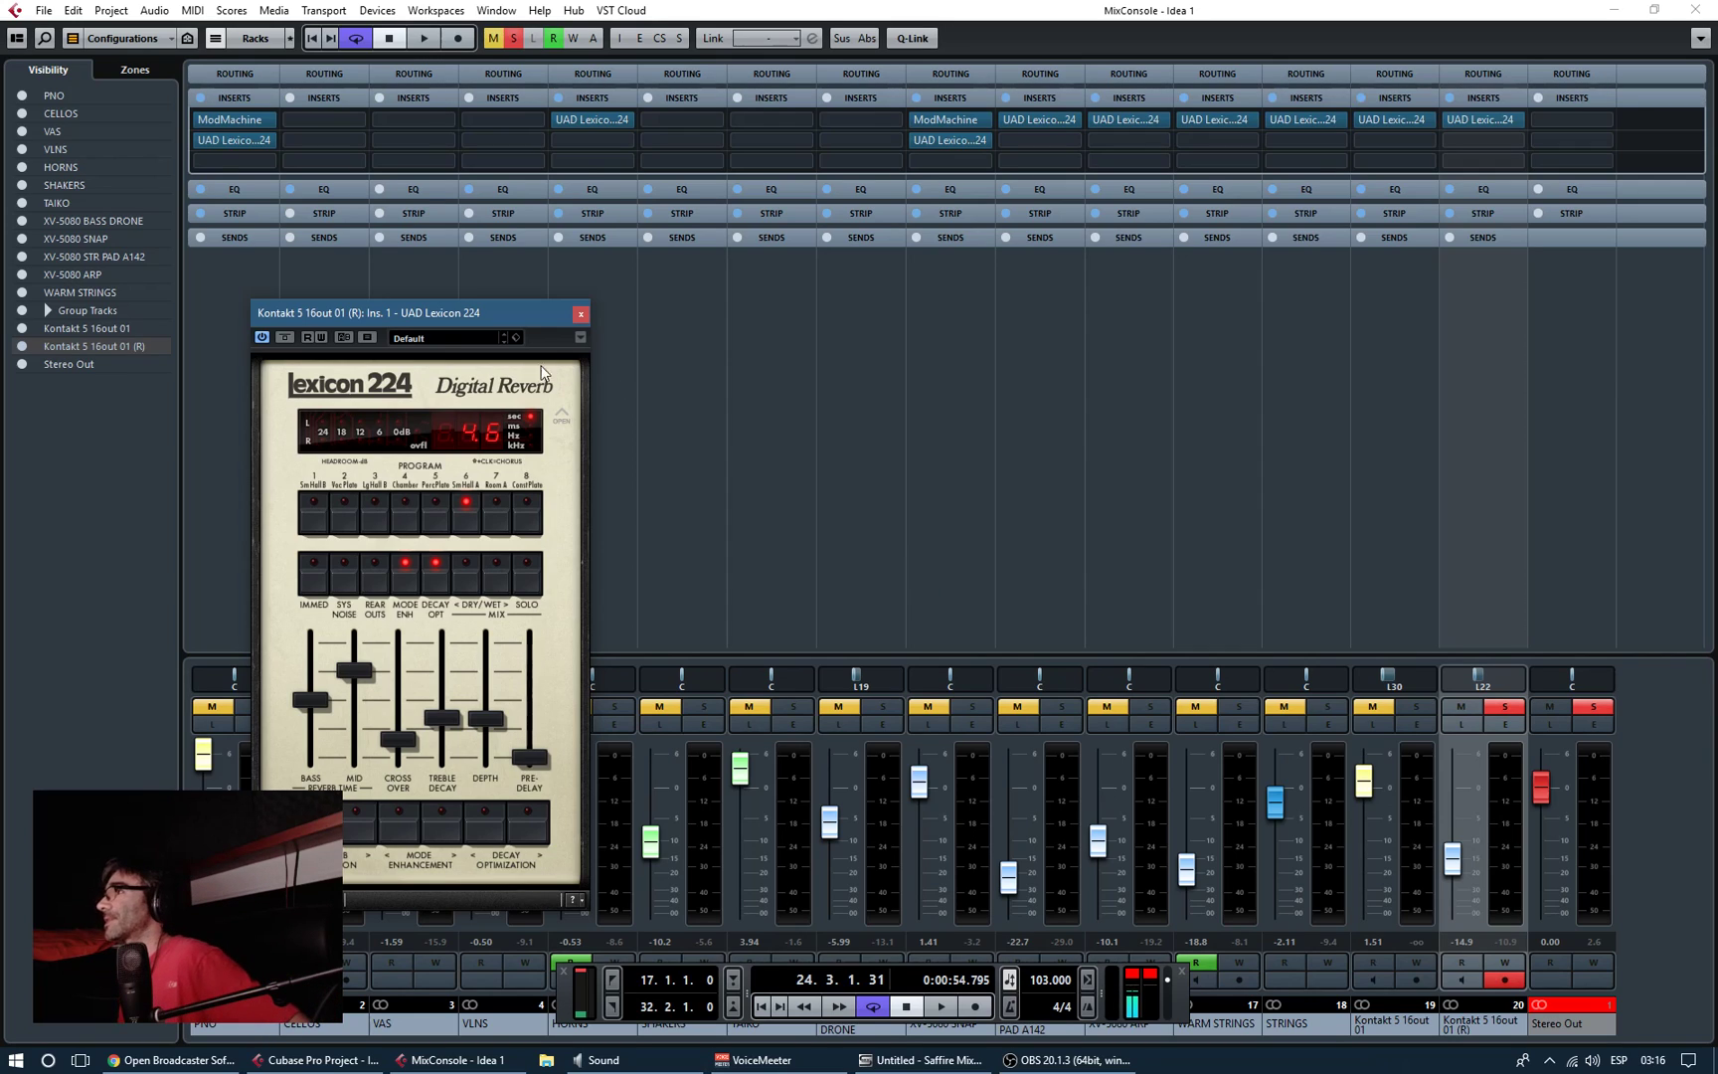
drag(403, 313, 916, 302)
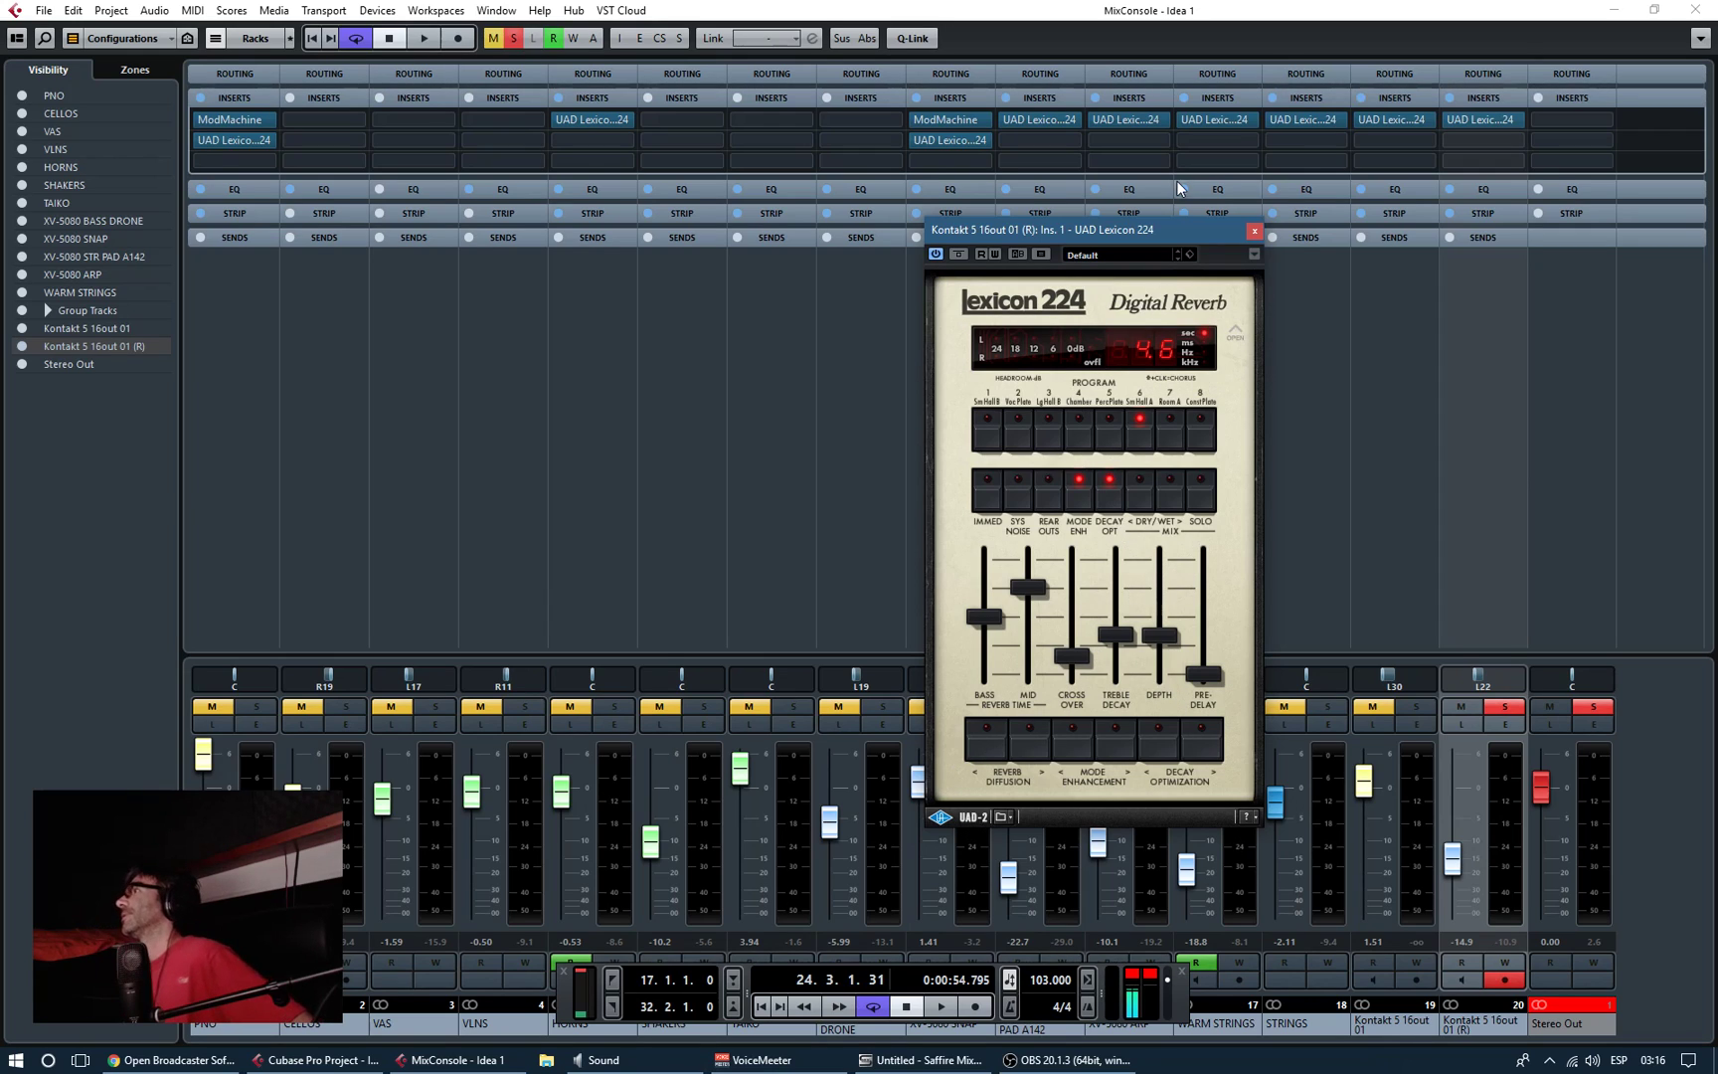
drag(1176, 231, 1409, 310)
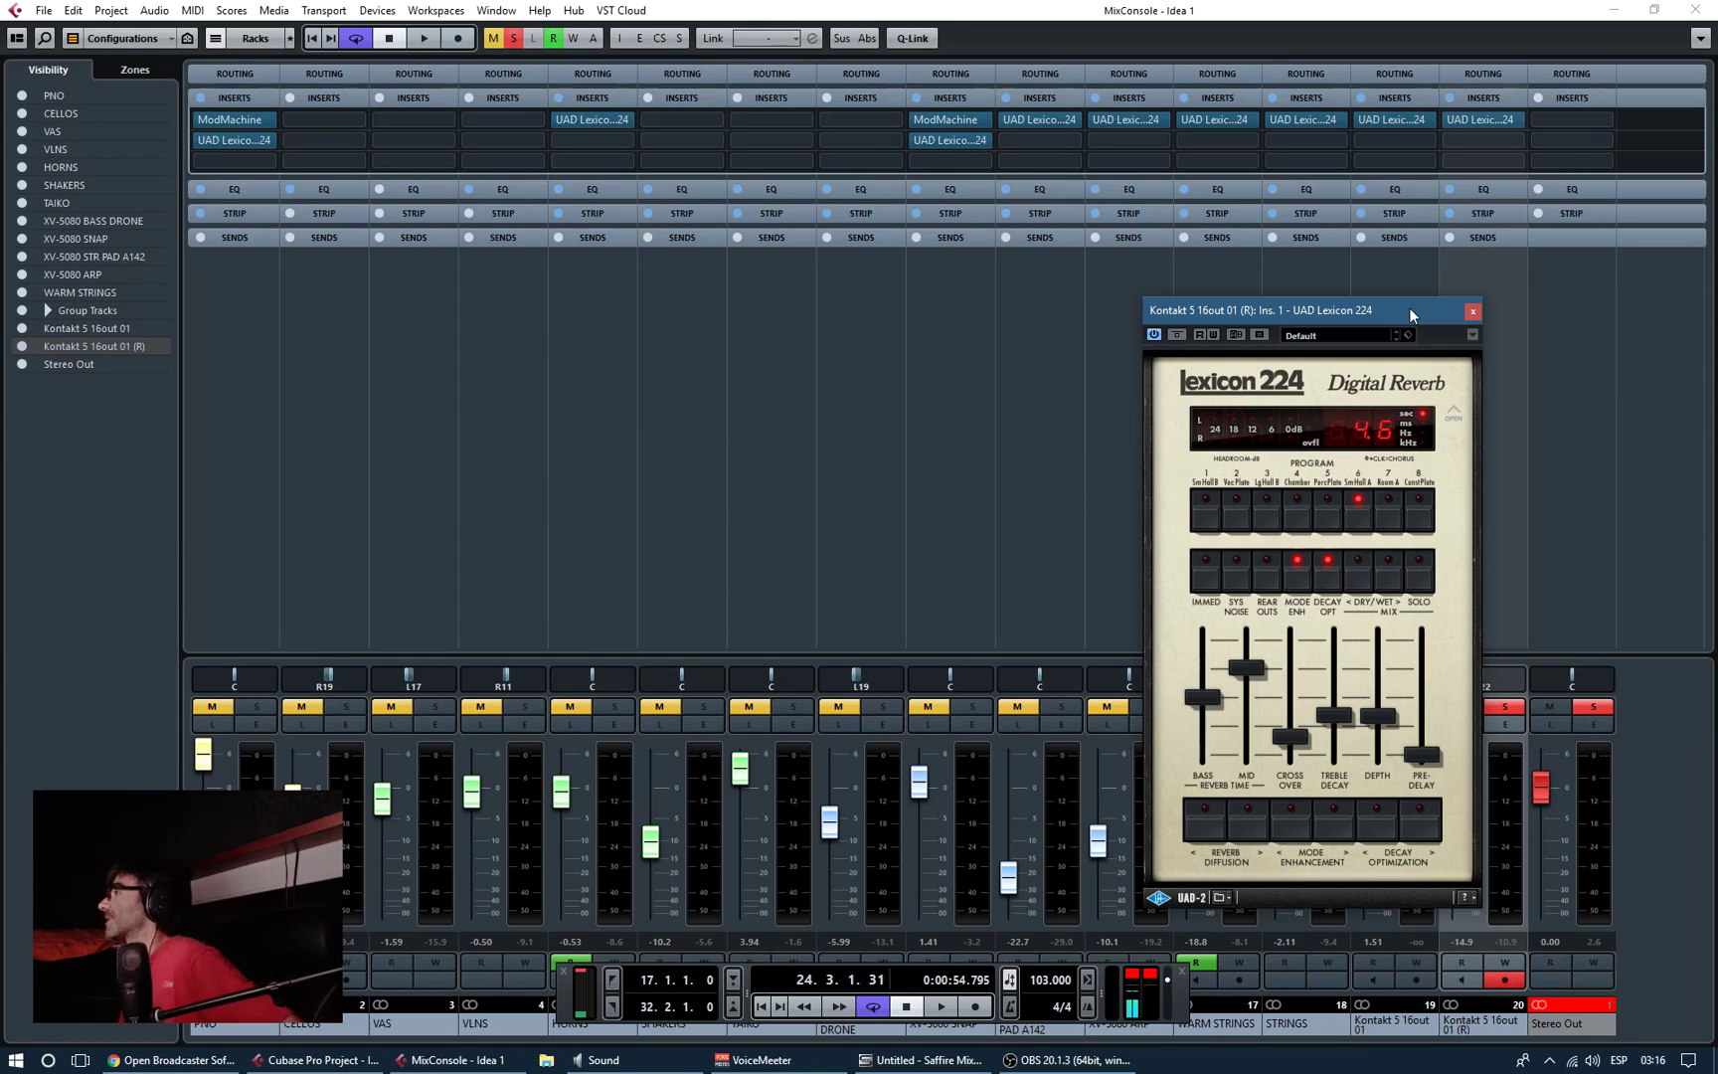
click(1472, 312)
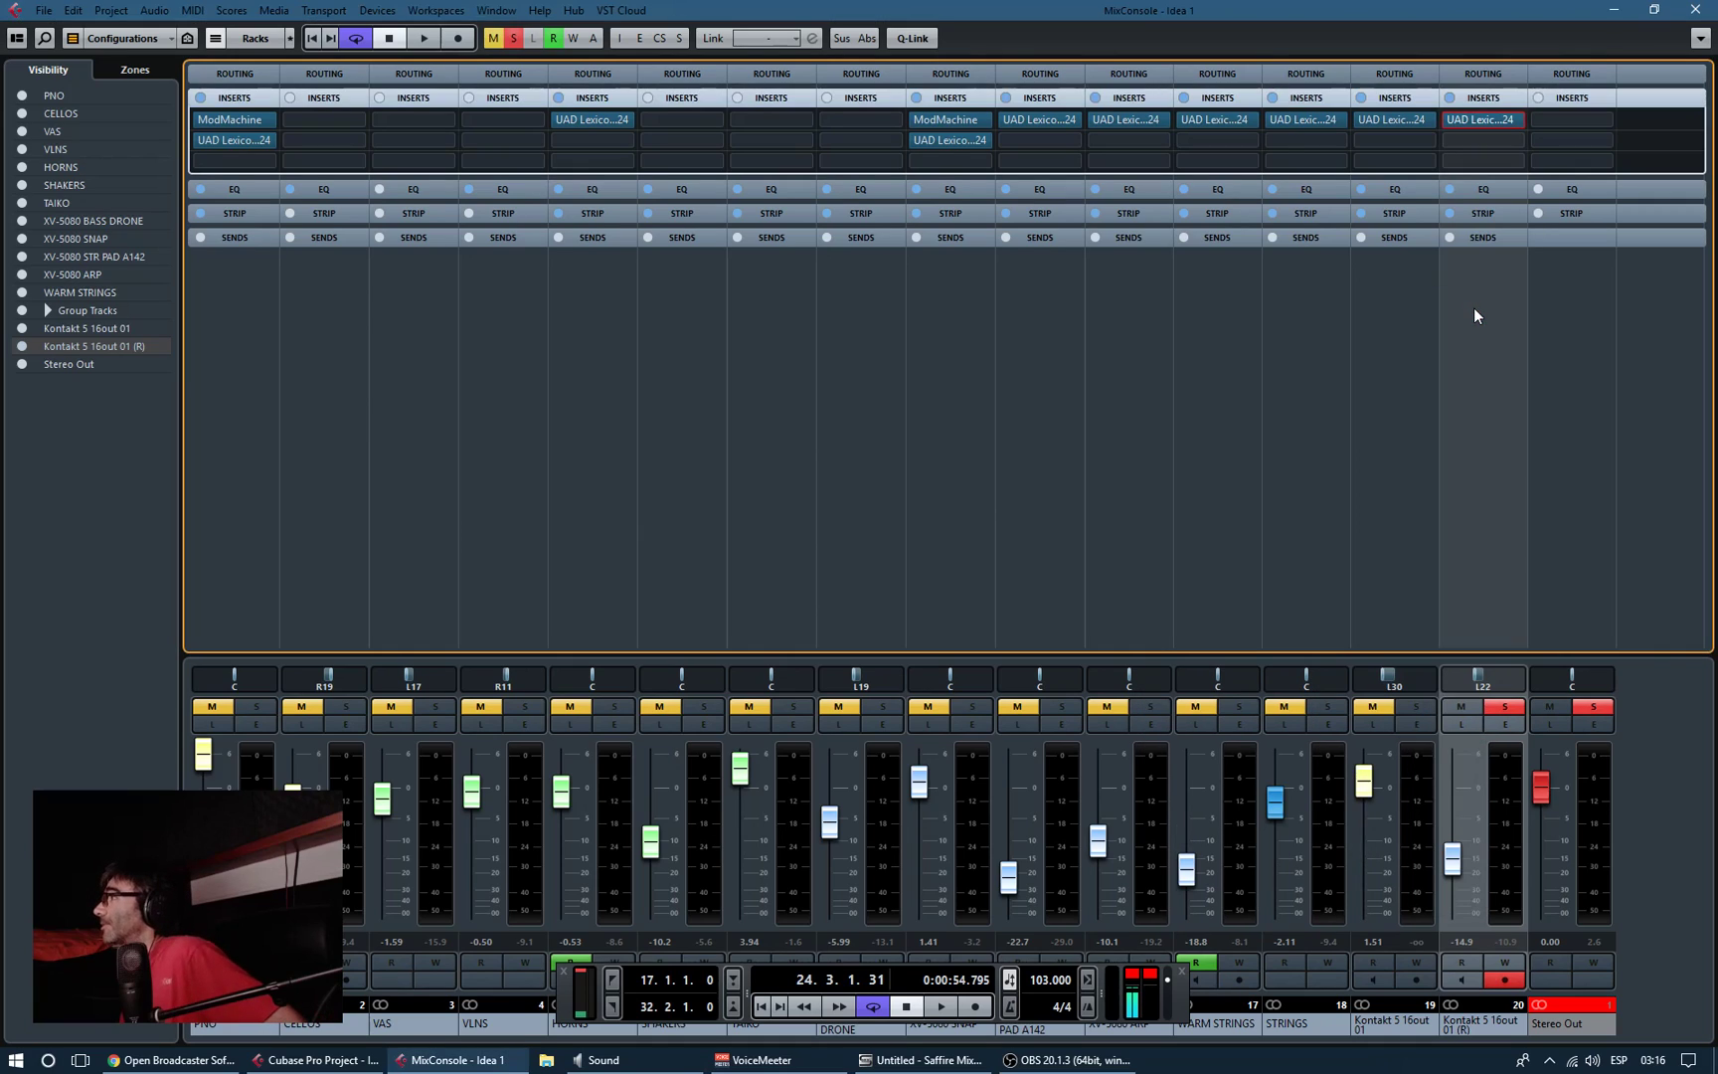
Step: Load the REVelation reverb into the second insert slot of the Kontakt 5 16out 01 (R) channel and remove it again
click(1515, 139)
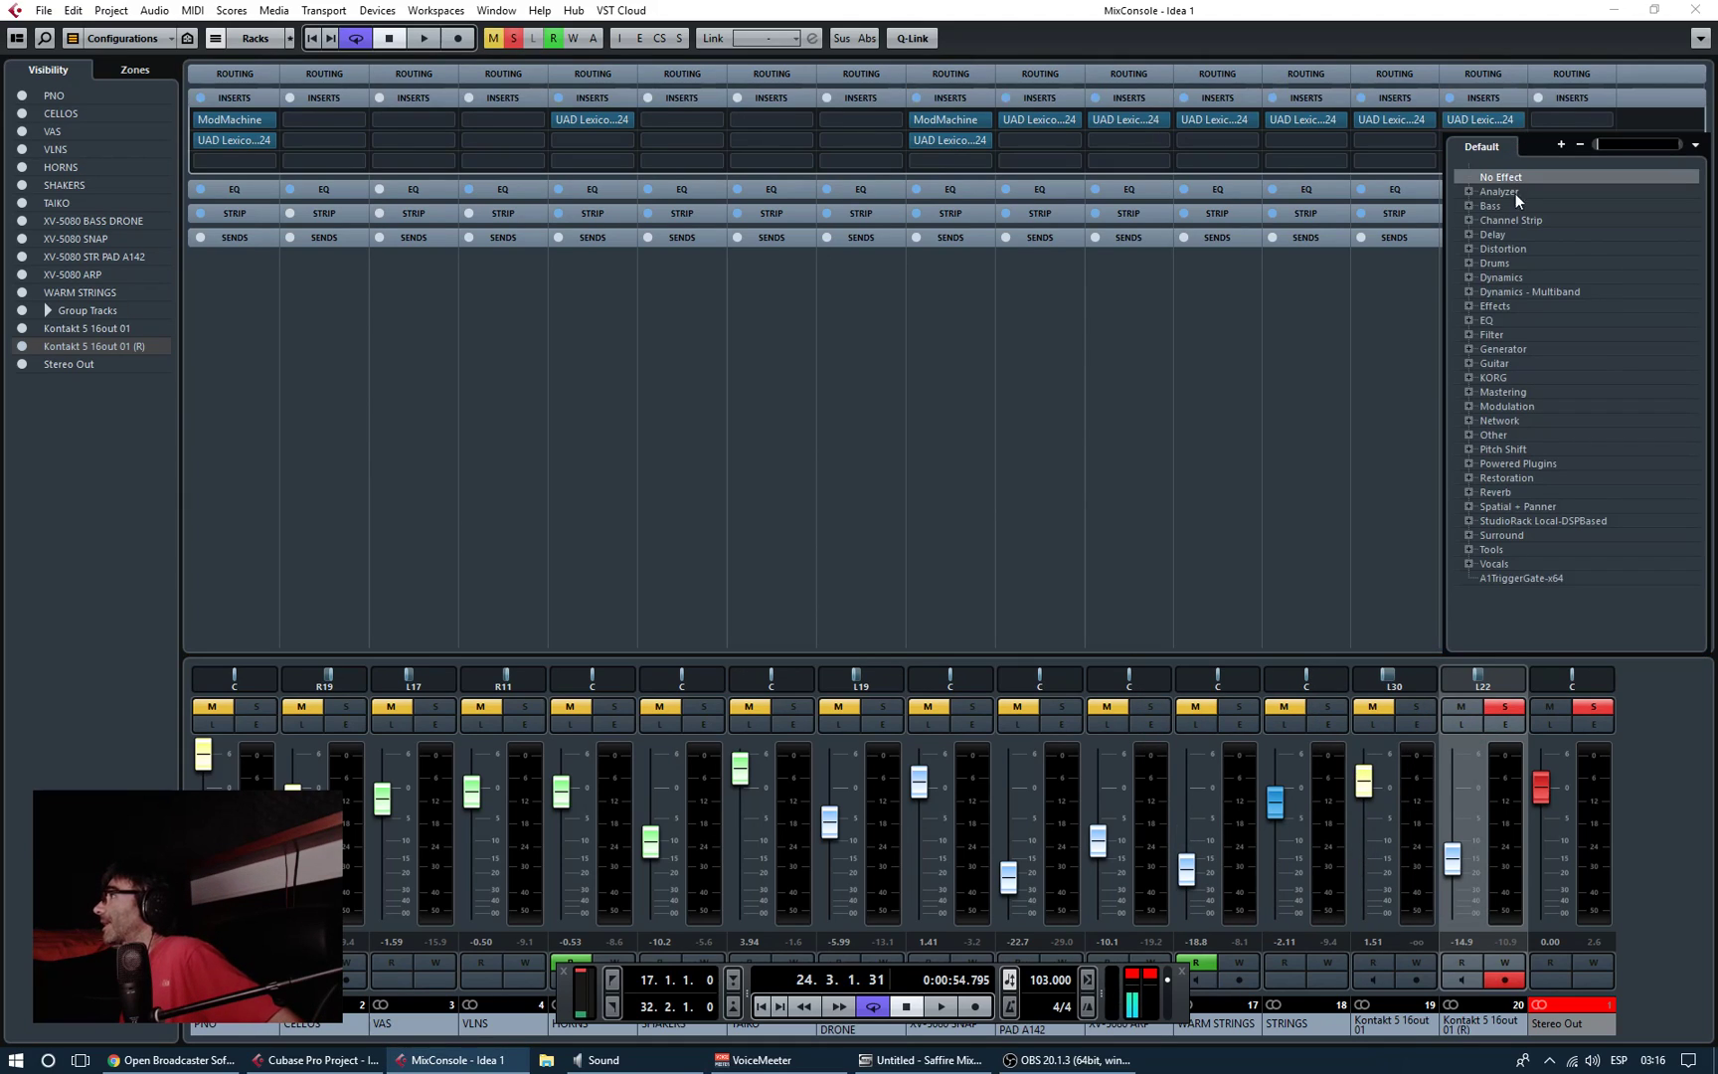
click(1468, 492)
scroll(1457, 537, down, 5)
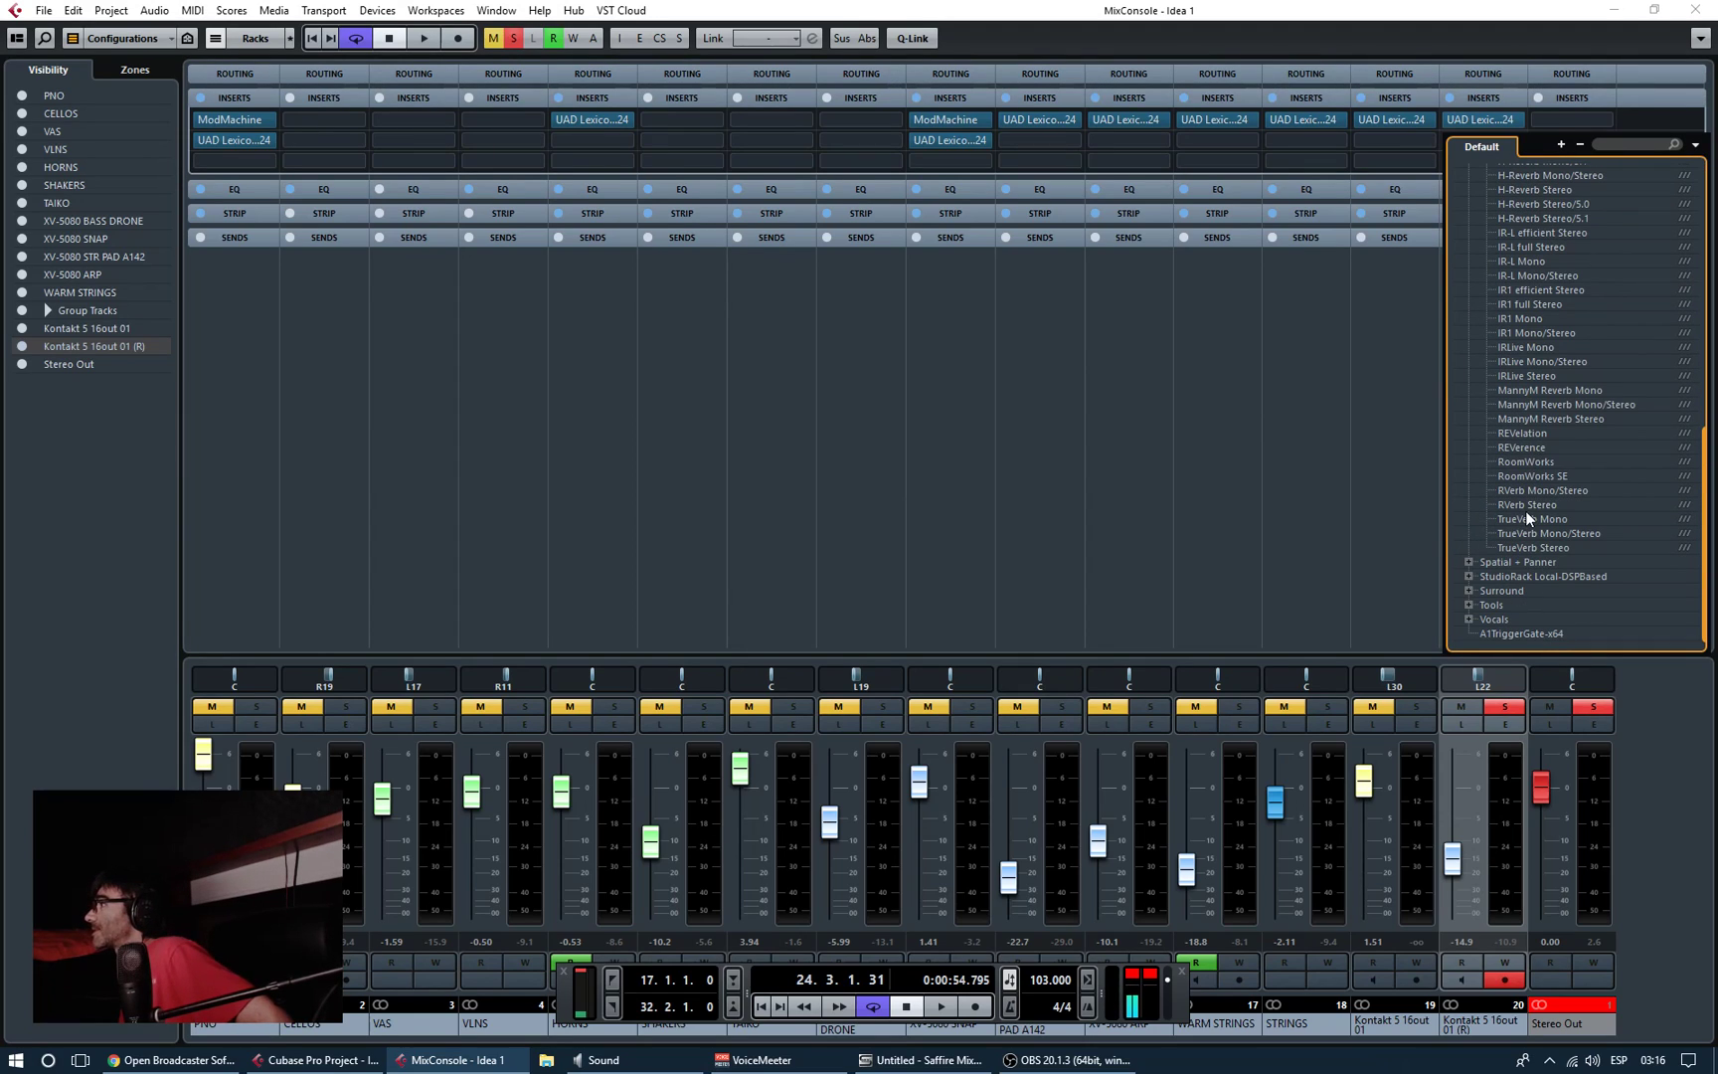
click(1584, 433)
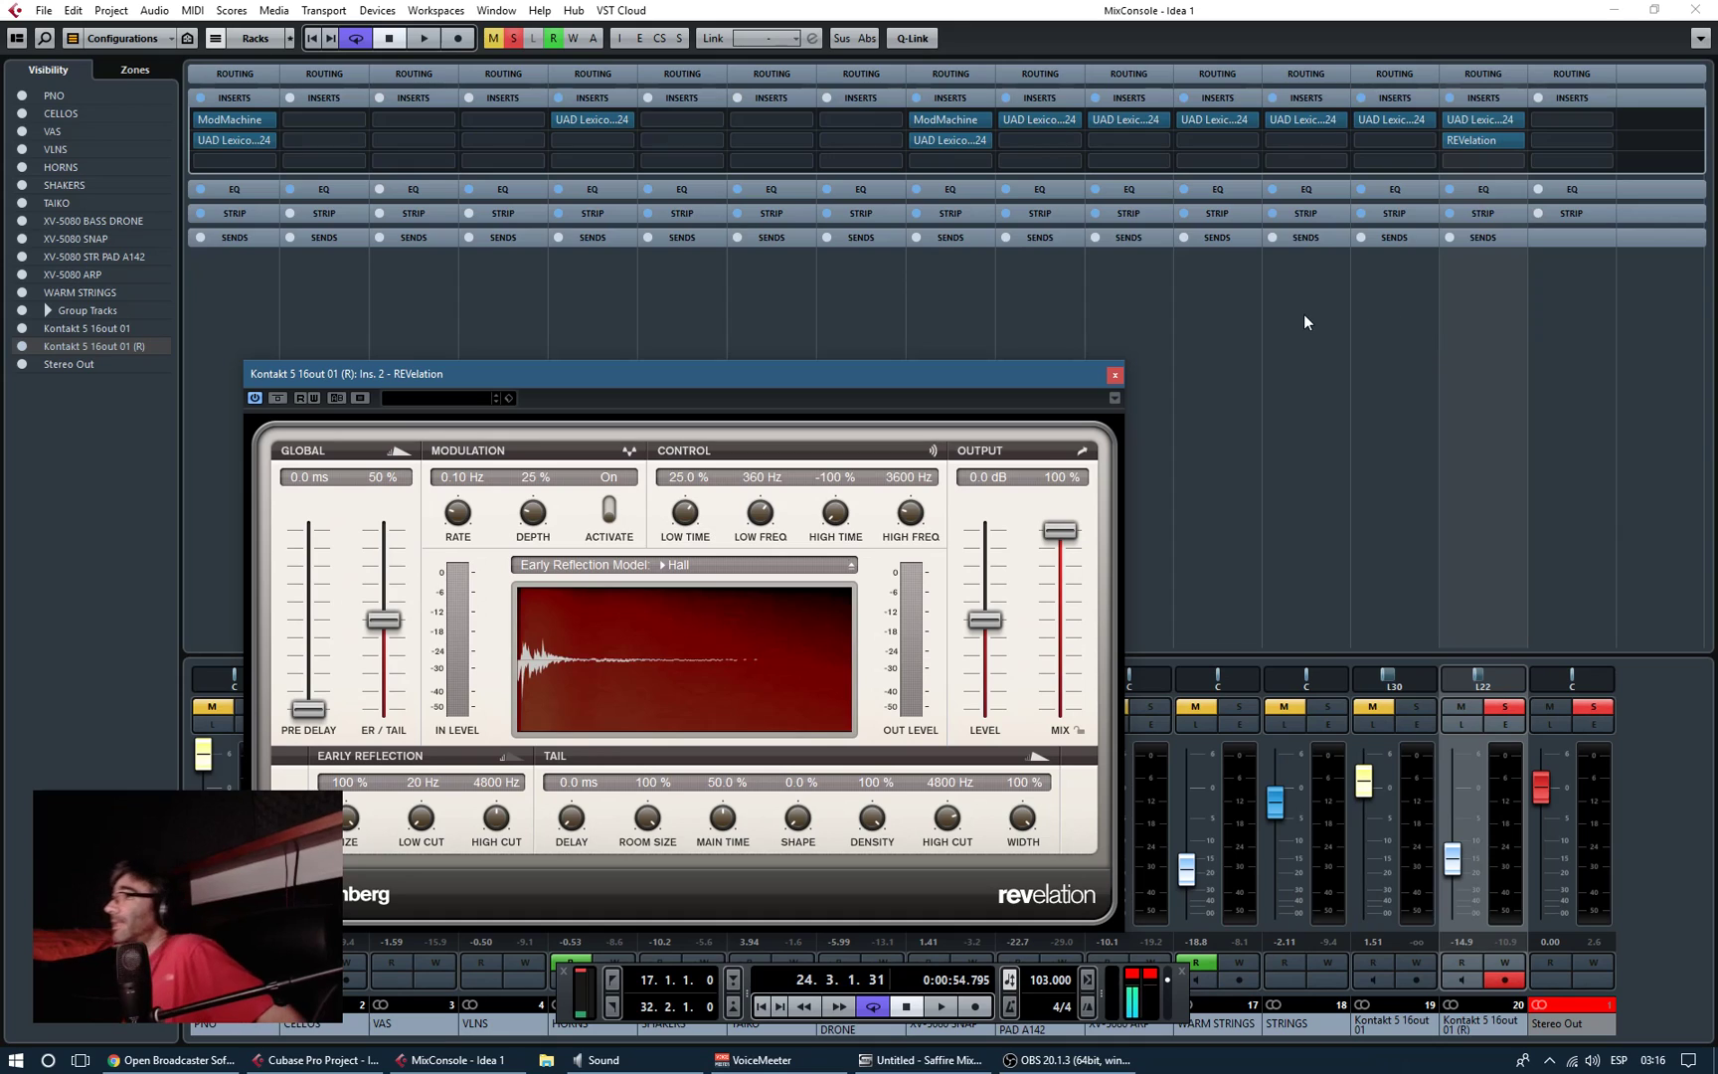
click(1114, 375)
click(1516, 140)
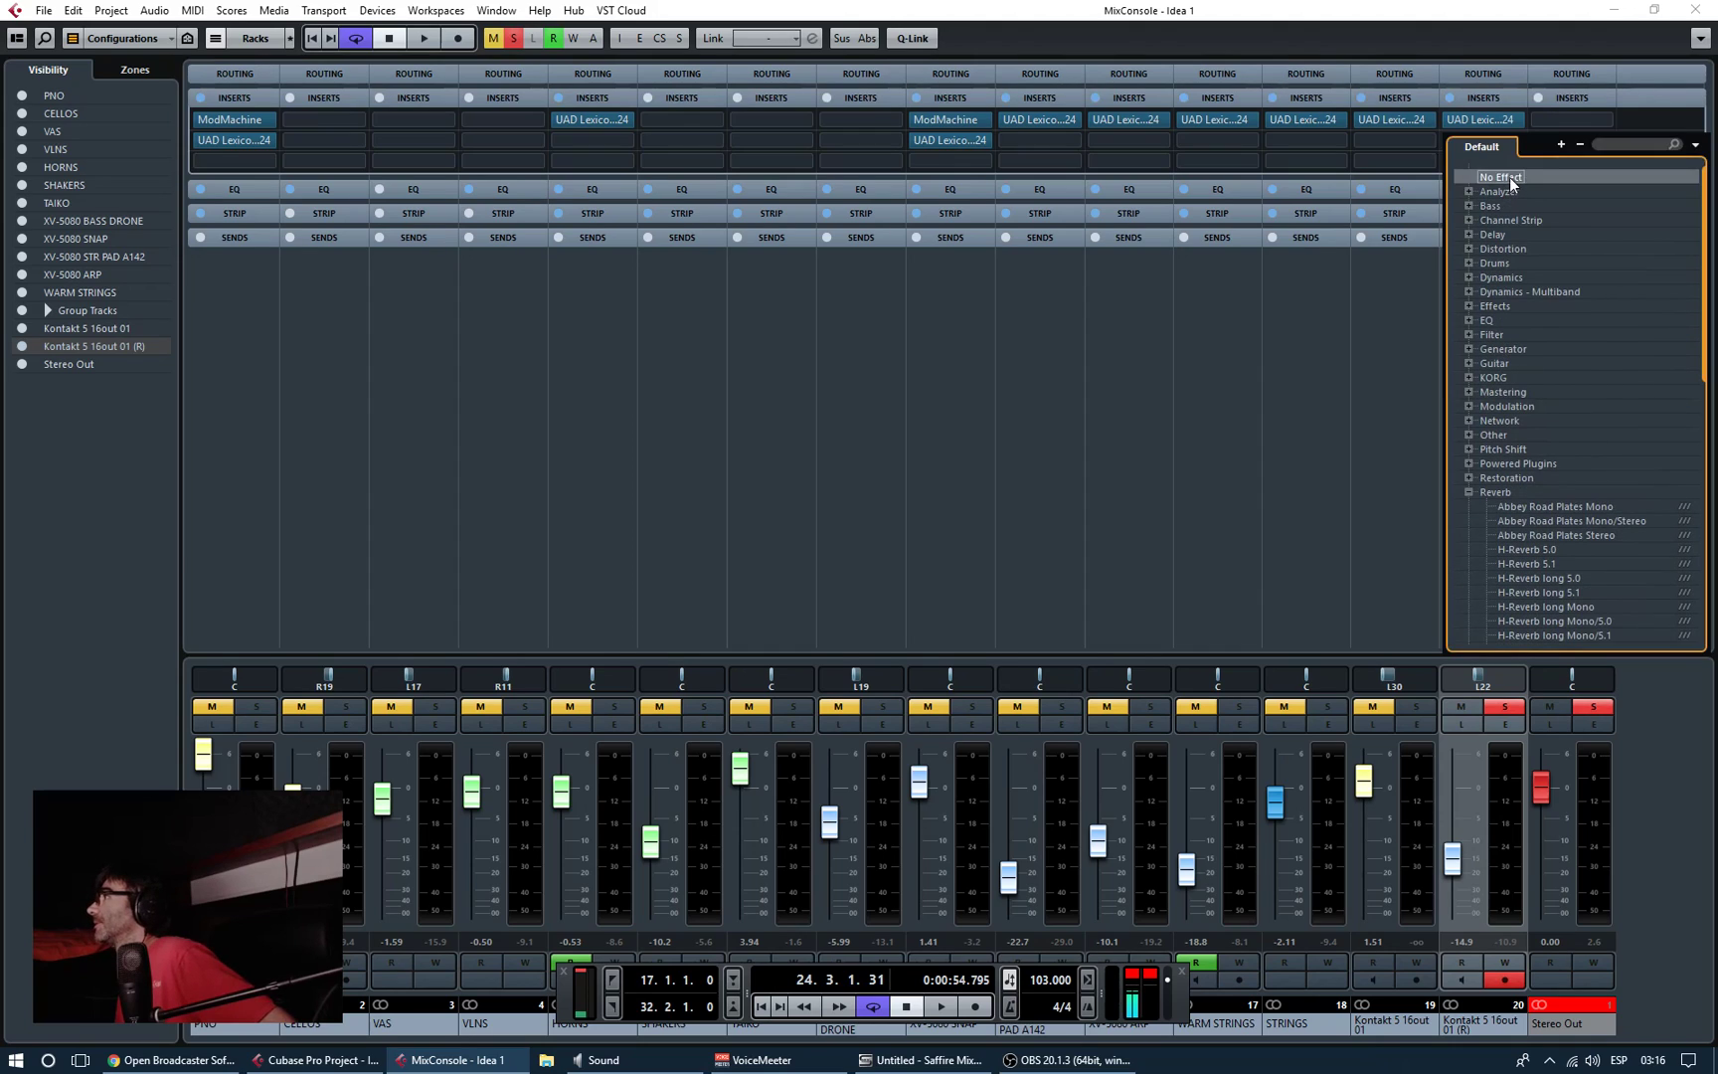
click(1508, 177)
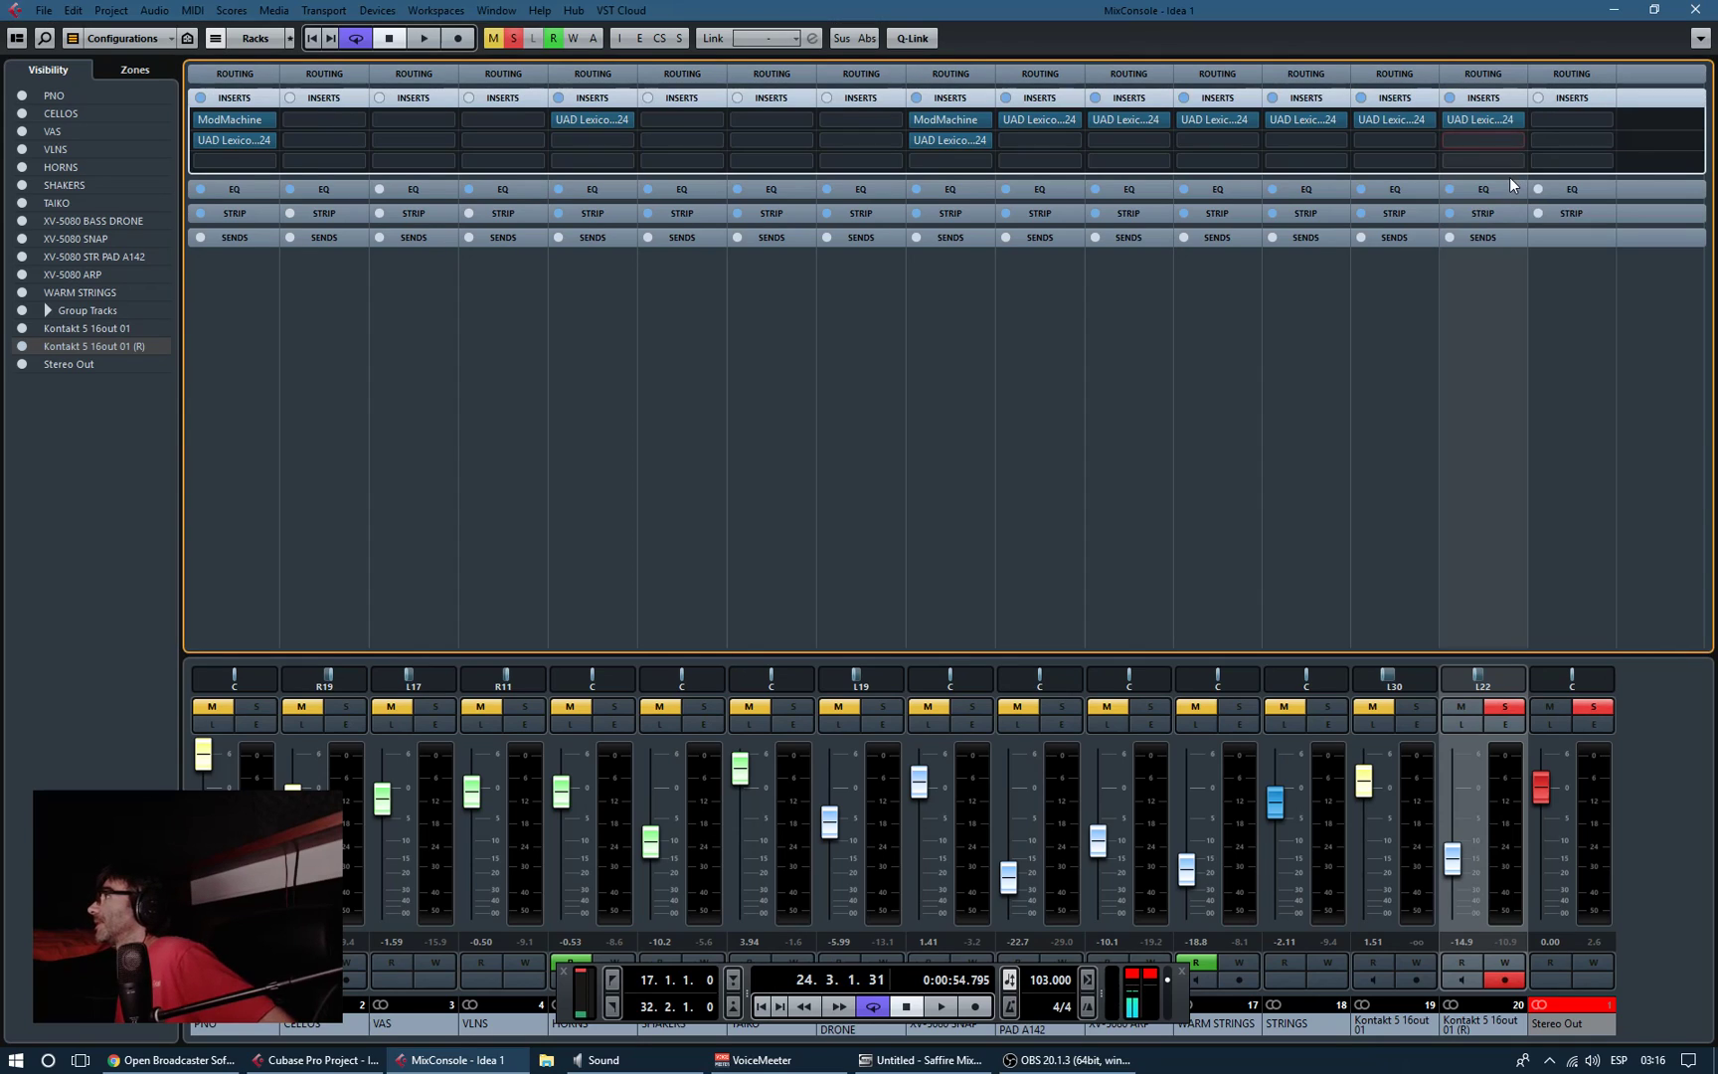
Step: Reopen the UAD Lexicon 224 and examine the EQ curve and channel strip of the Kontakt 5 16out 01 (R) channel during playback
double_click(1465, 118)
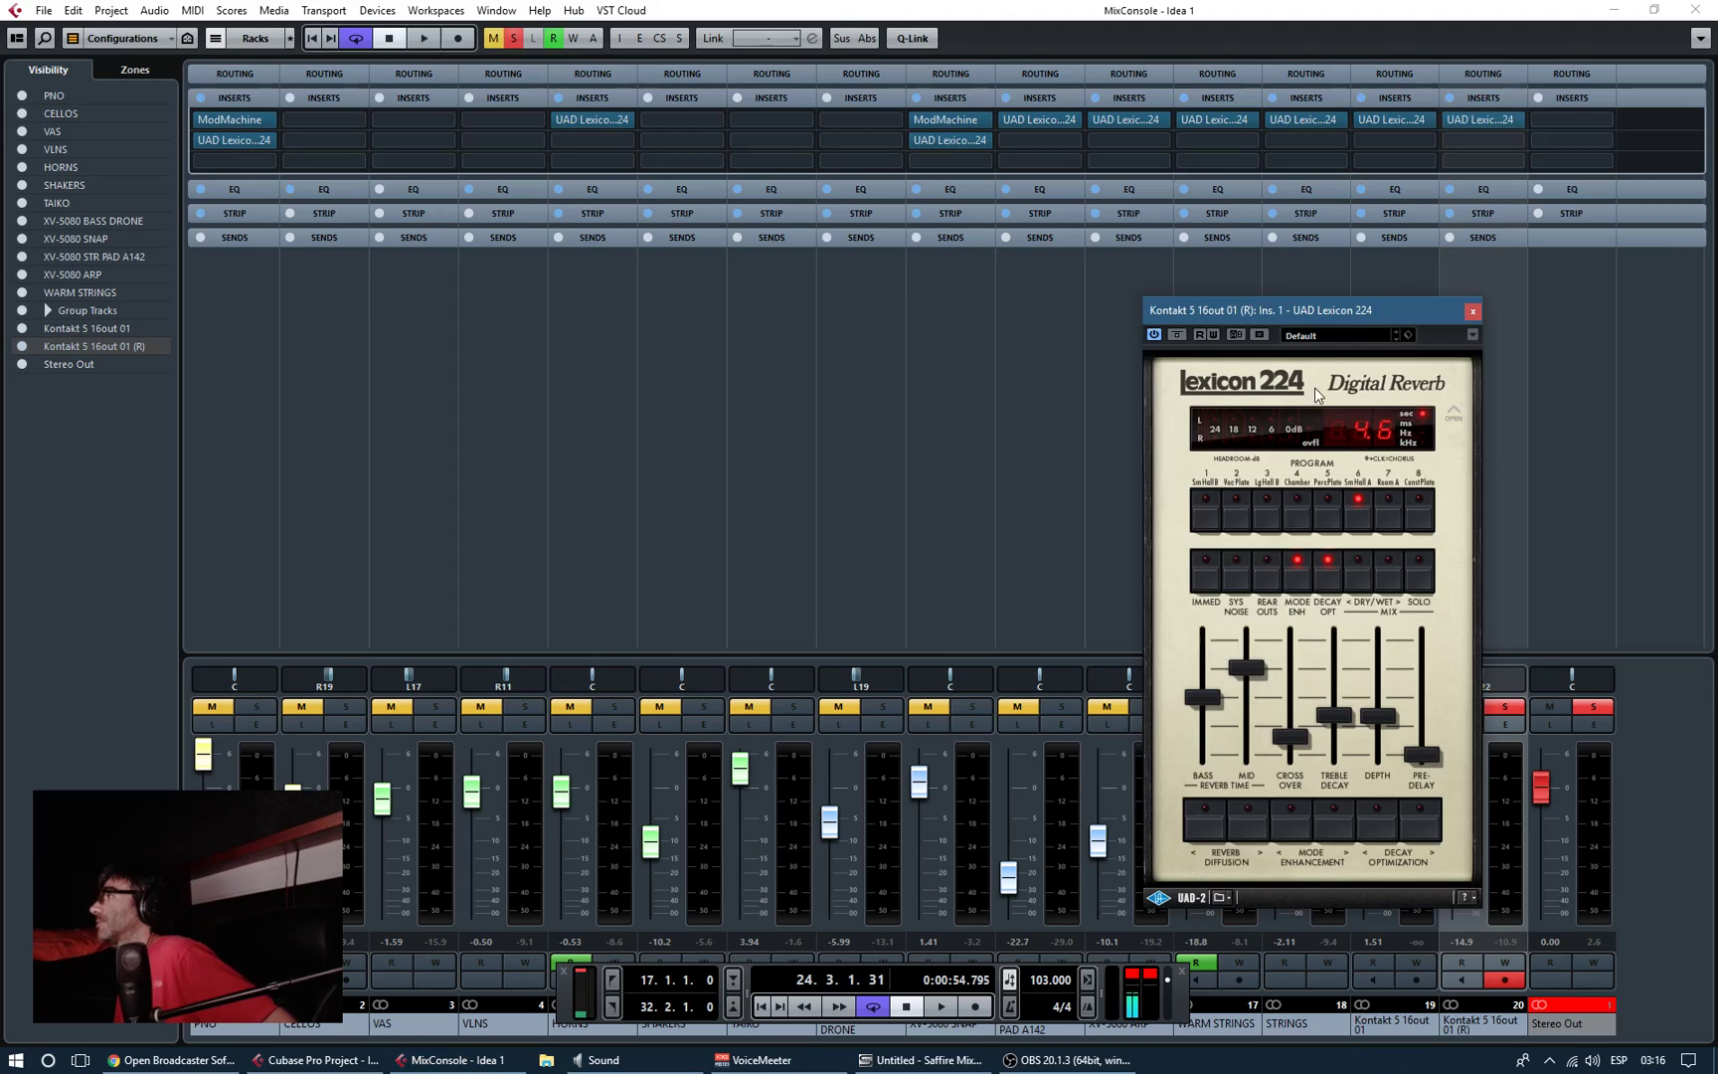
drag(1360, 310, 1045, 287)
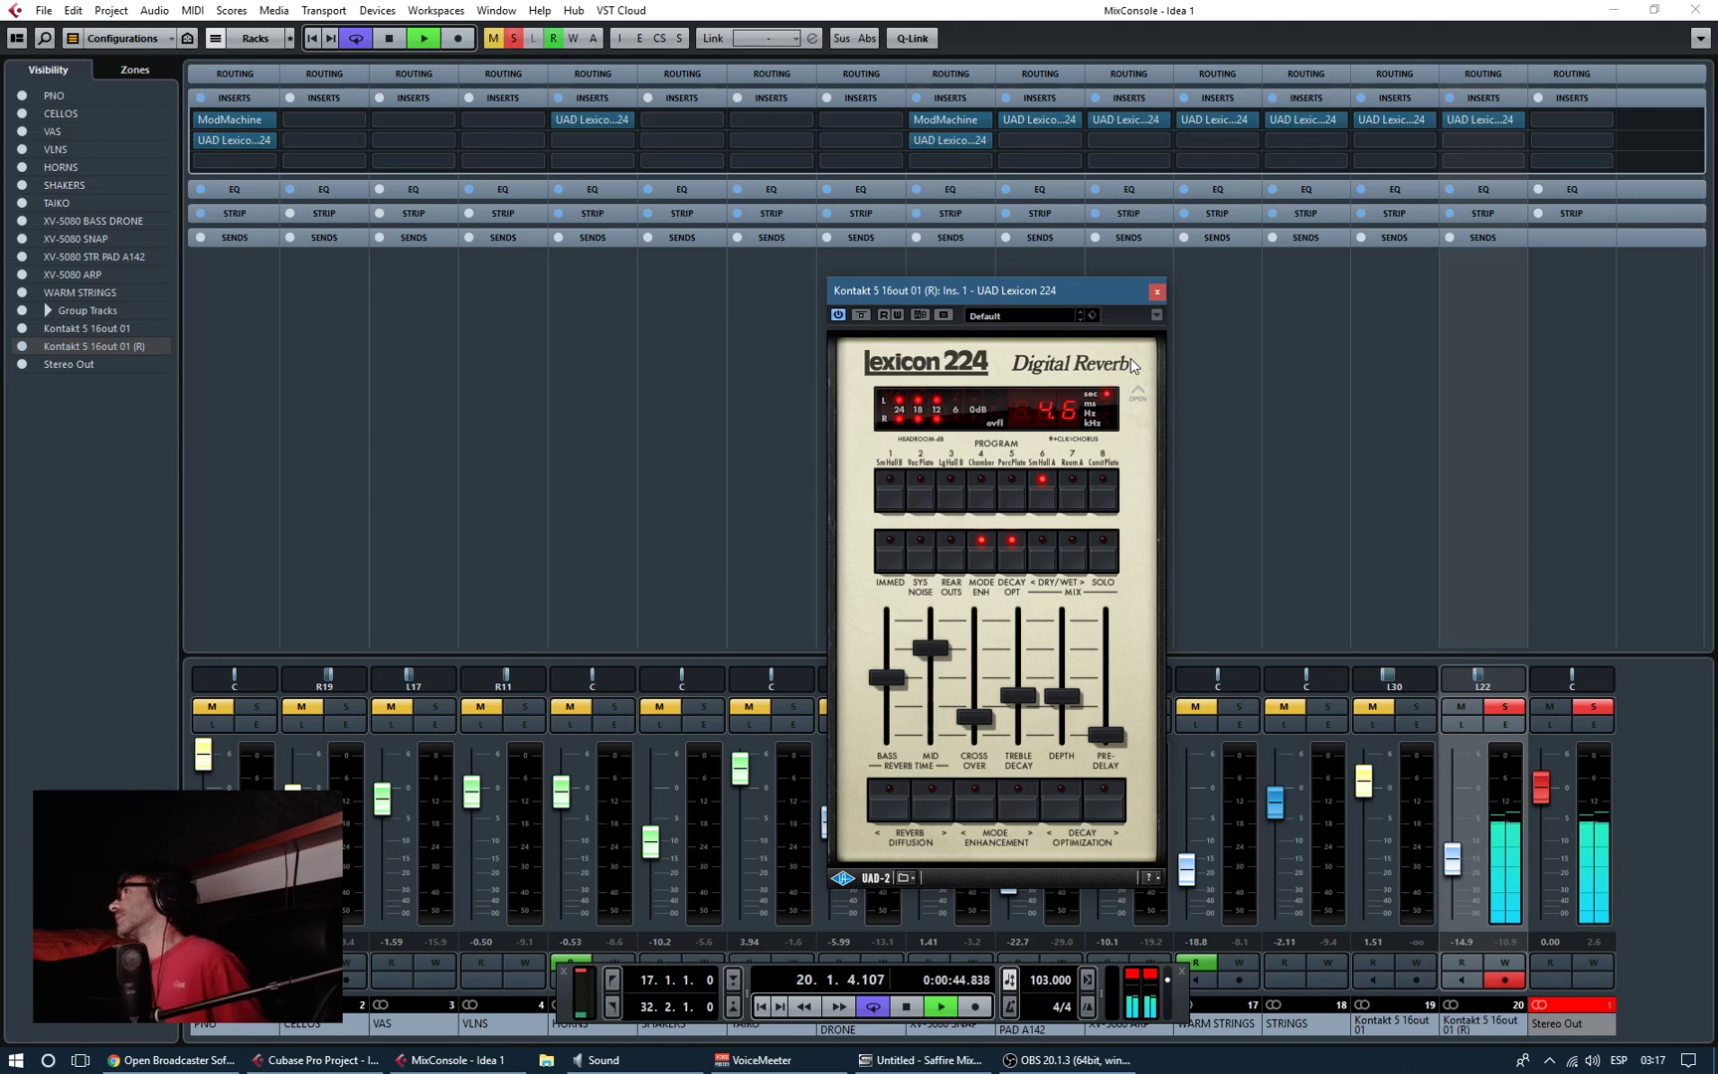
click(1487, 199)
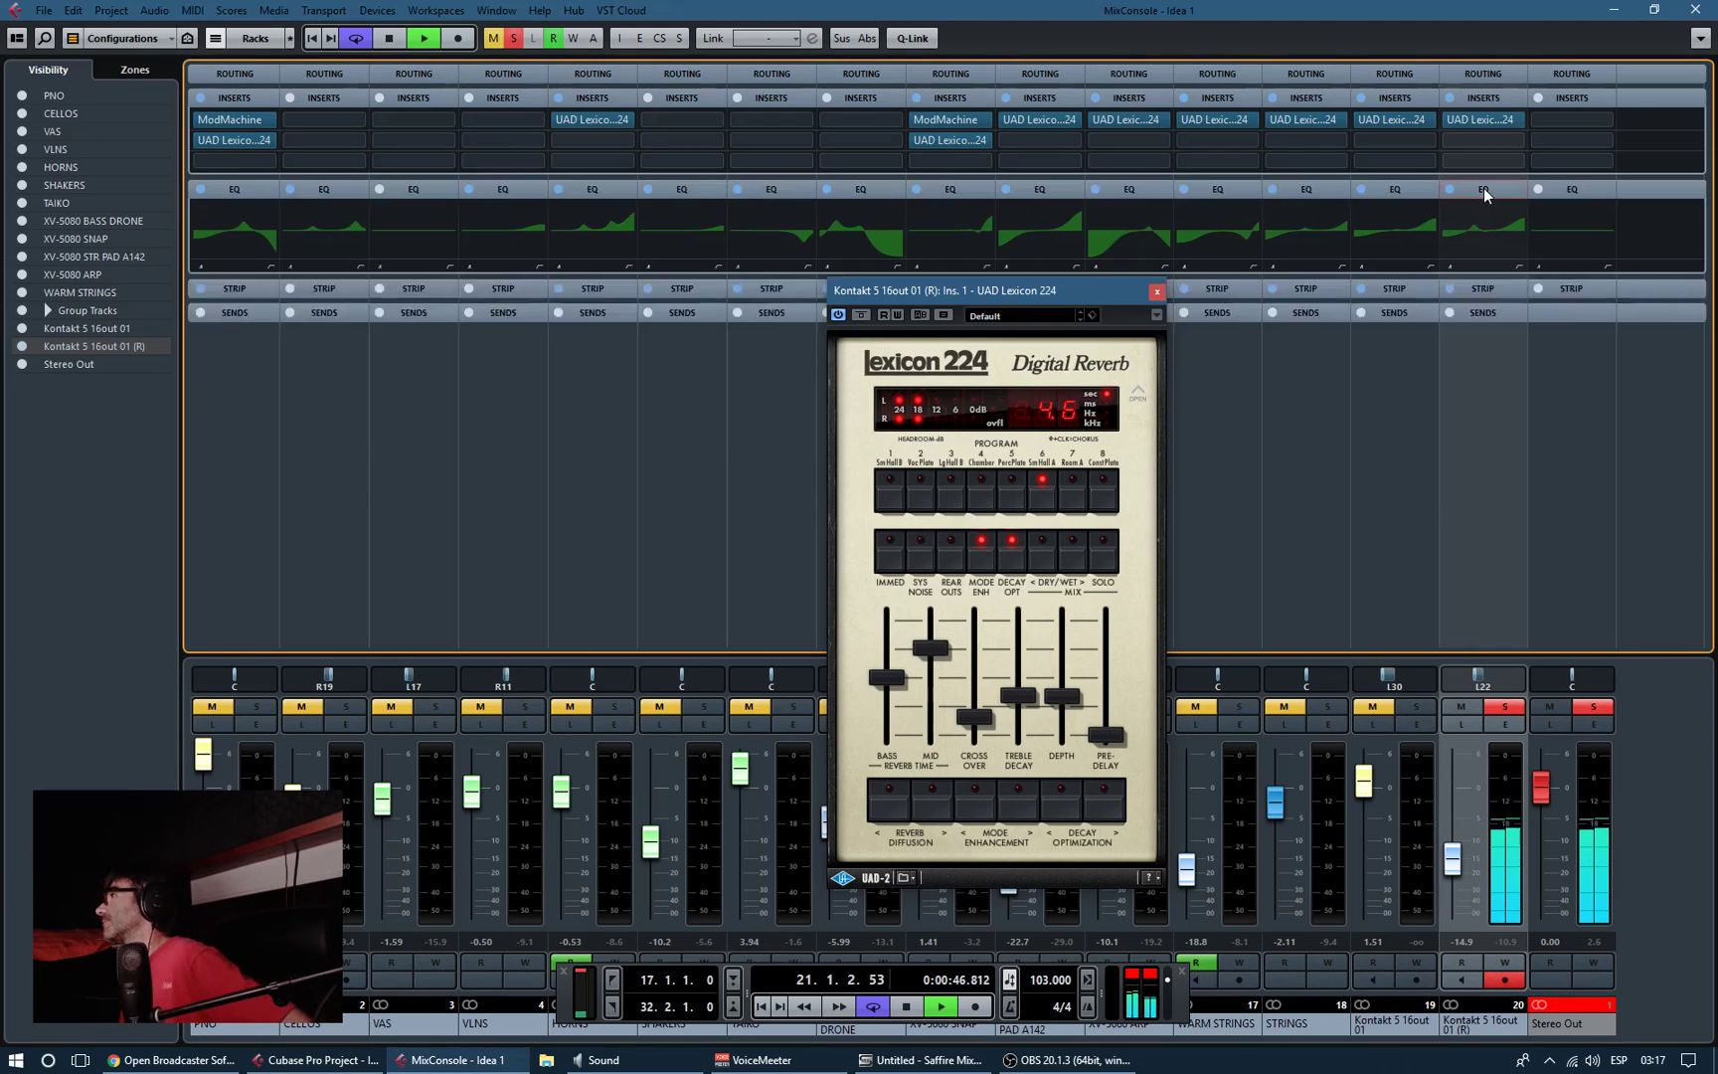
mouse_move(1488, 229)
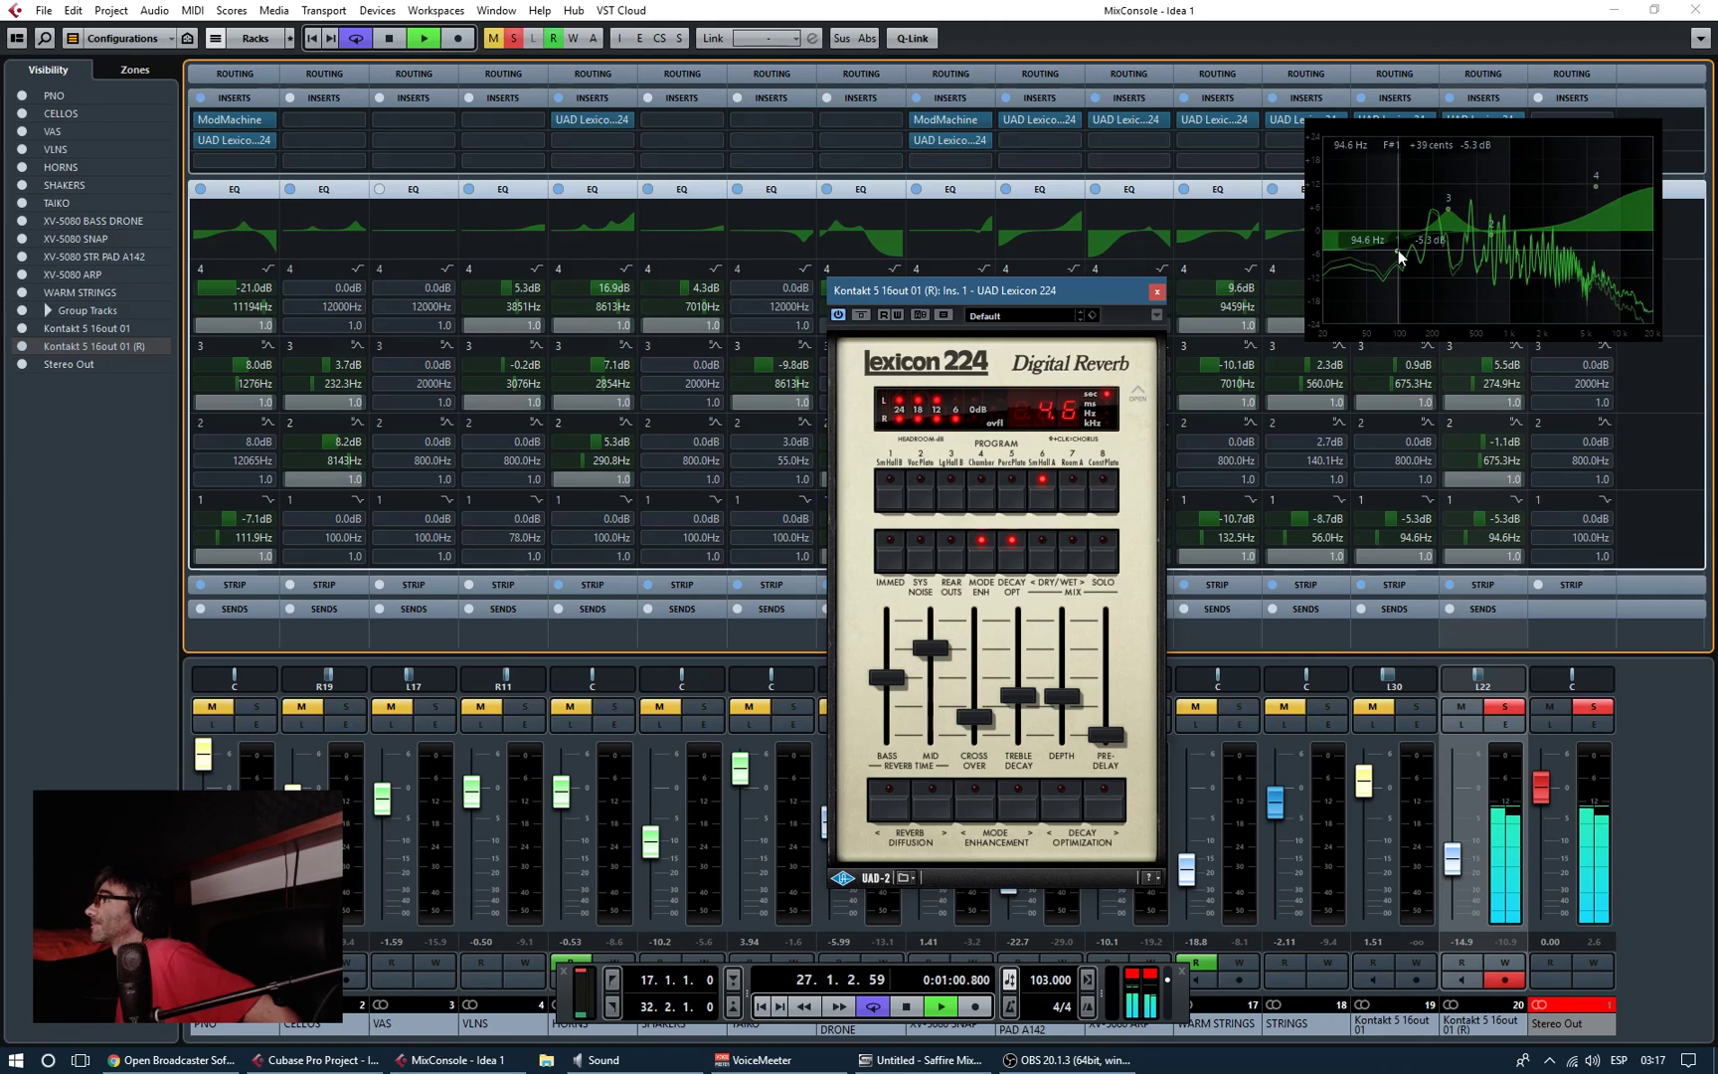
click(1483, 189)
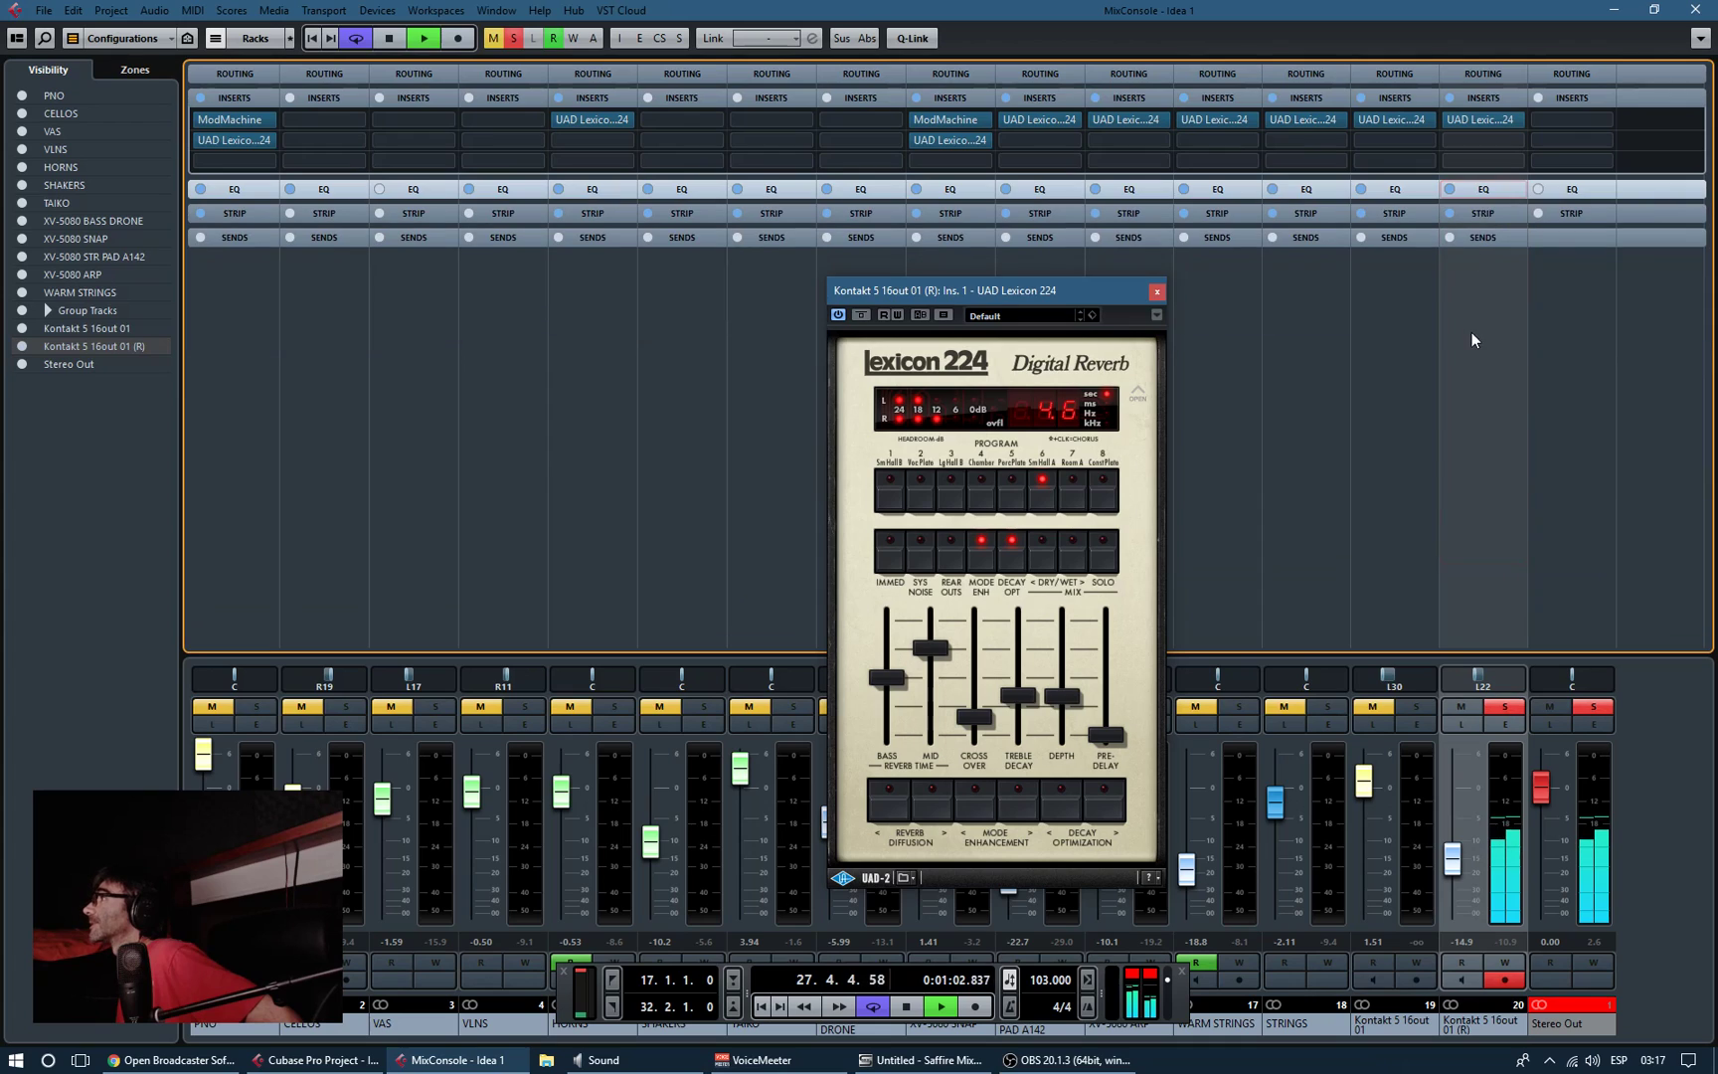
click(1487, 215)
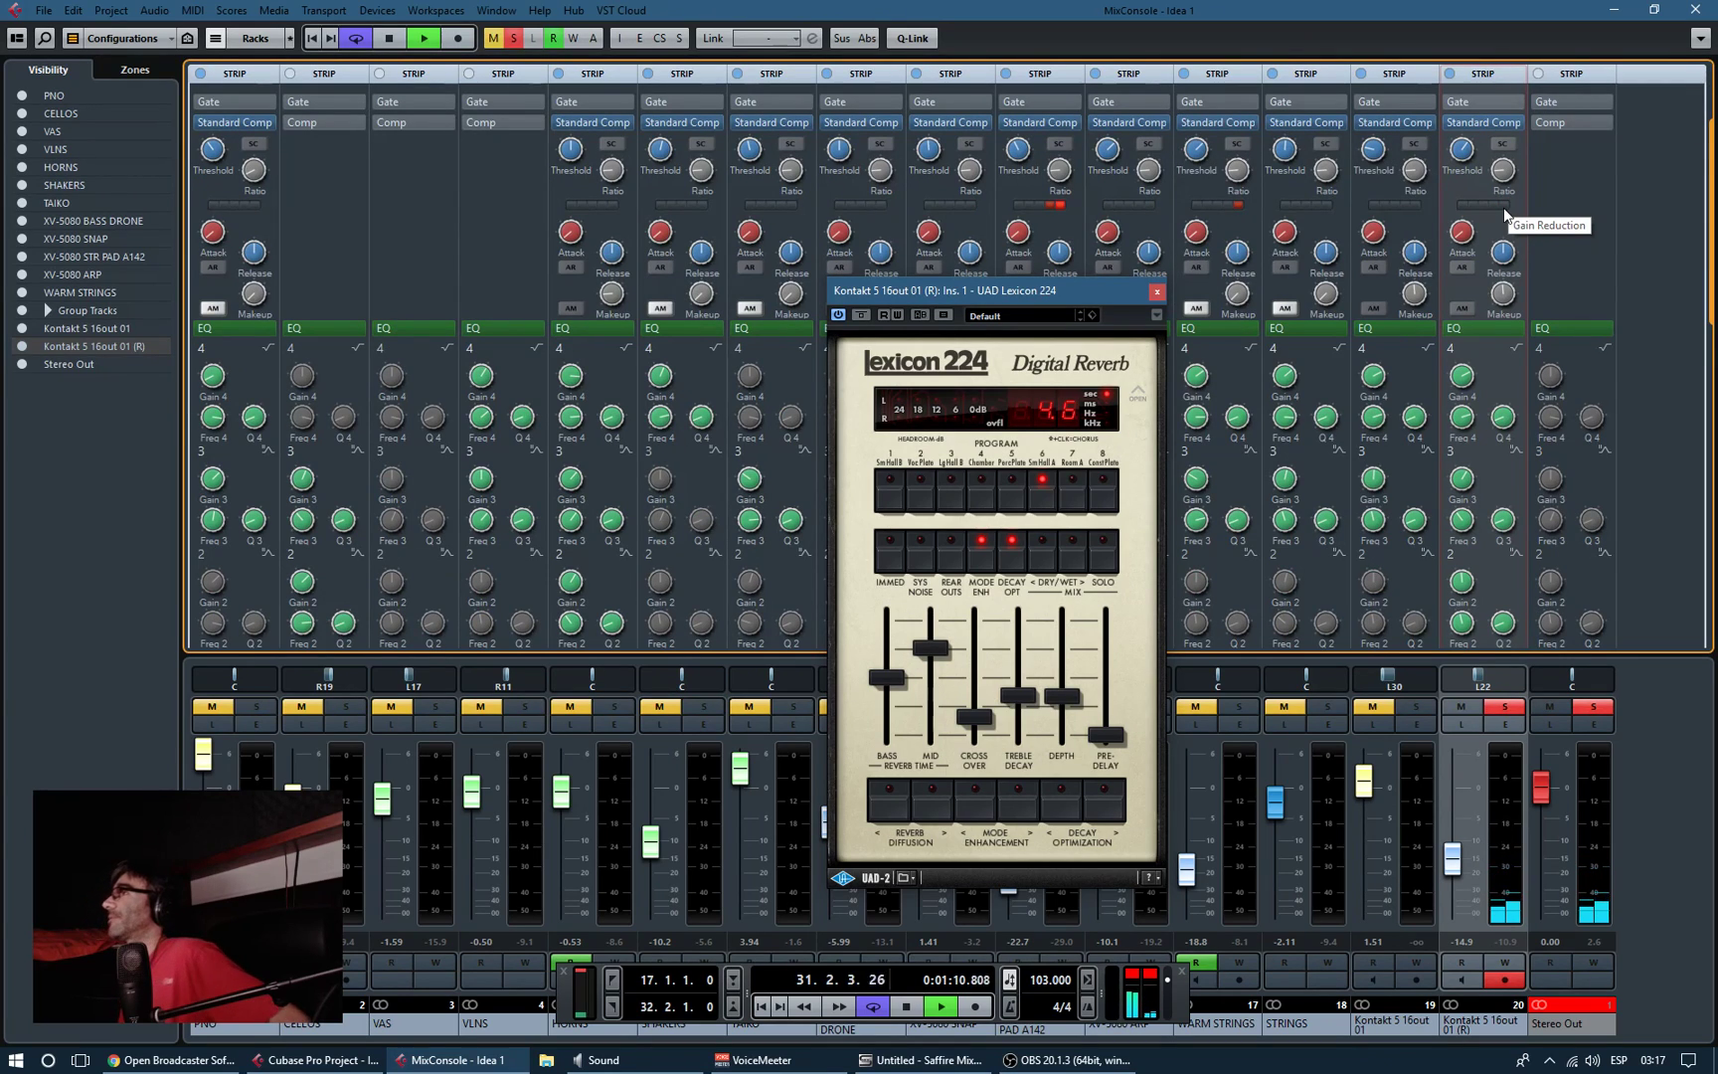
Step: Close the MixConsole and the UAD Lexicon 224 window, and stop playback
click(1698, 10)
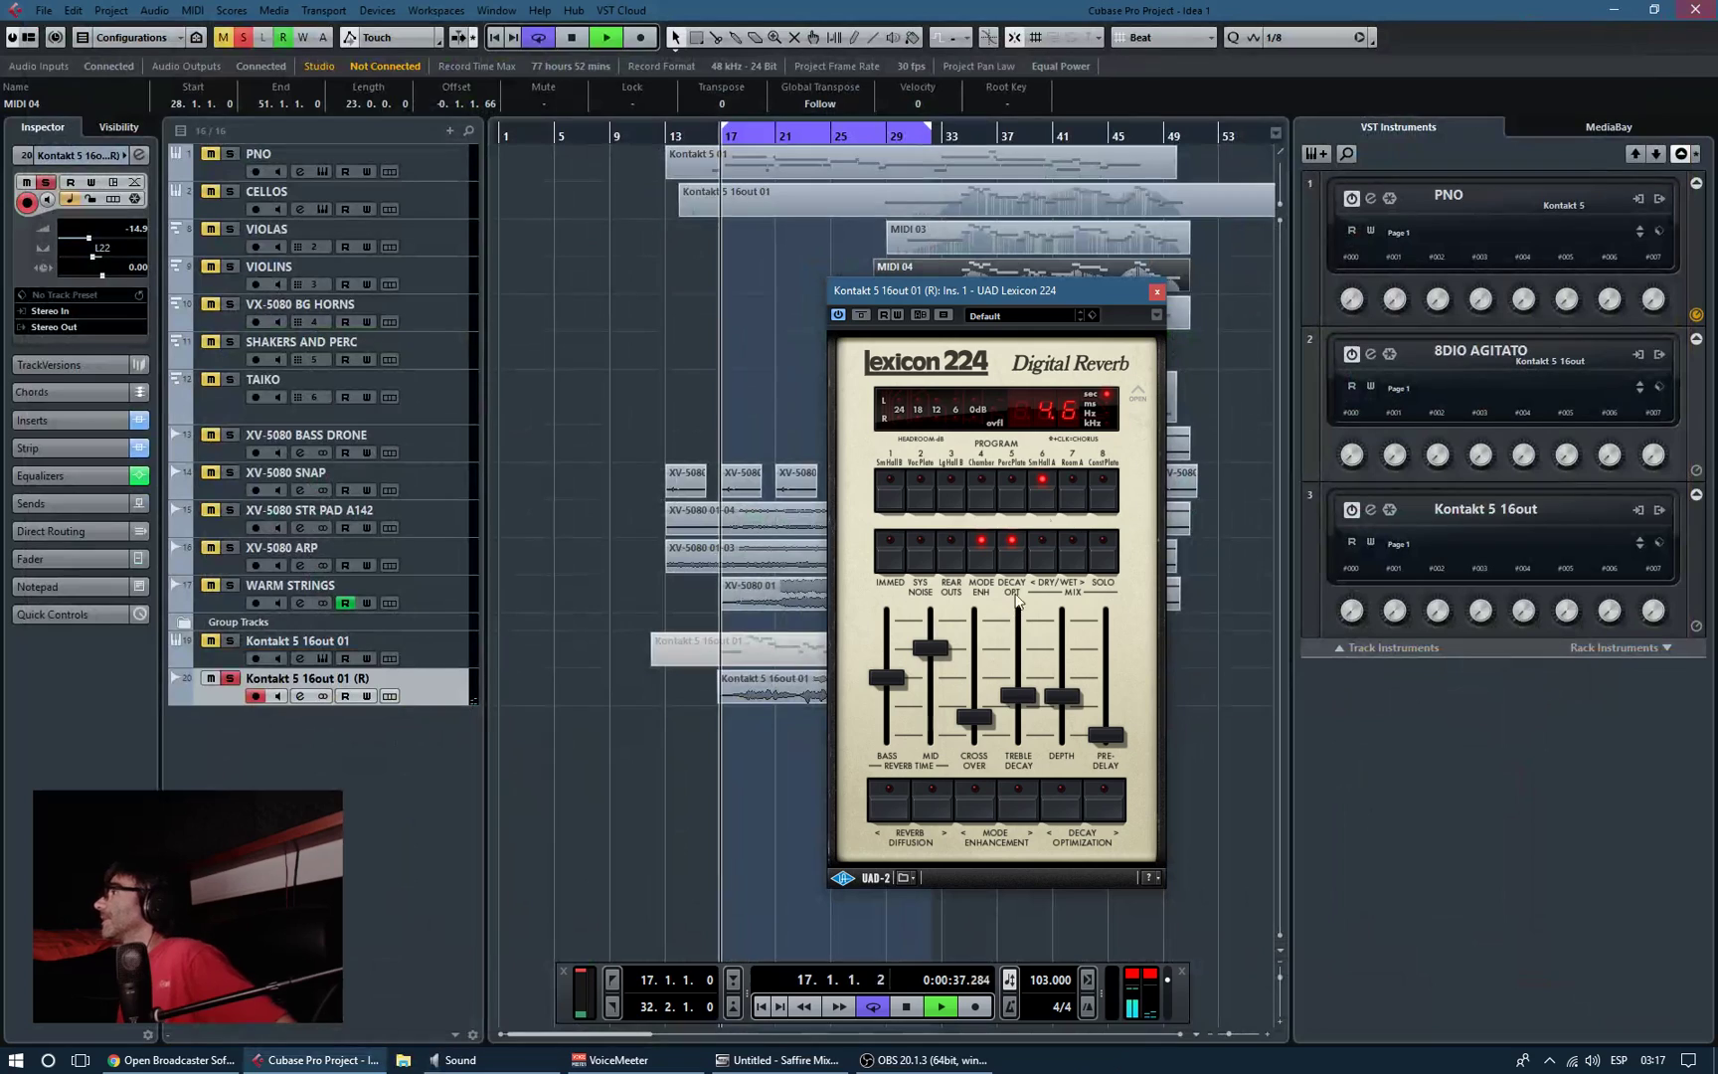
click(1157, 291)
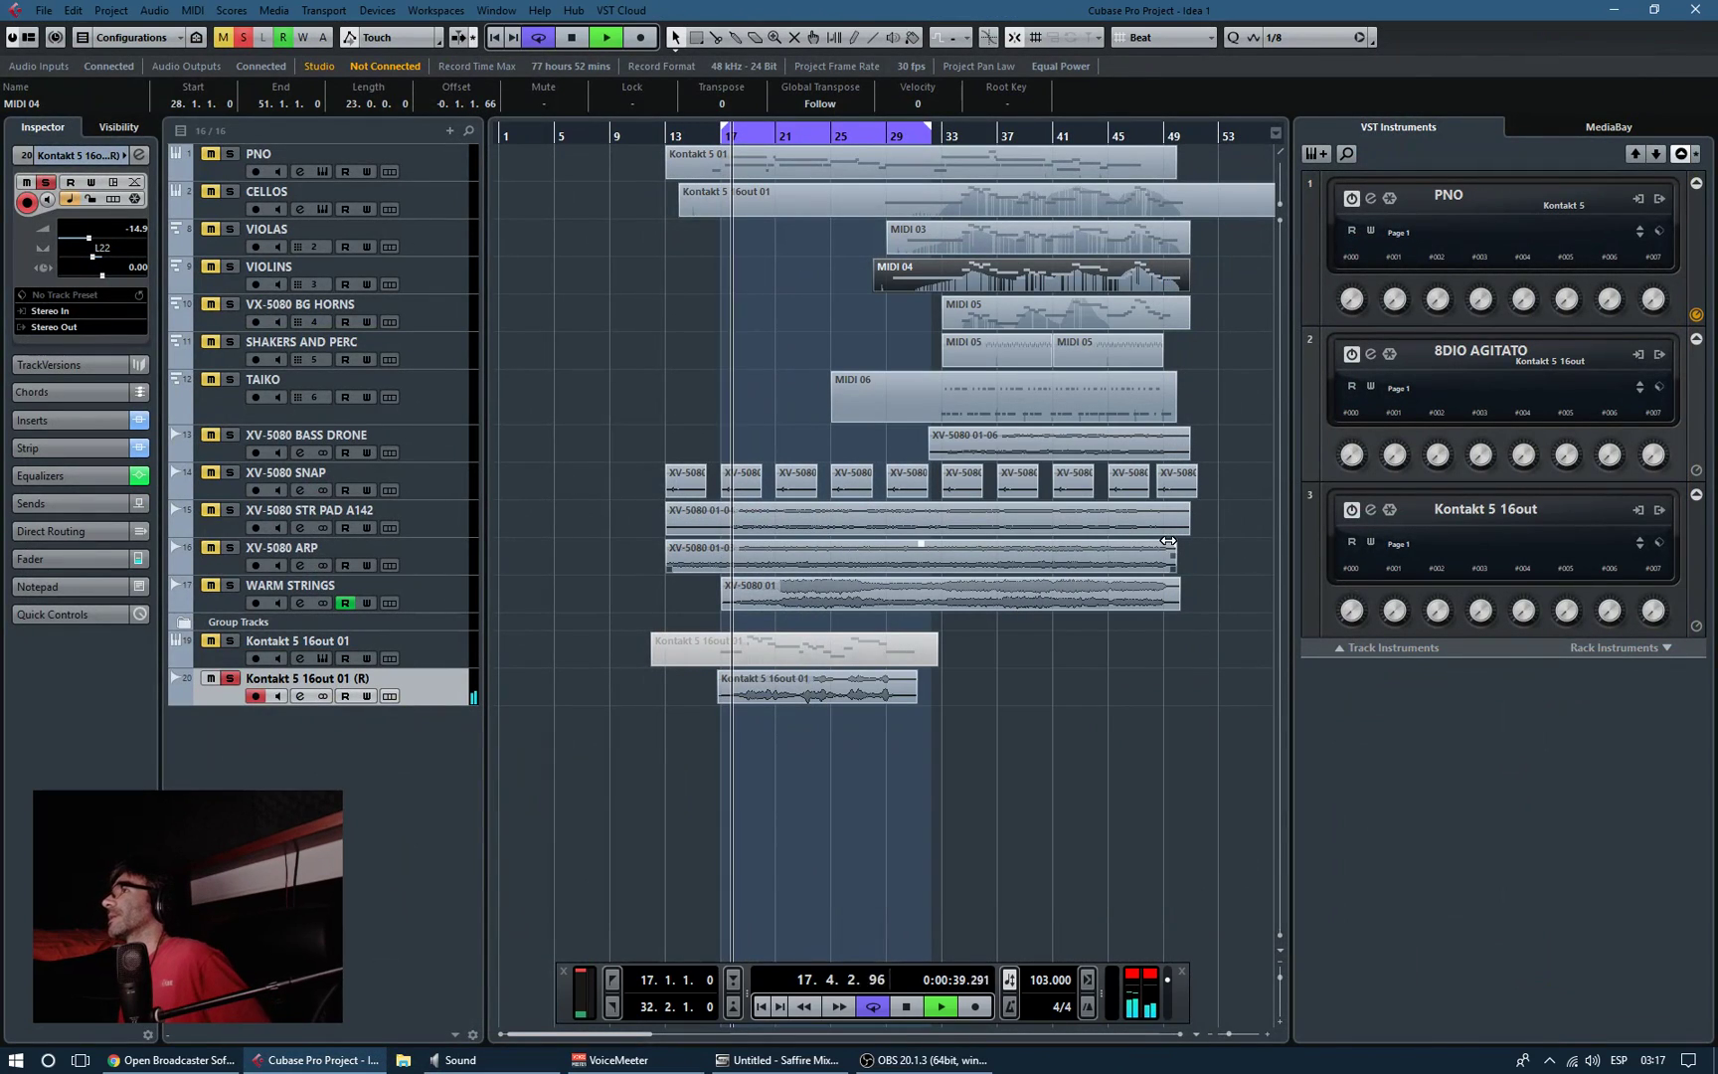
key(space)
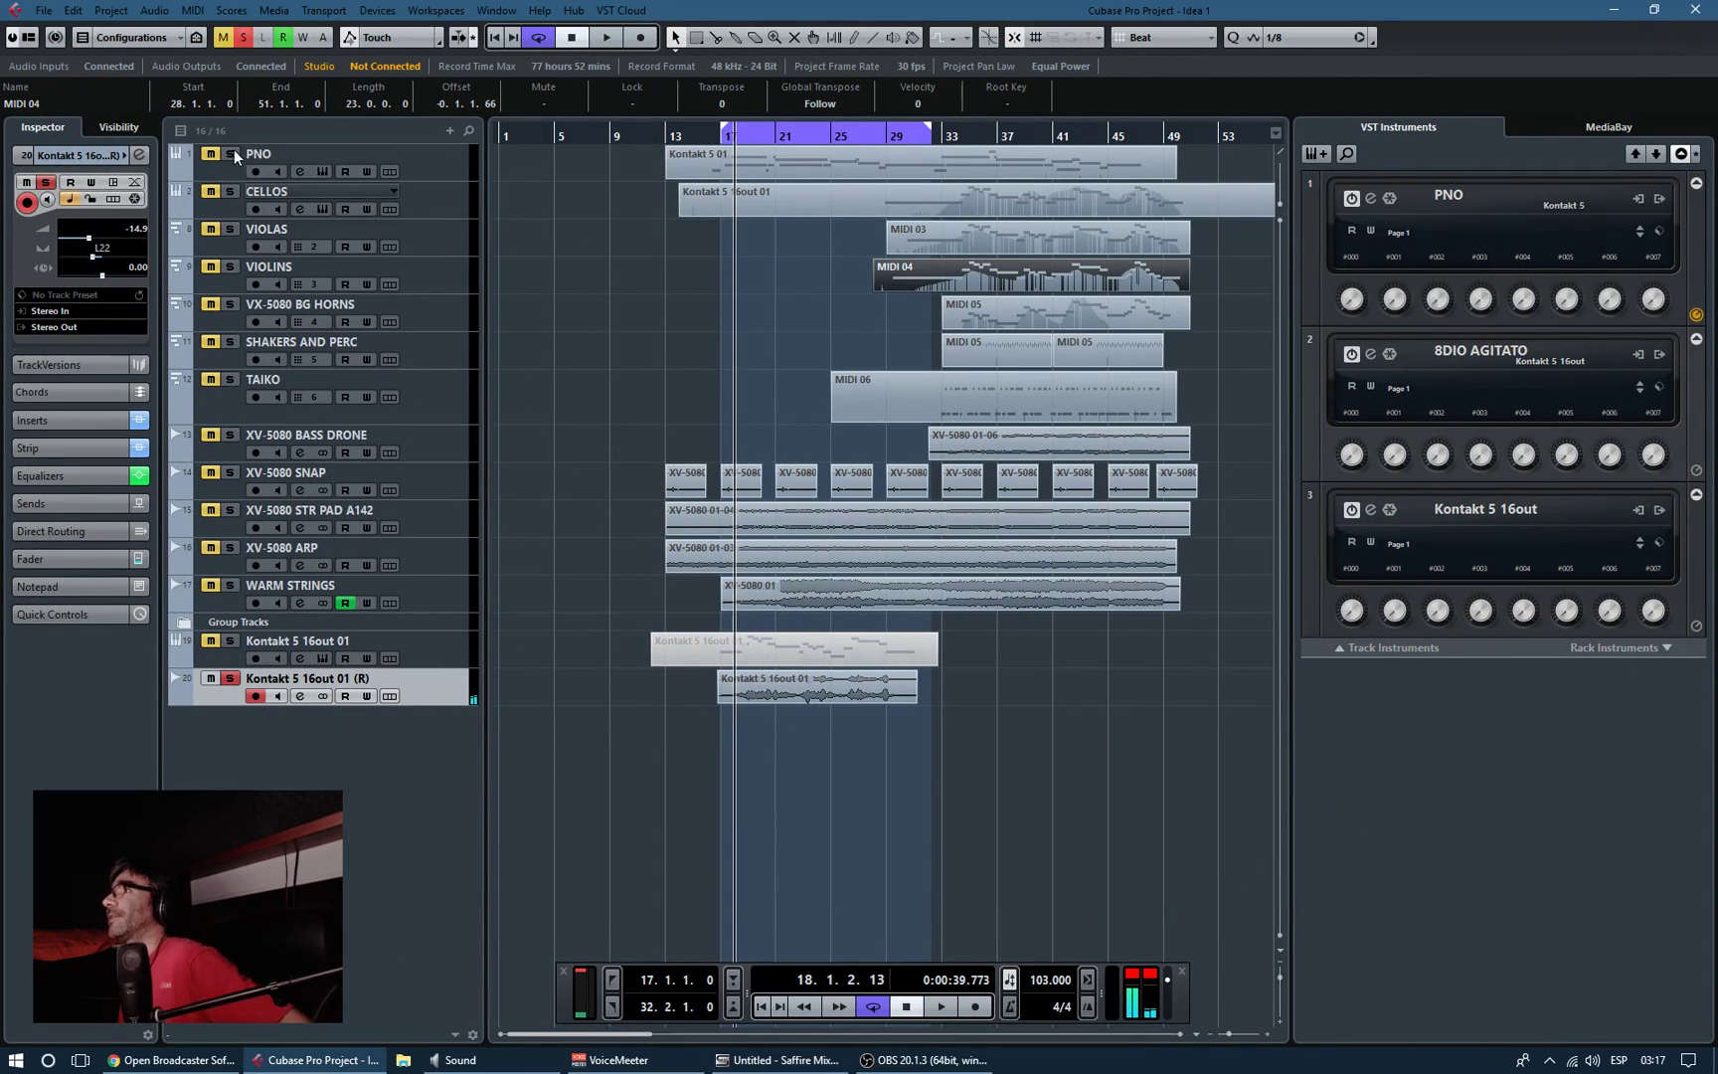
Step: Solo the PNO track alongside the Kontakt recording, play both from just before bar 17, and select the PNO track
click(679, 139)
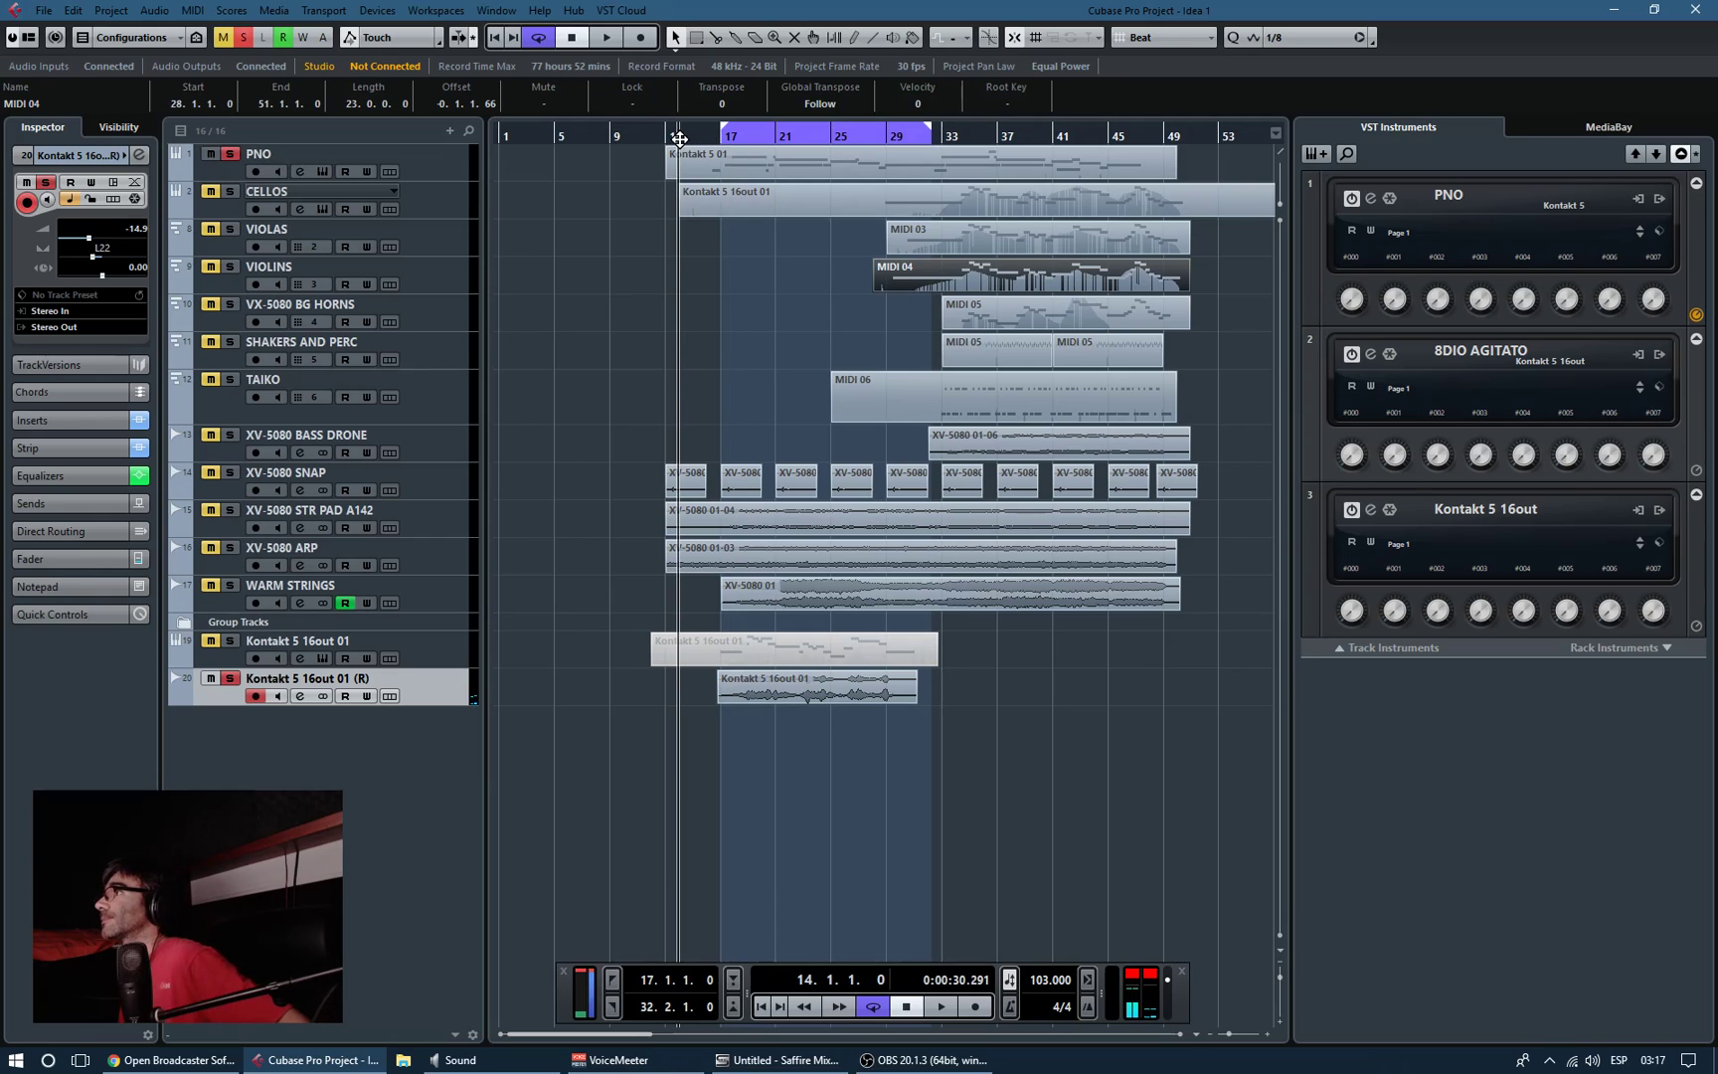
click(709, 133)
key(space)
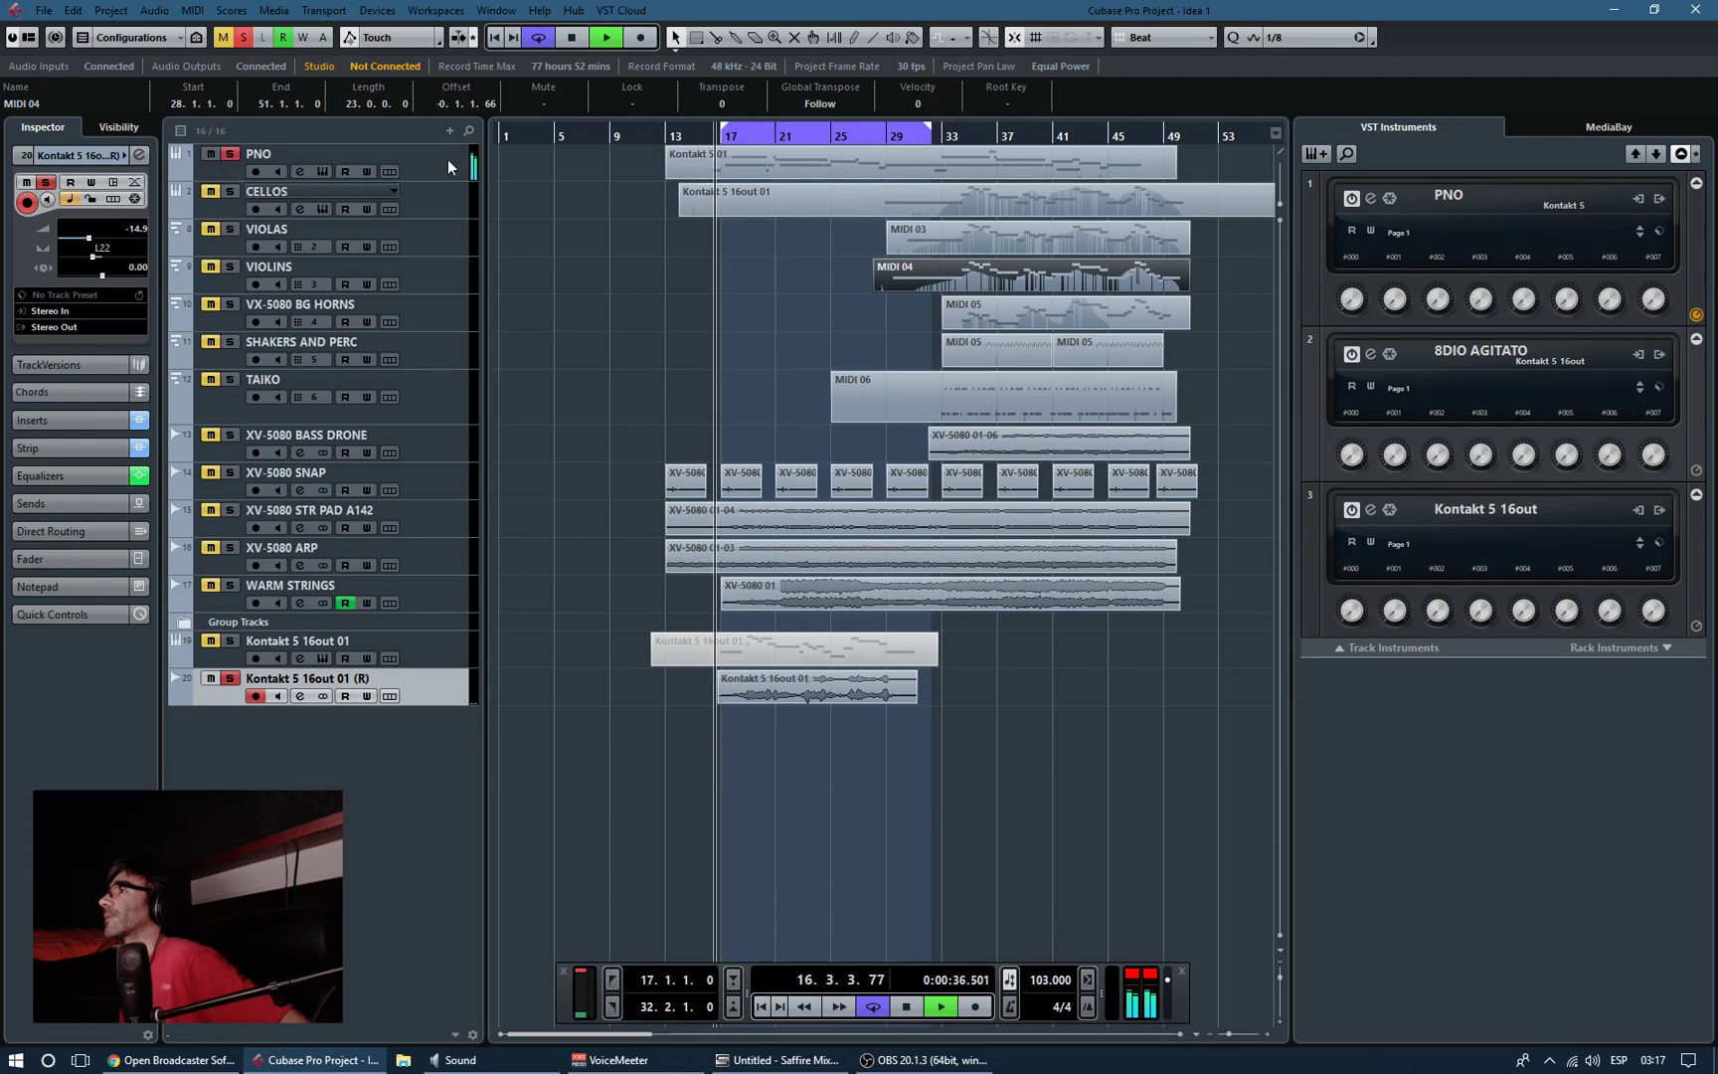
click(448, 165)
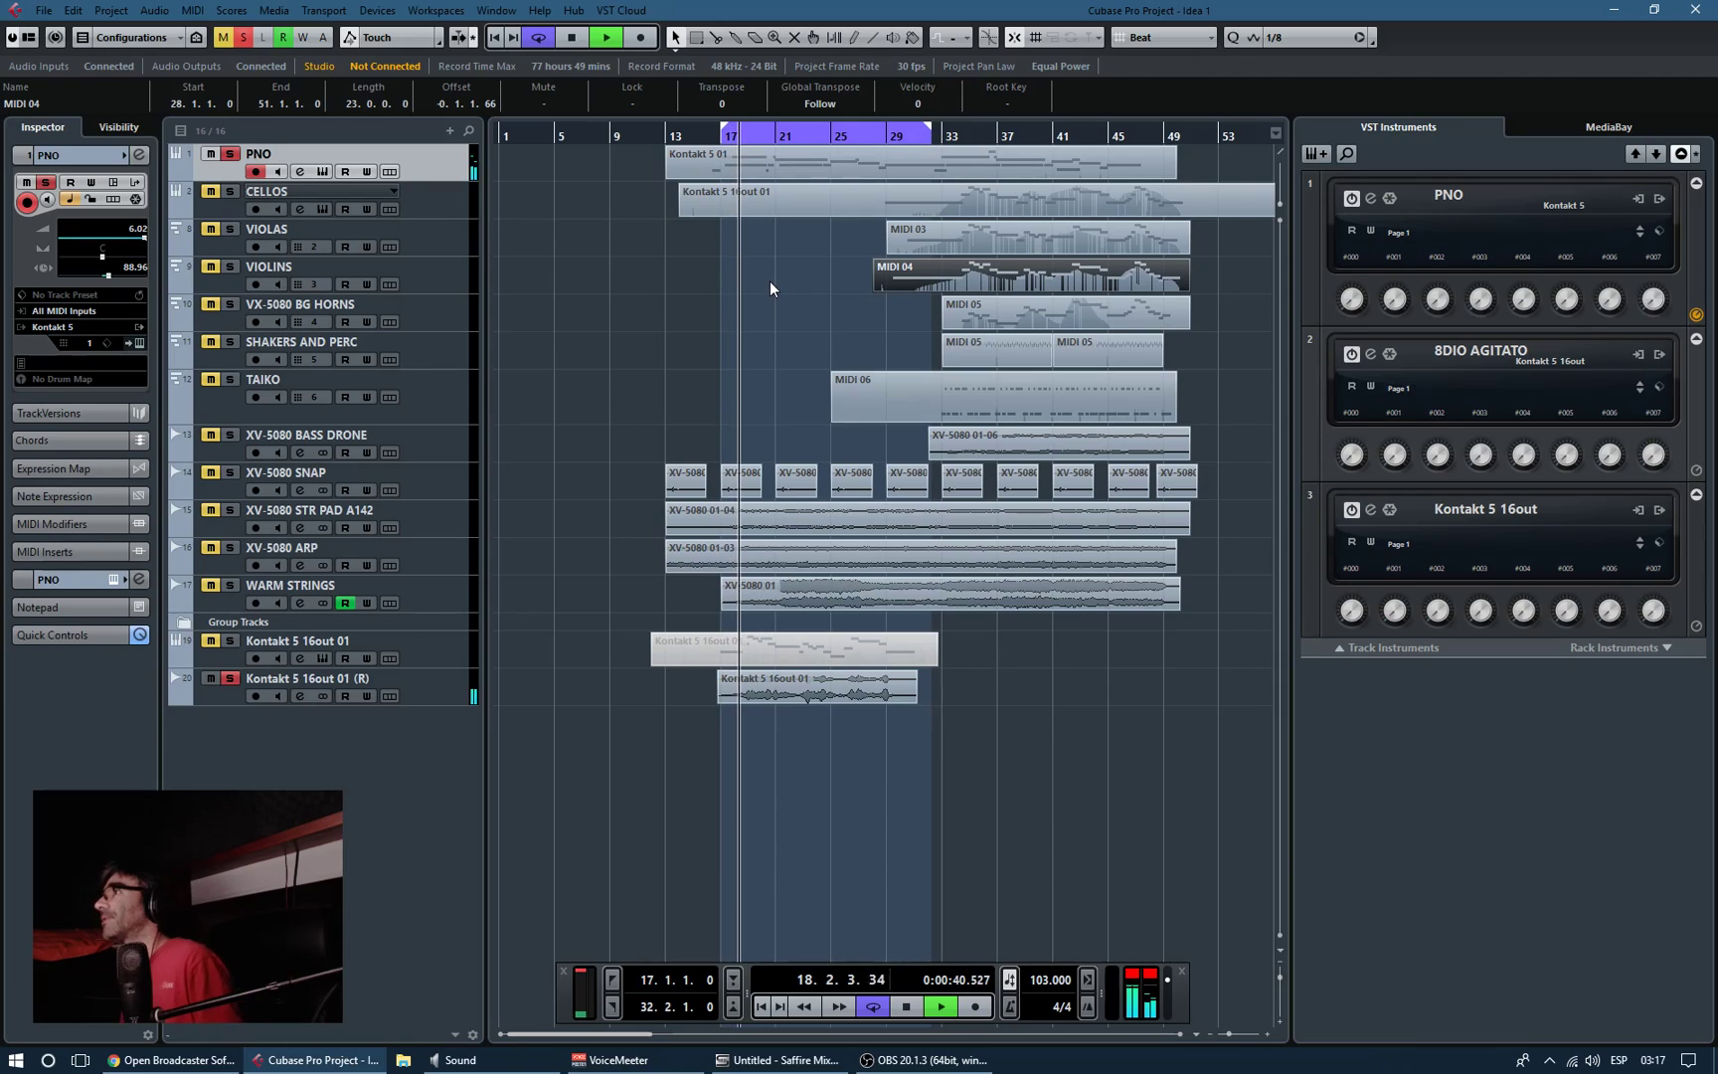
Step: Bring up the MixConsole and examine the inserts and EQ curve of the PNO channel during playback
key(F3)
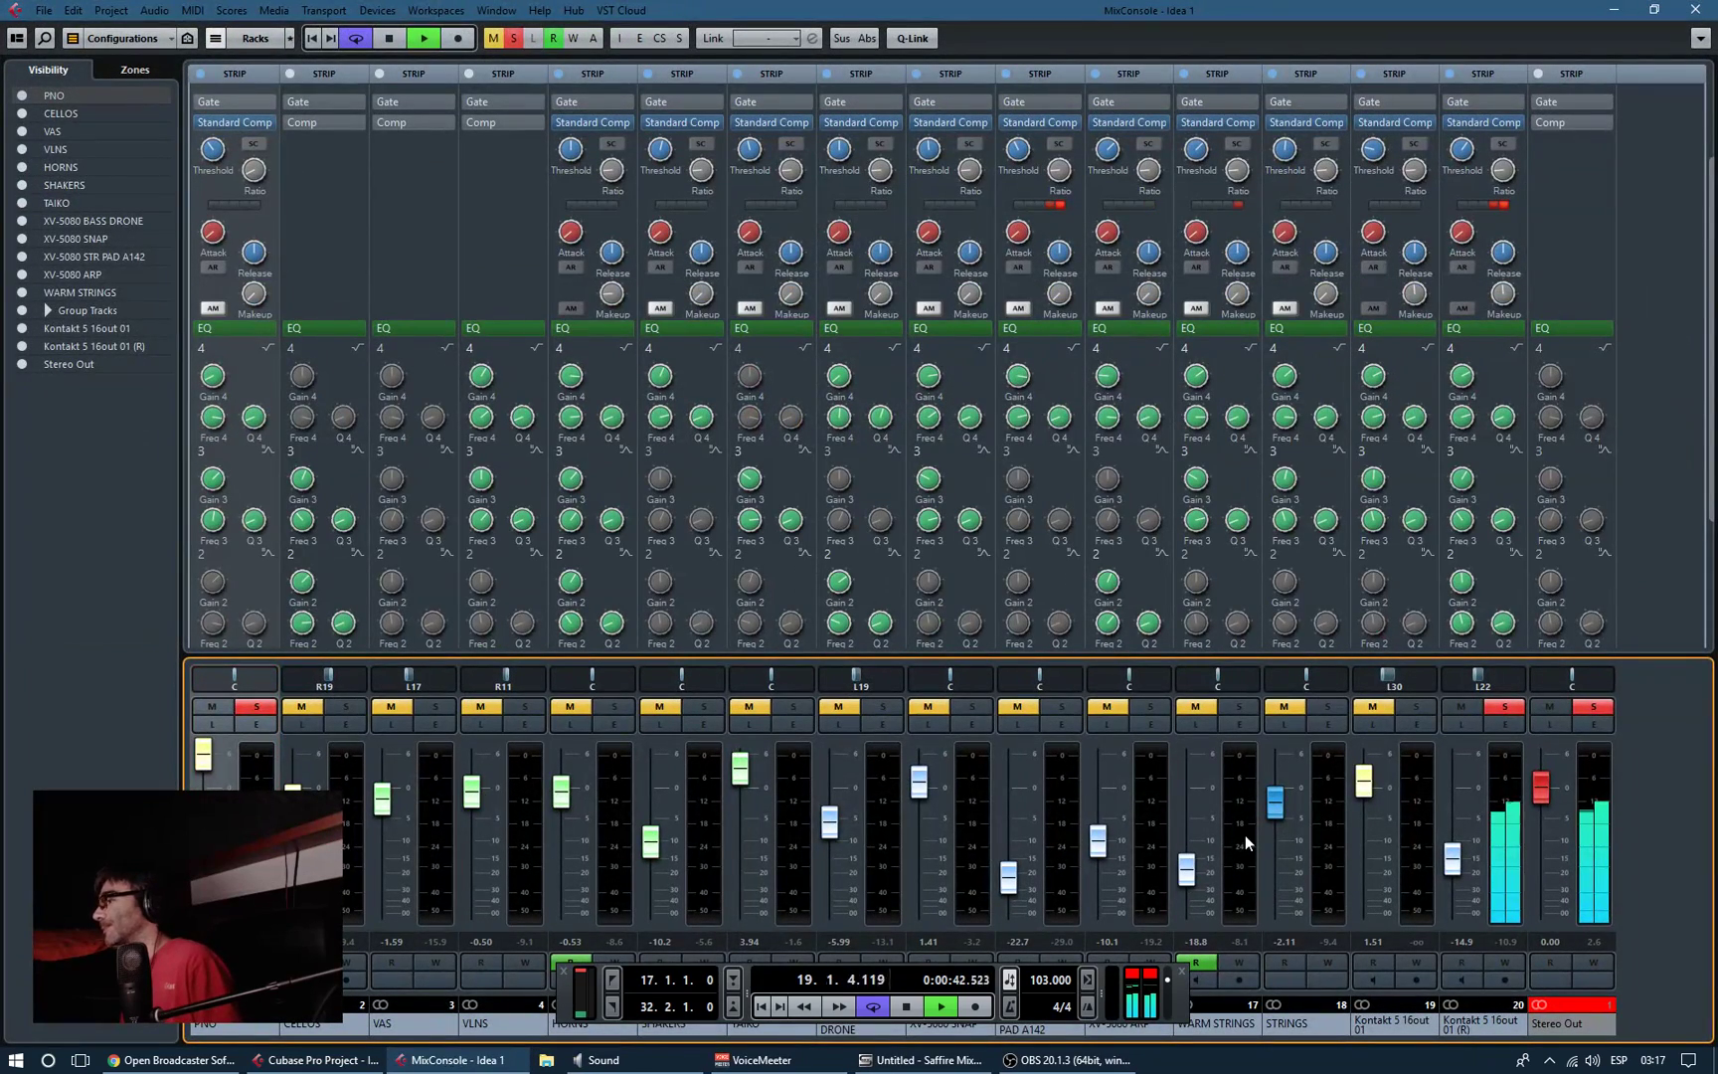
click(239, 119)
click(223, 75)
click(234, 190)
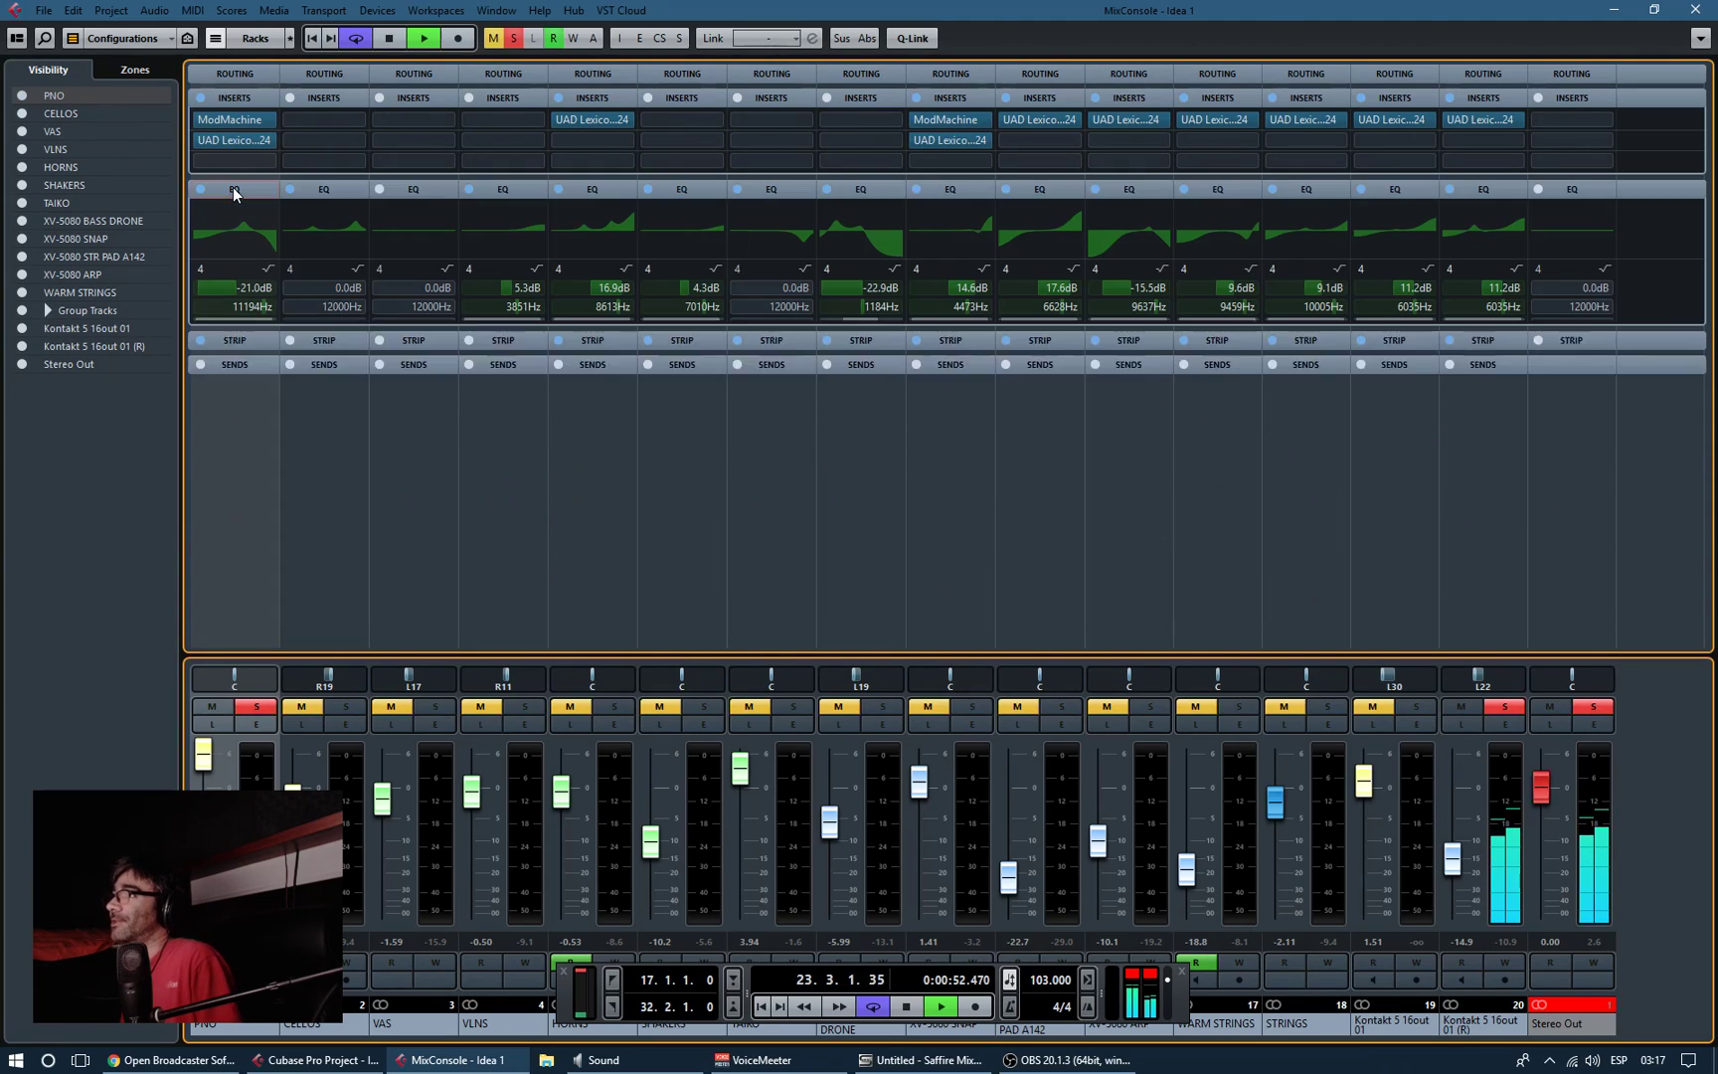
click(238, 214)
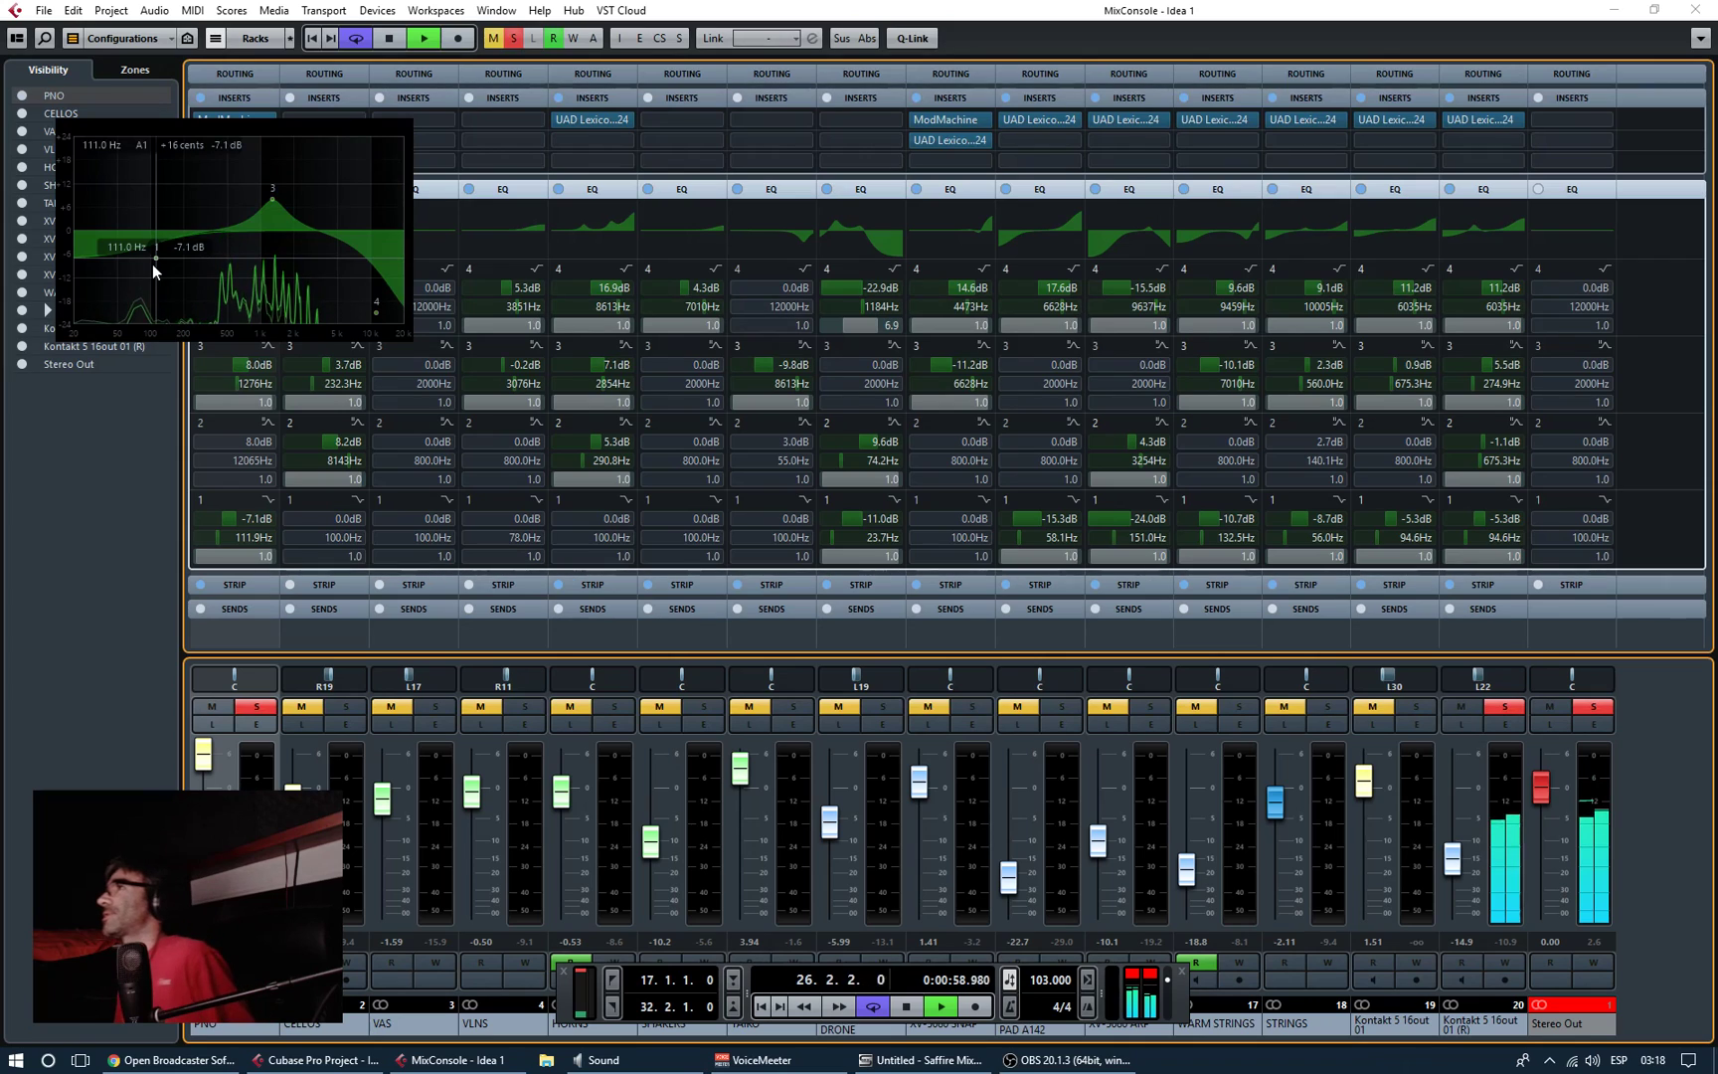
Step: Close the MixConsole, clear all solos, and play the full arrangement from about bar 15
click(1708, 10)
key(space)
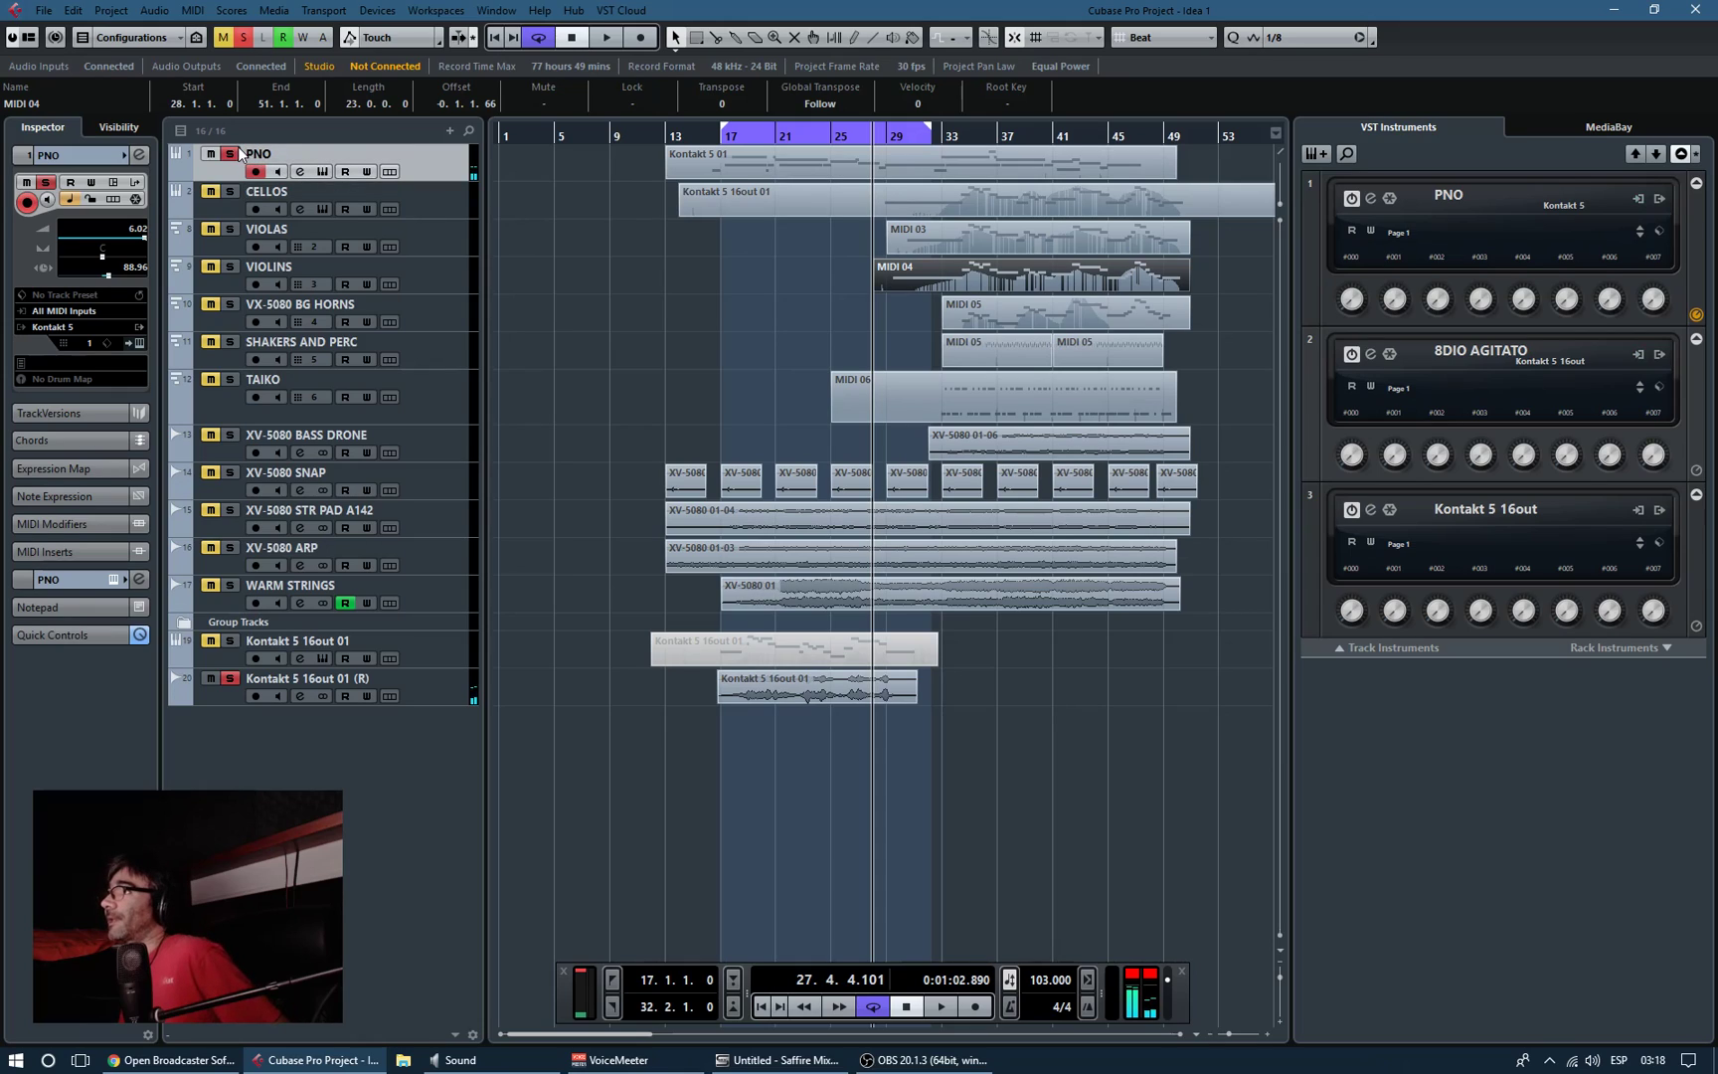
click(234, 678)
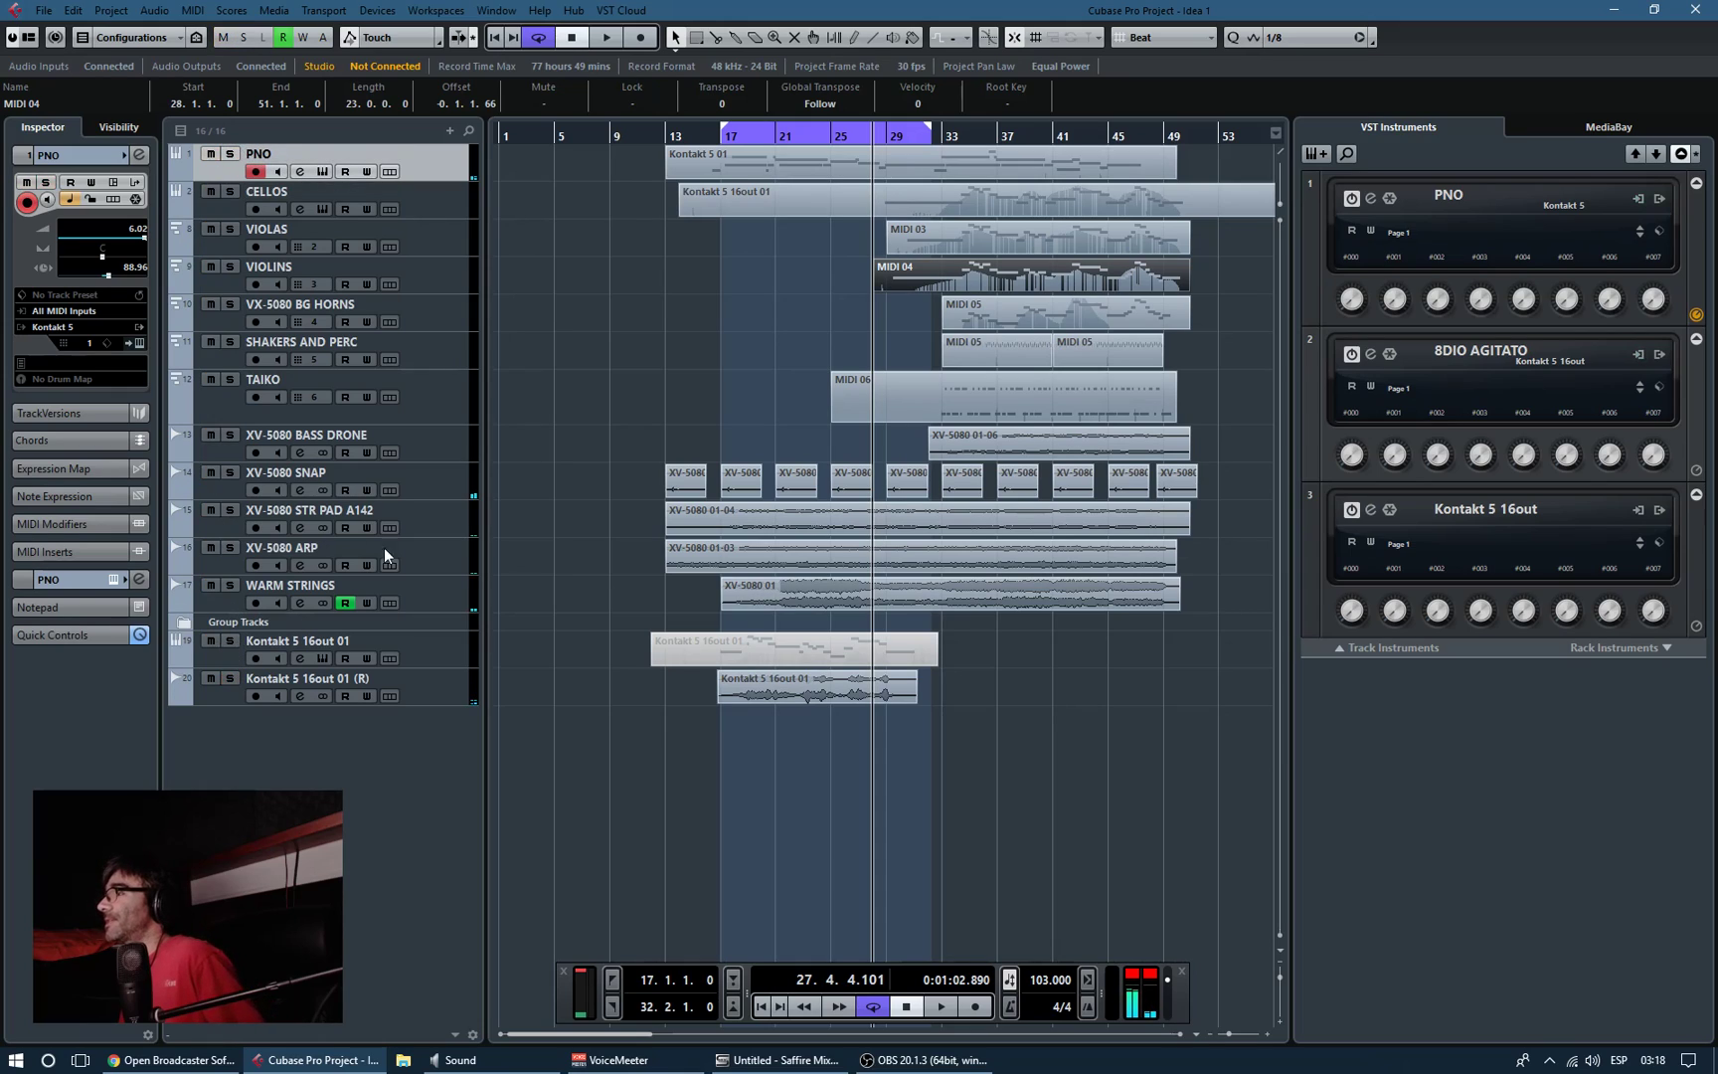
click(696, 132)
key(space)
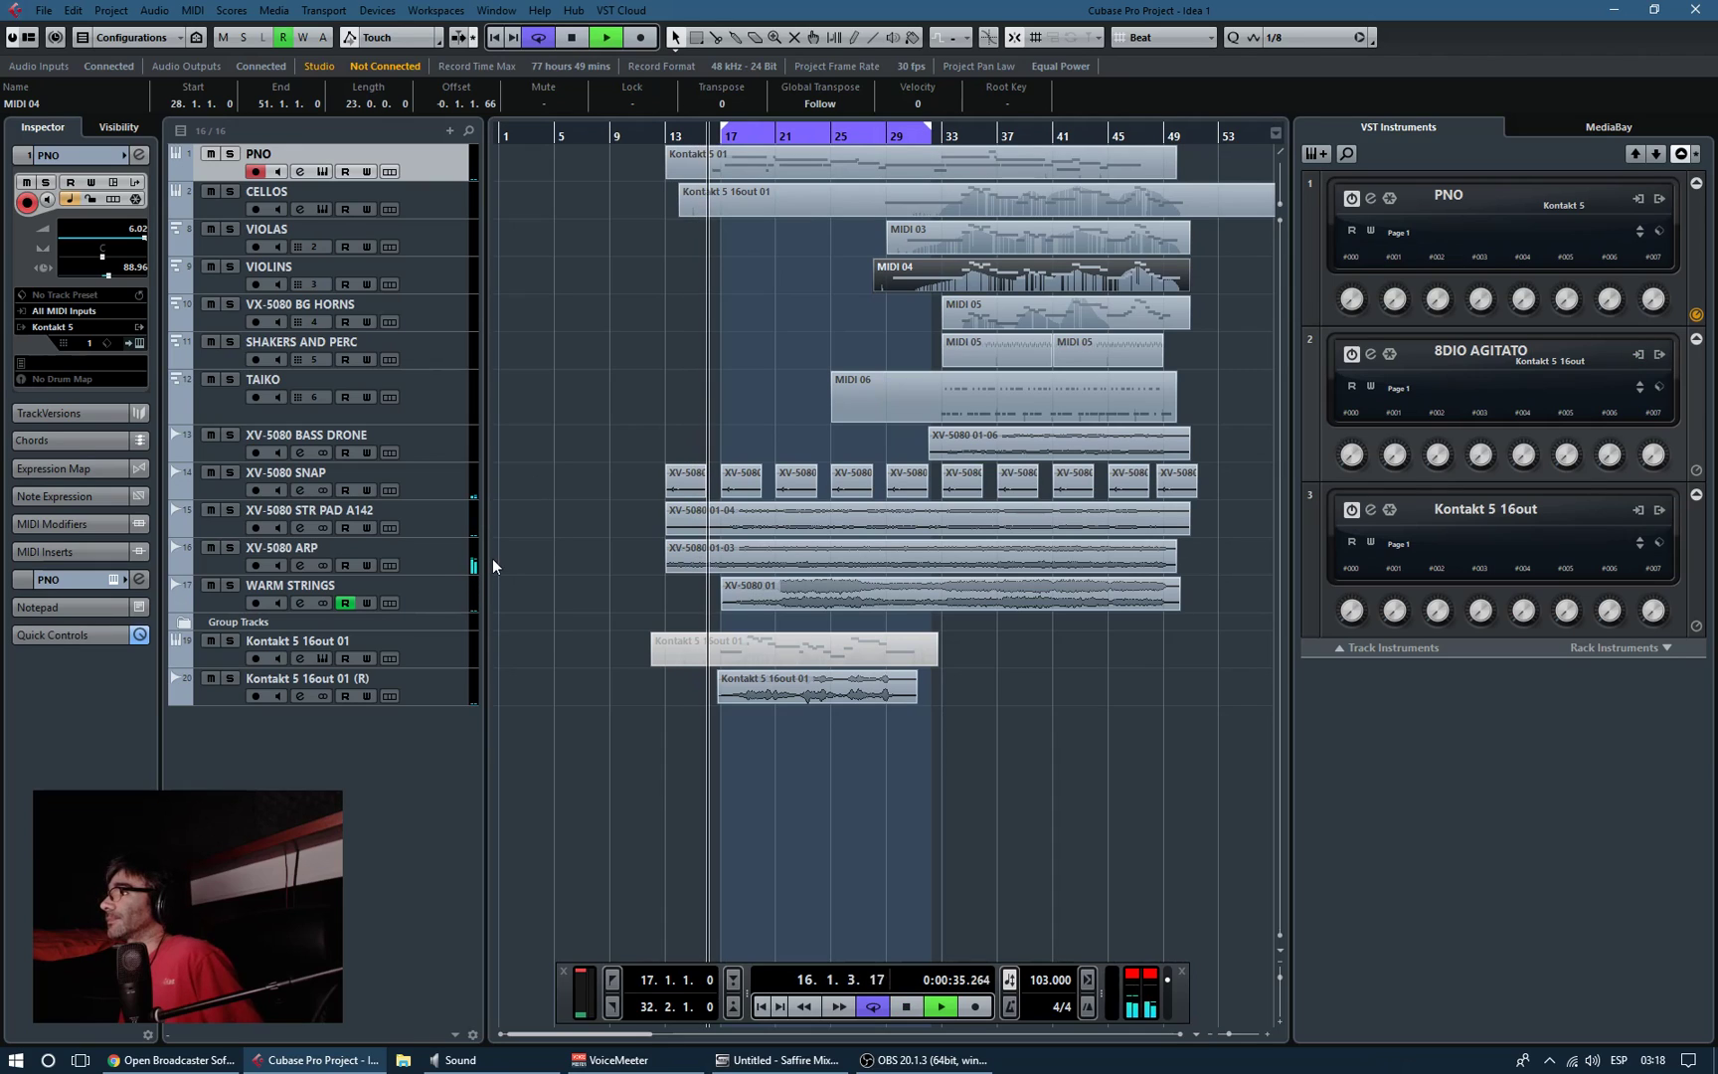
Step: Solo the WARM STRINGS track to audition it, stop playback, and clear the solo
click(231, 585)
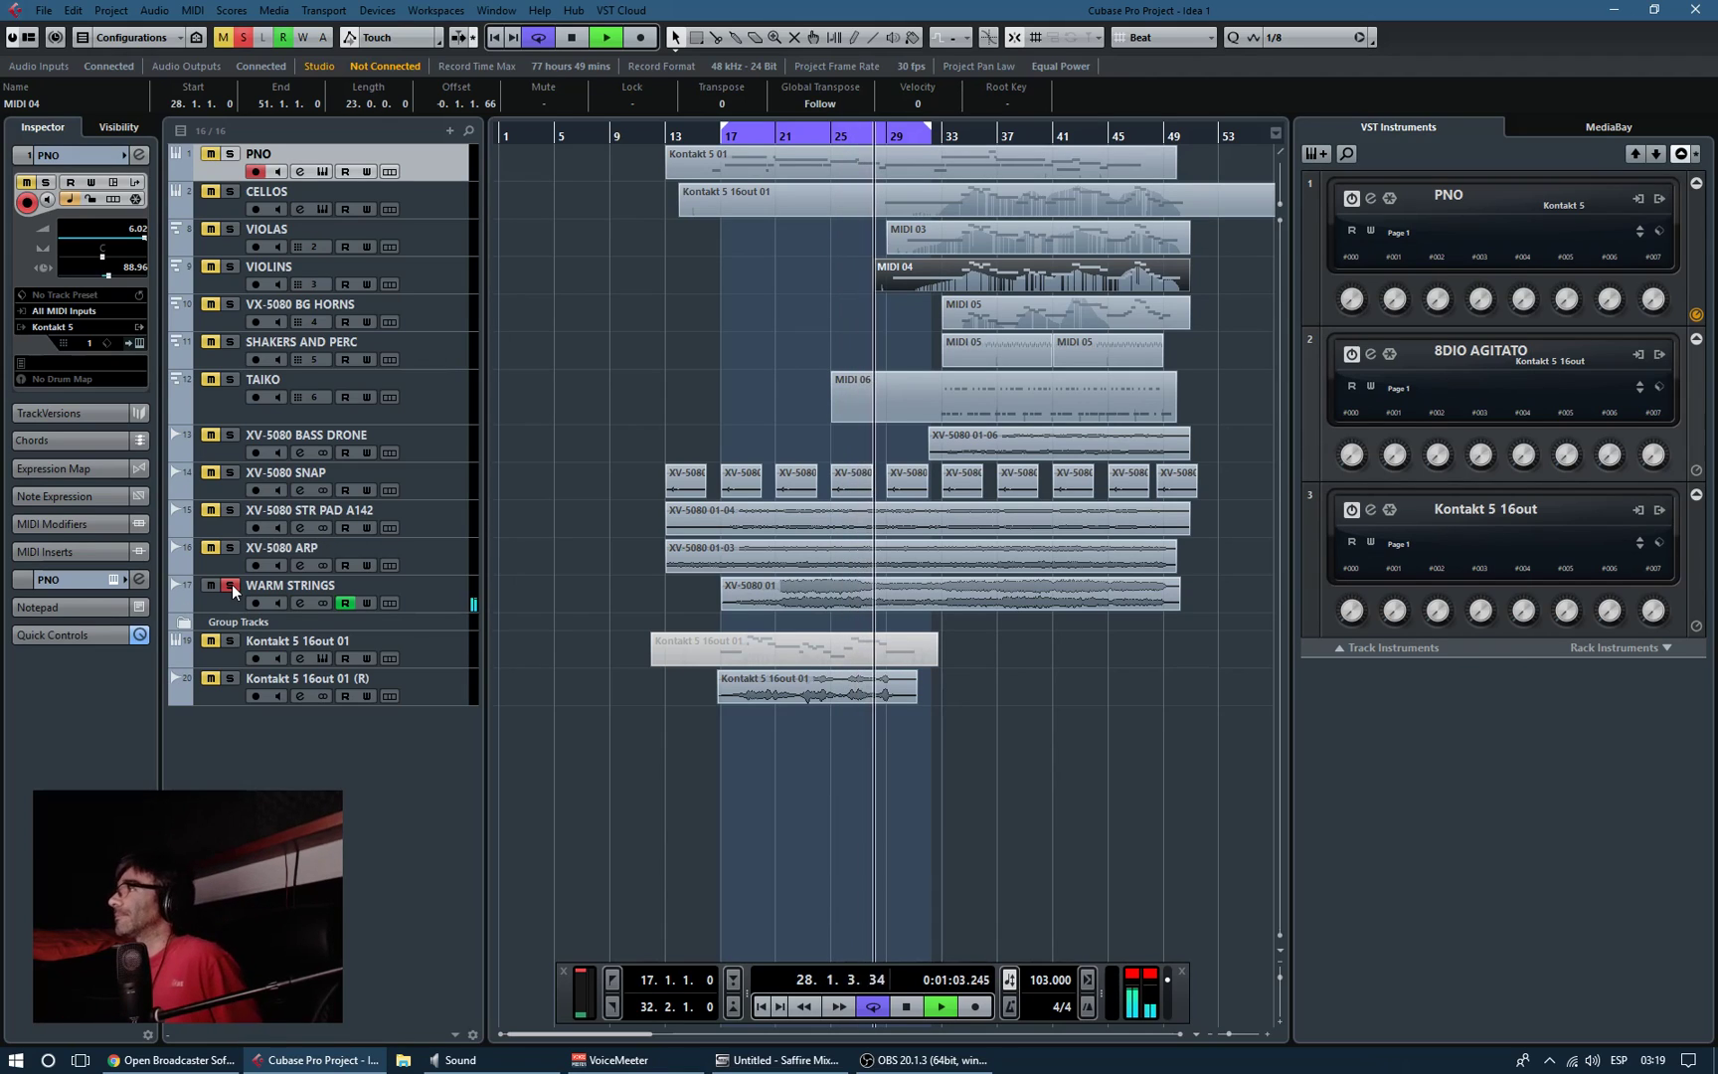
key(space)
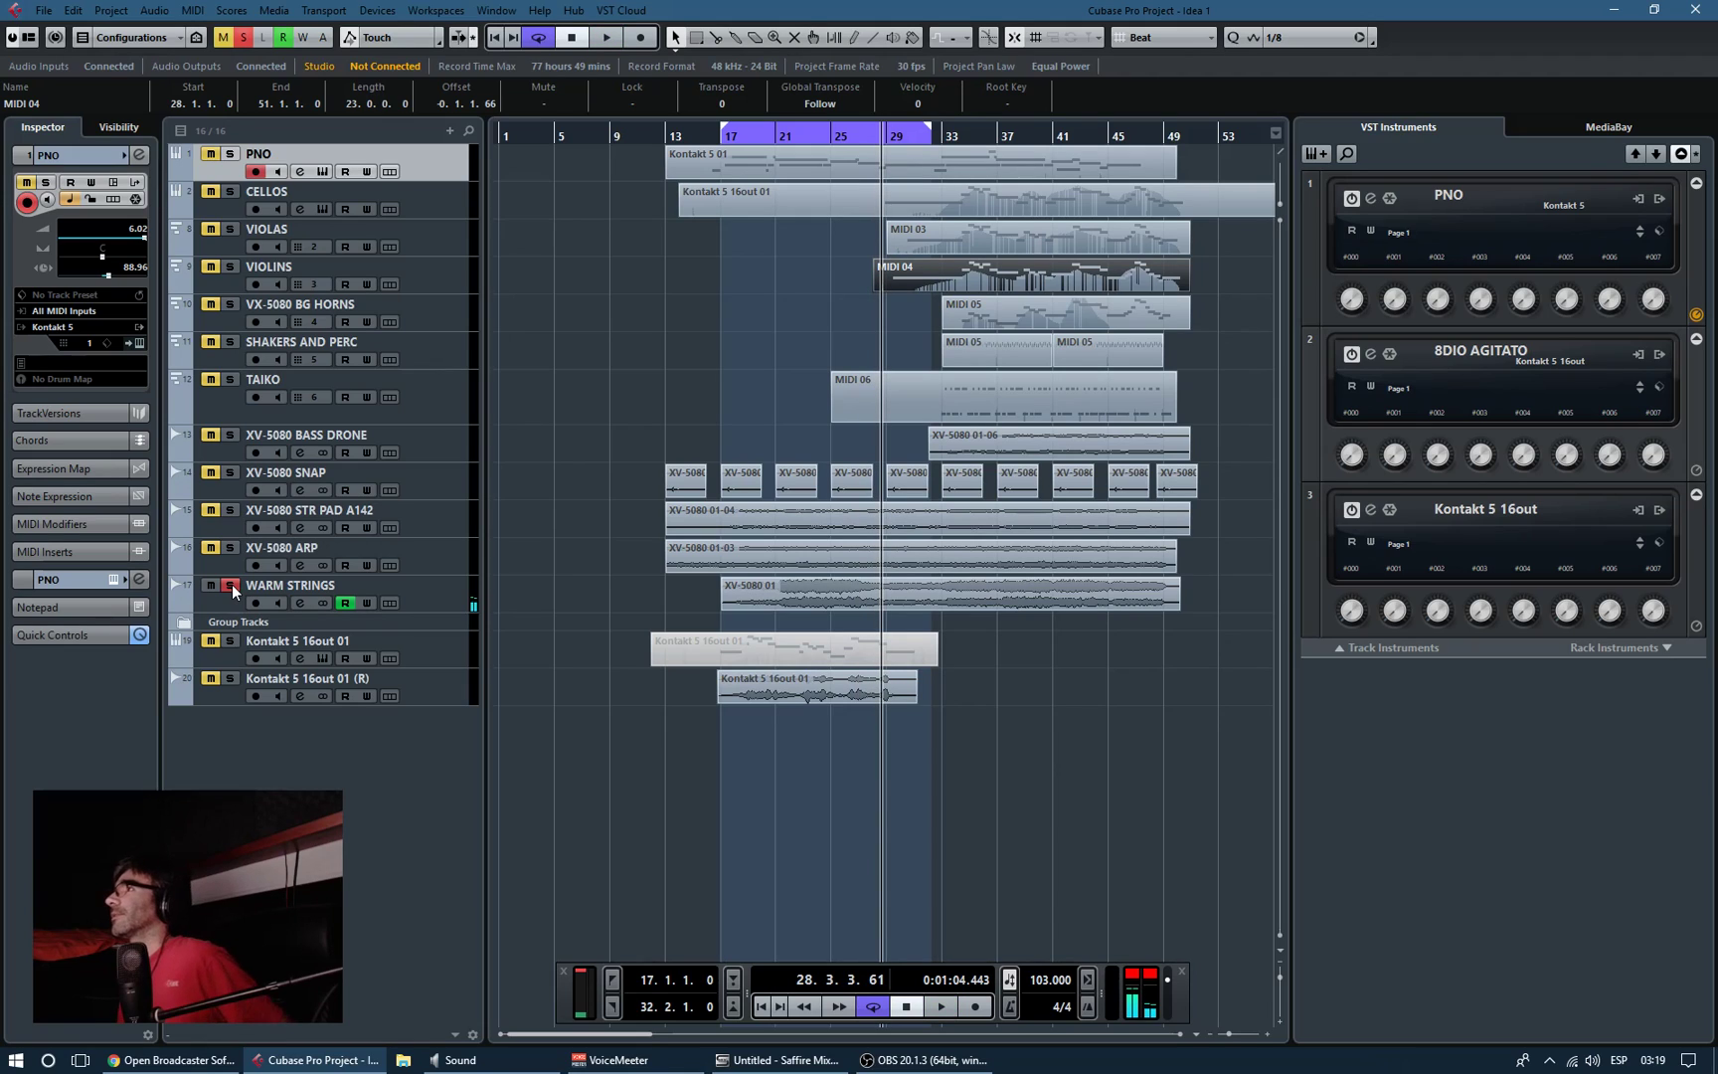
click(232, 584)
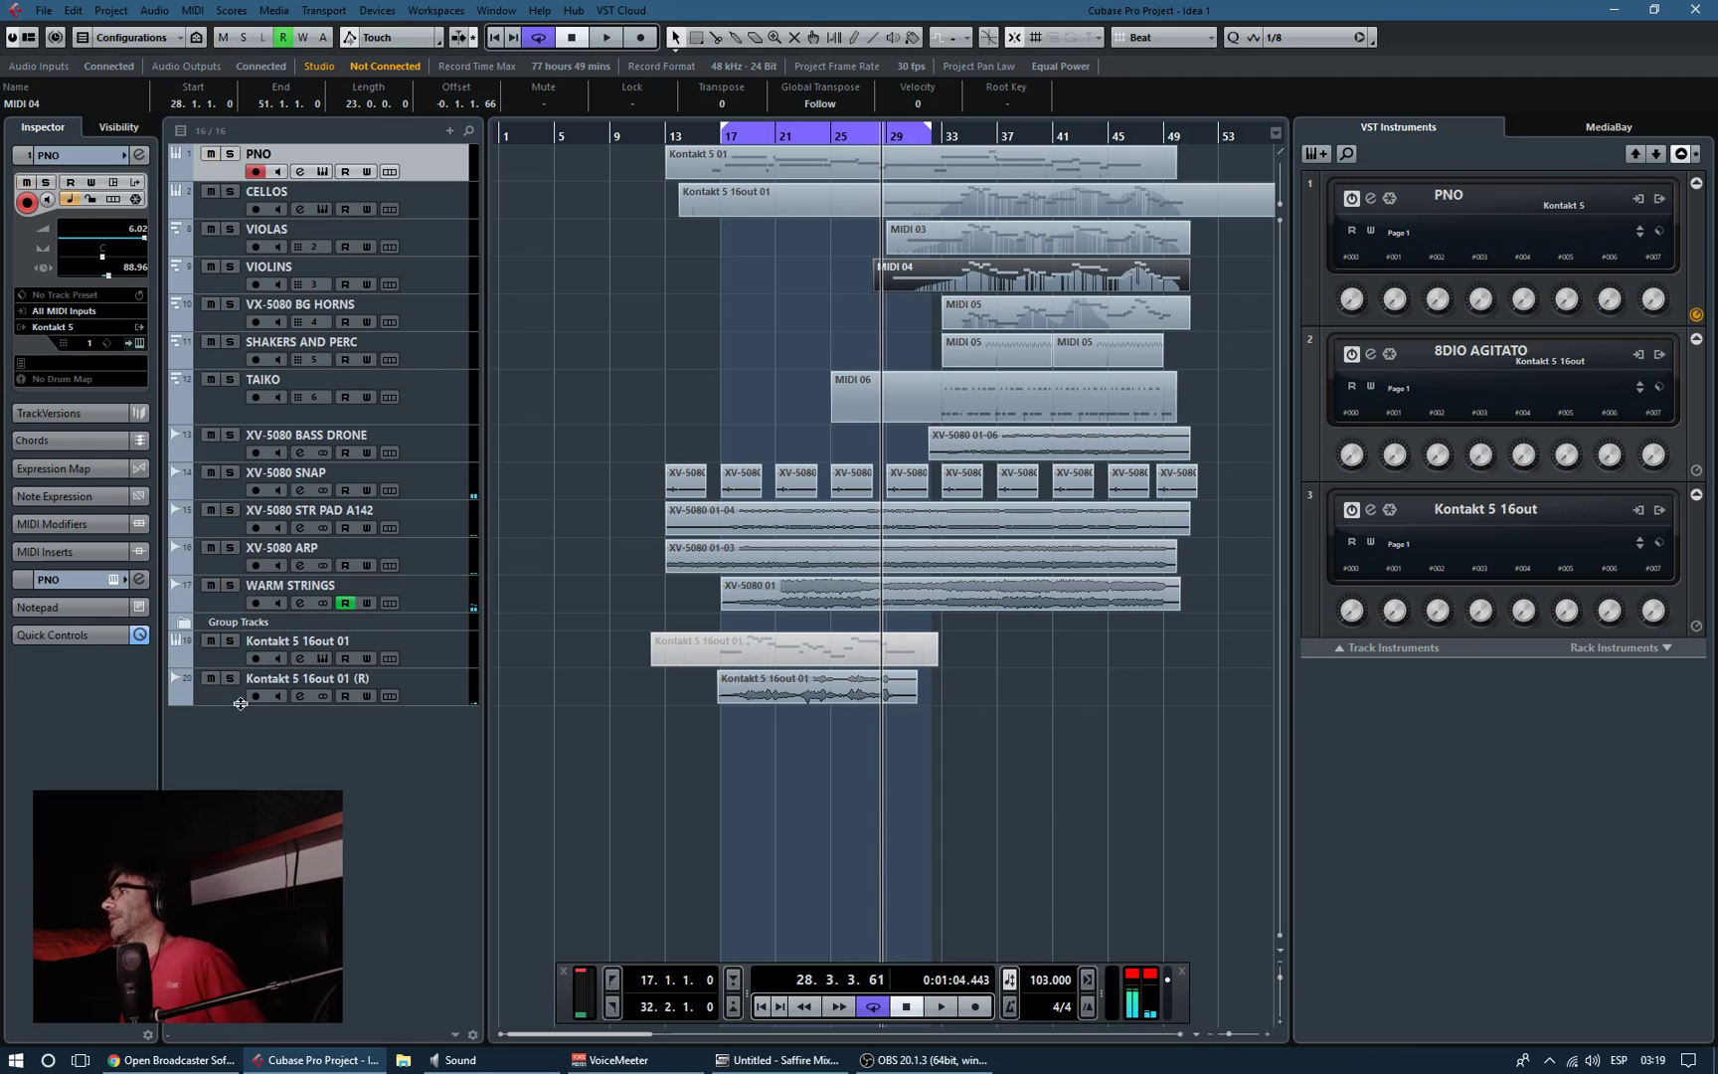
Step: Play the full arrangement from about bar 16 with the cycle range extended to bar 53, and stop playback near its end
click(708, 136)
key(space)
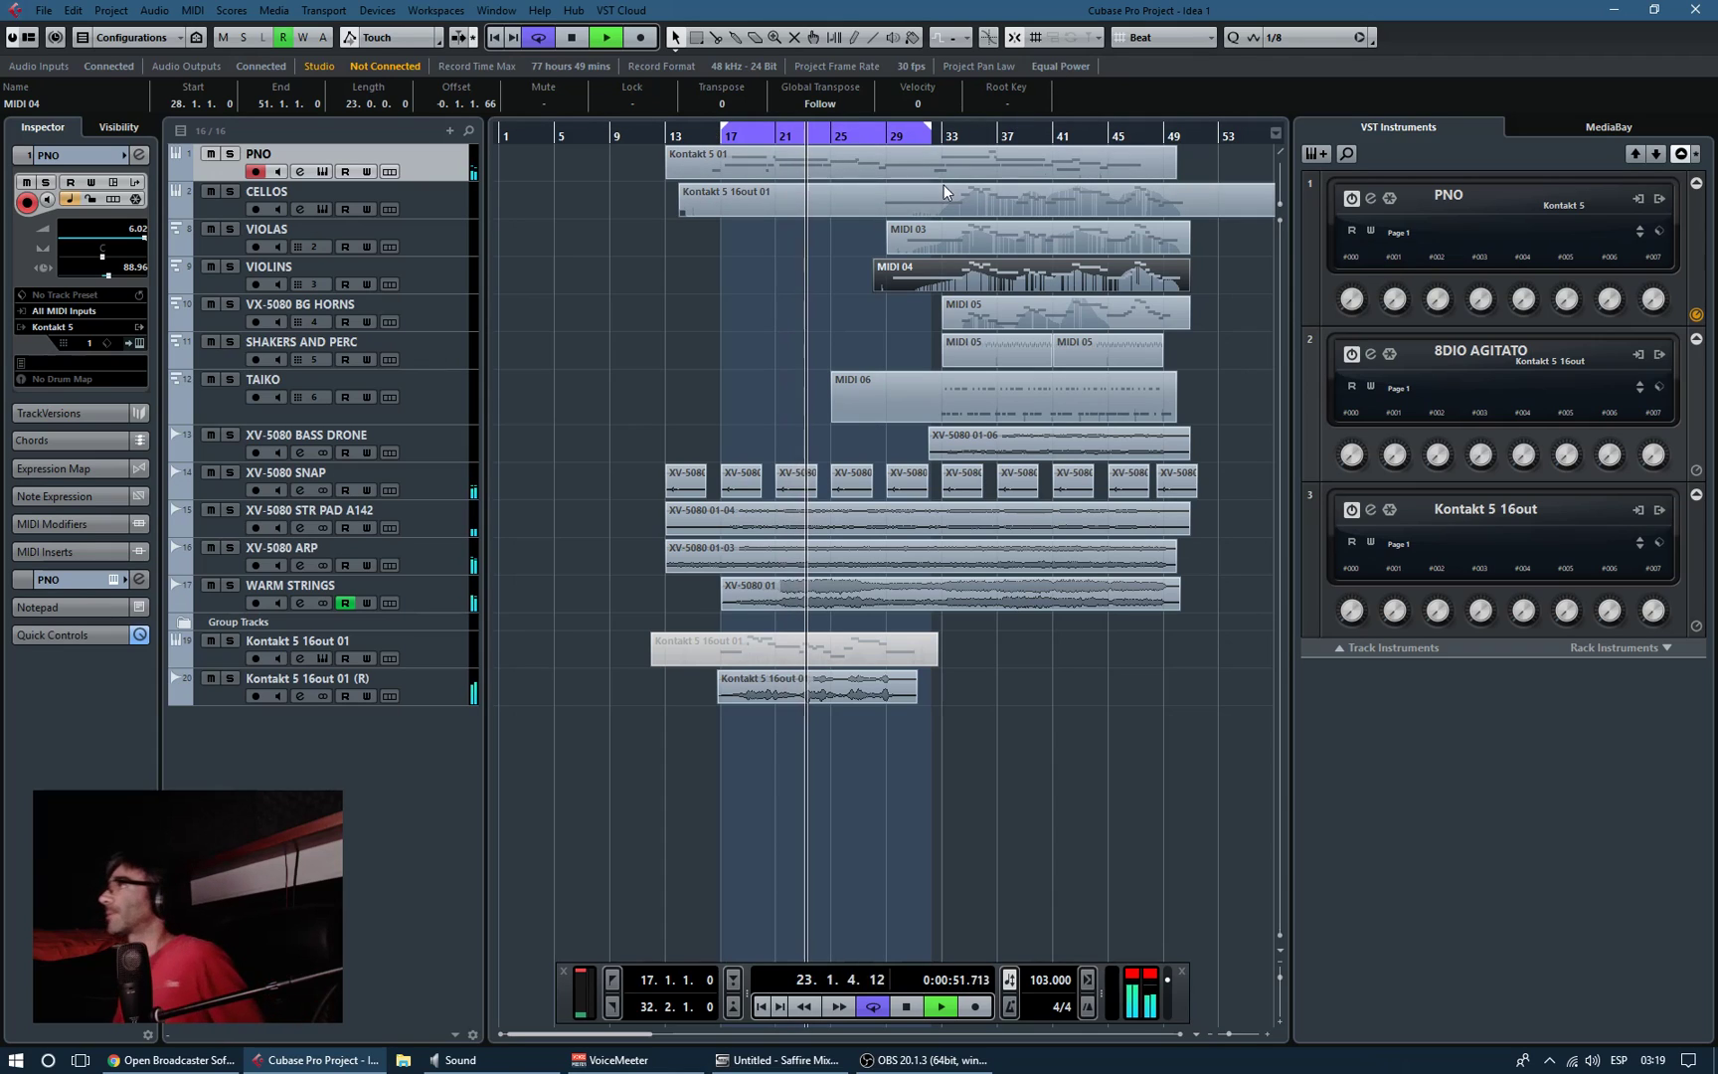
drag(931, 135, 1215, 136)
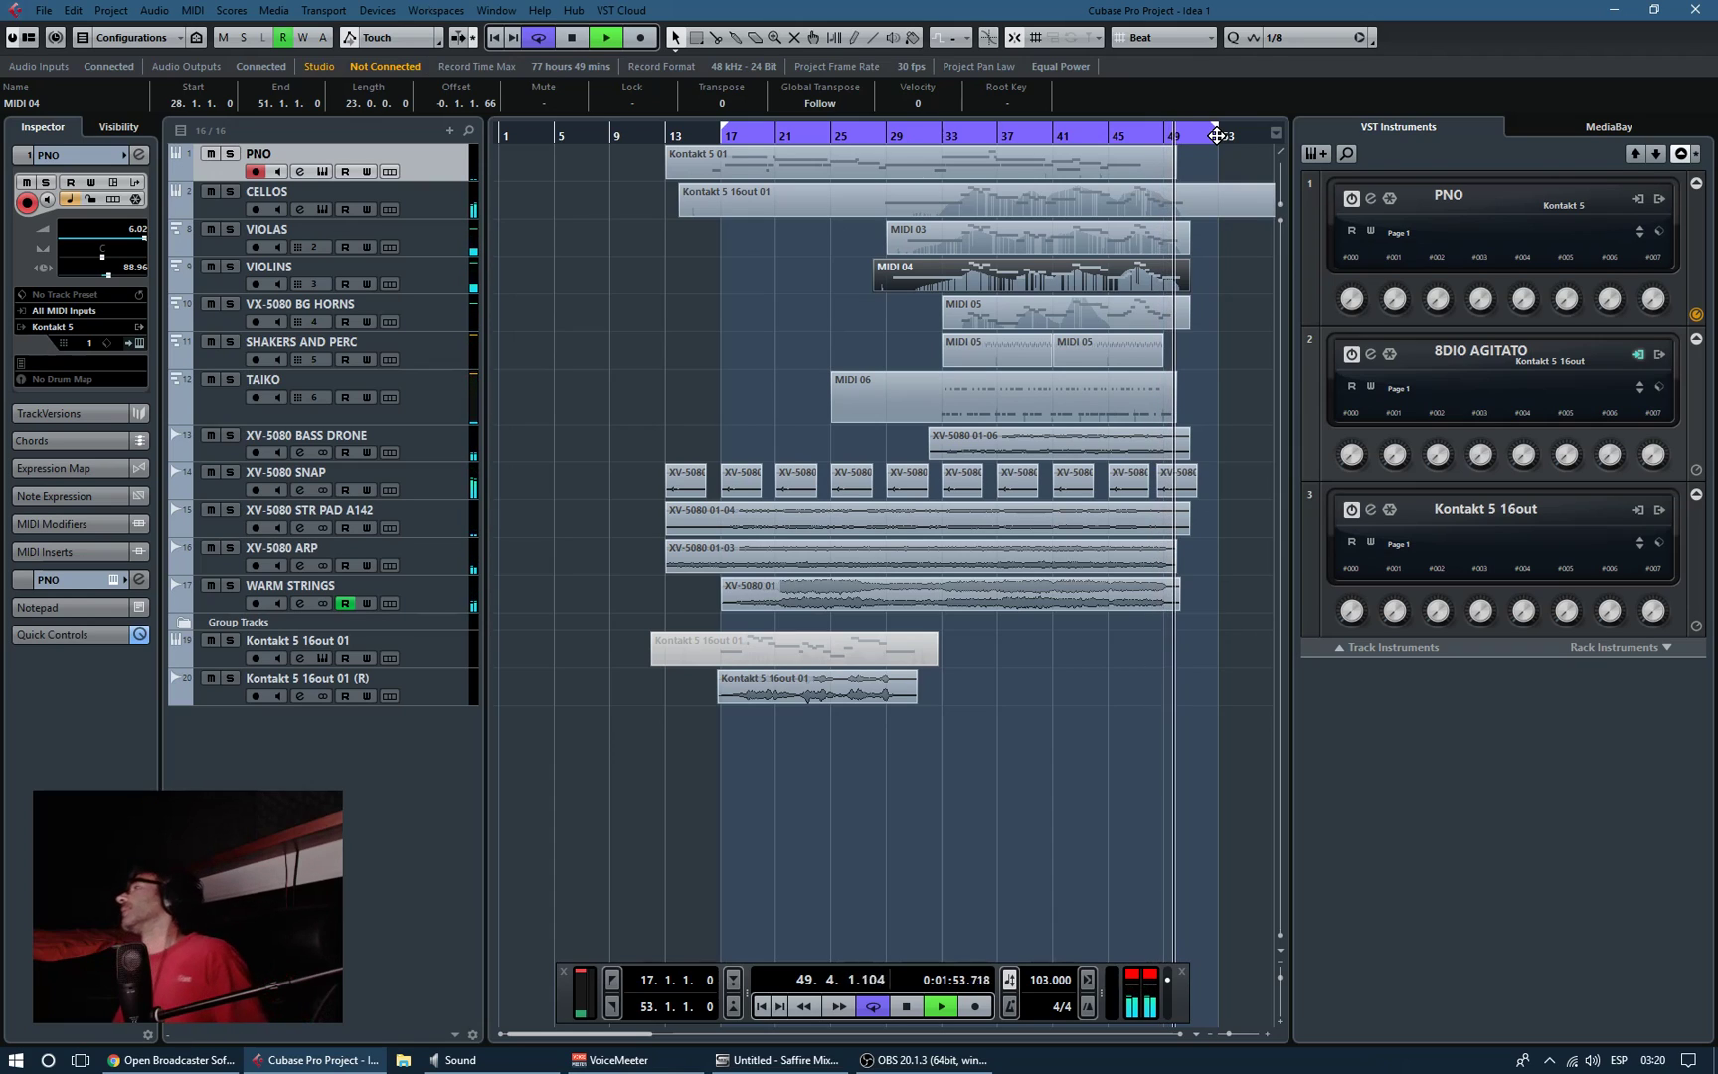
key(space)
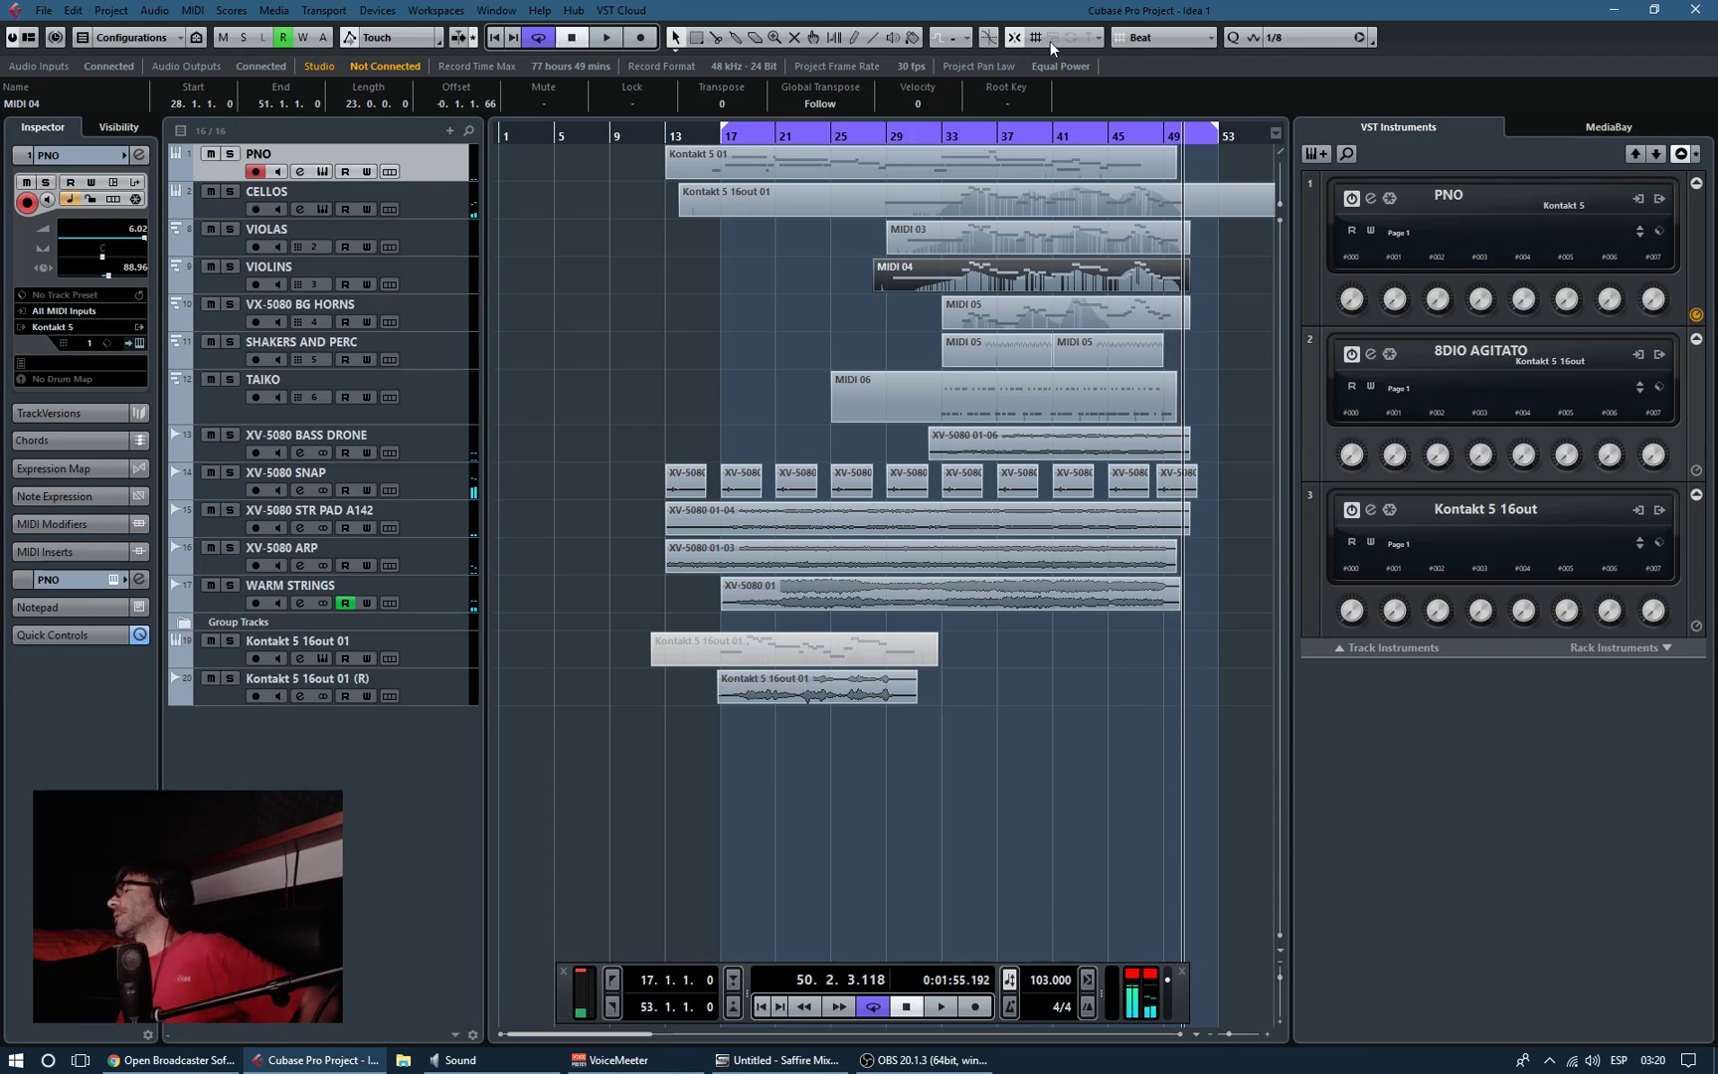
Step: Select the CELLOS track, set the cycle start to bar 29, and bring up the MixConsole without the transport display
click(443, 200)
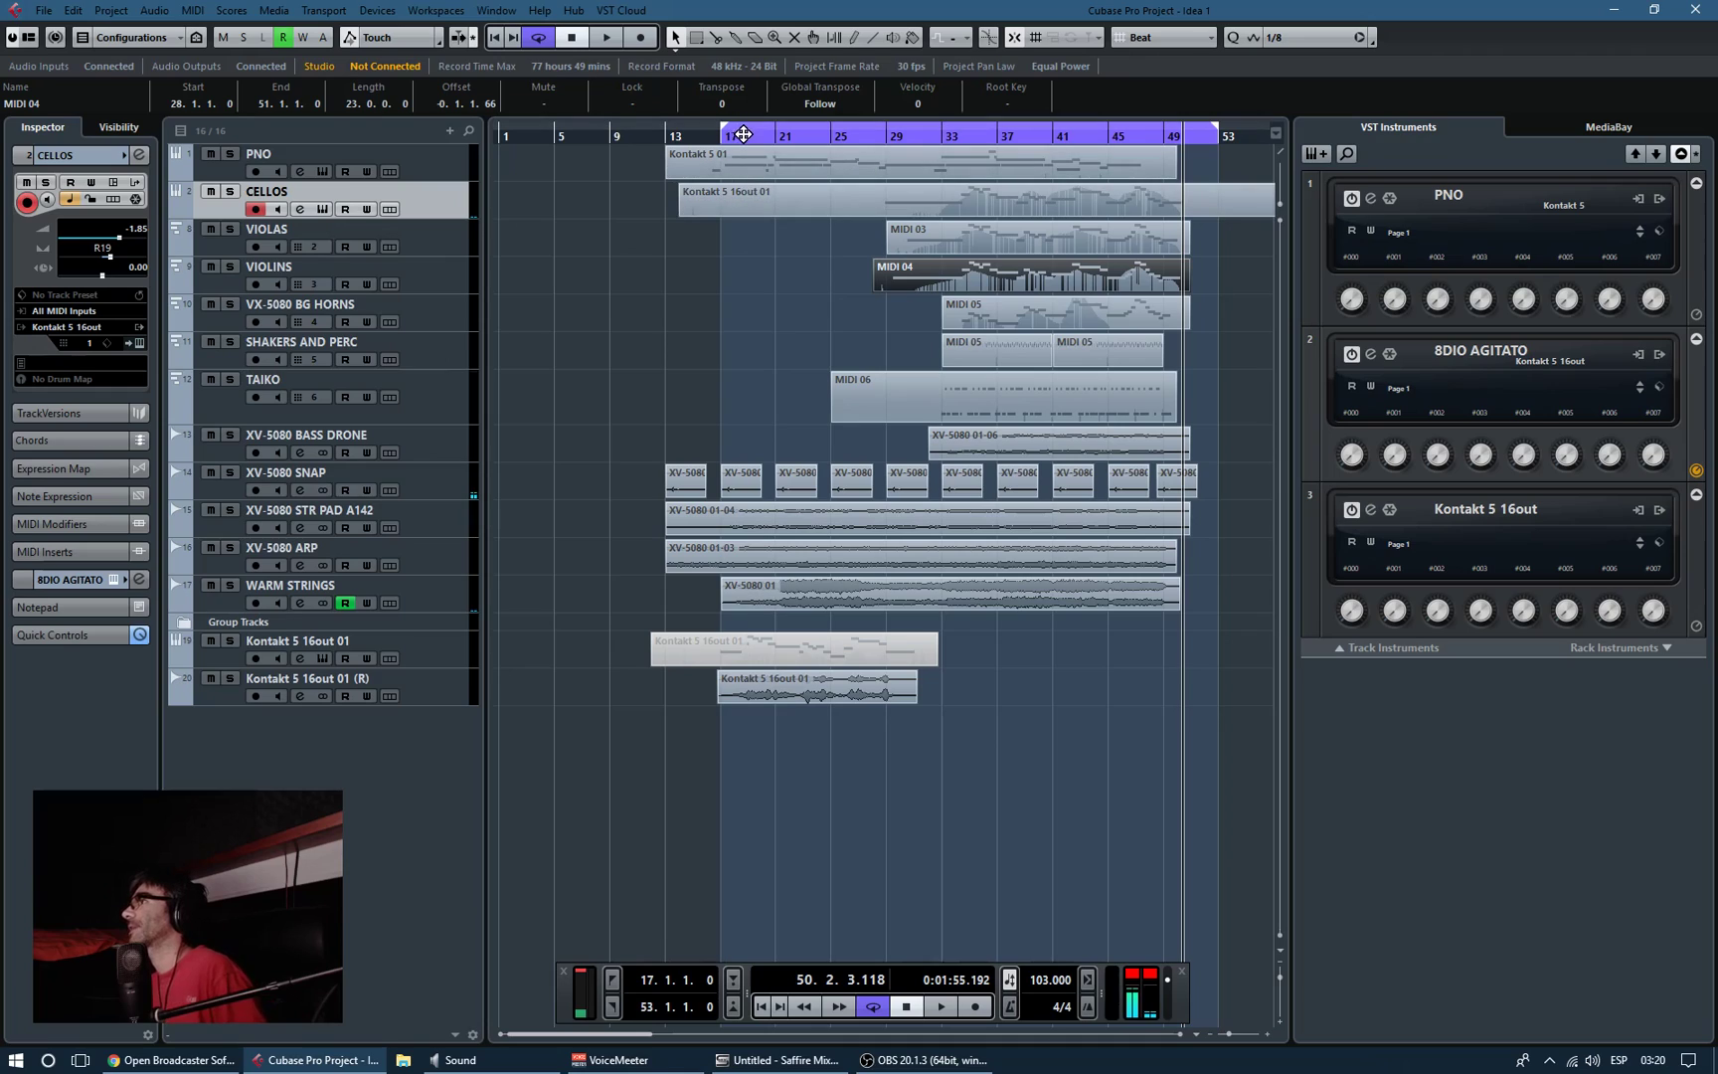
mouse_move(724, 130)
mouse_down()
mouse_move(888, 155)
mouse_move(880, 167)
mouse_up()
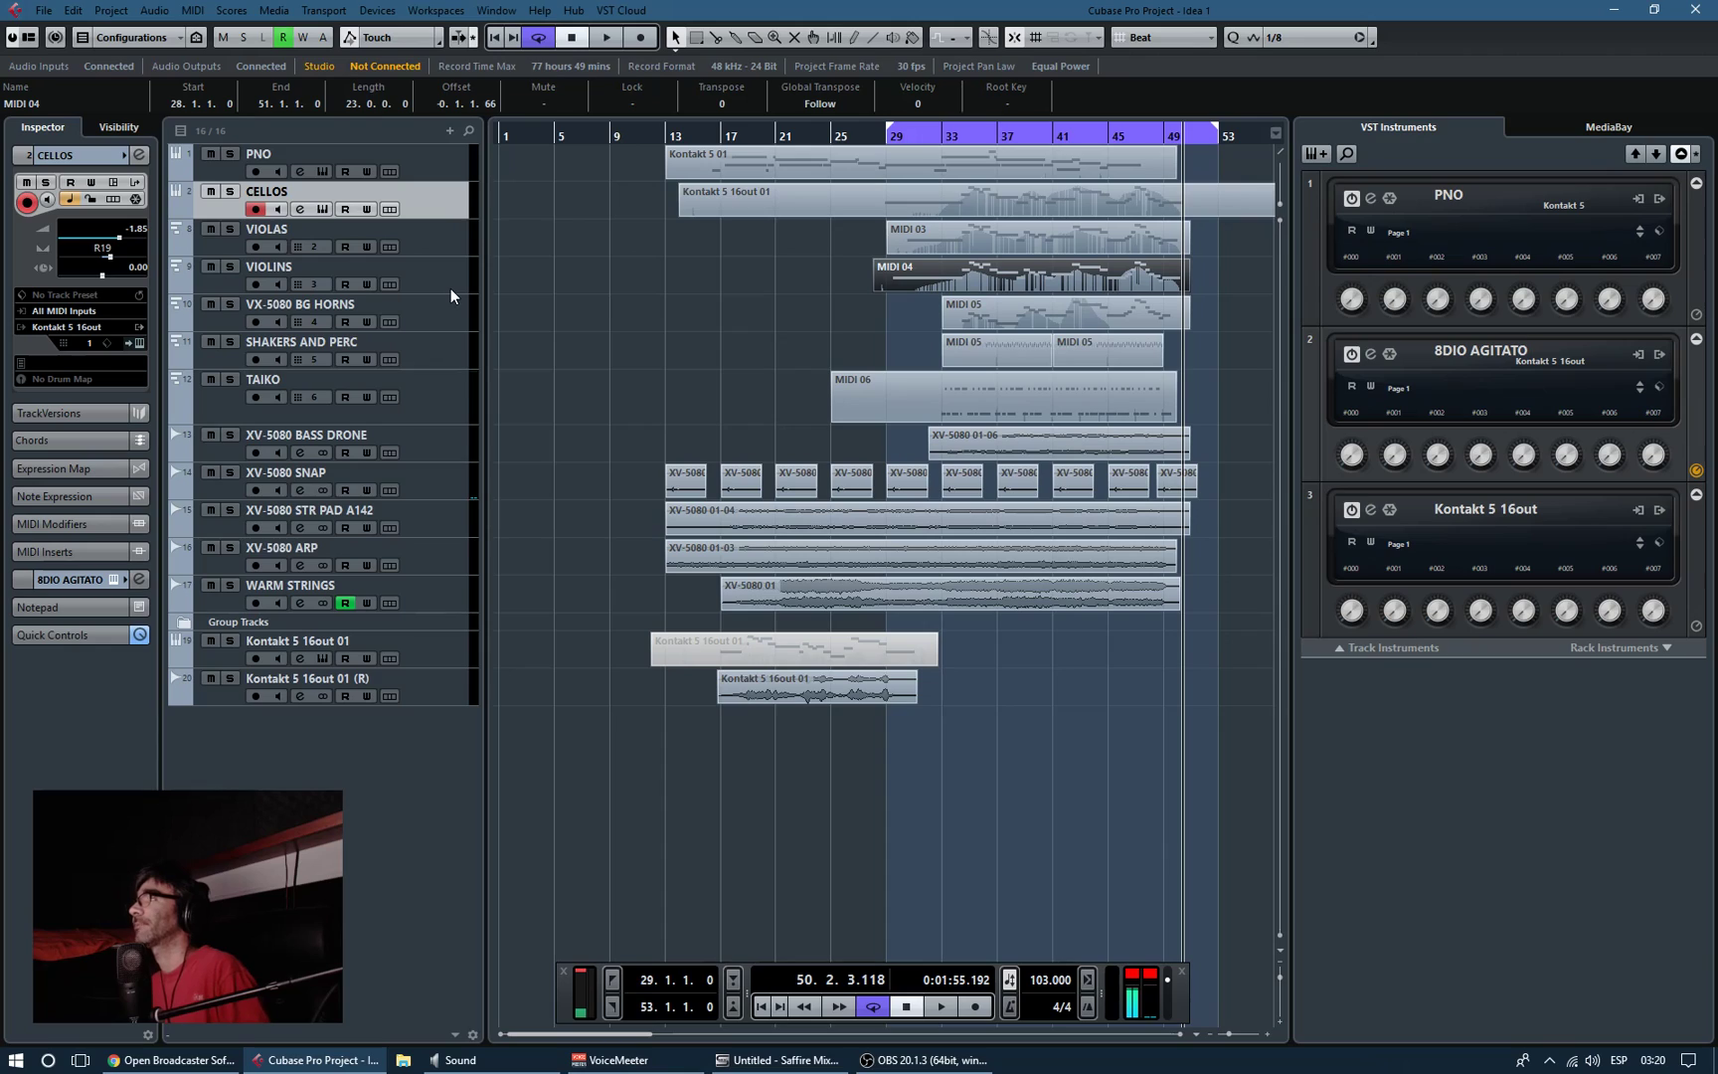
key(F3)
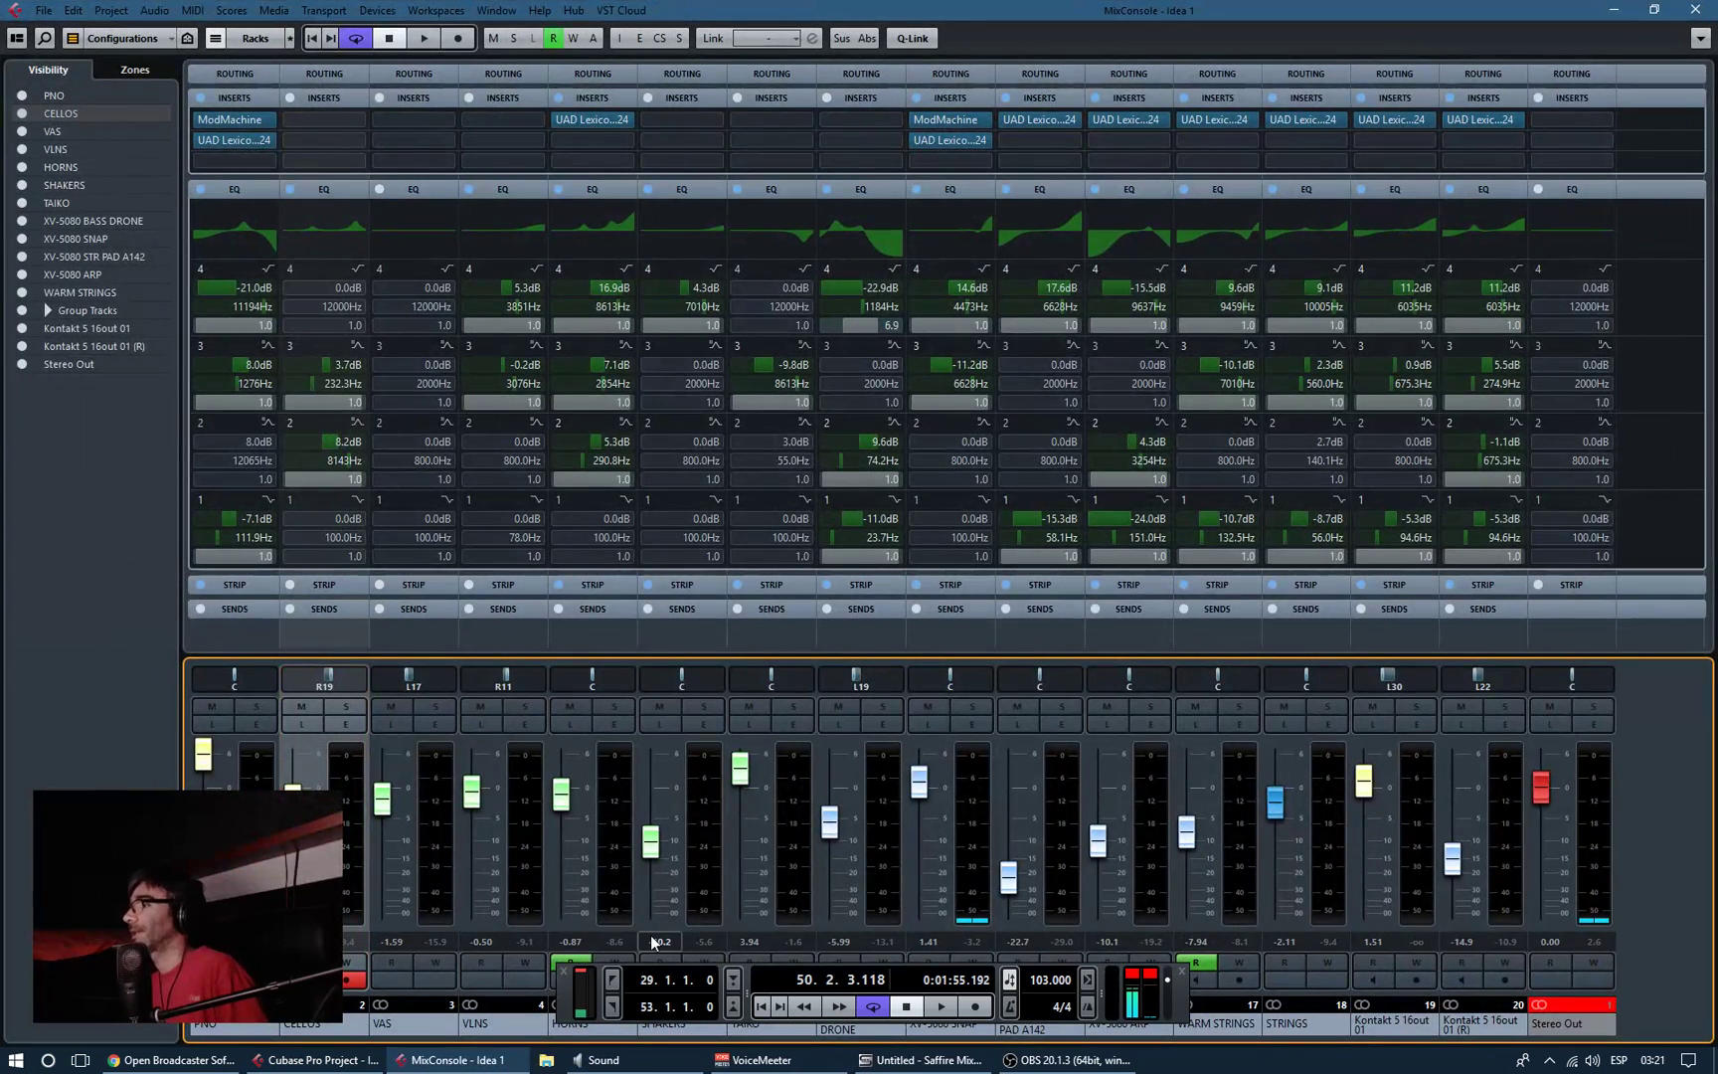
key(F2)
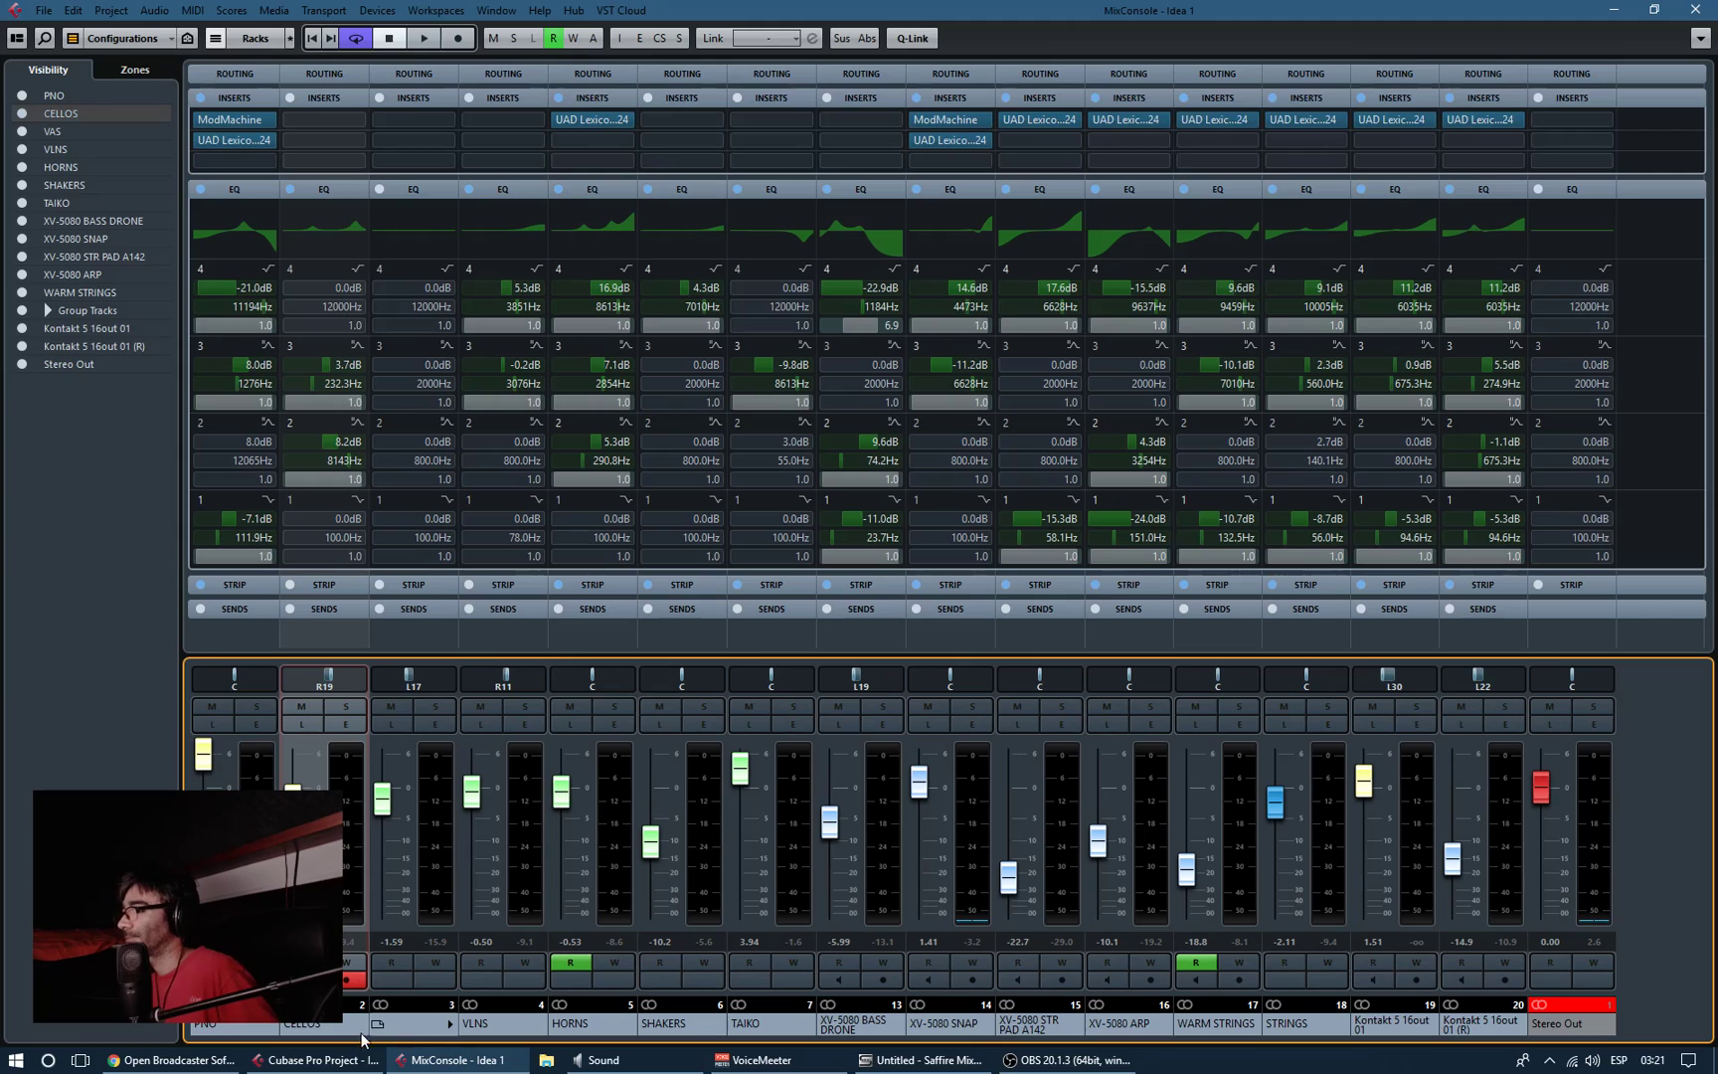
Step: Solo the CELLOS channel, bypass the UAD Lexicon 224 insert on the STRINGS group channel, and start playback
click(418, 1032)
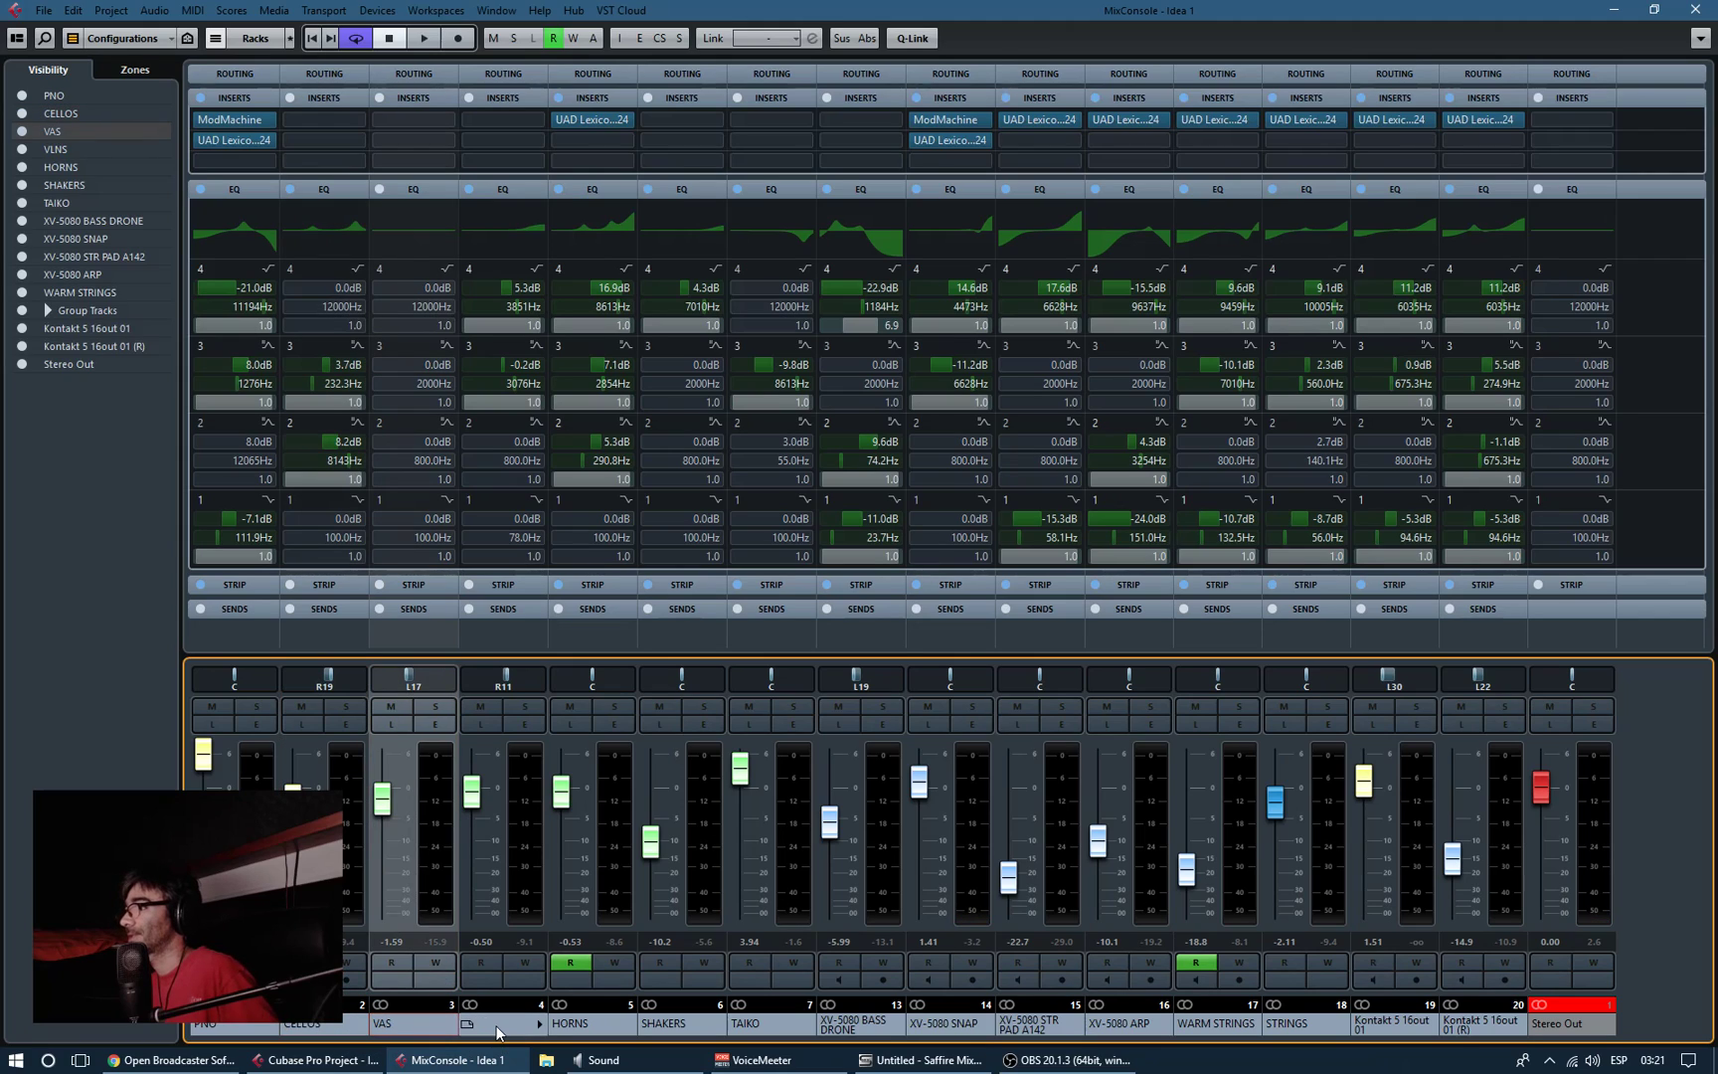
click(497, 1032)
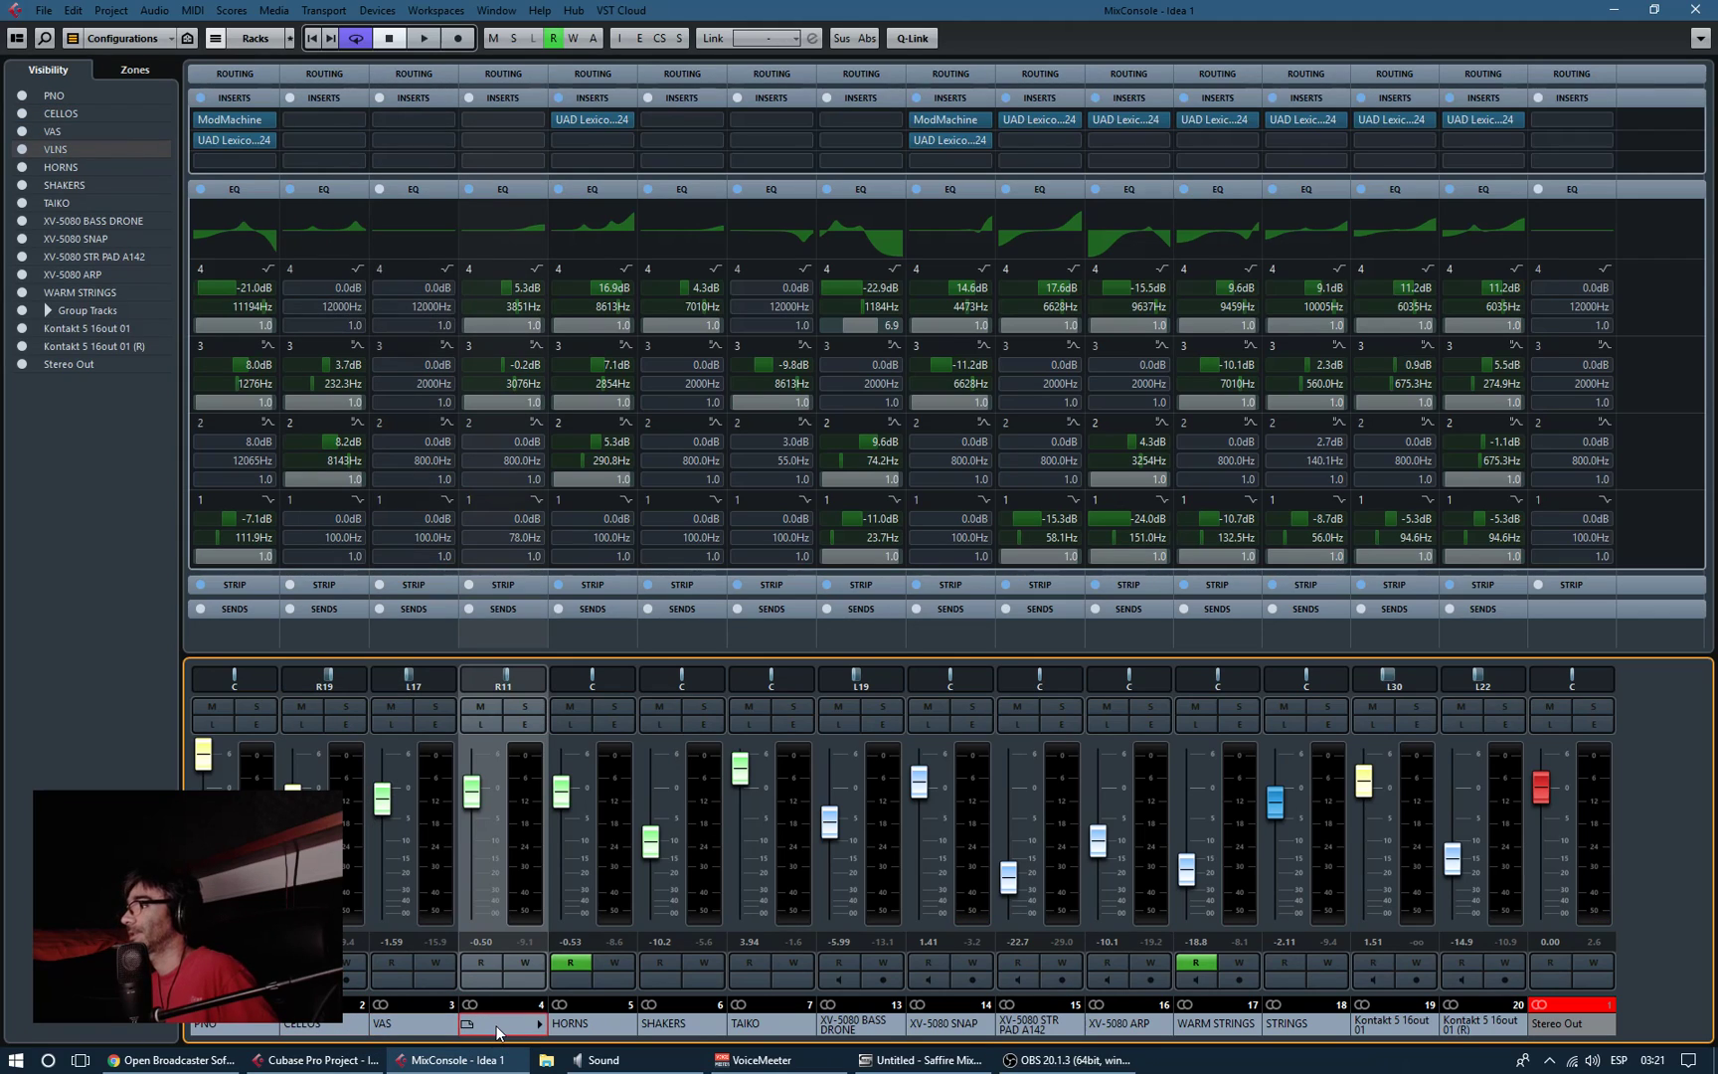
click(352, 710)
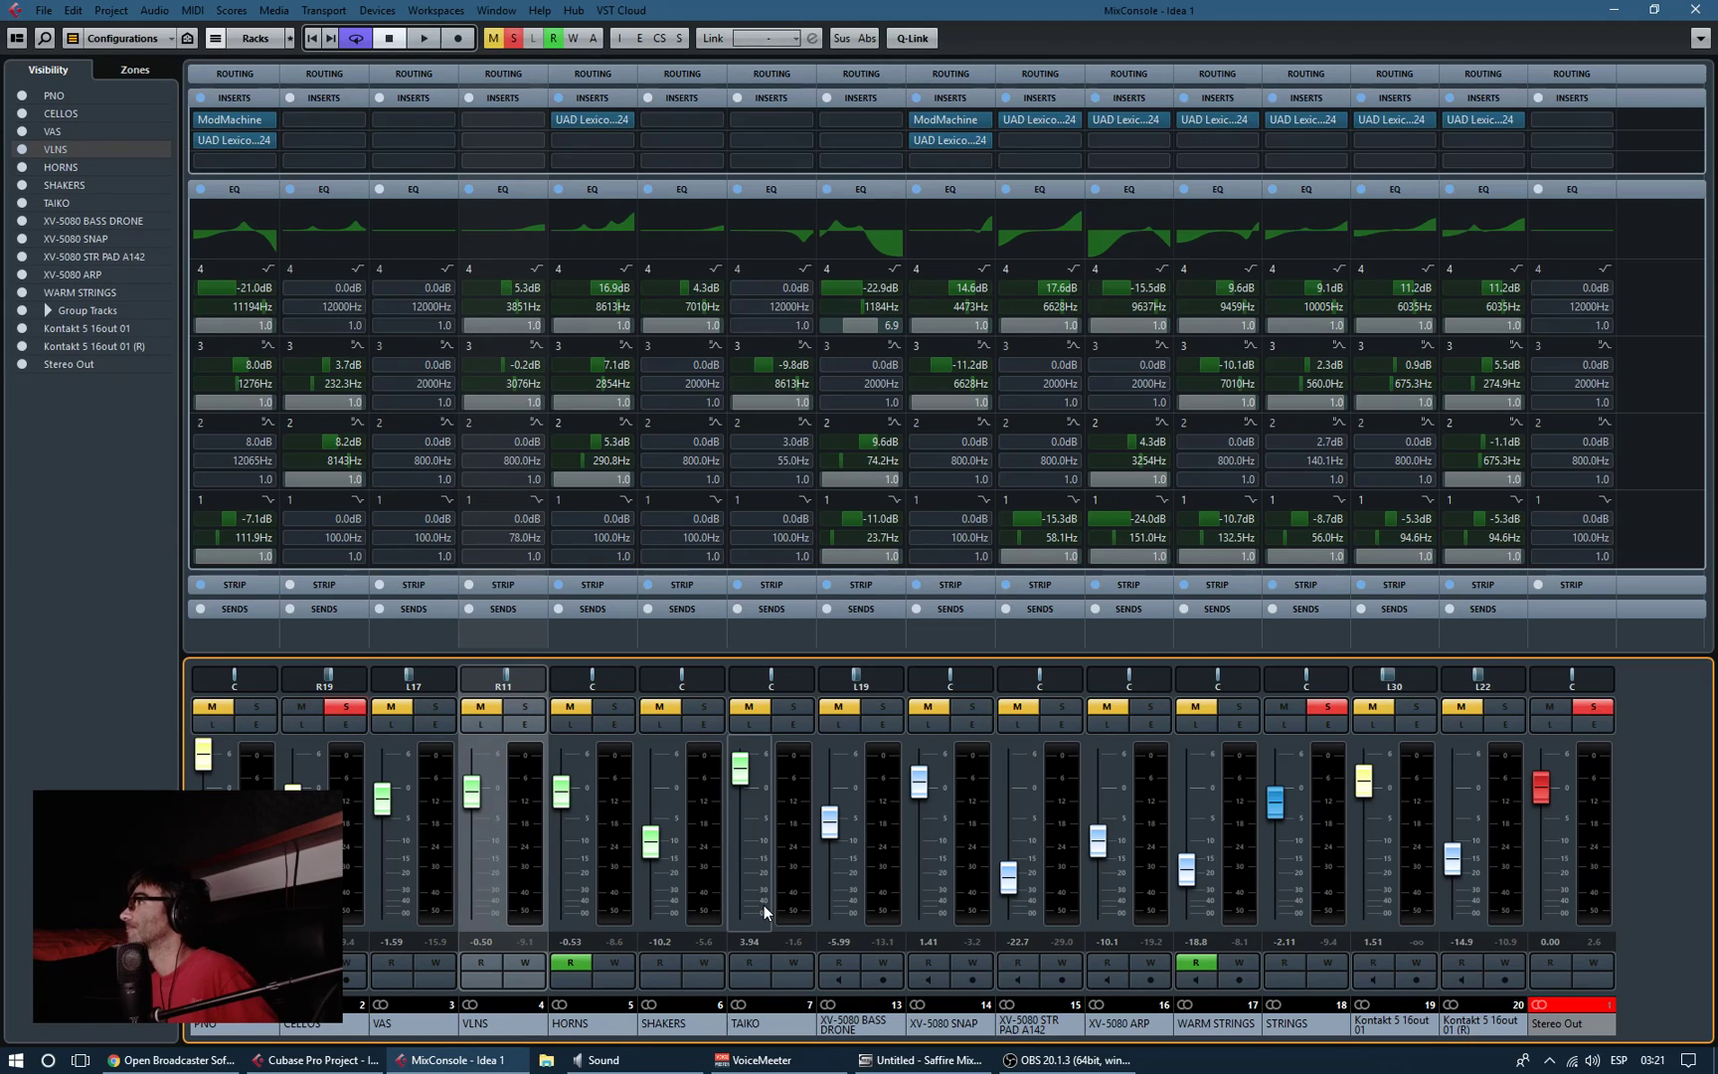
click(1274, 121)
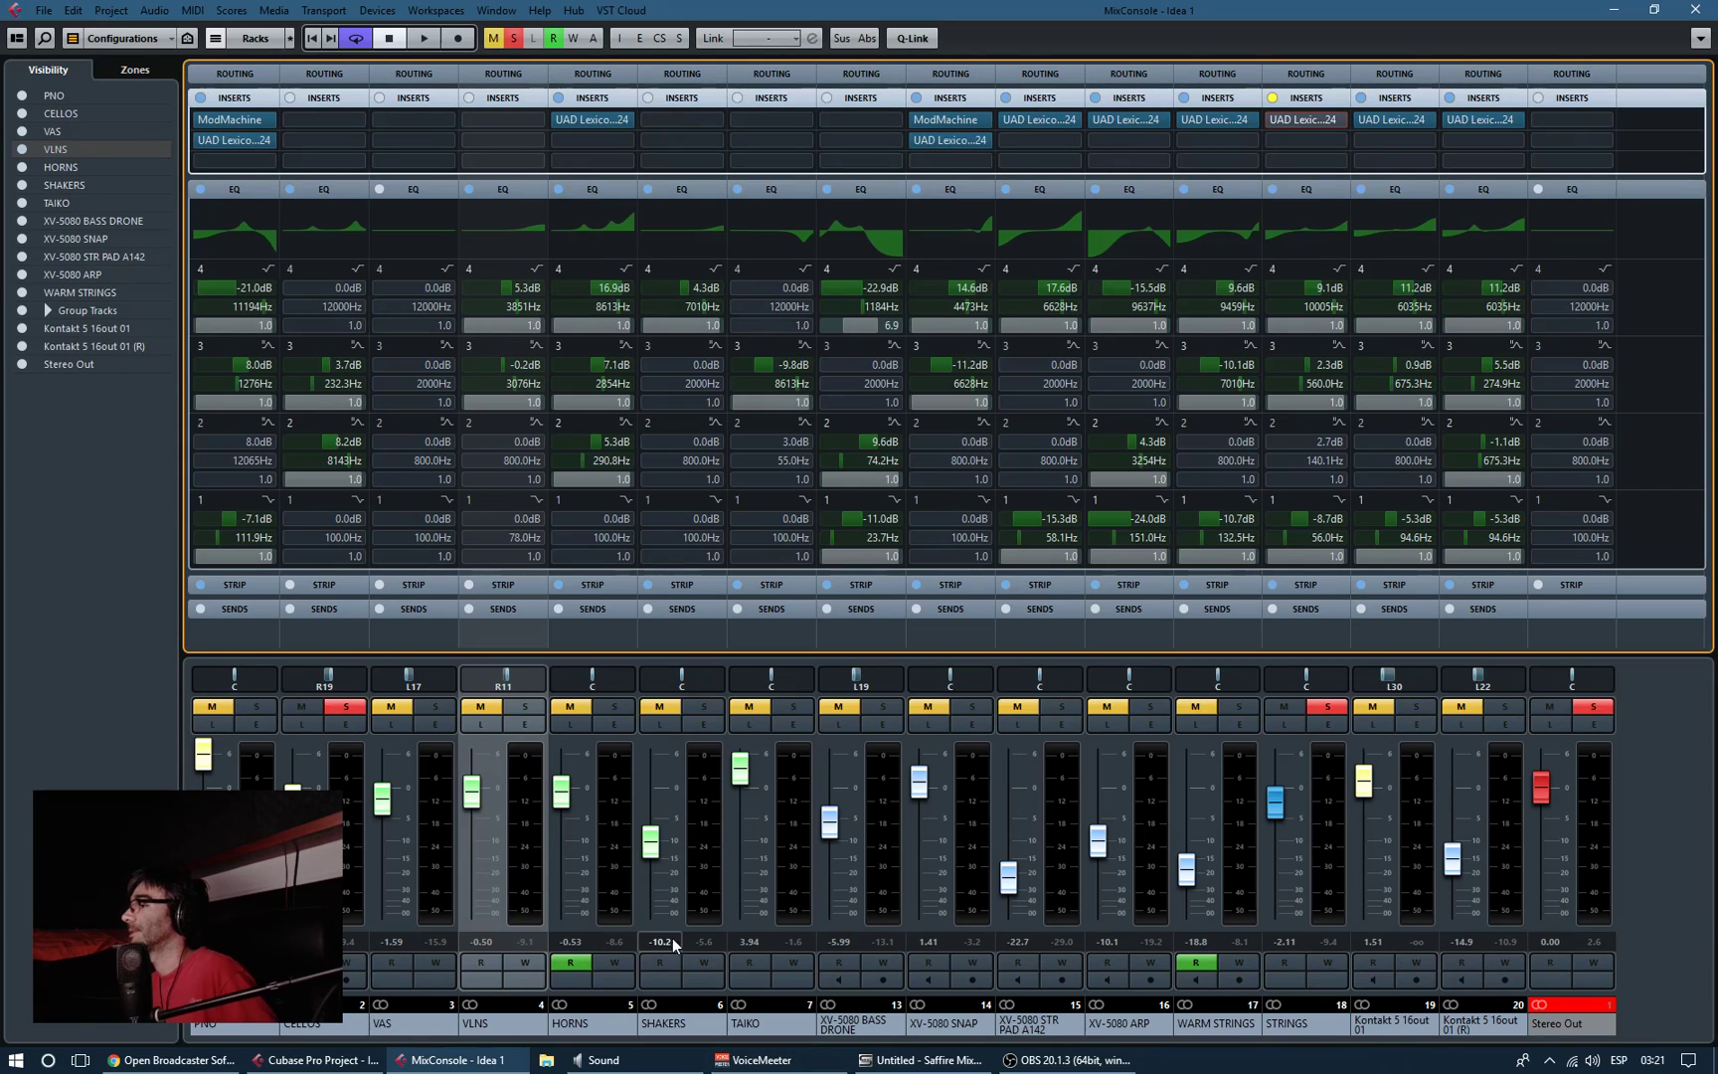
key(space)
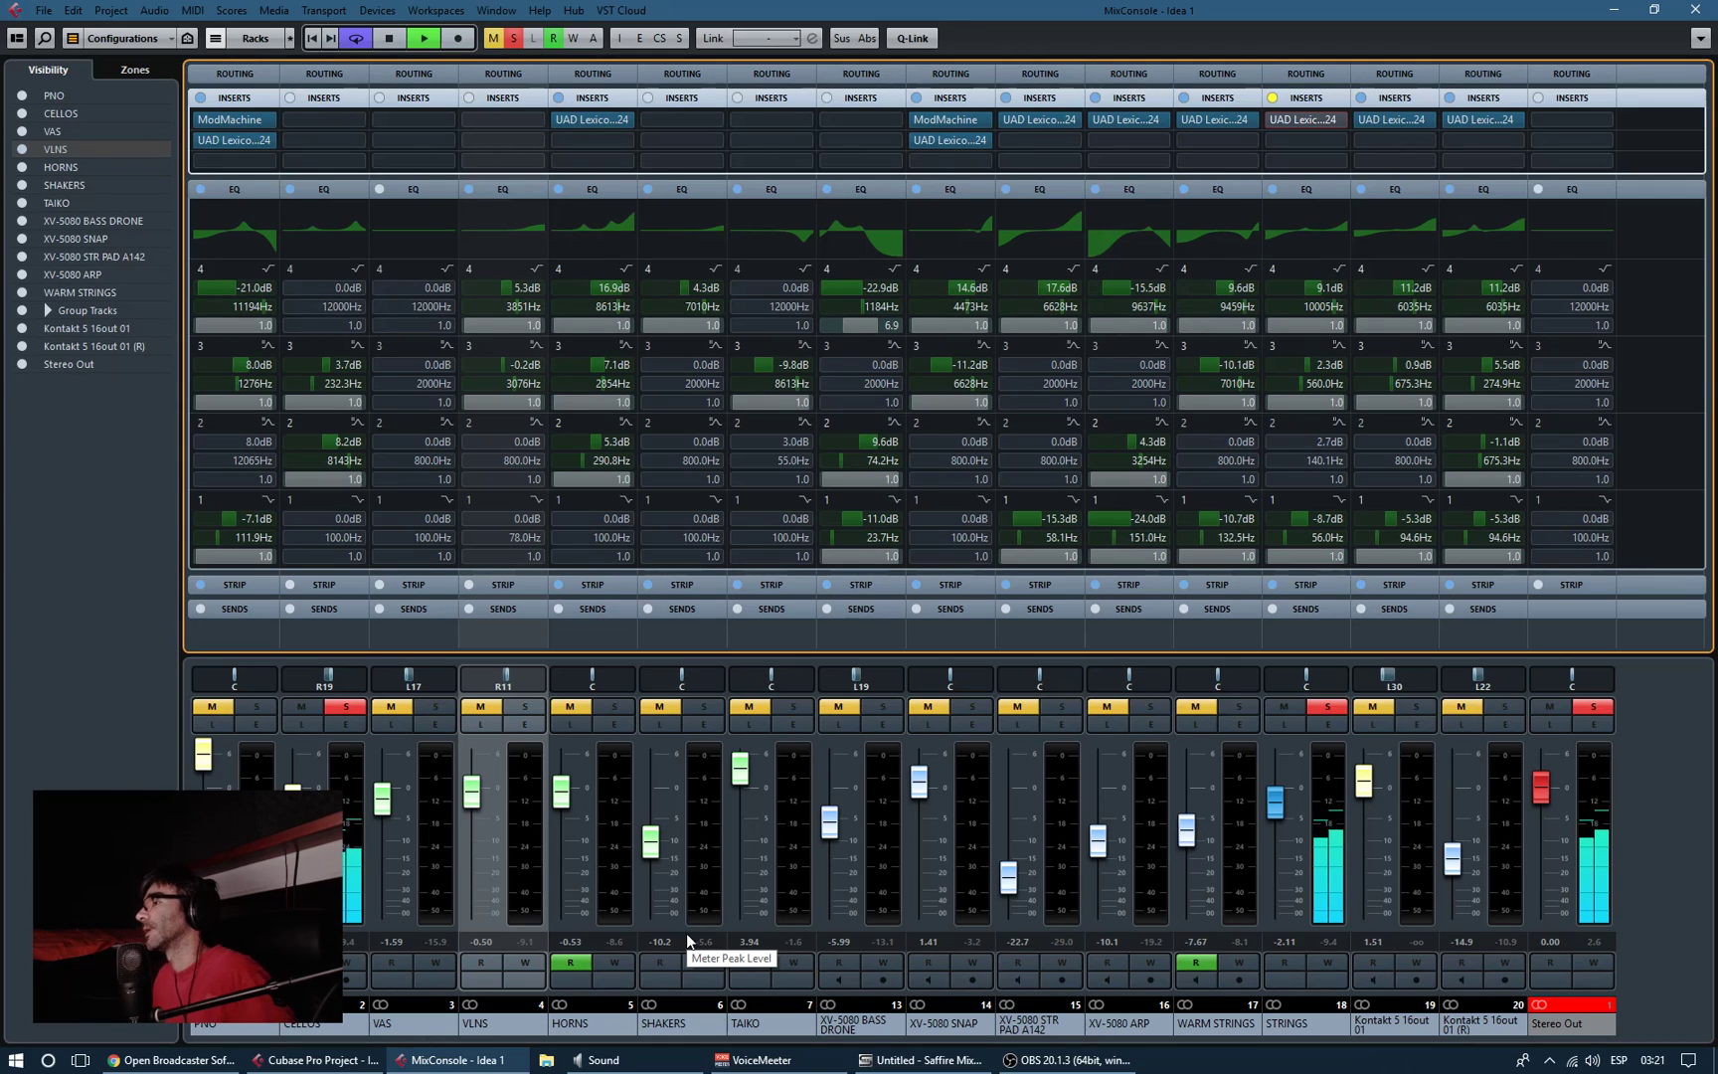
Step: Examine the CELLOS channel's EQ curve during playback, stop playback, and clear the CELLOS solo
click(341, 241)
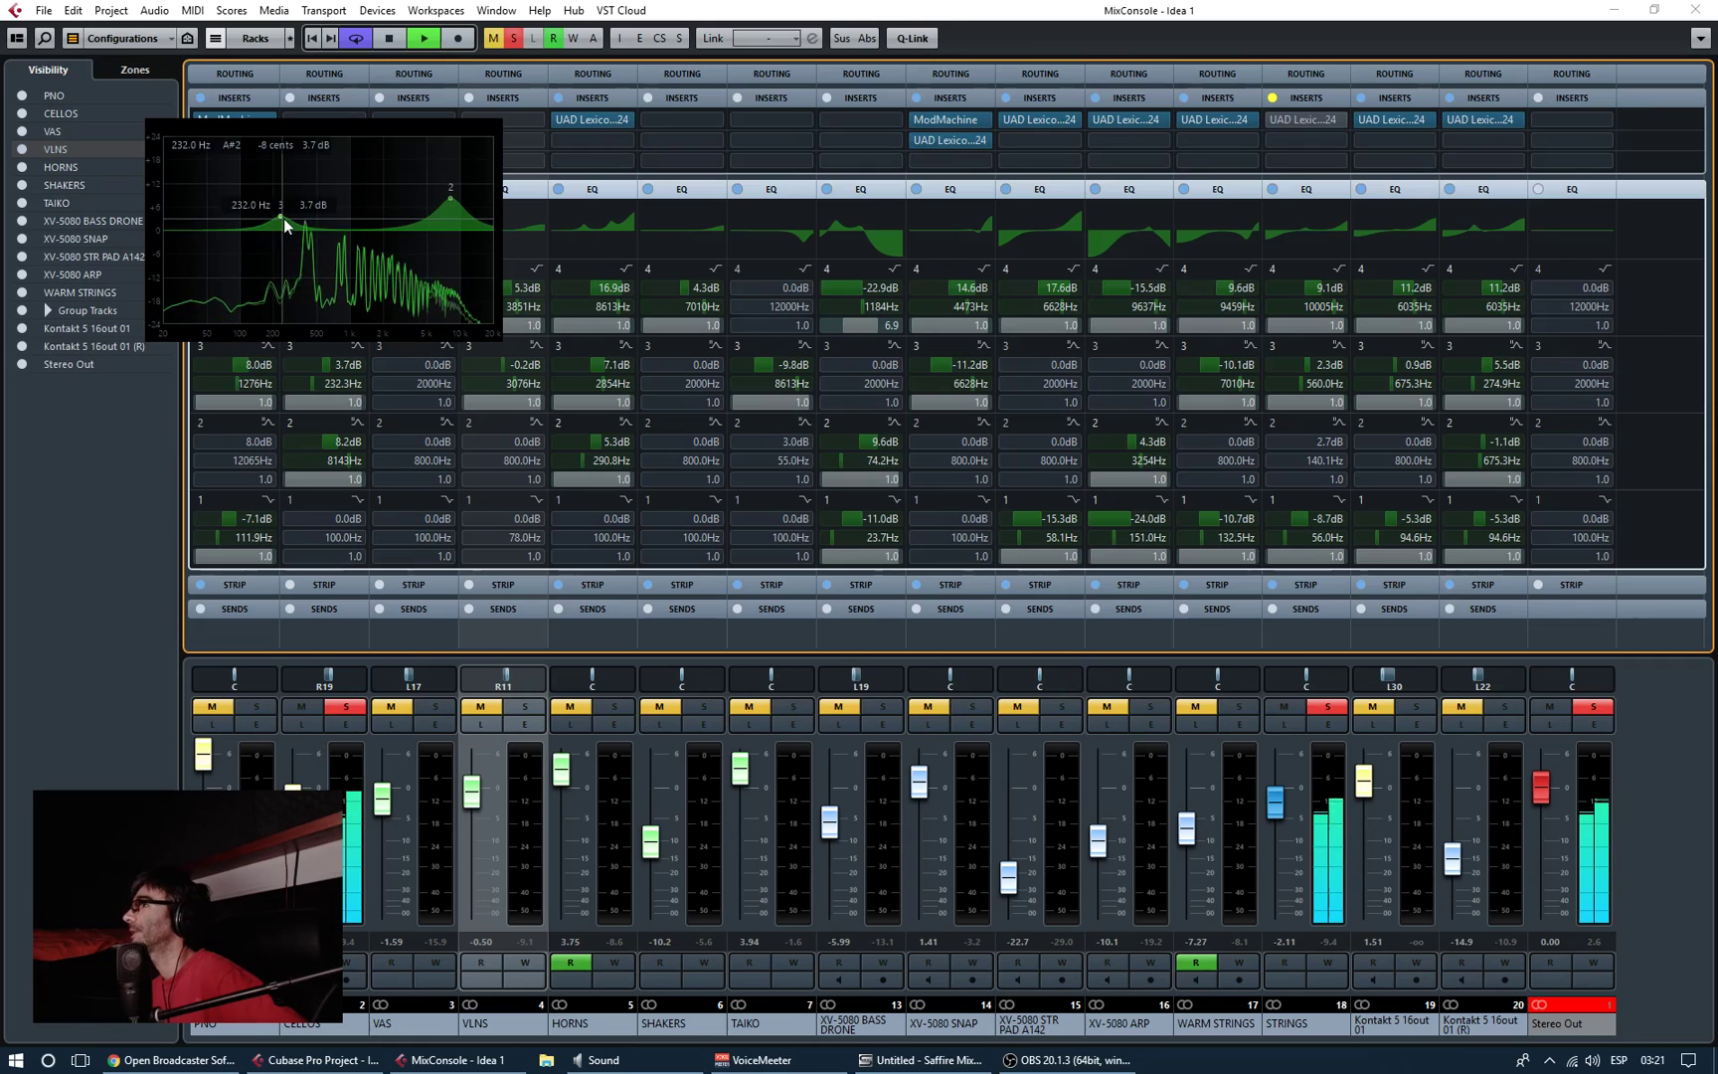
click(350, 235)
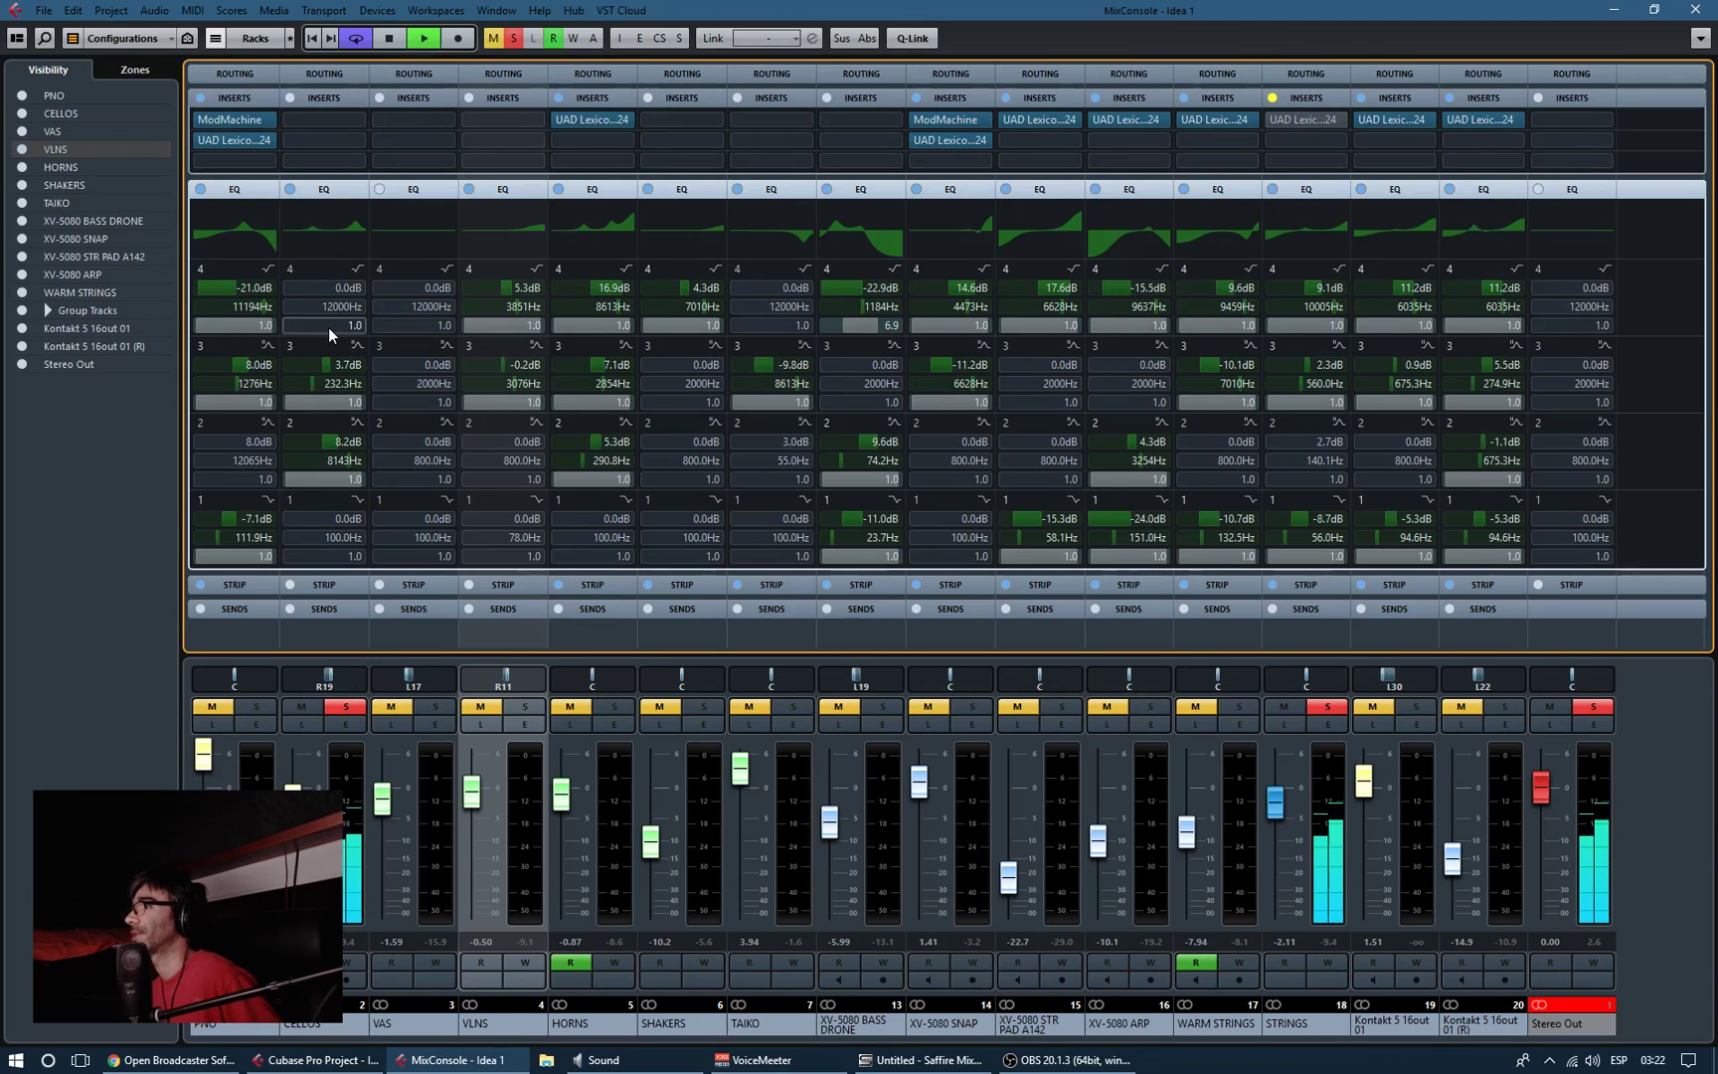
key(space)
click(353, 707)
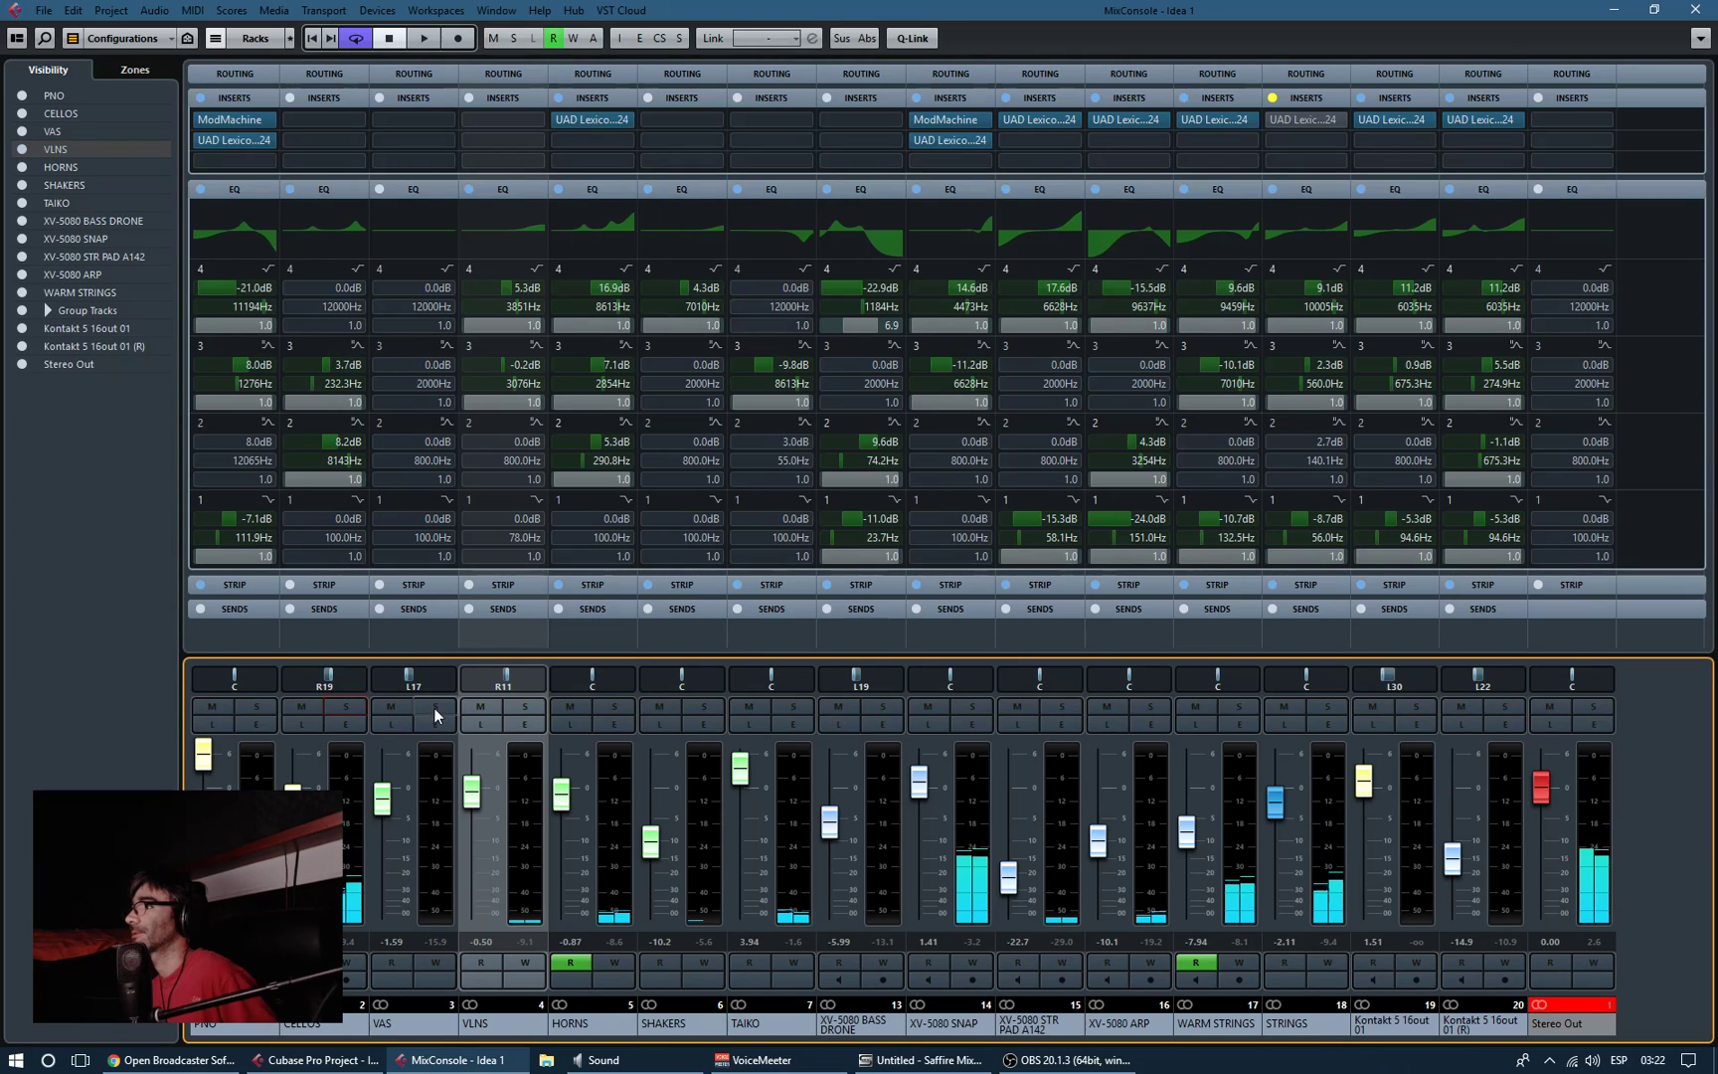
Step: Audition the VAS and VLNS channels in solo, one after the other, and stop playback
click(435, 707)
key(space)
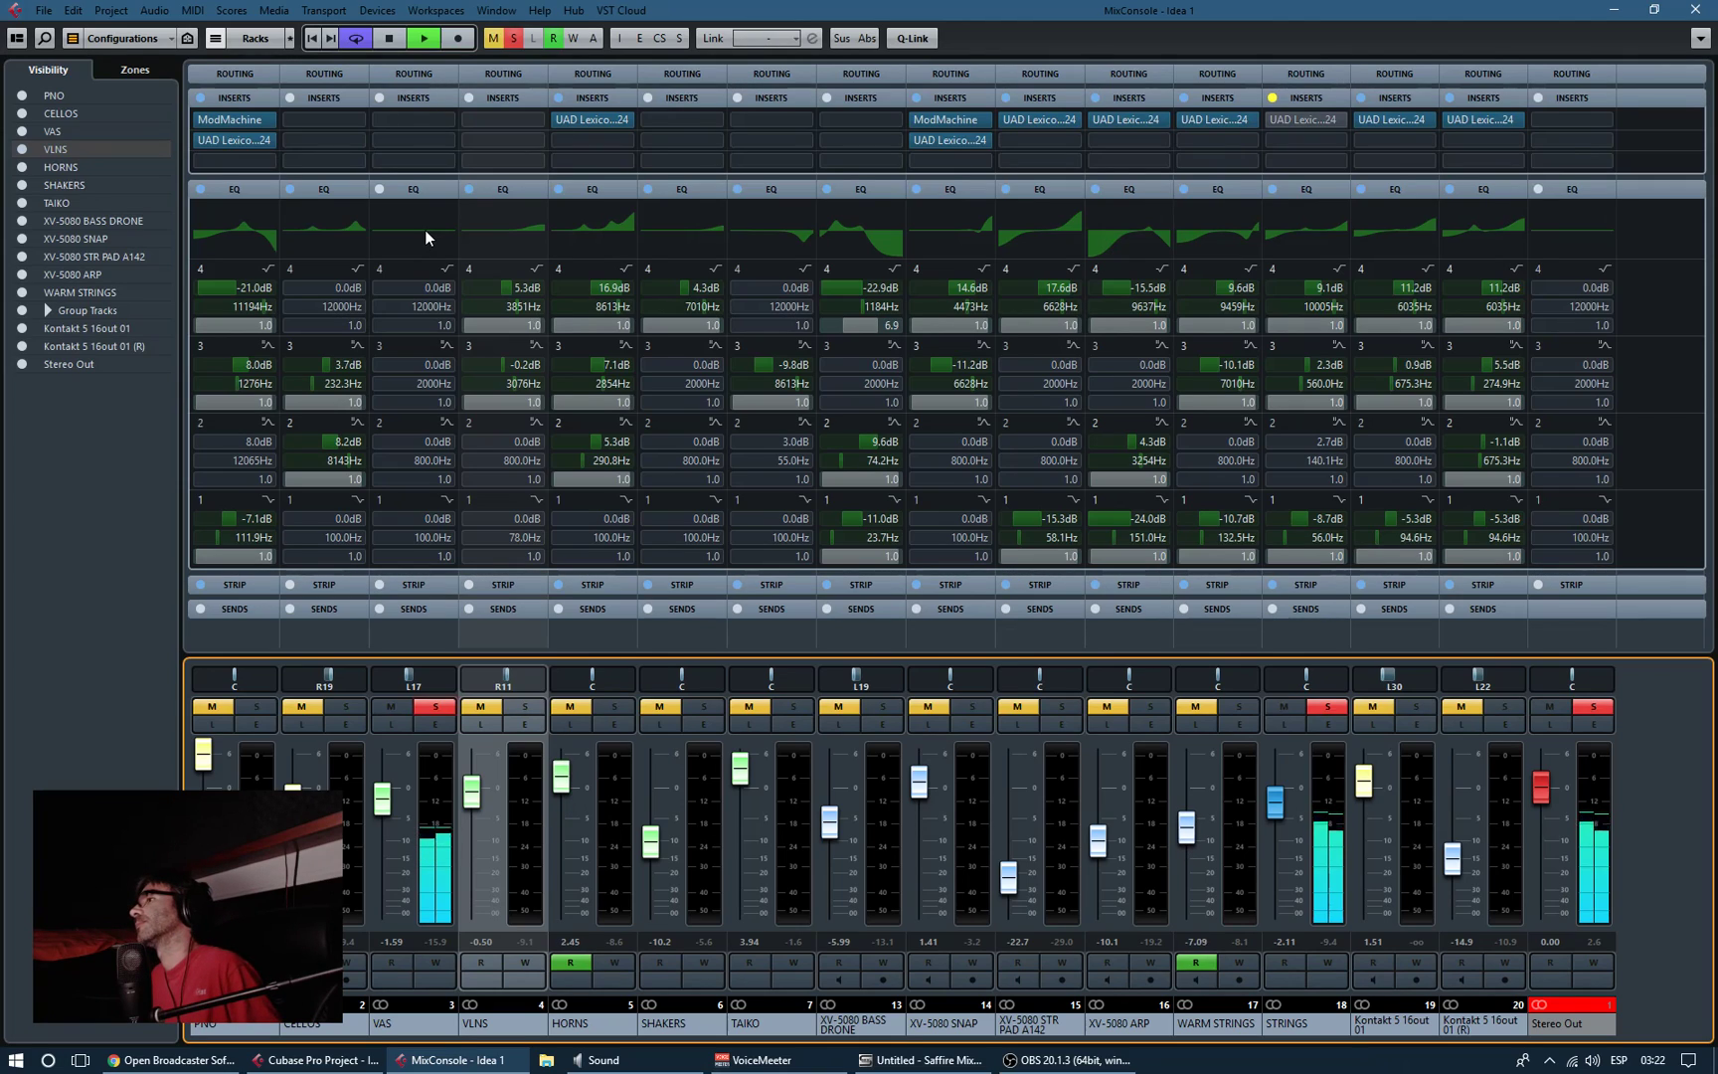
key(space)
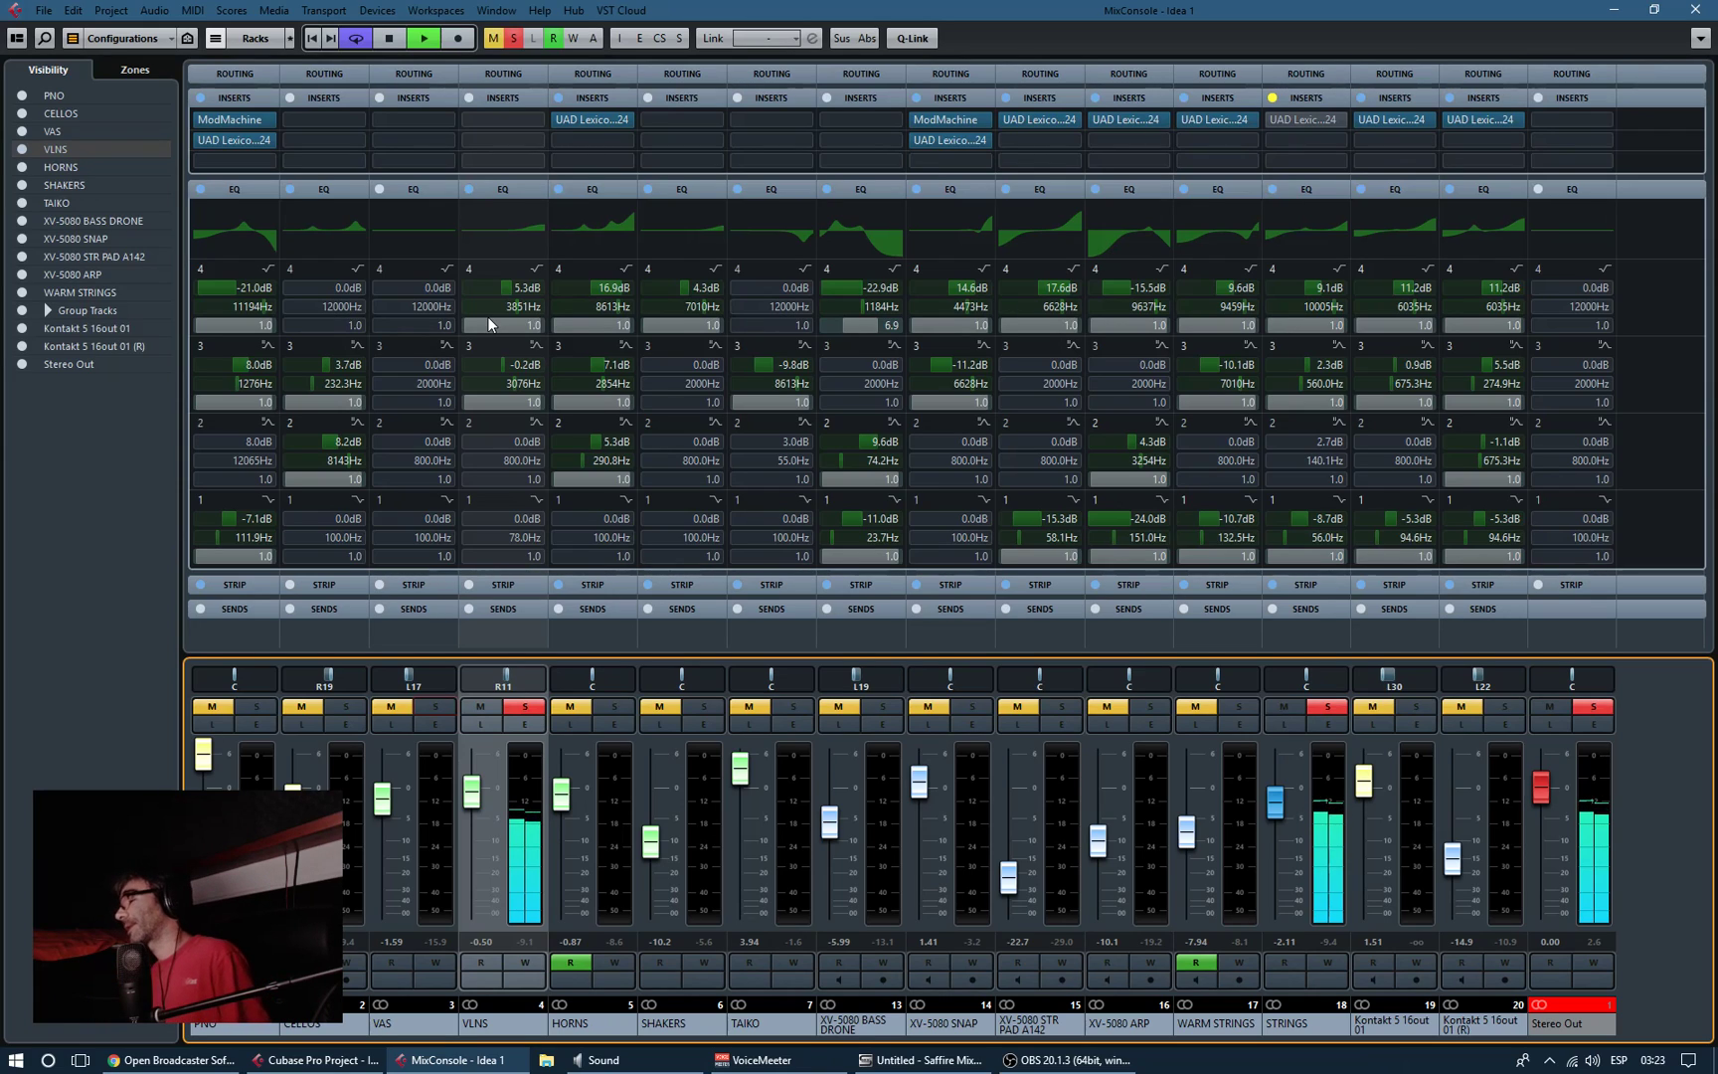
key(space)
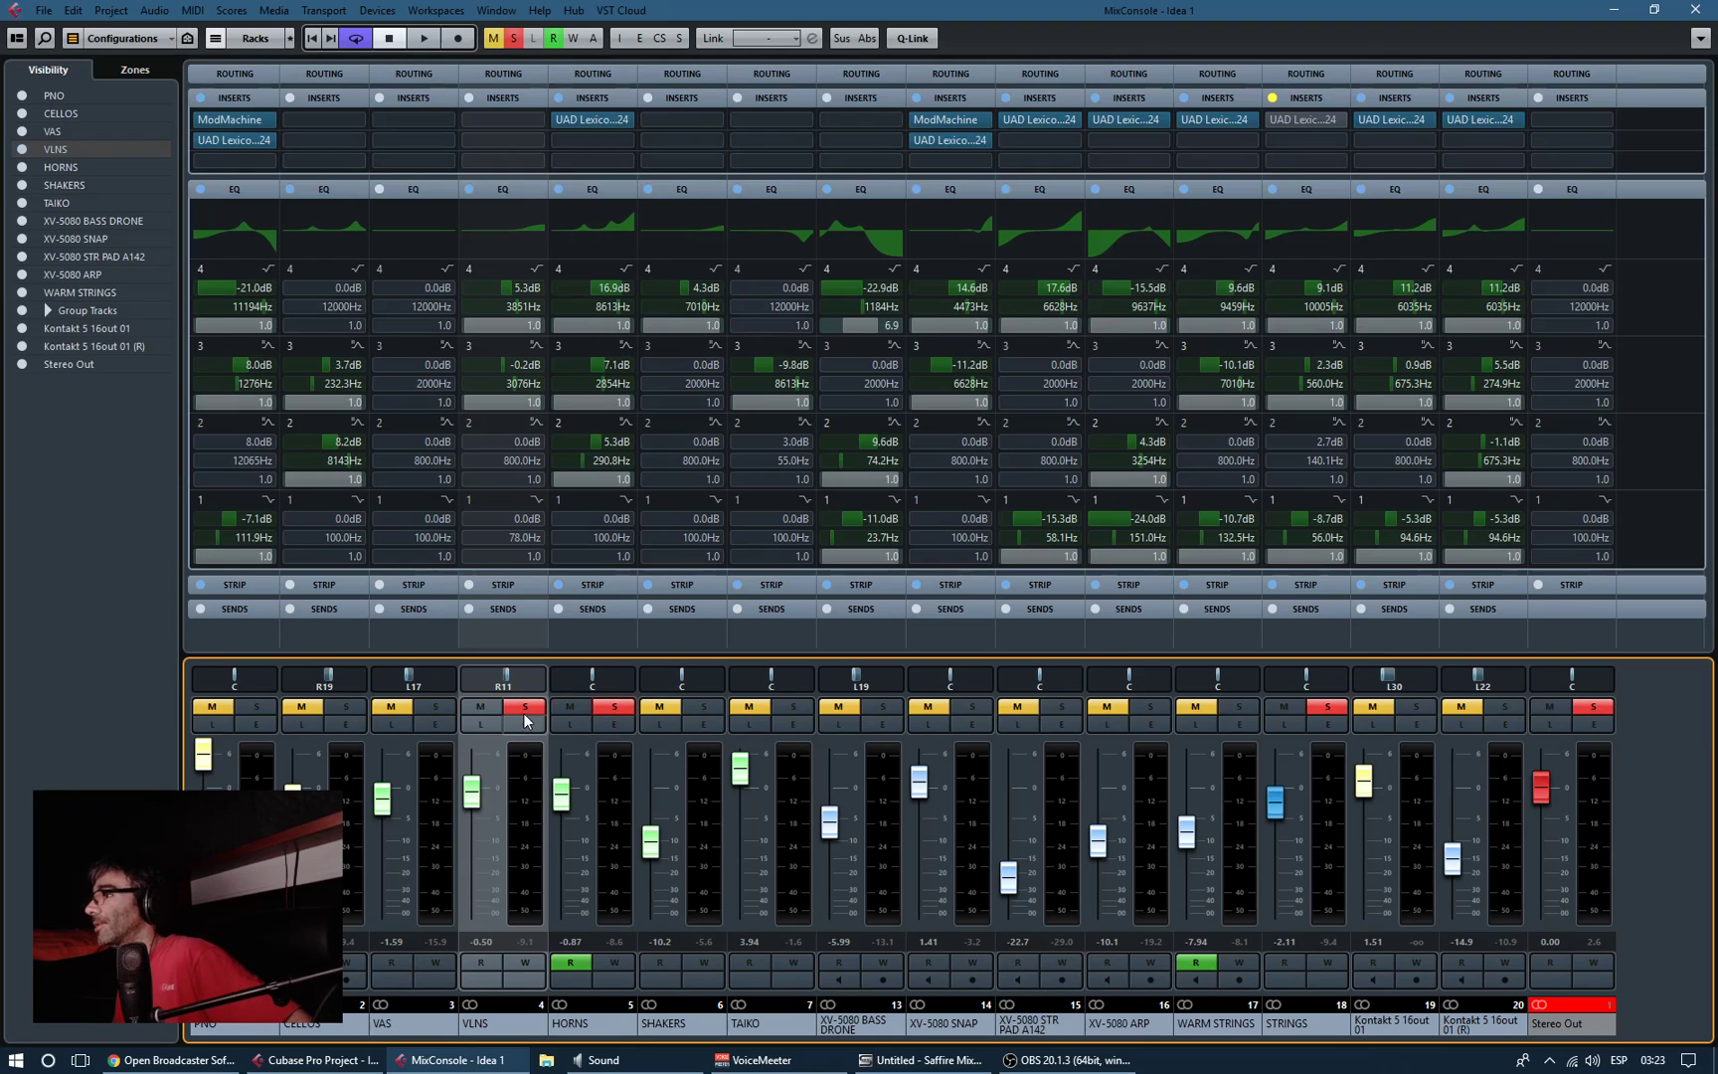
Step: Clear the HORNS solo and play the CELLOS, VAS and VLNS channels soloed together
click(620, 707)
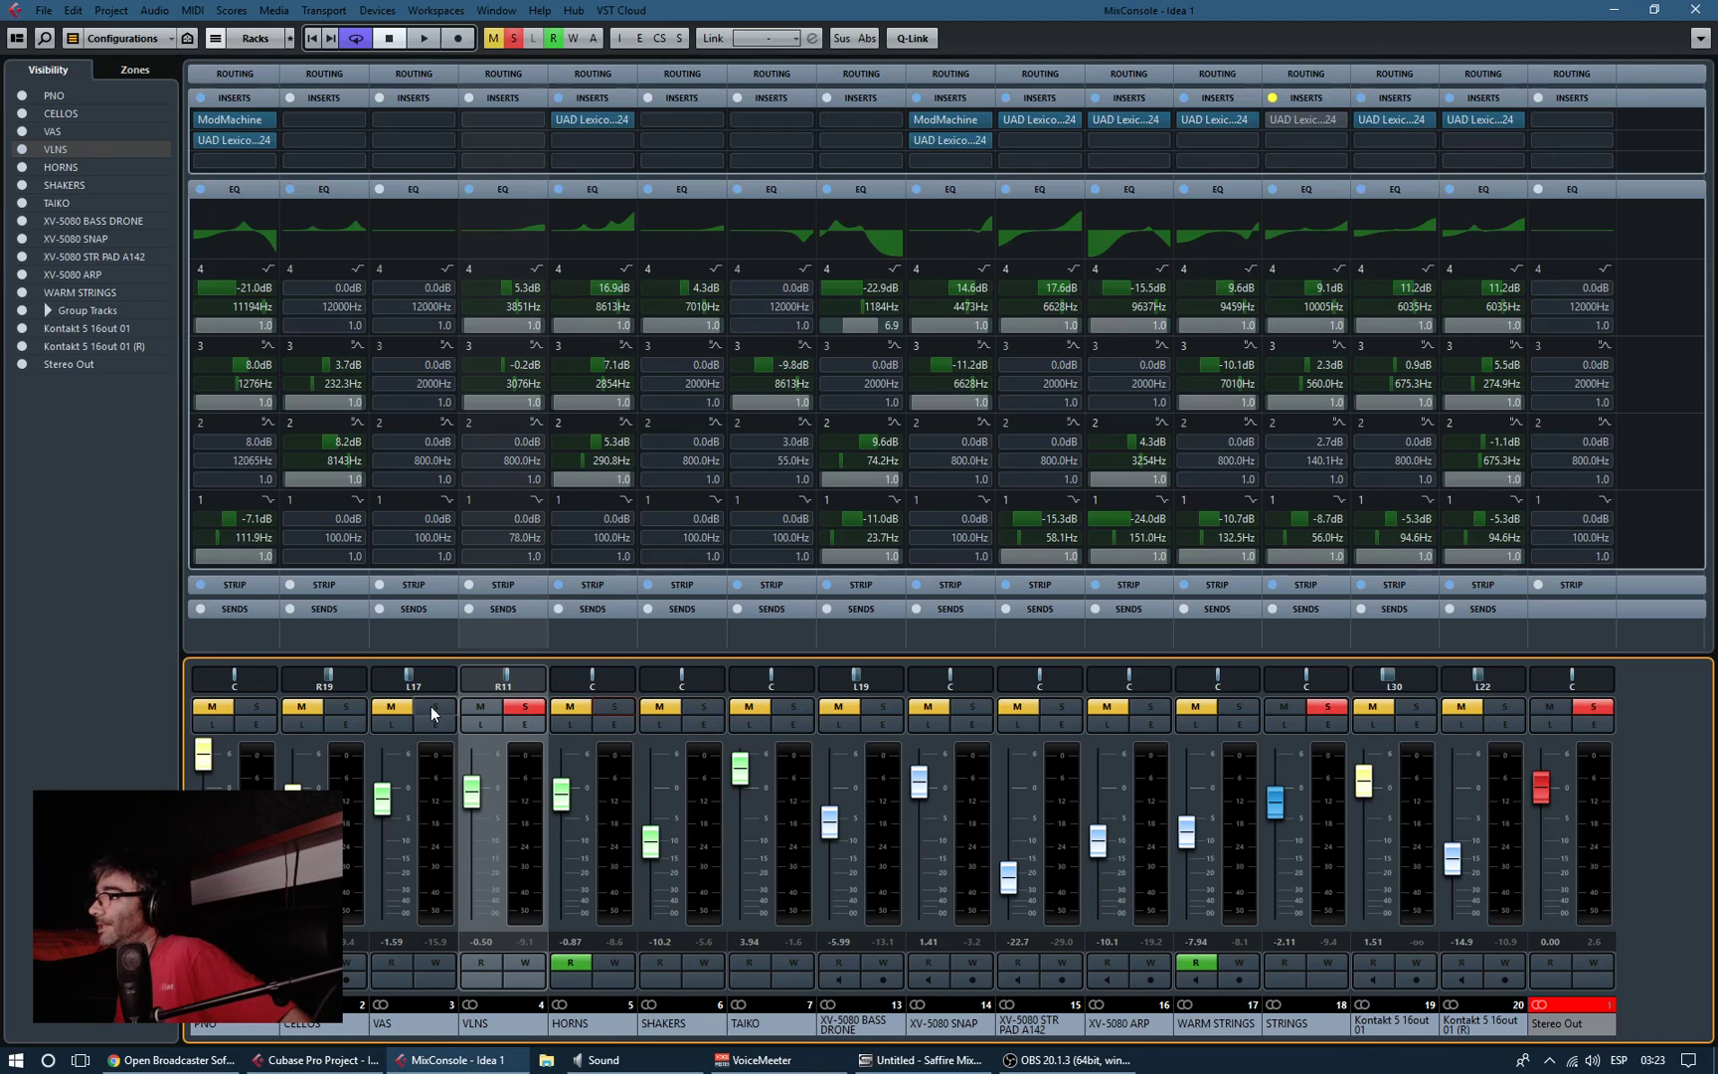
click(347, 706)
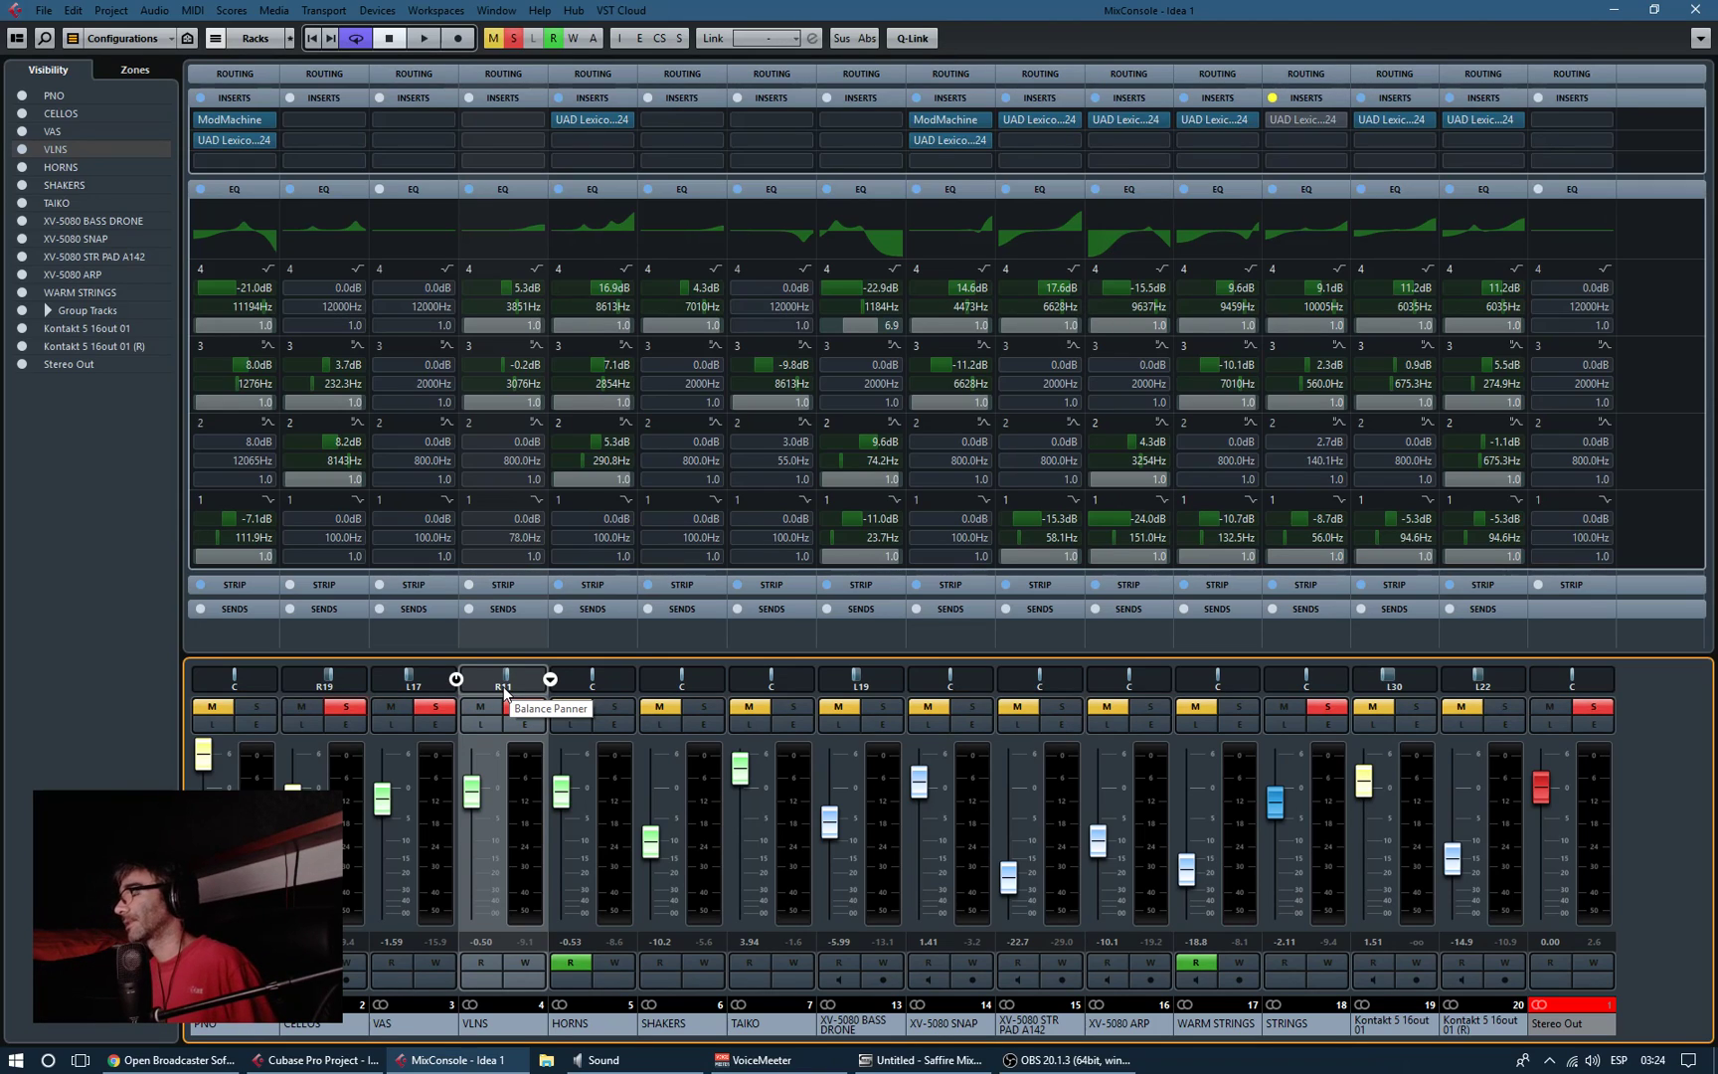
key(space)
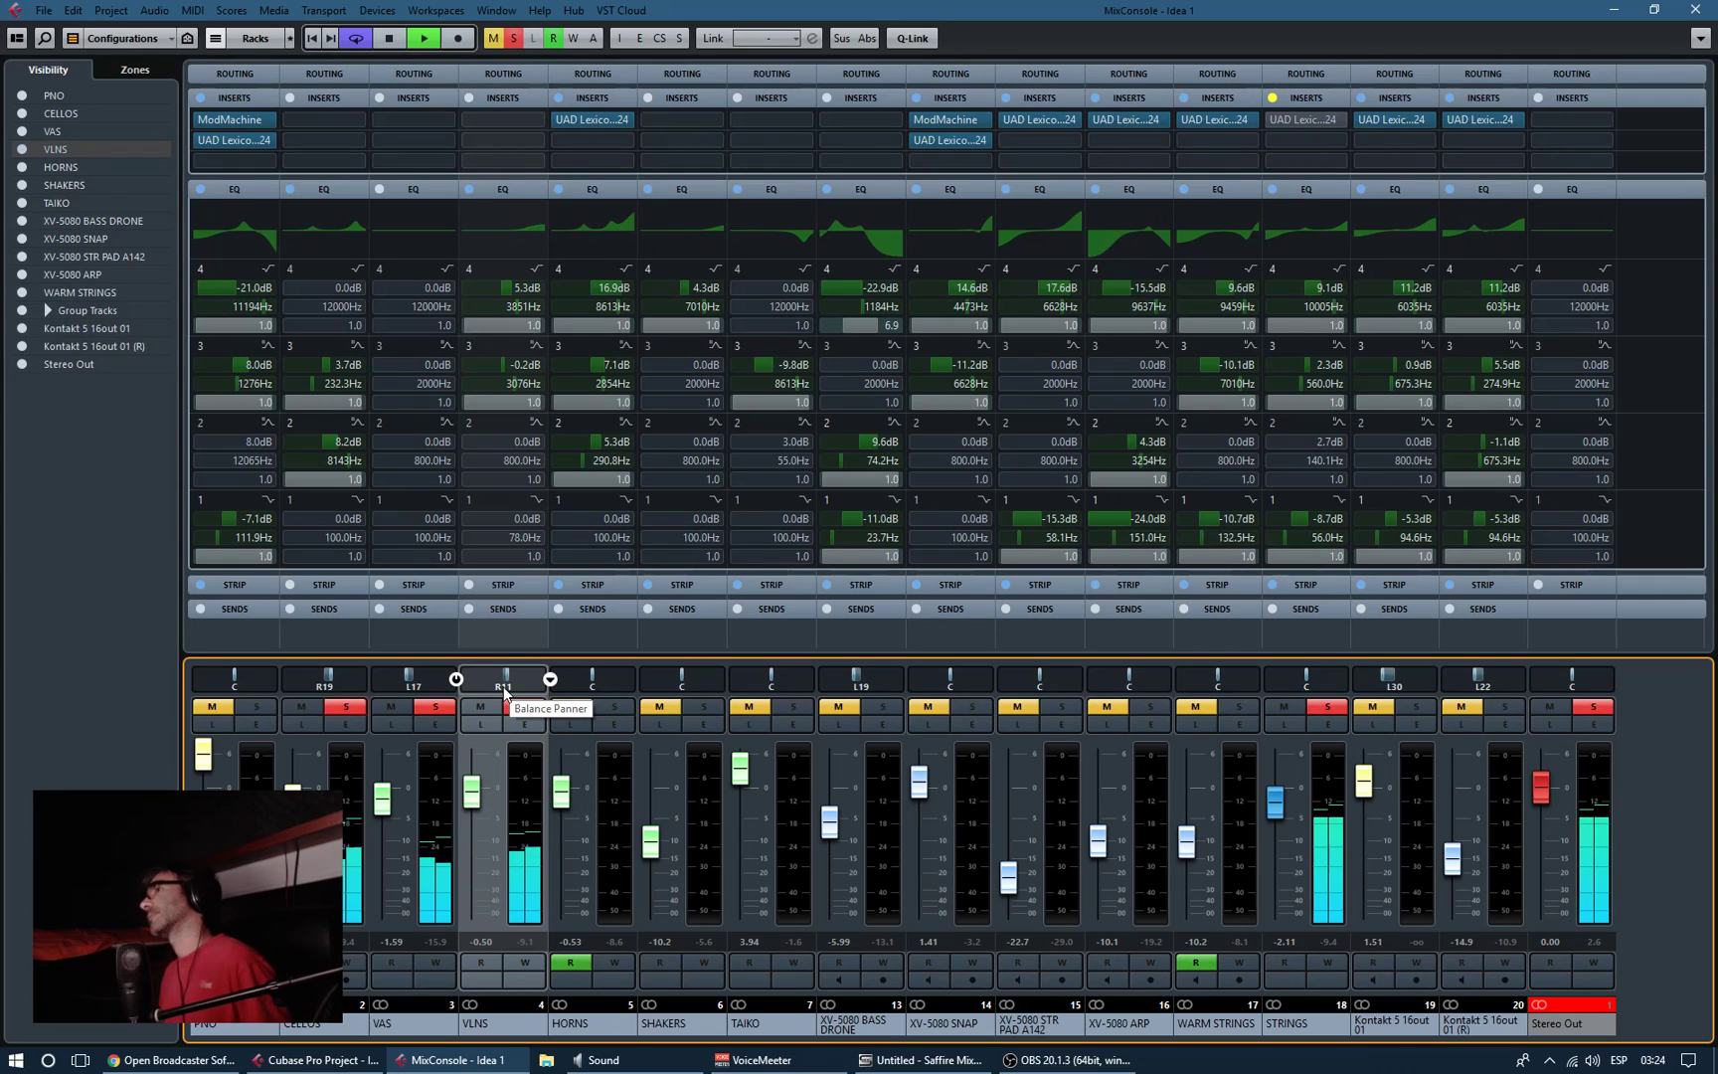
click(525, 706)
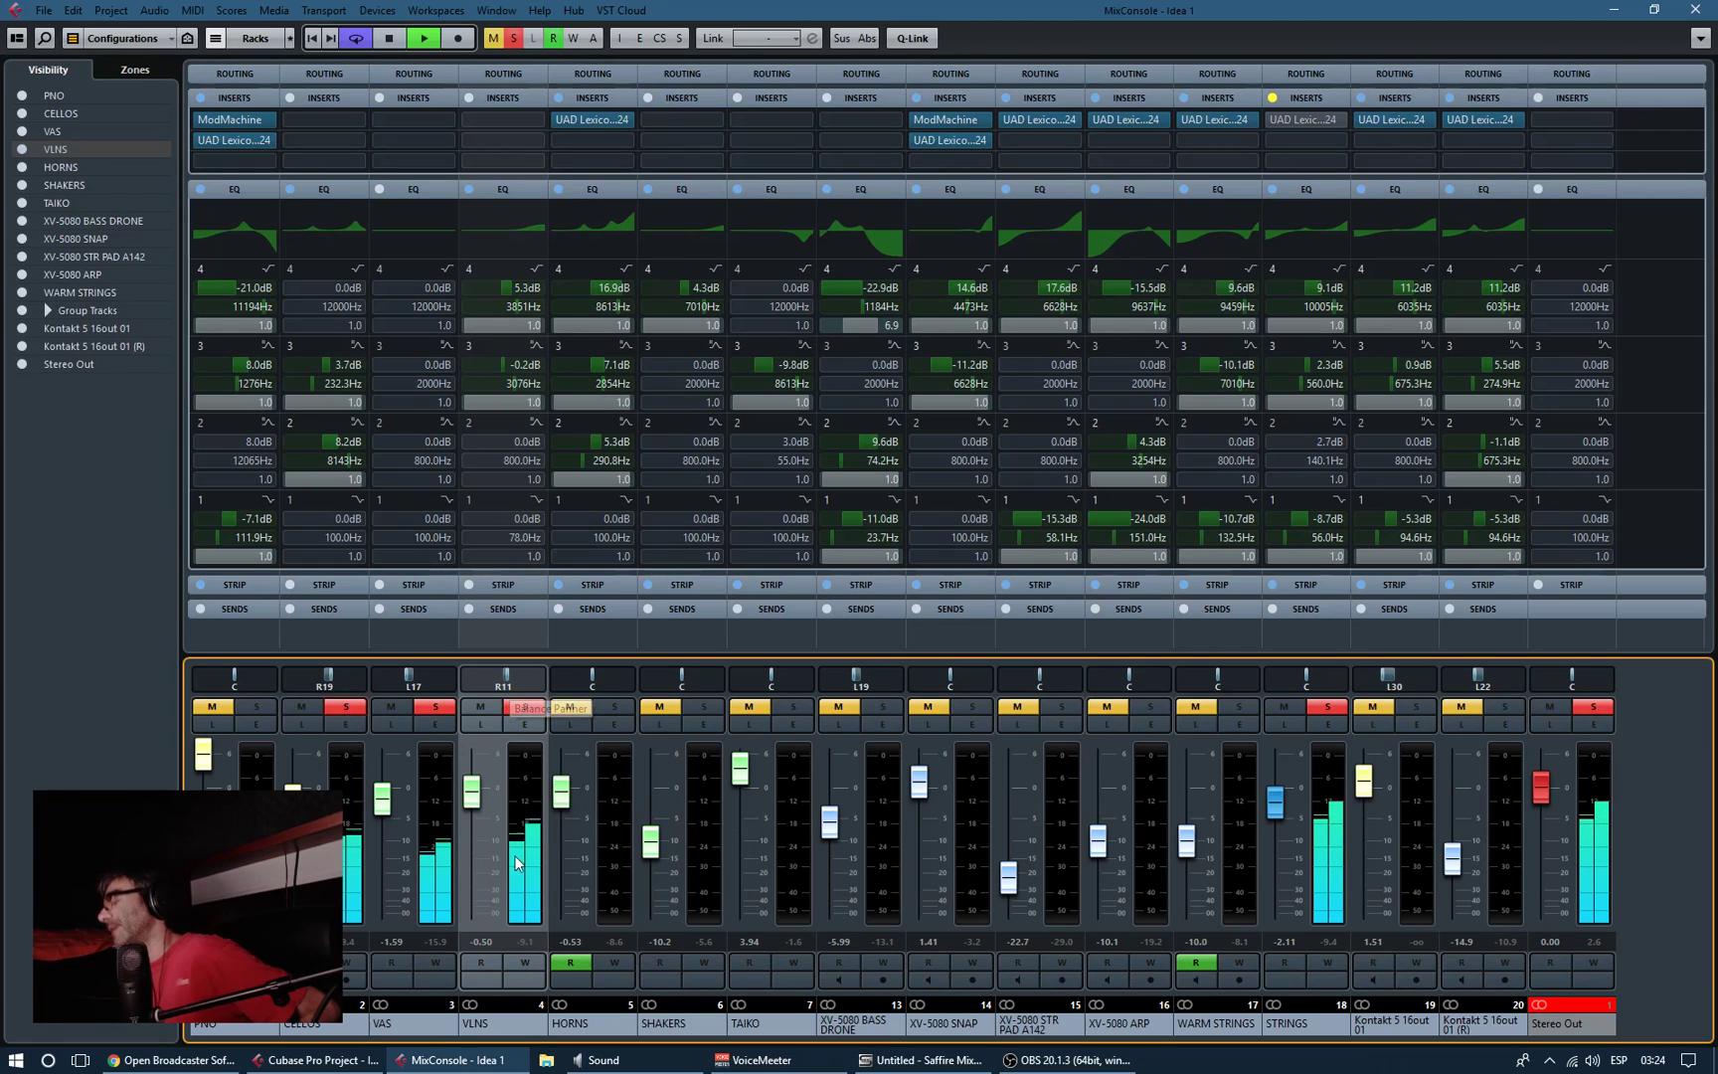
Step: Select the STRINGS group channel during playback of the soloed string sections, and stop playback
click(350, 1026)
click(379, 1027)
click(339, 1029)
click(427, 1023)
click(501, 1020)
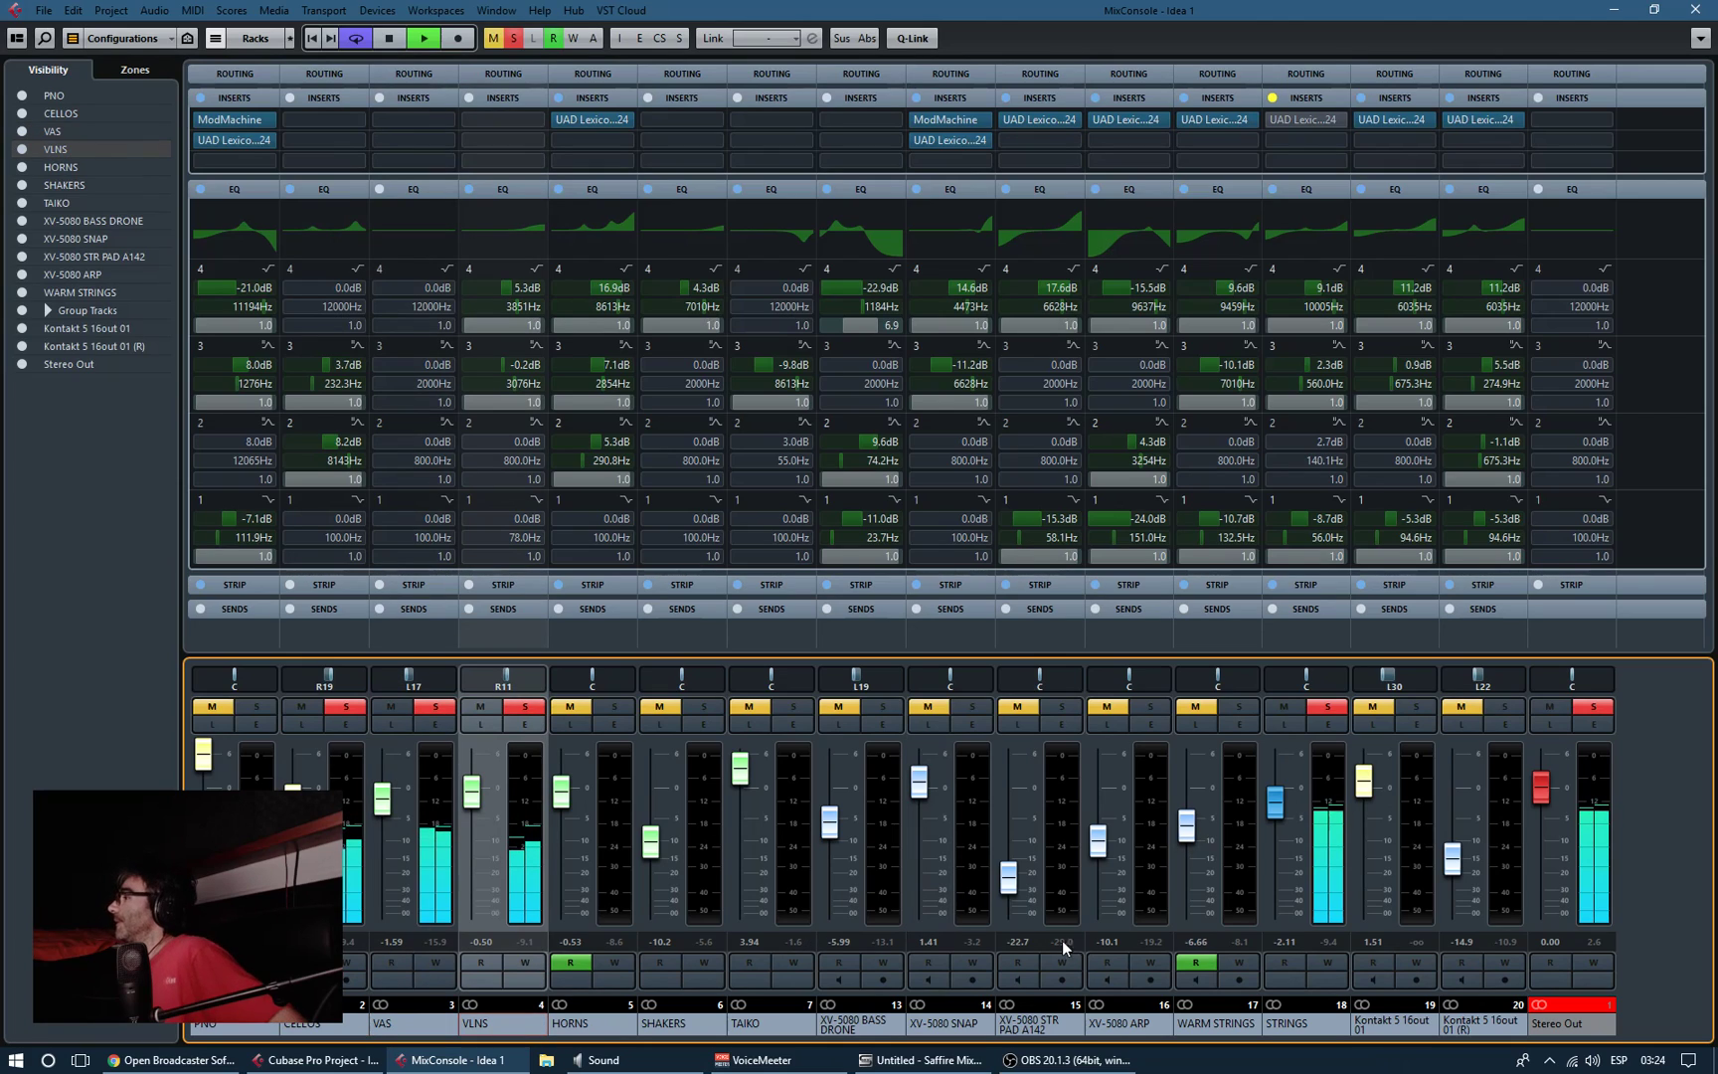
click(1302, 1028)
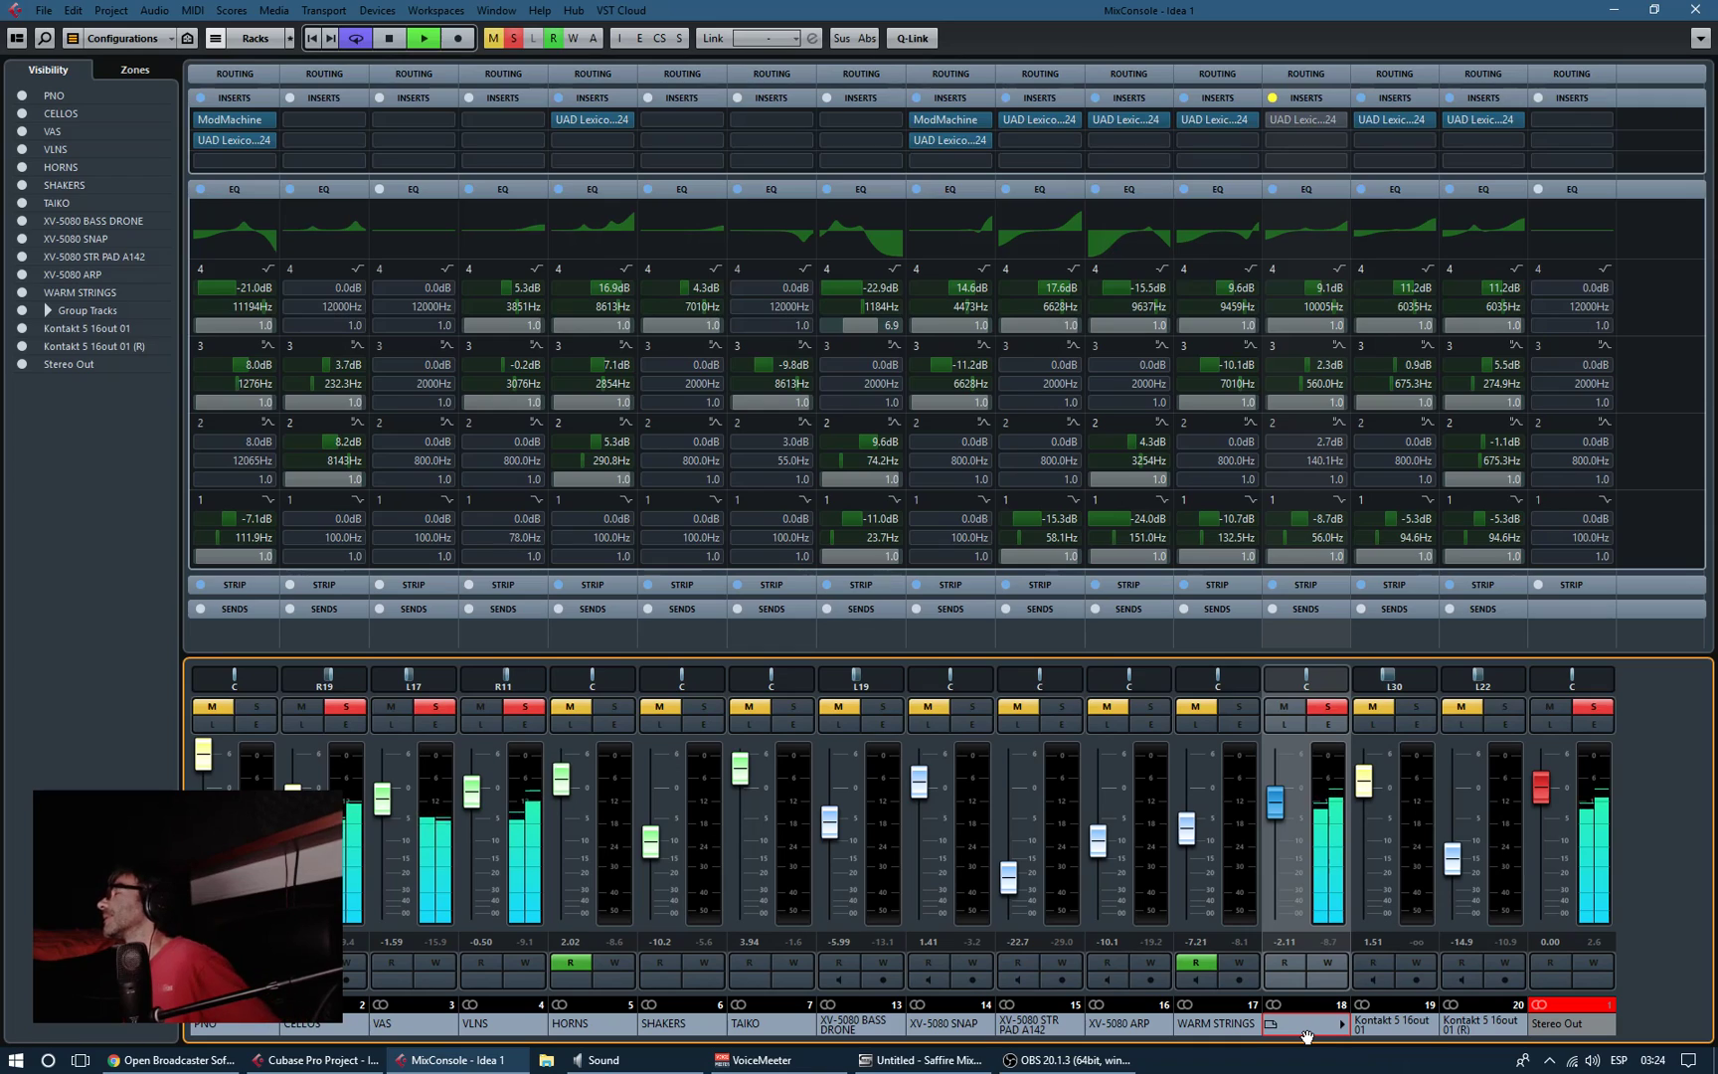
key(space)
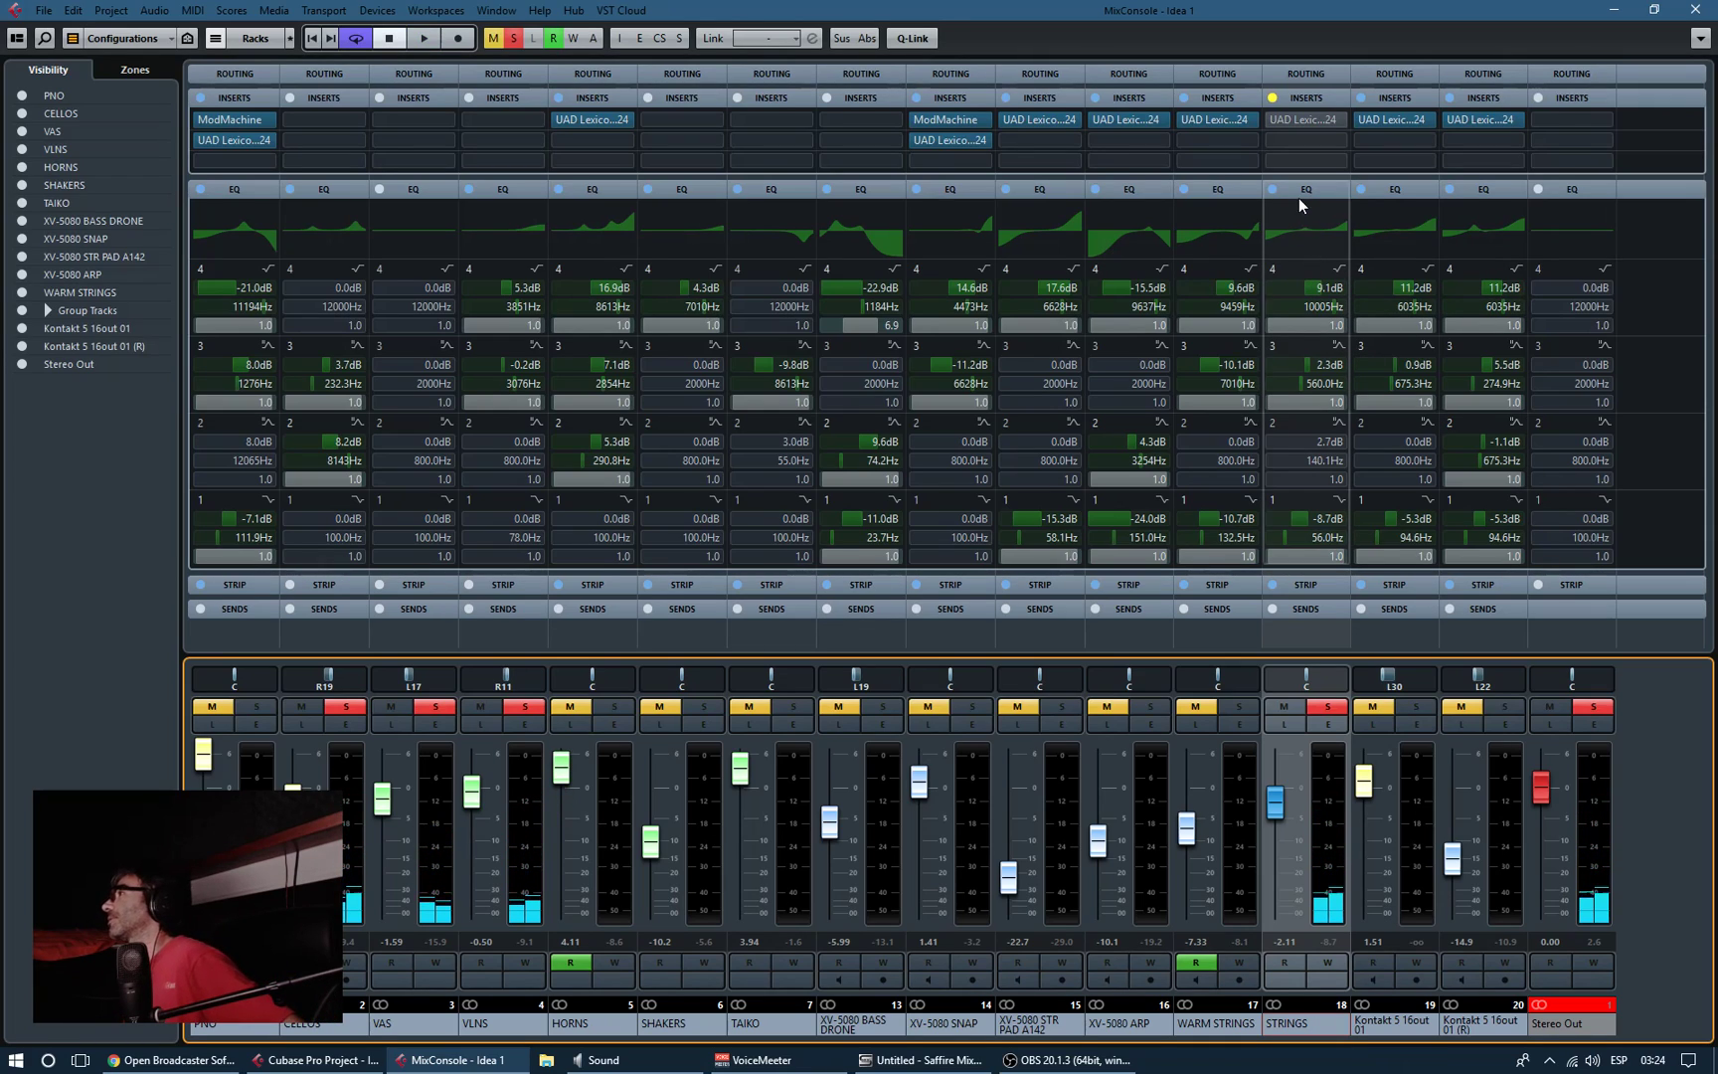
Step: Examine the STRINGS group channel's EQ curve and expand the channel strip racks in place of the EQ racks
click(1311, 240)
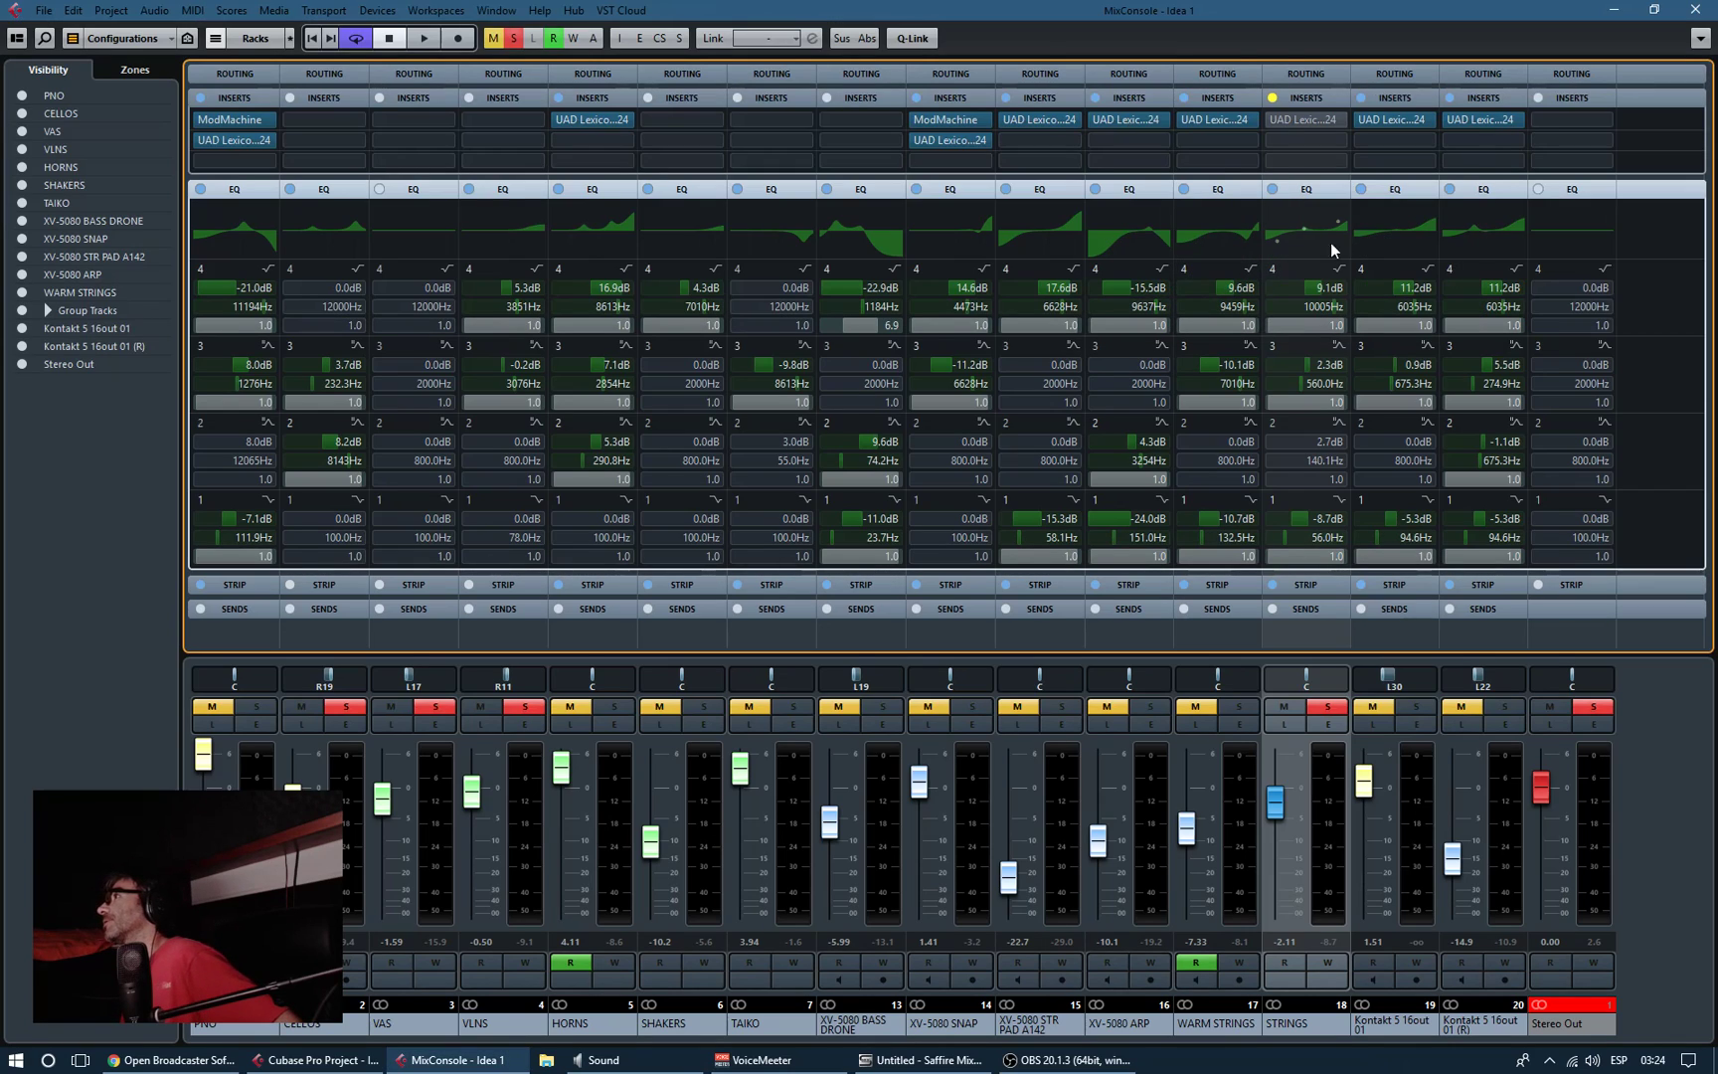
click(1309, 187)
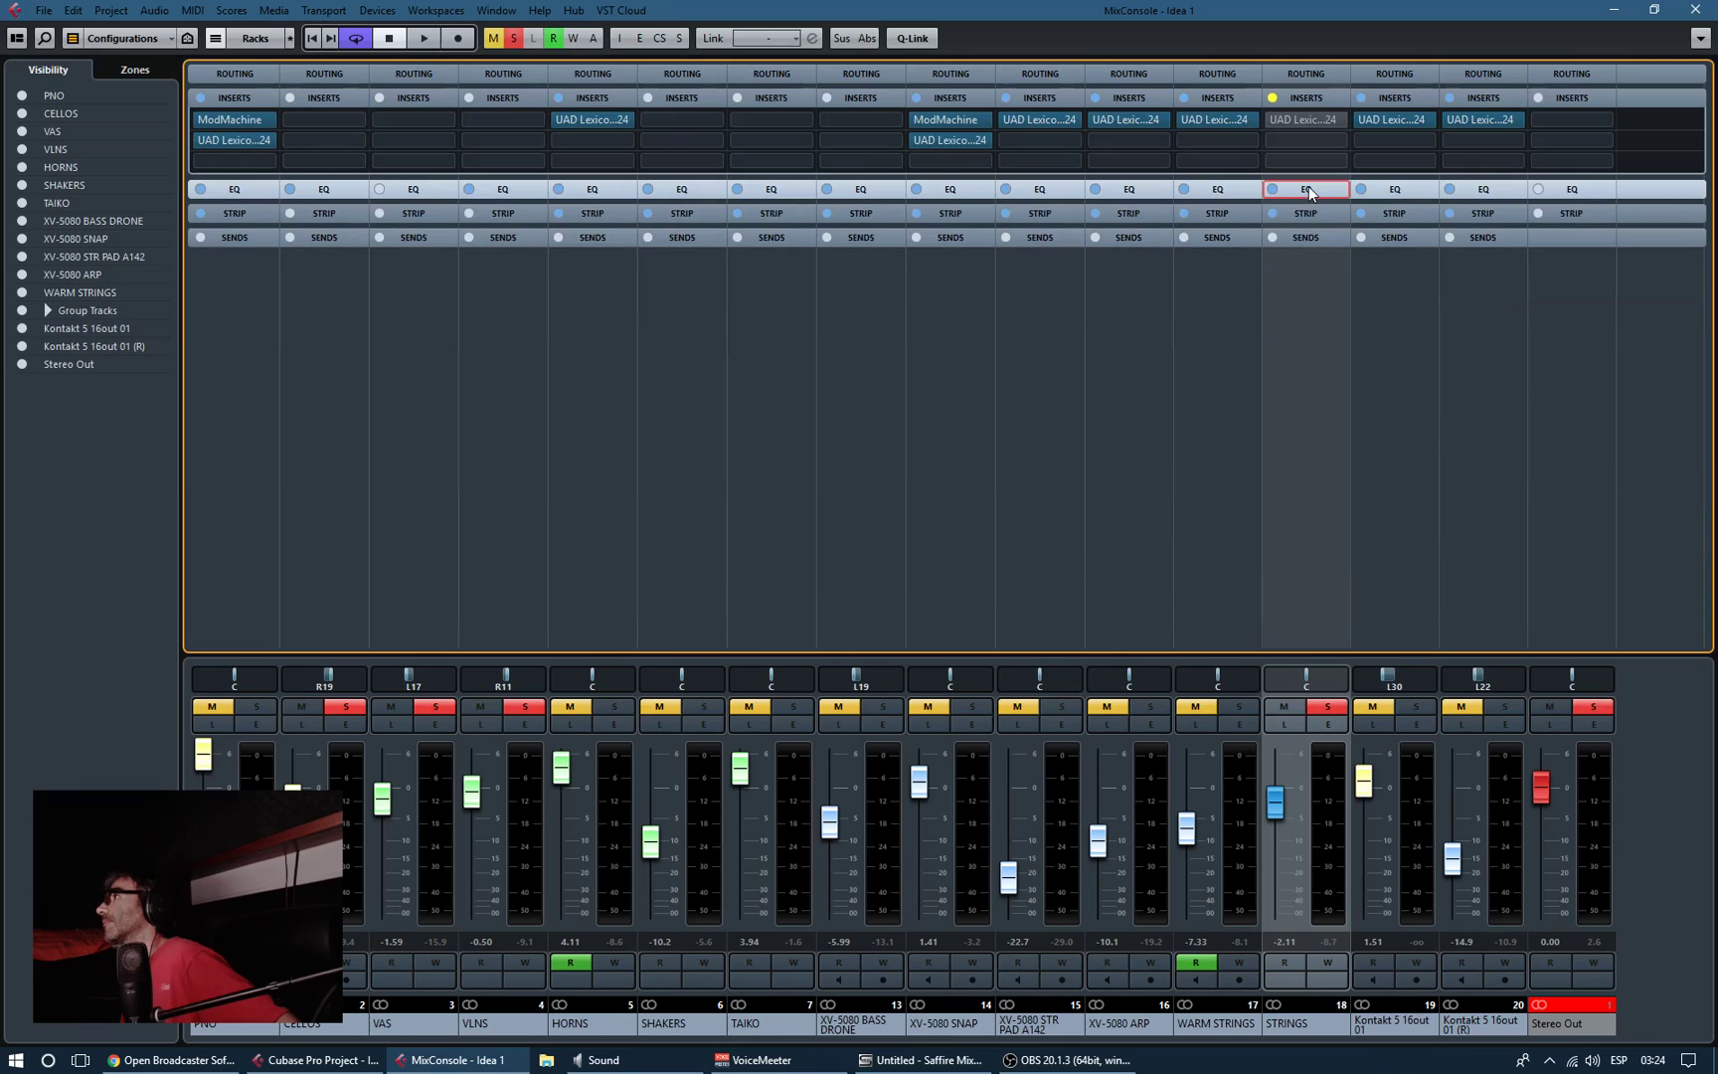
click(1307, 216)
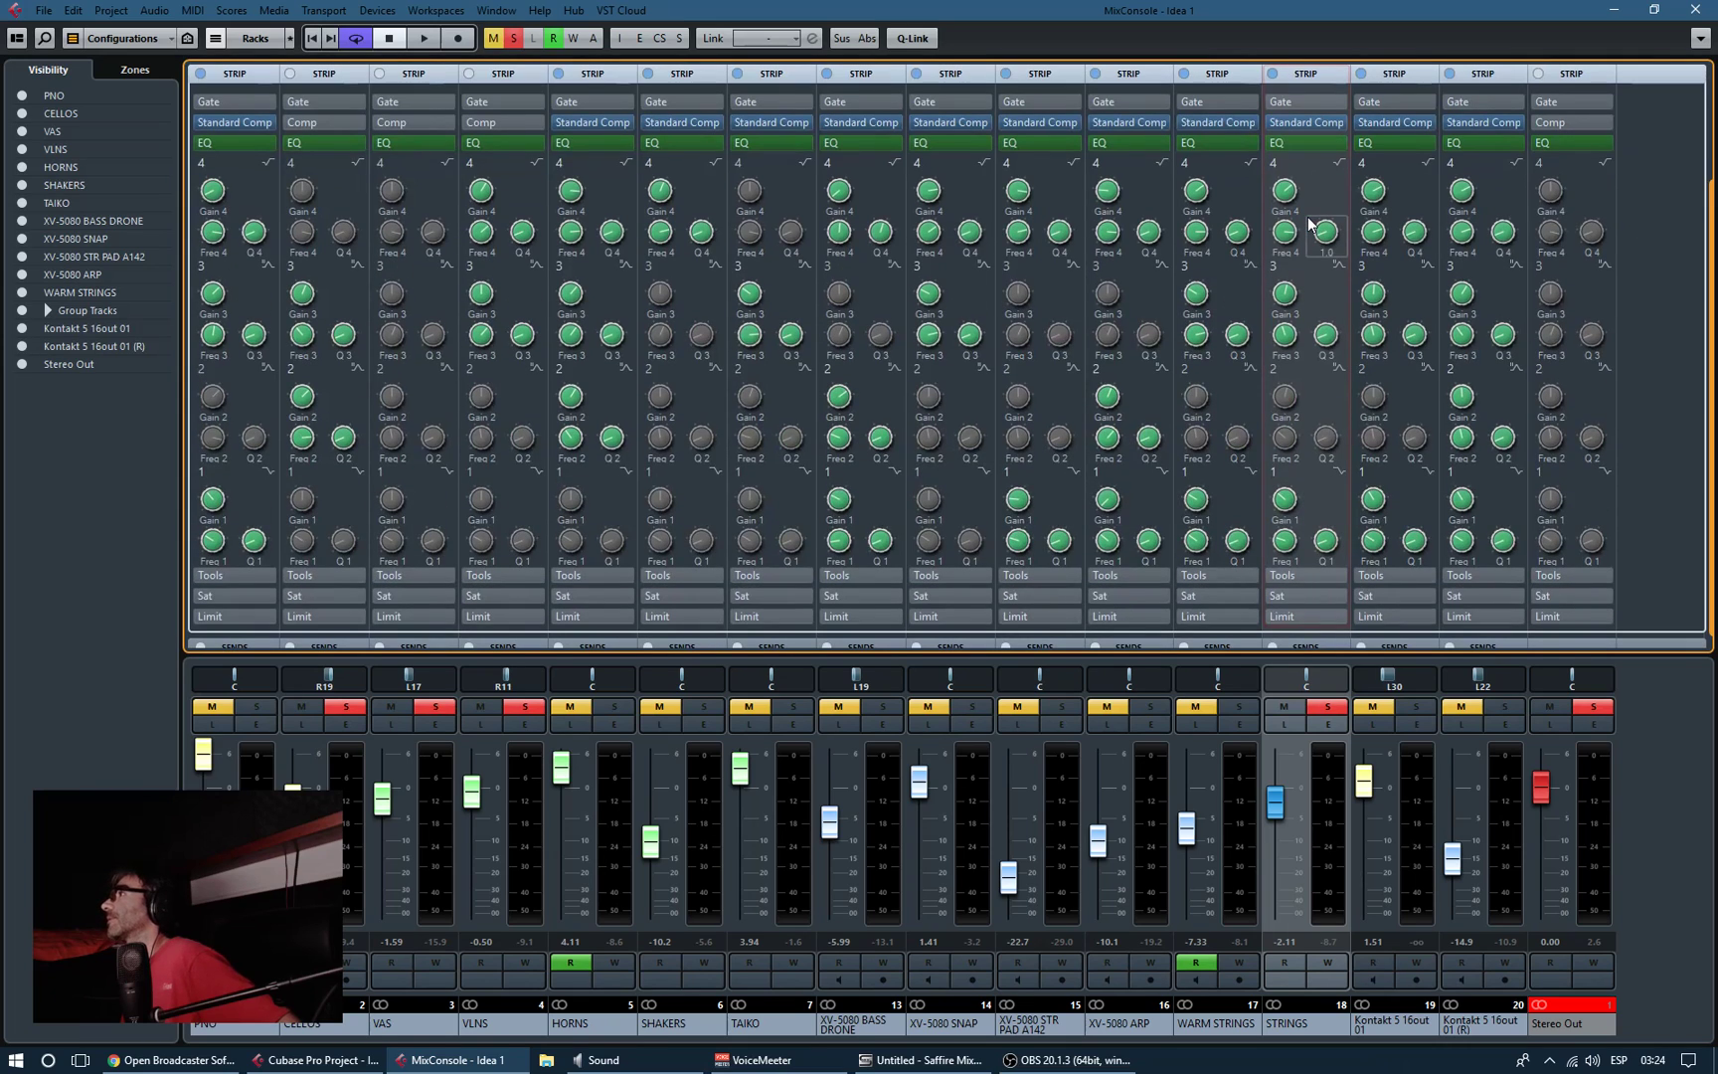
scroll(1682, 172, up, 3)
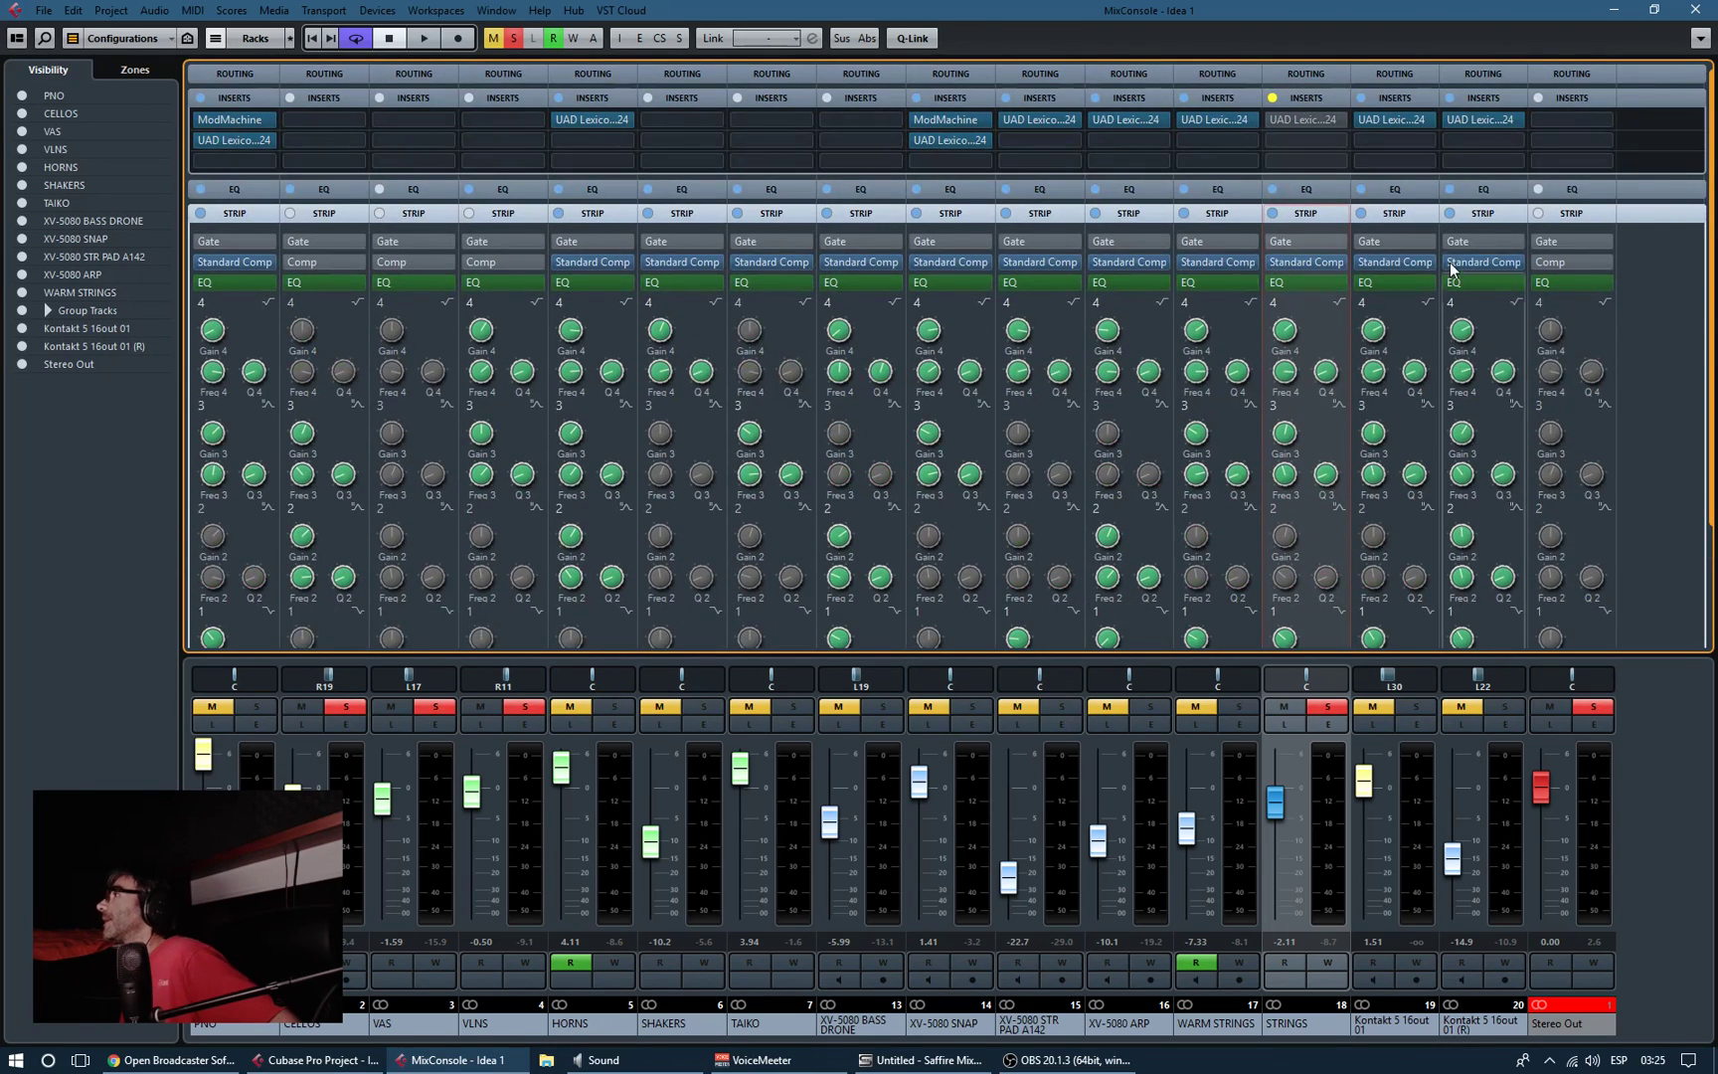
Step: Expand the Standard Comp controls in the channel strips, play the soloed string sections to watch the STRINGS compression, and stop playback
click(1316, 264)
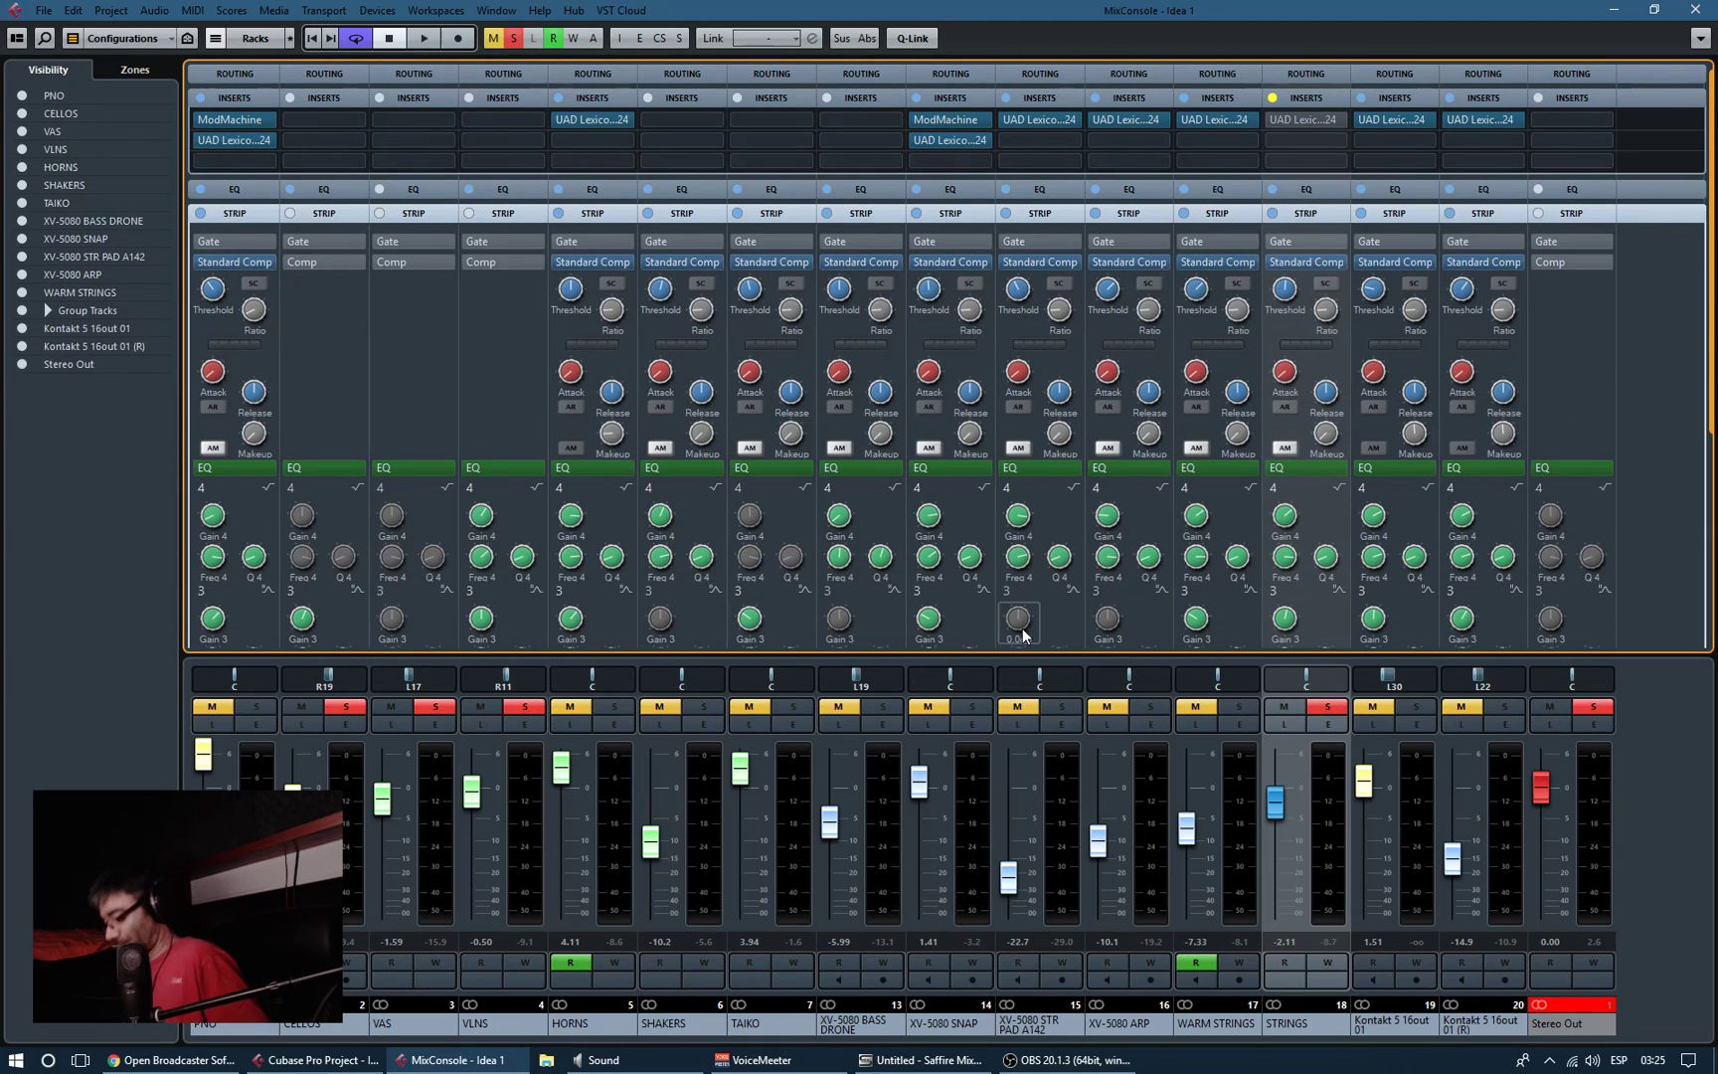
key(space)
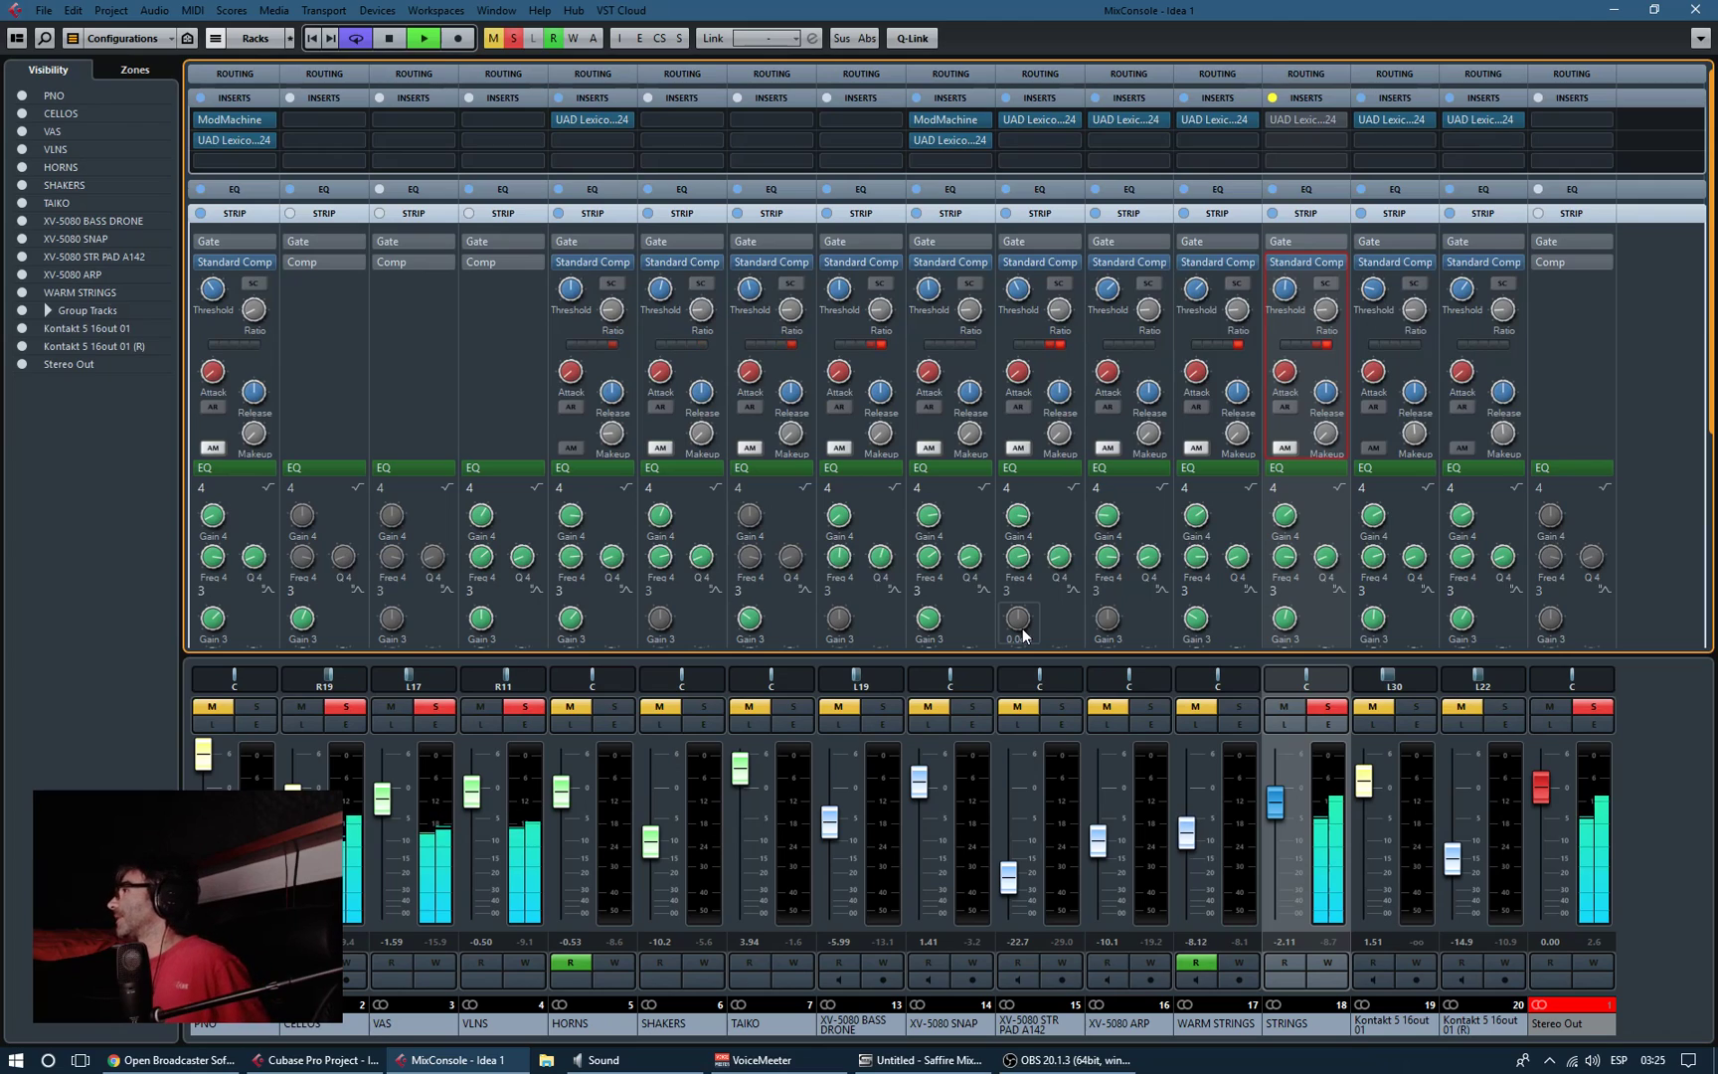
key(space)
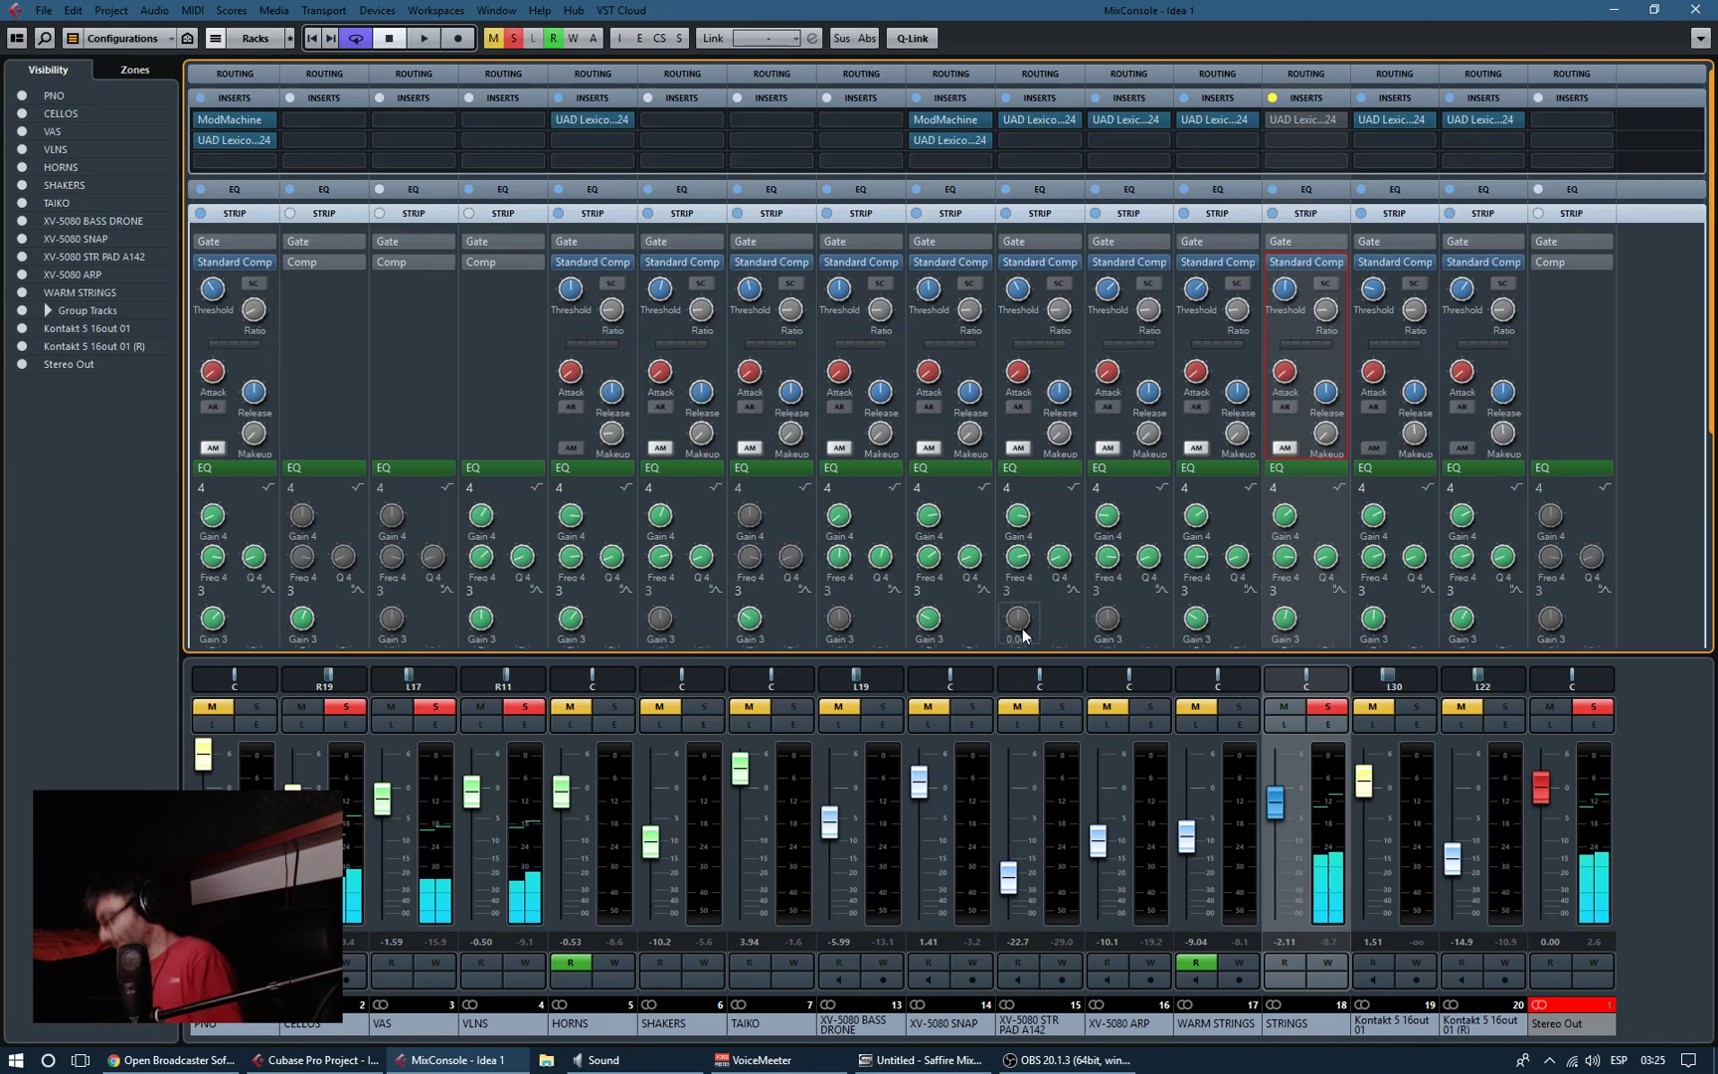
Step: Reactivate the UAD Lexicon 224 insert on the STRINGS group and view its editor while playing the soloed strings, closing it after playback
click(1276, 120)
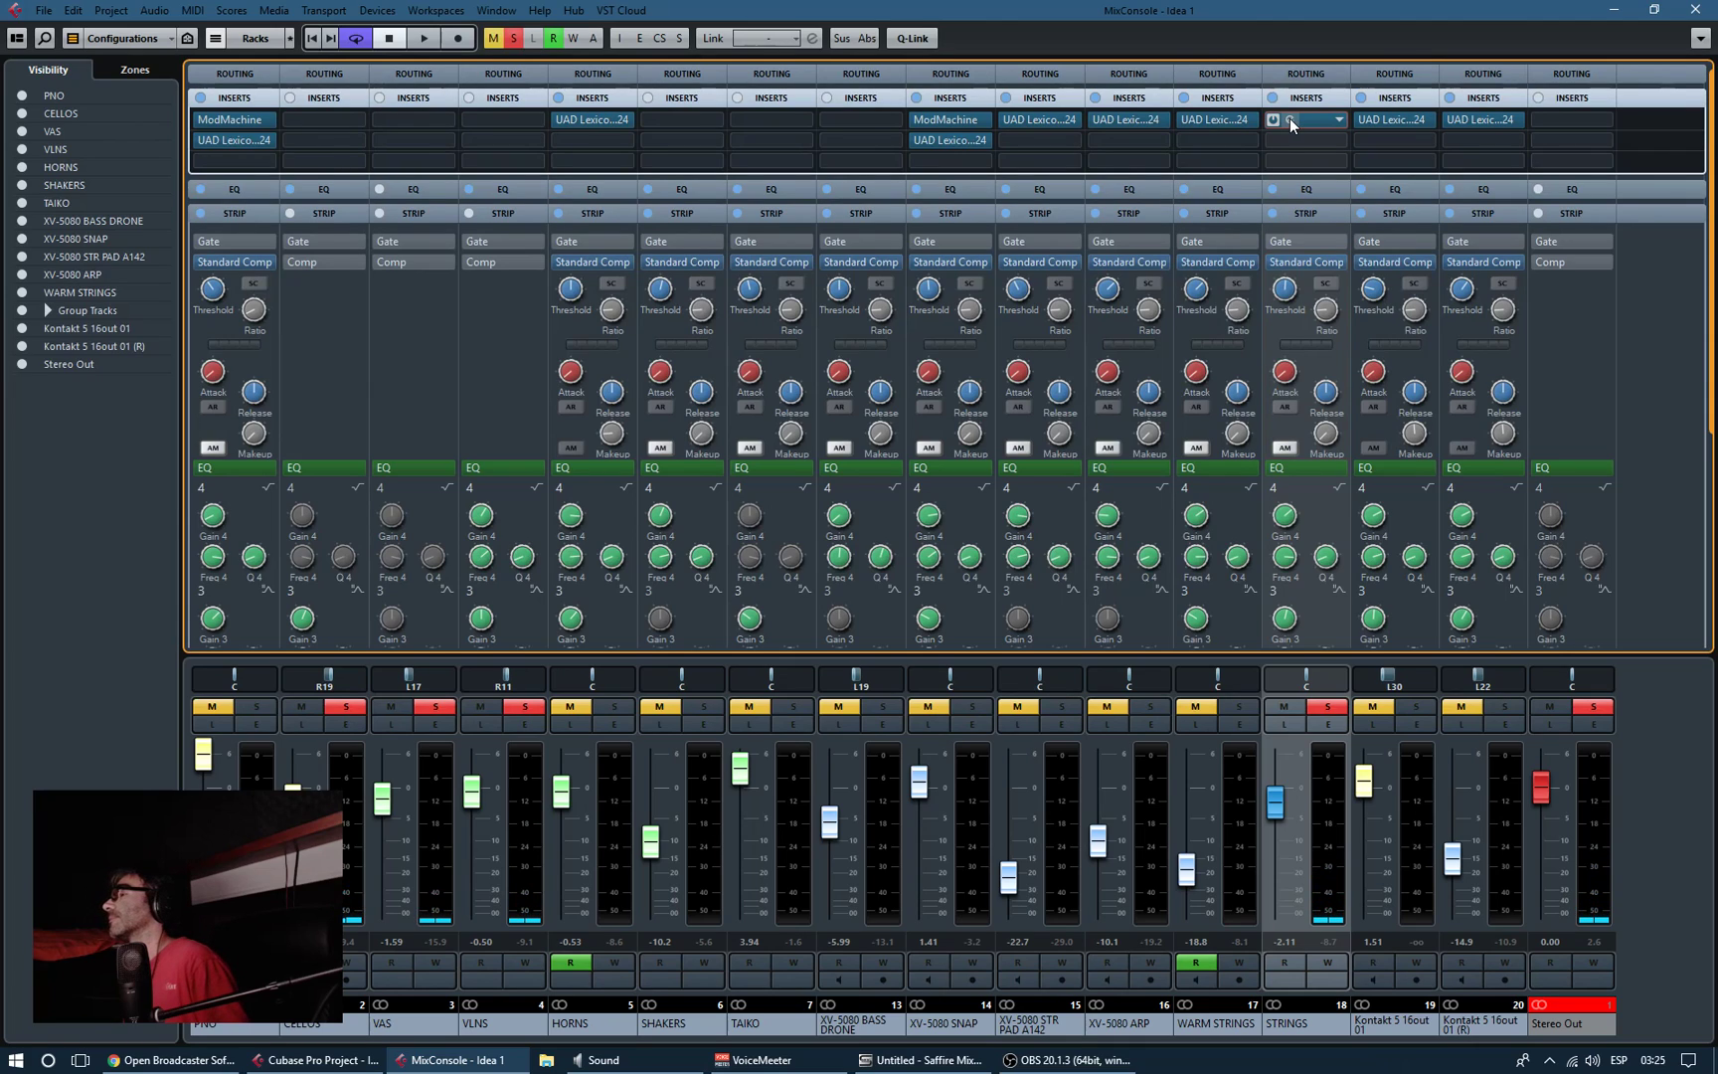
click(1289, 120)
drag(285, 329, 360, 305)
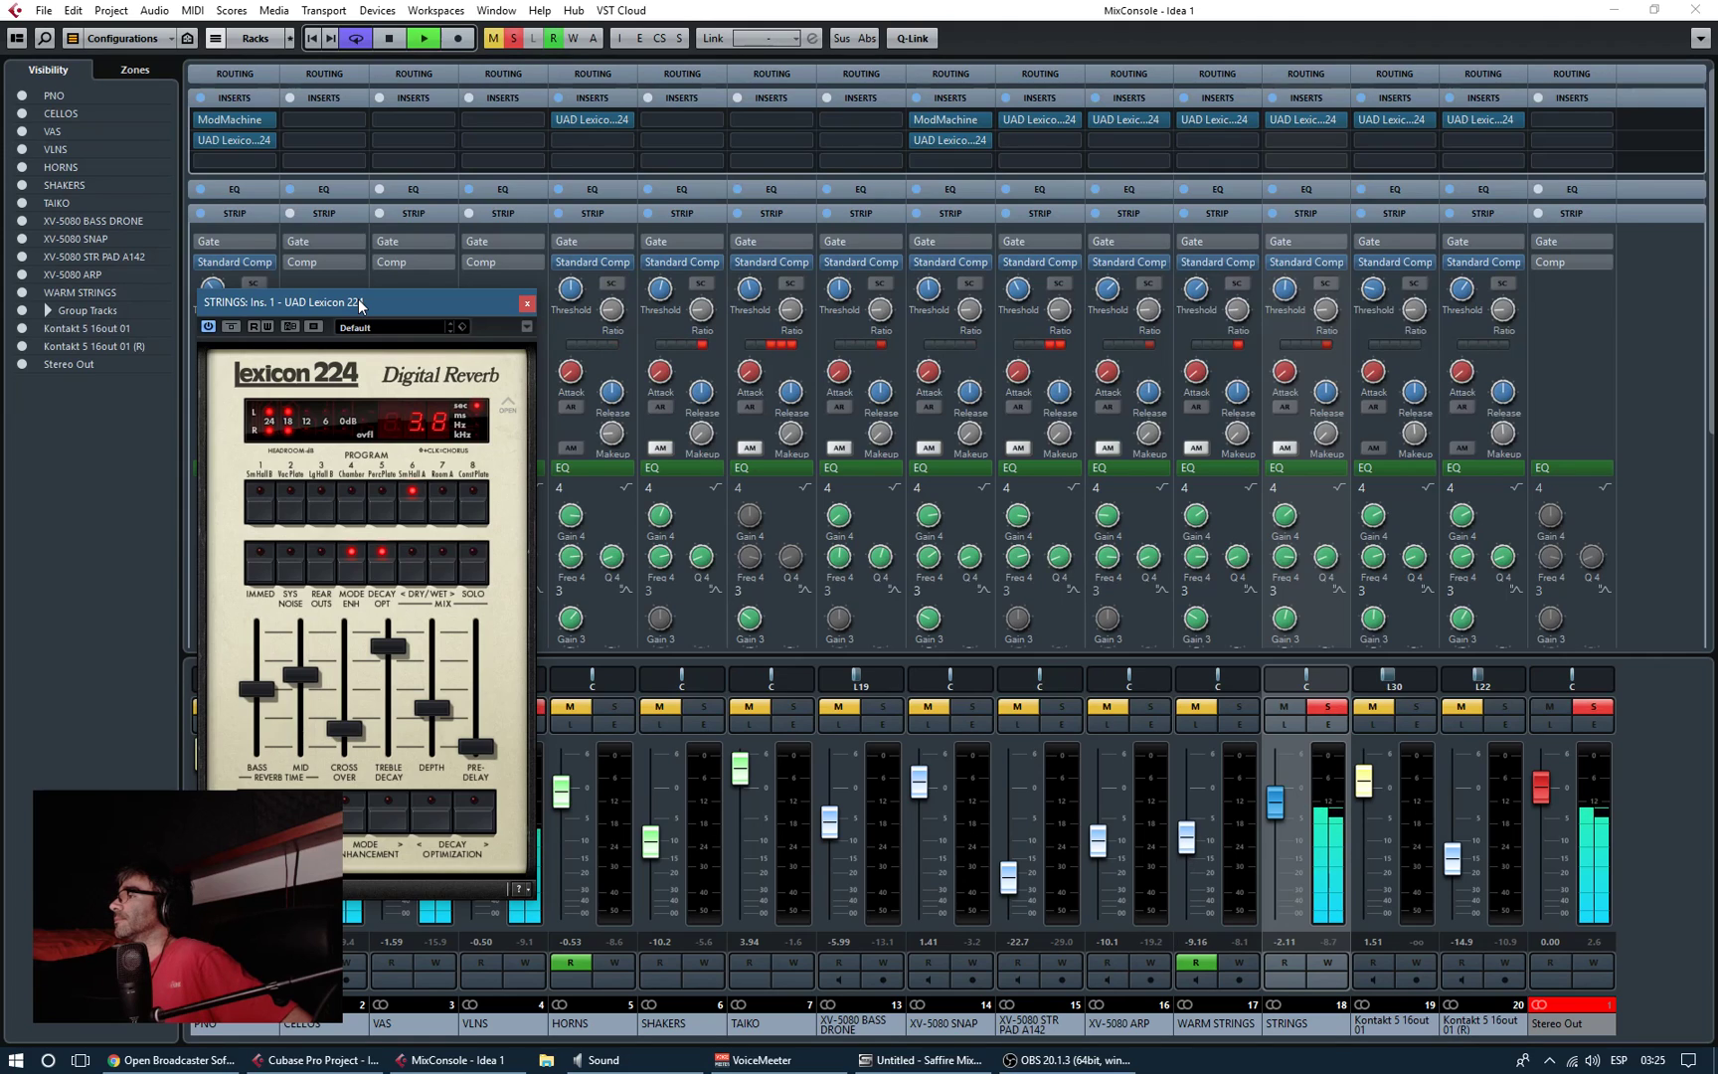
drag(360, 305, 848, 320)
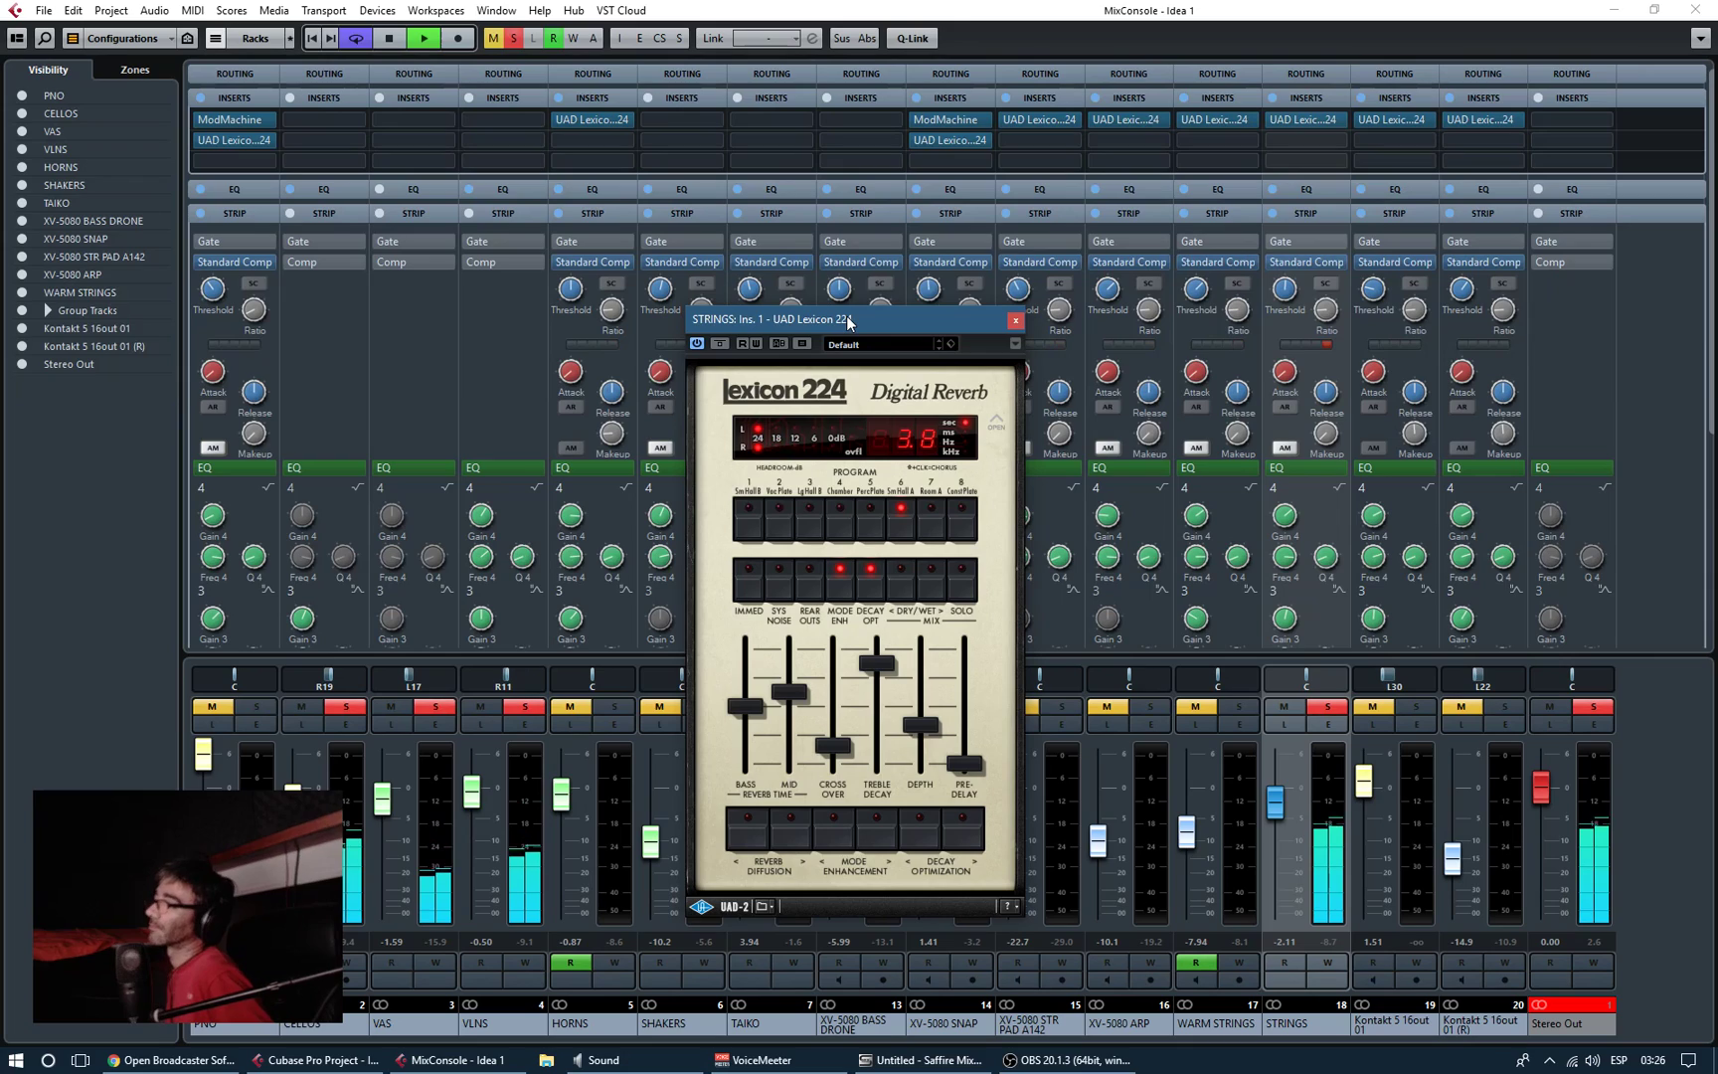
key(space)
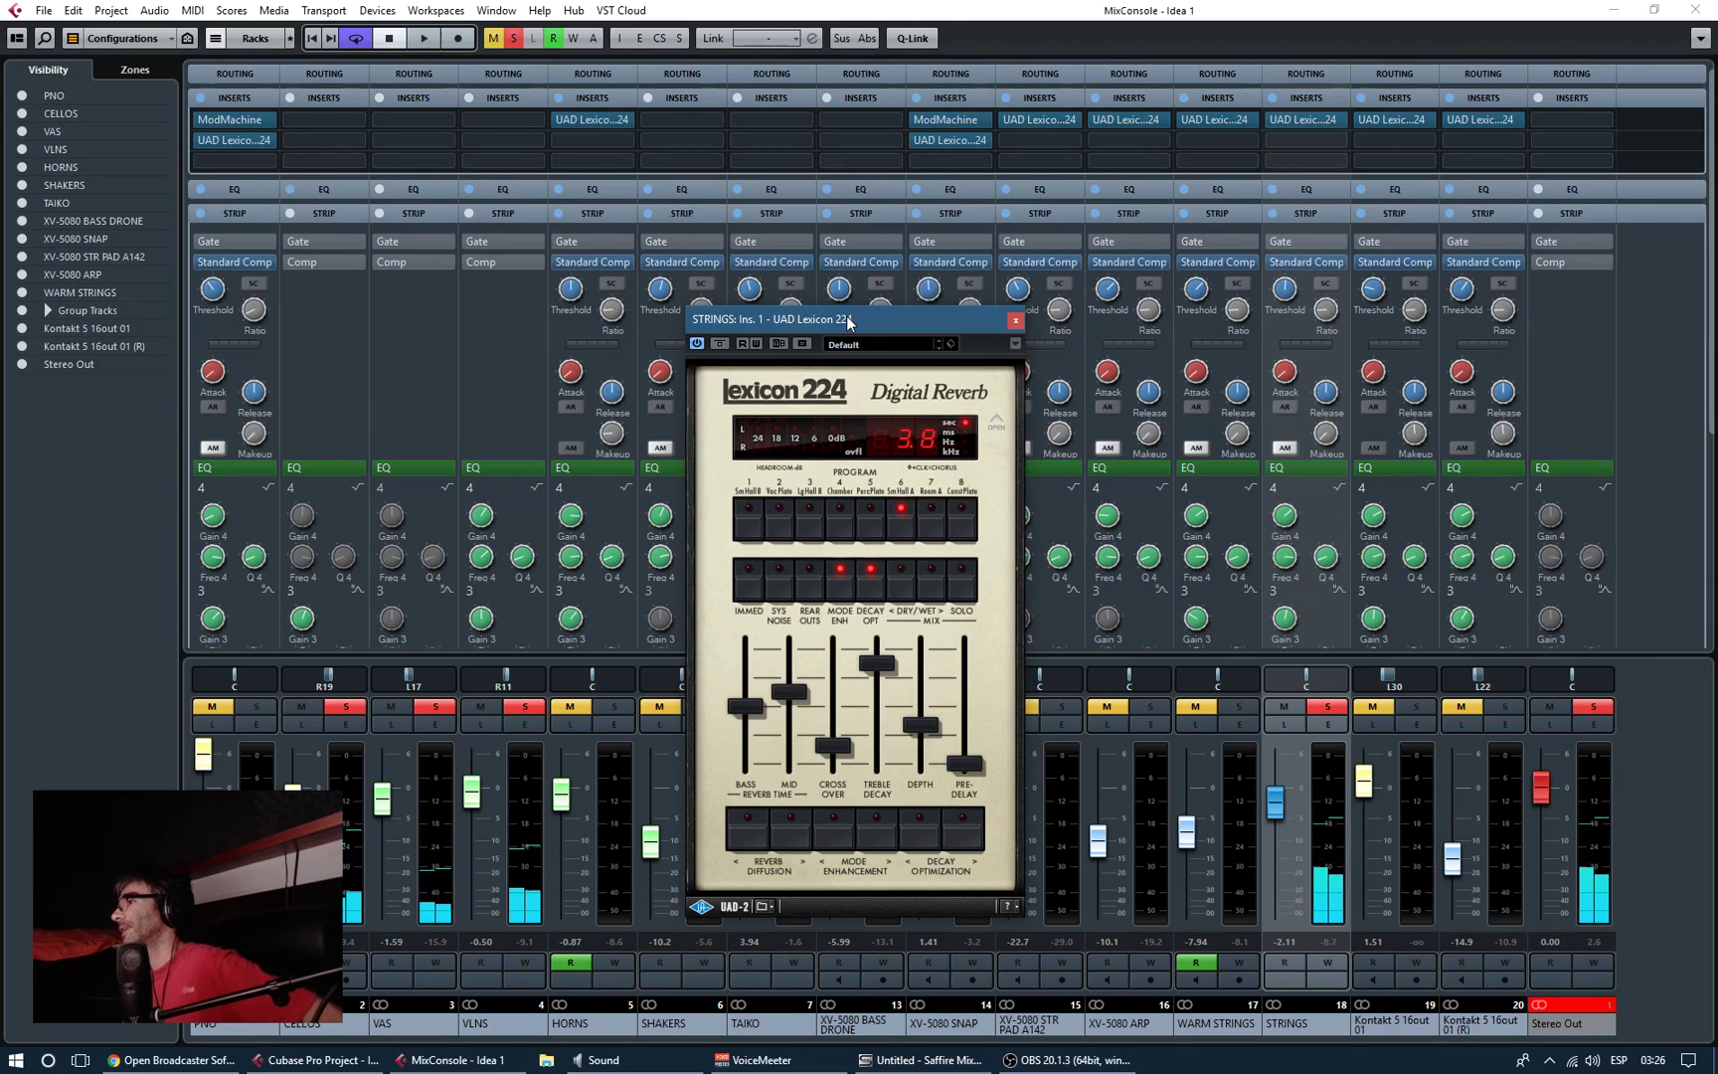
click(1015, 320)
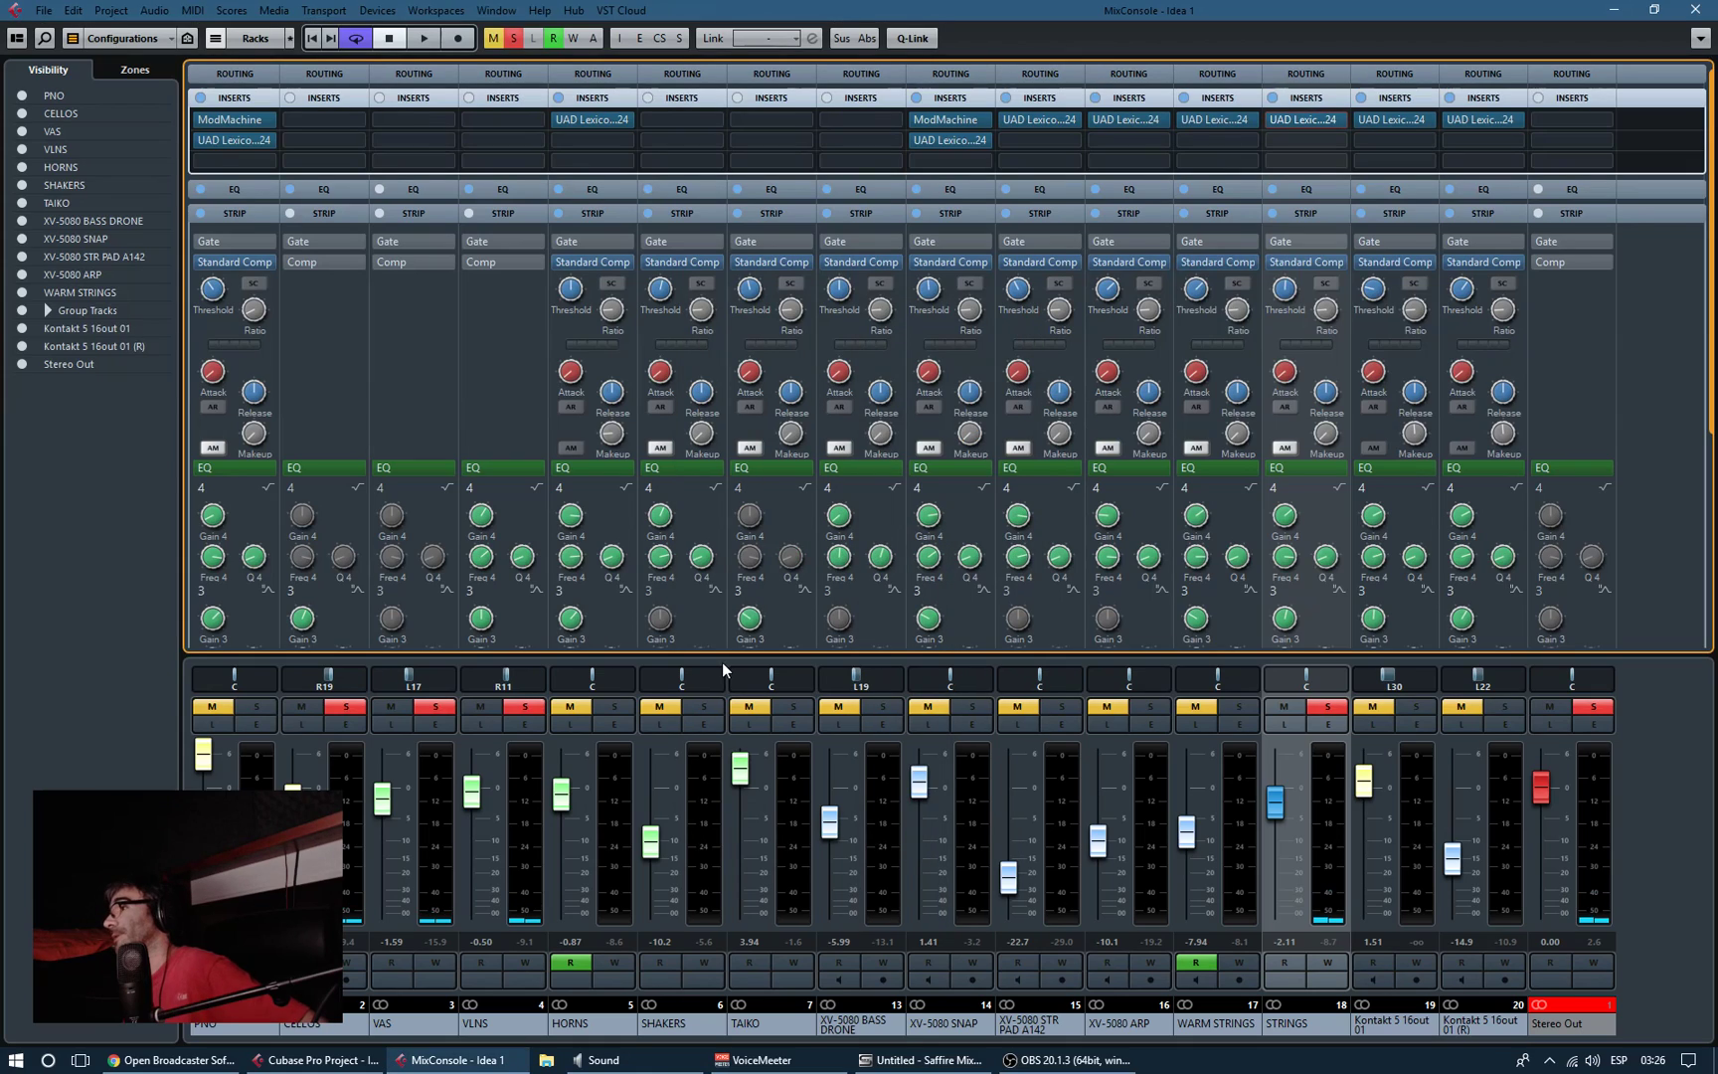
Step: Add the HORNS channel to the soloed string sections, play them together, and stop playback
click(613, 707)
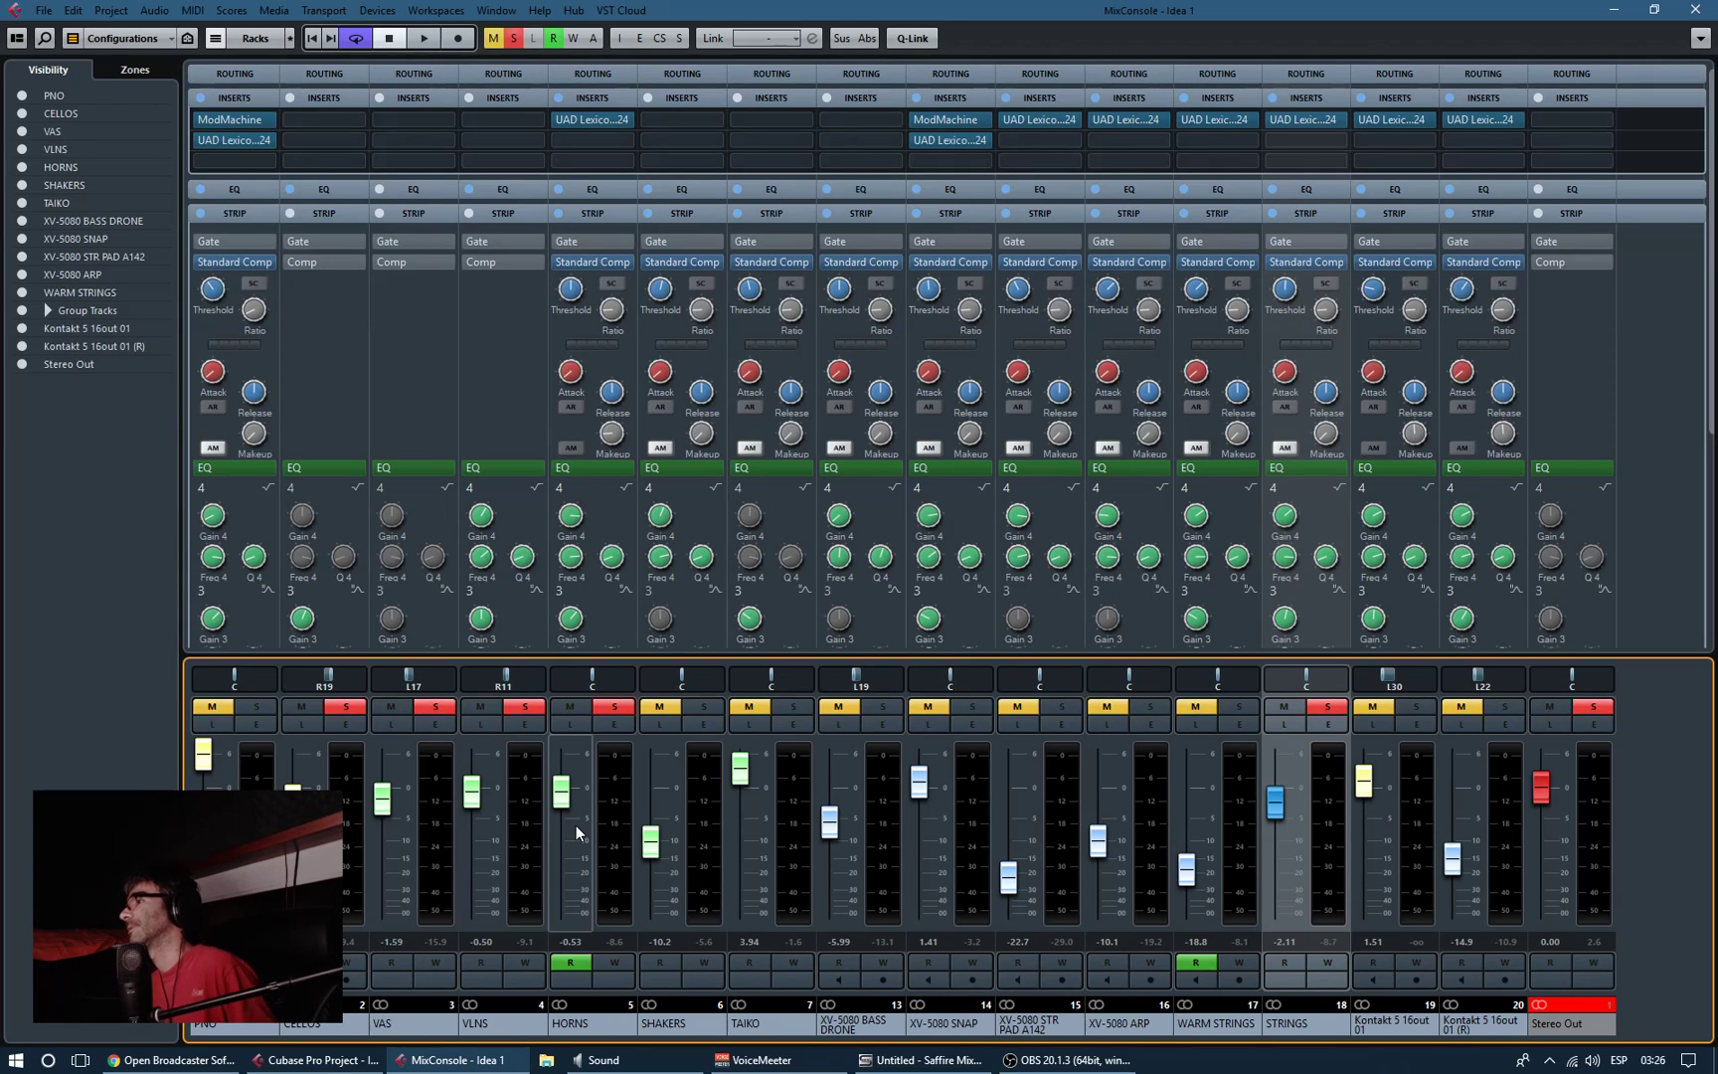
key(space)
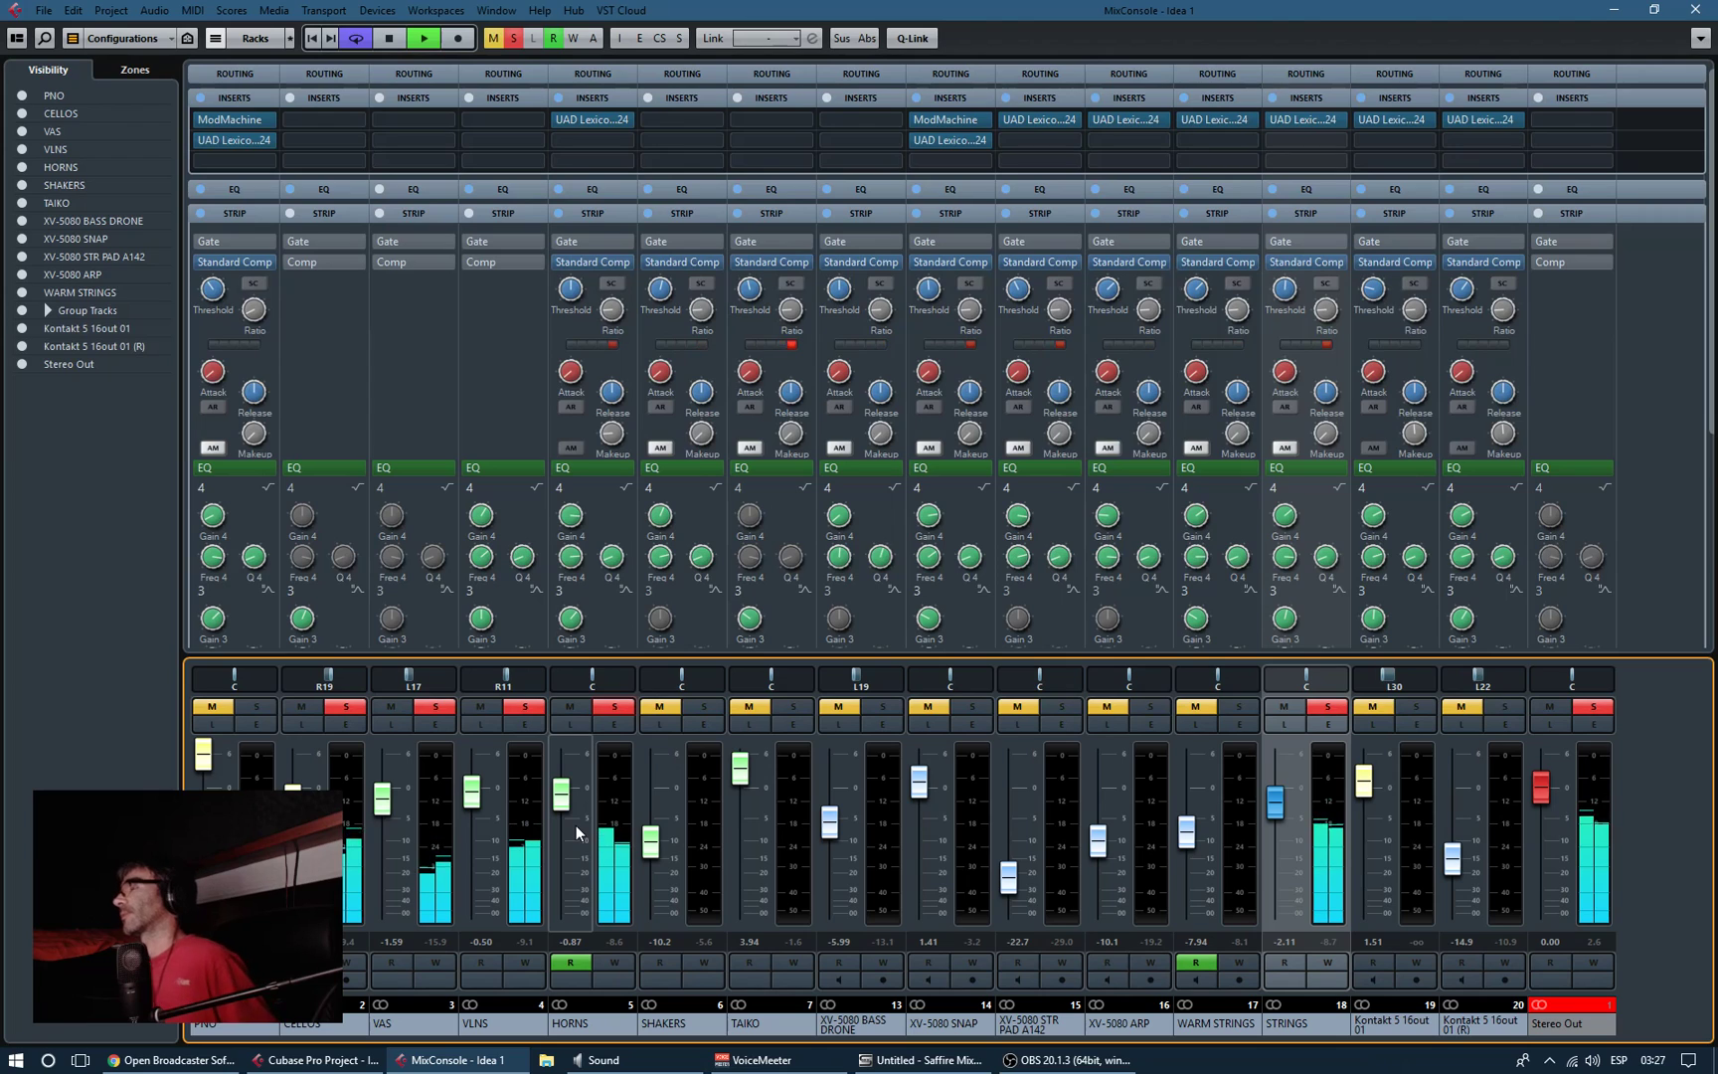
key(space)
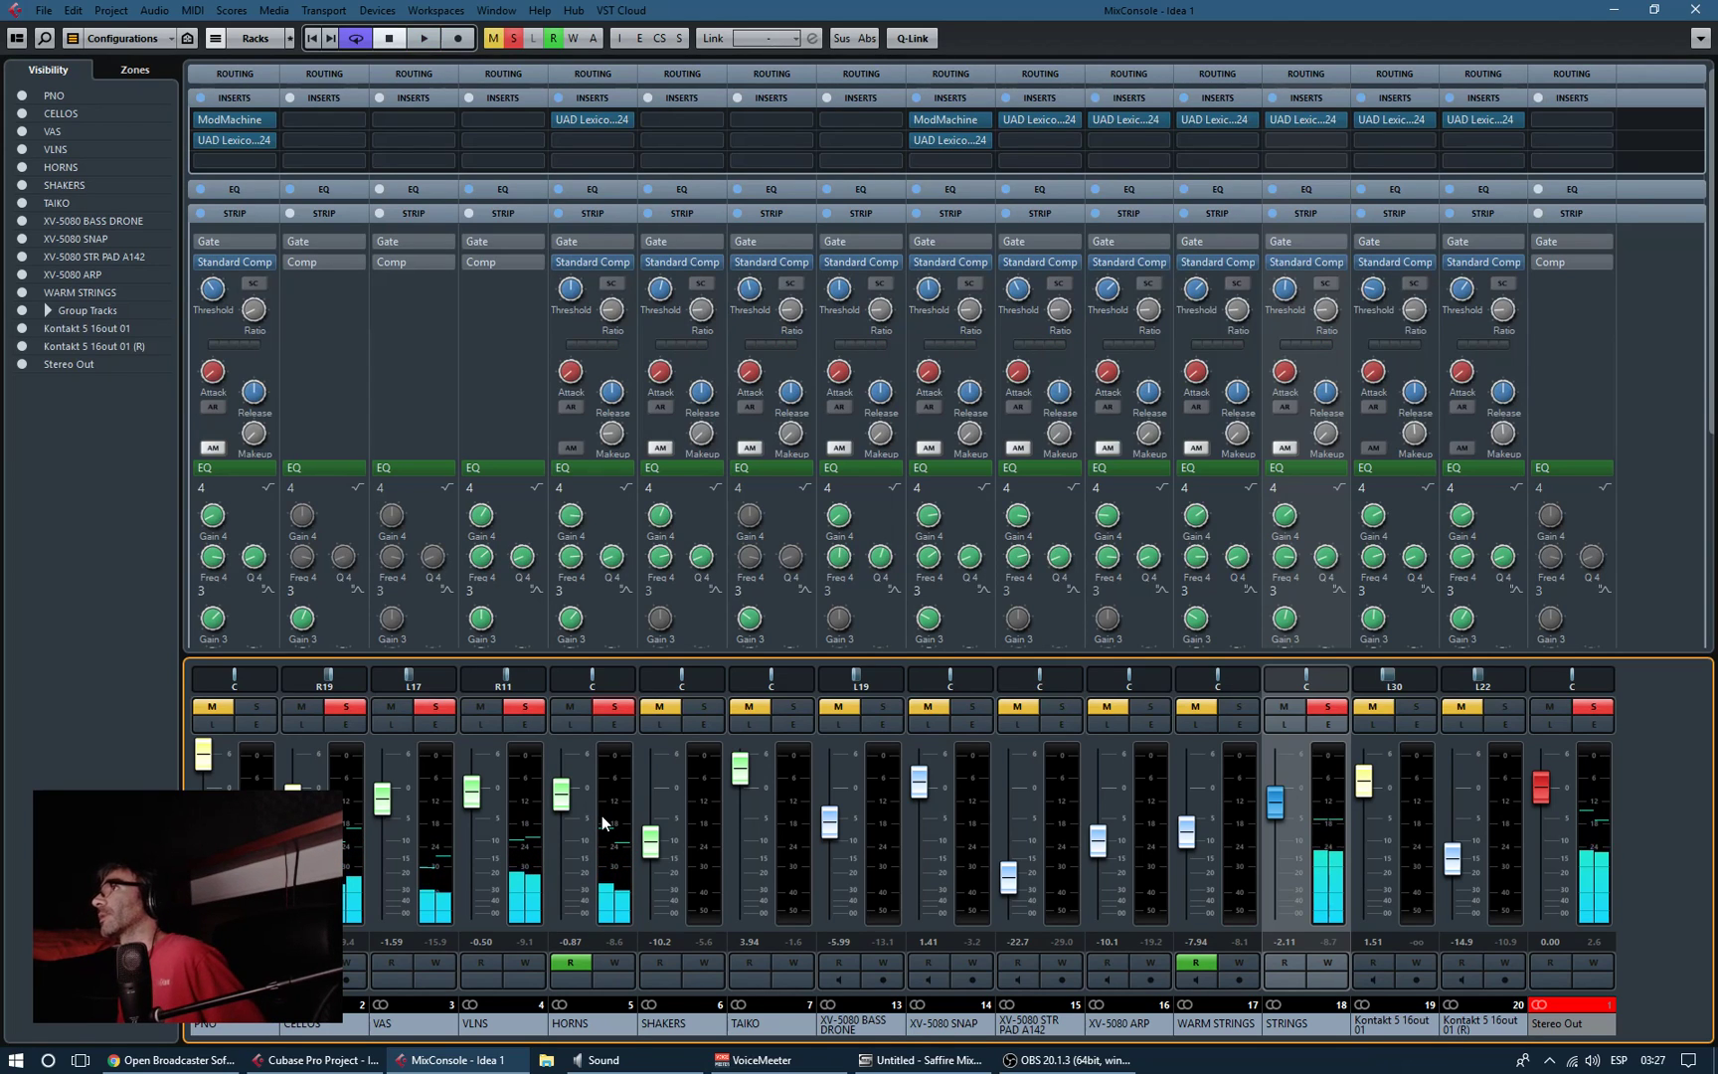
Step: Return to the project window and temporarily enlarge the VIOLINS track to inspect the notes and controller curve of its MIDI 04 part
click(1697, 10)
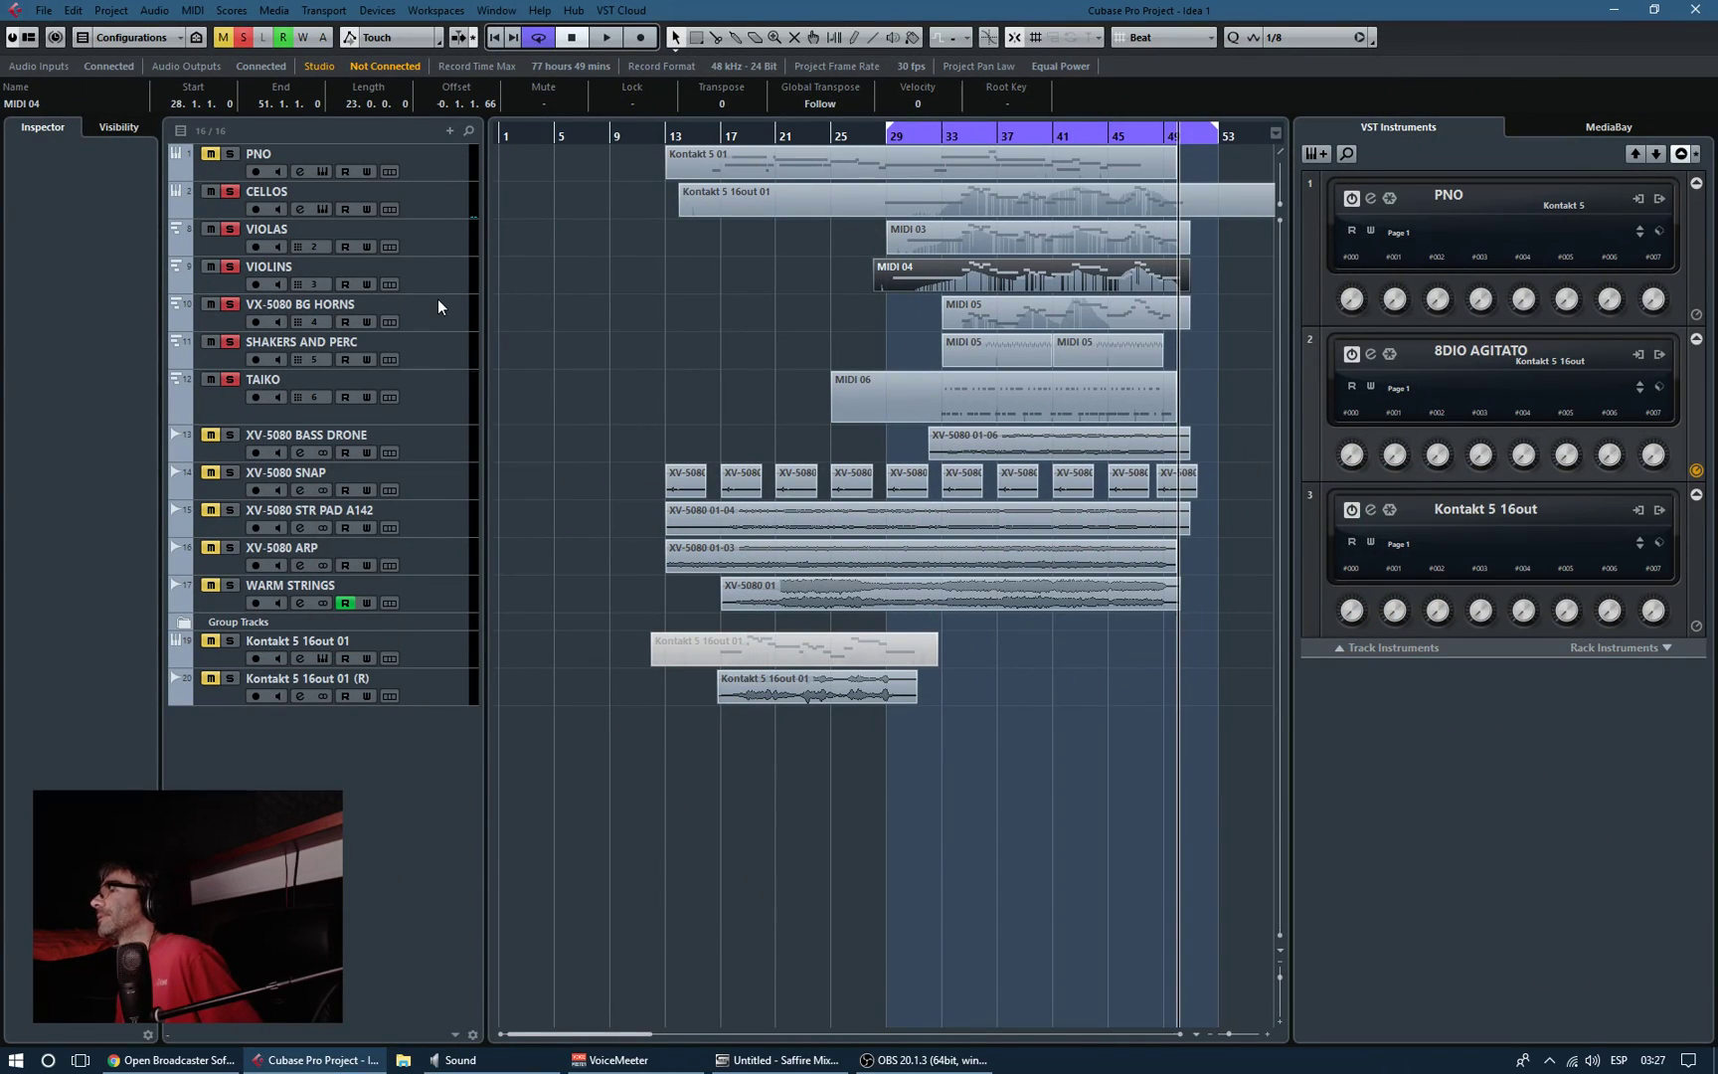
drag(438, 296, 475, 446)
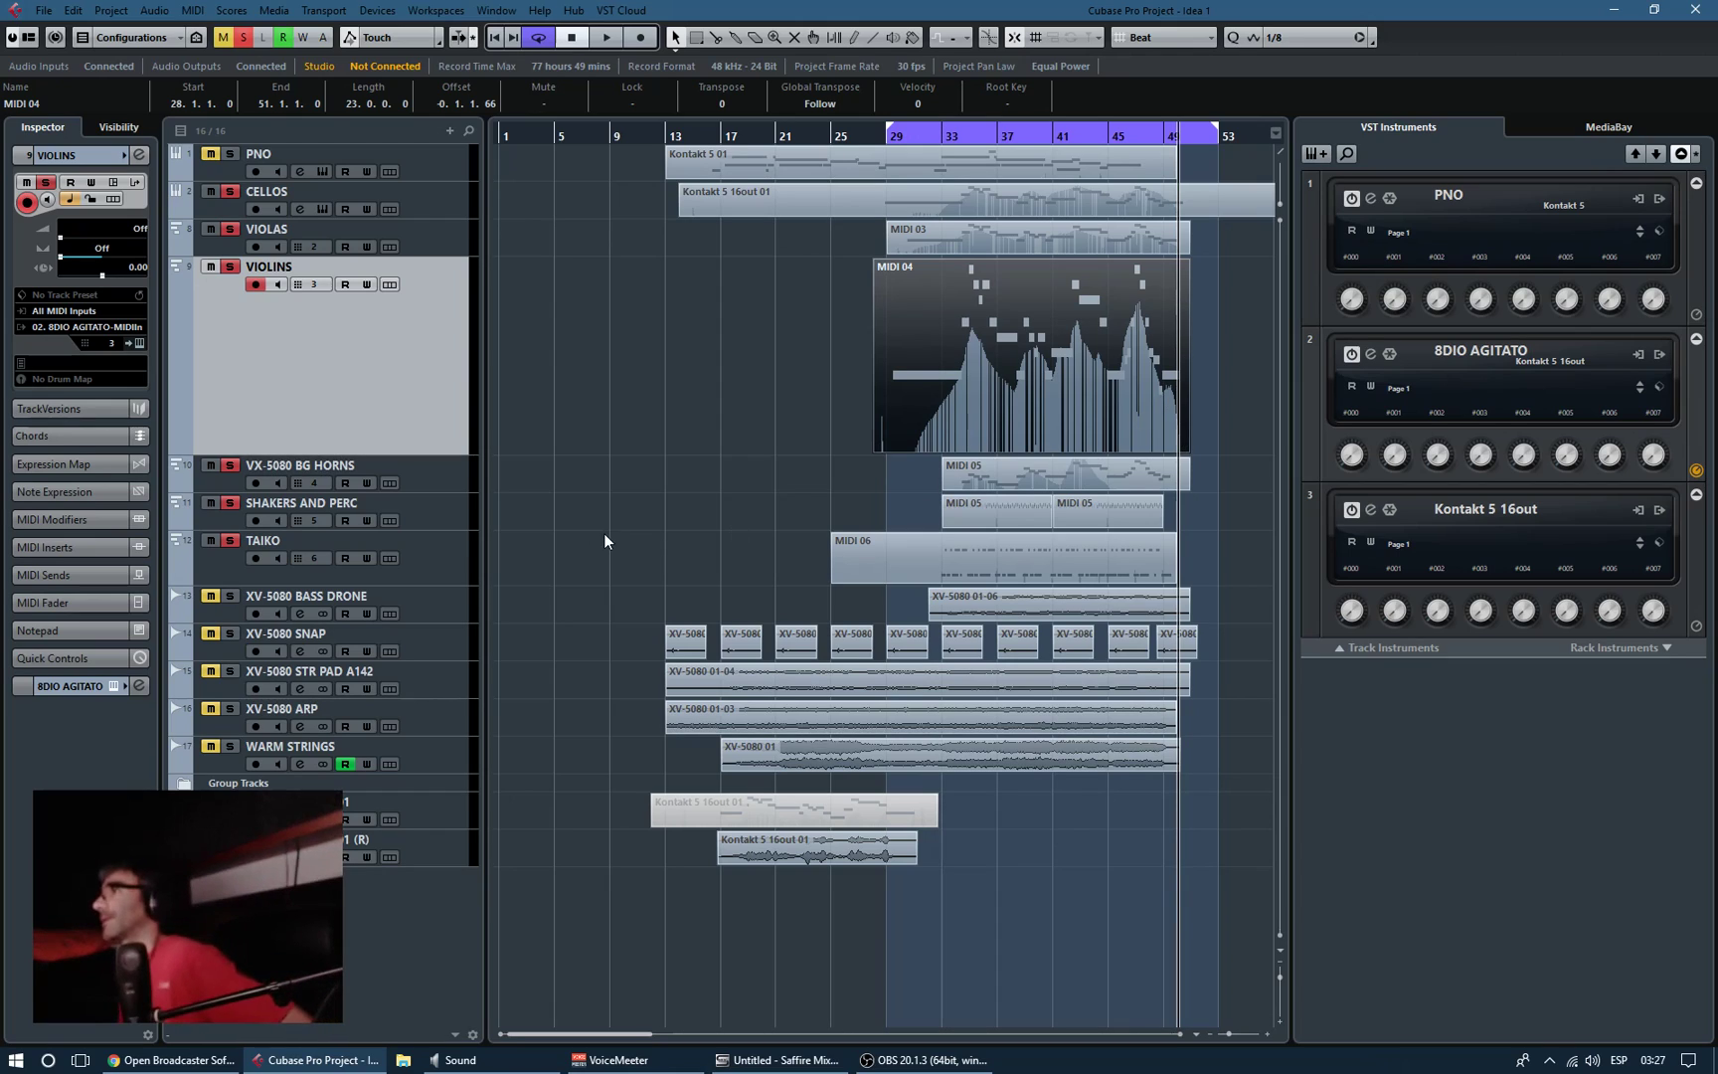
drag(416, 454, 426, 297)
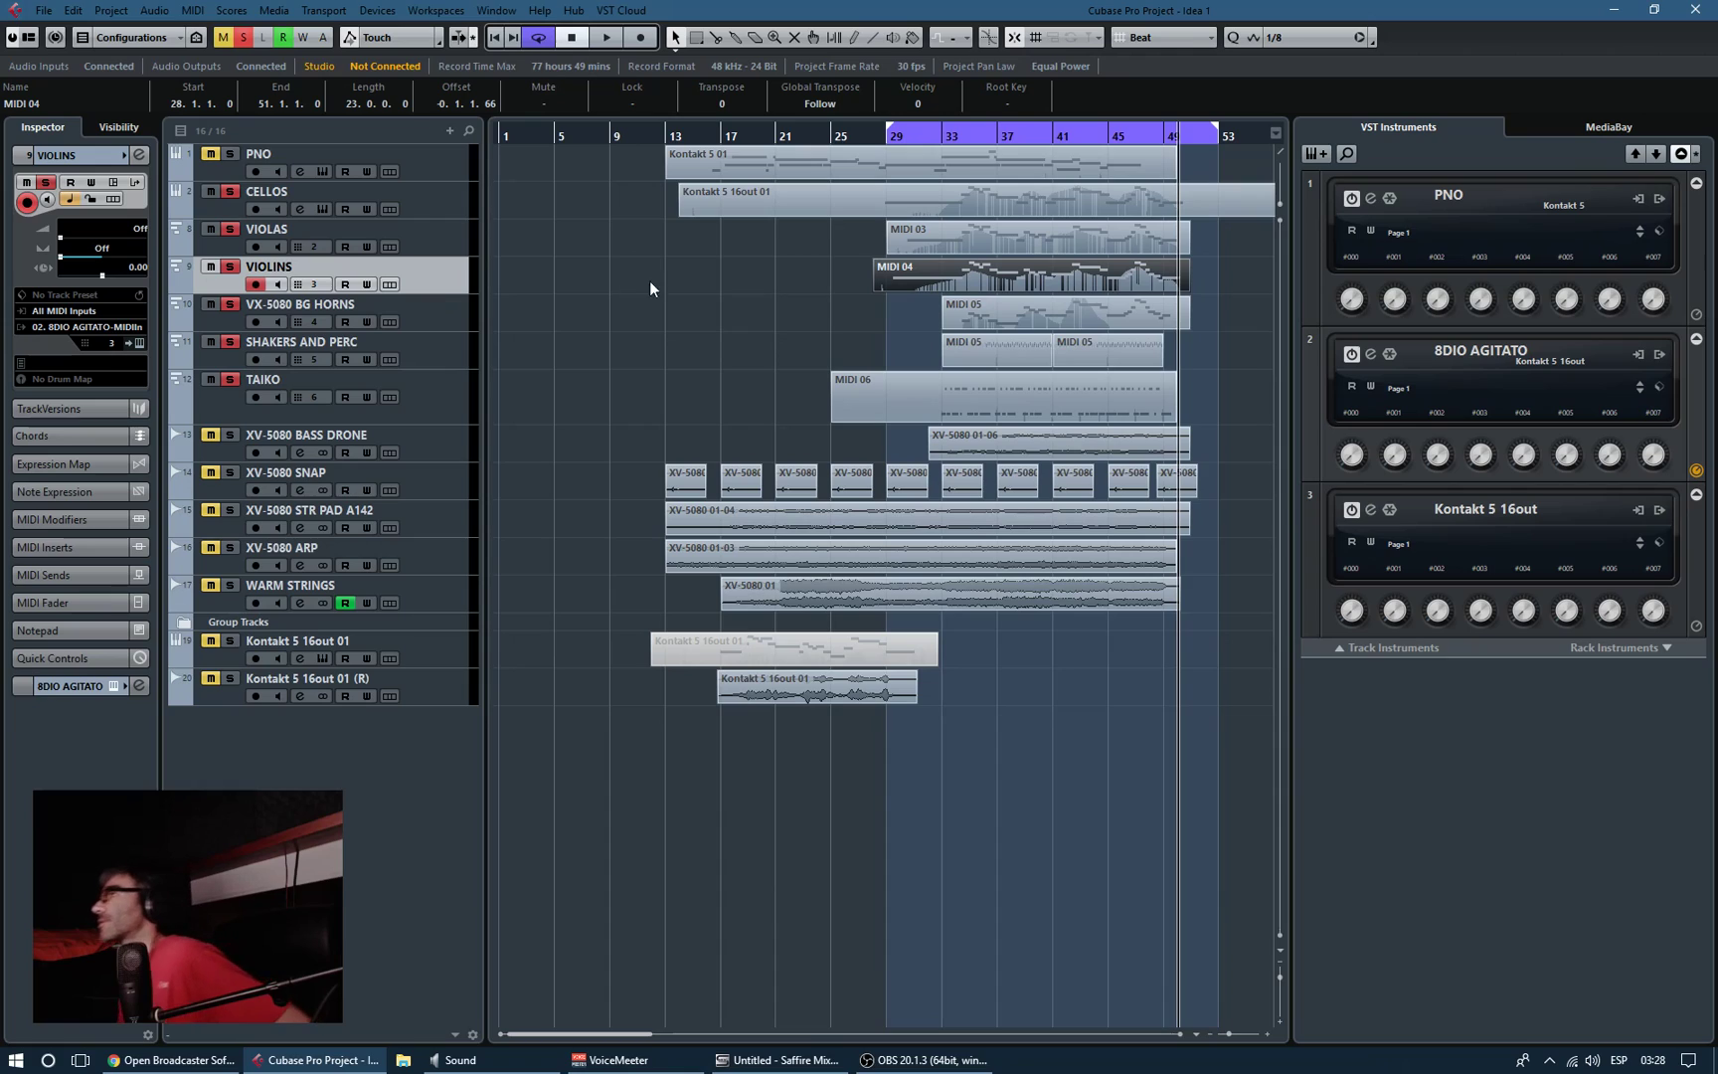
Step: Point out the violas, violins and horns MIDI parts and the XV-5080 audio events by selecting them together, and clear the selection
click(1211, 272)
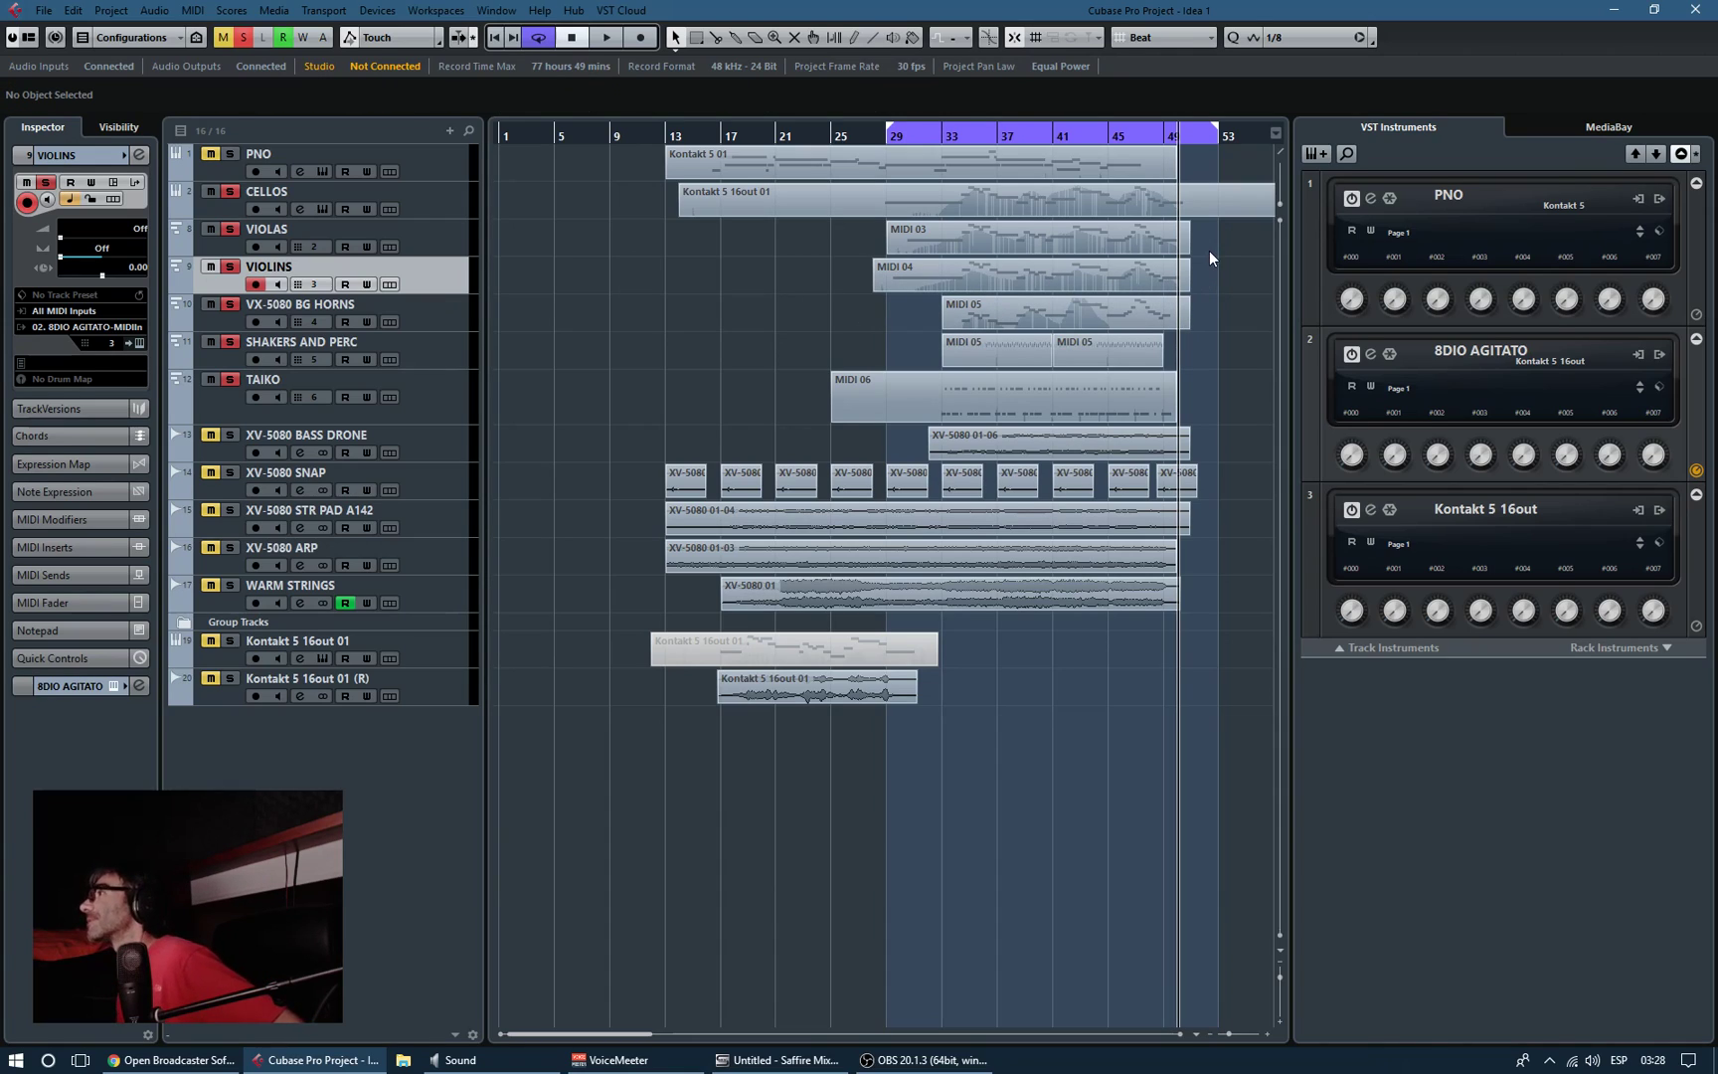
drag(1221, 240, 872, 311)
click(866, 345)
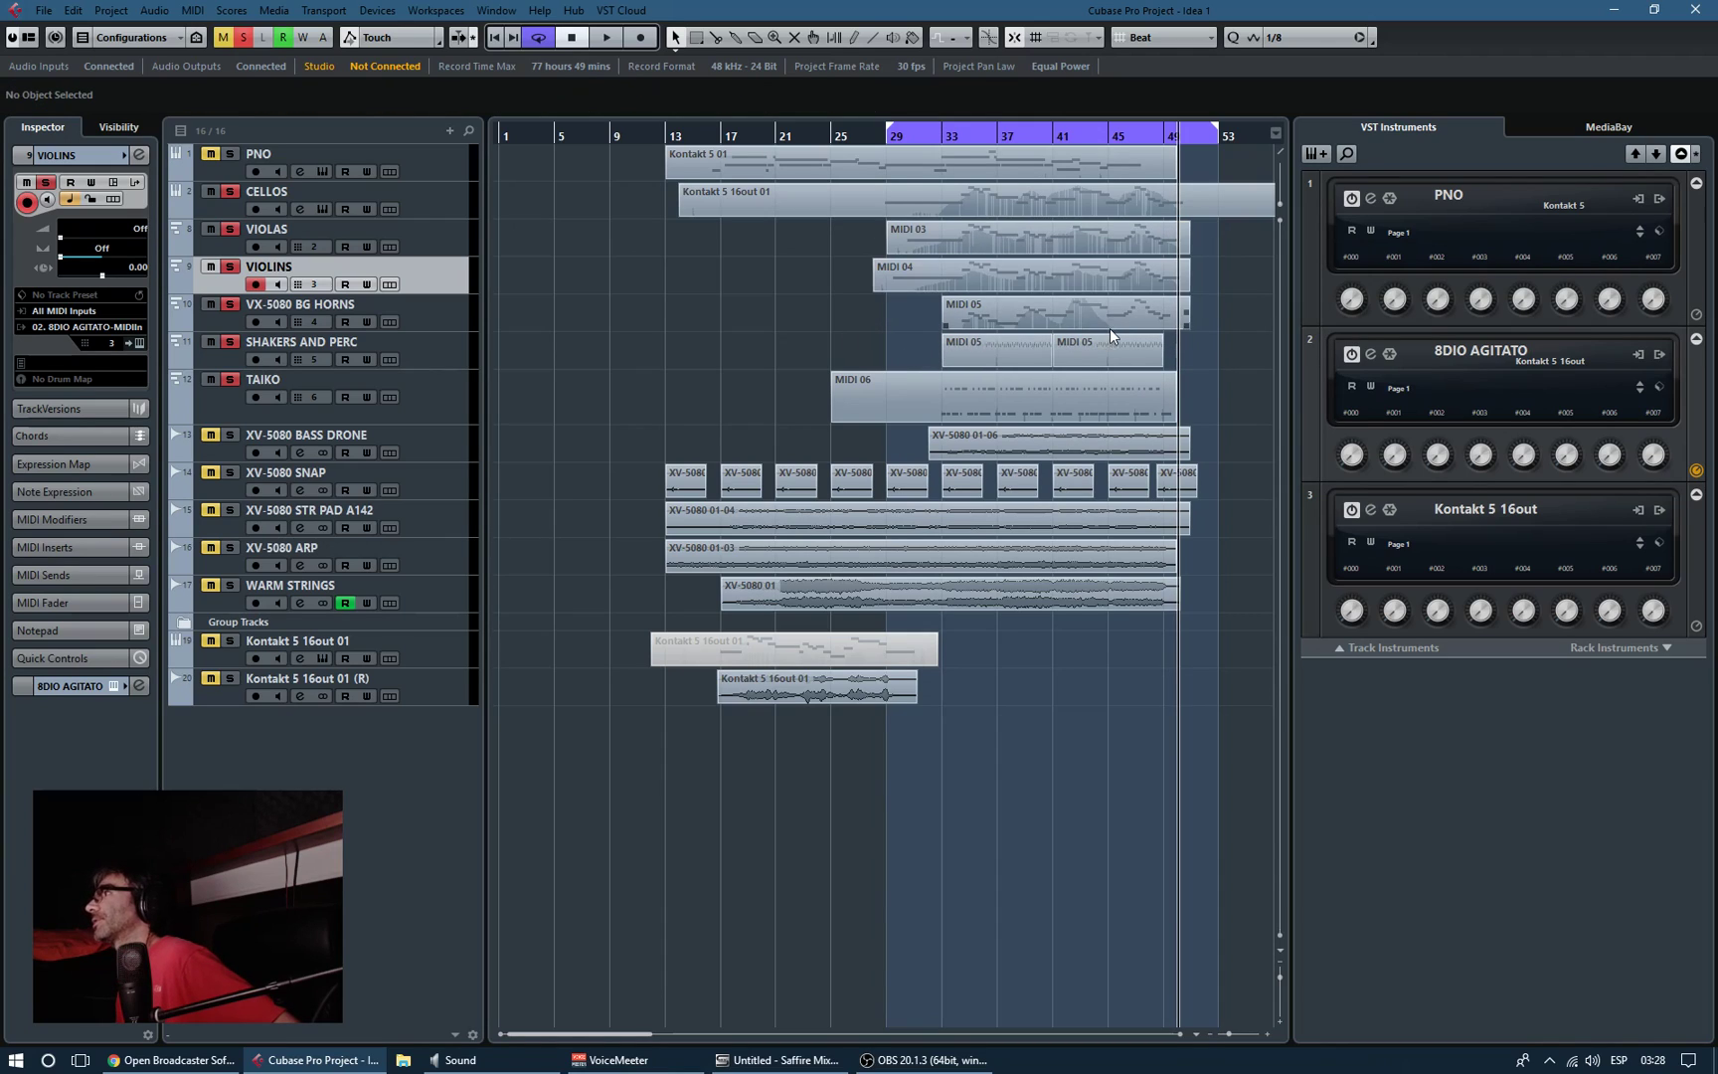
drag(1235, 327, 833, 239)
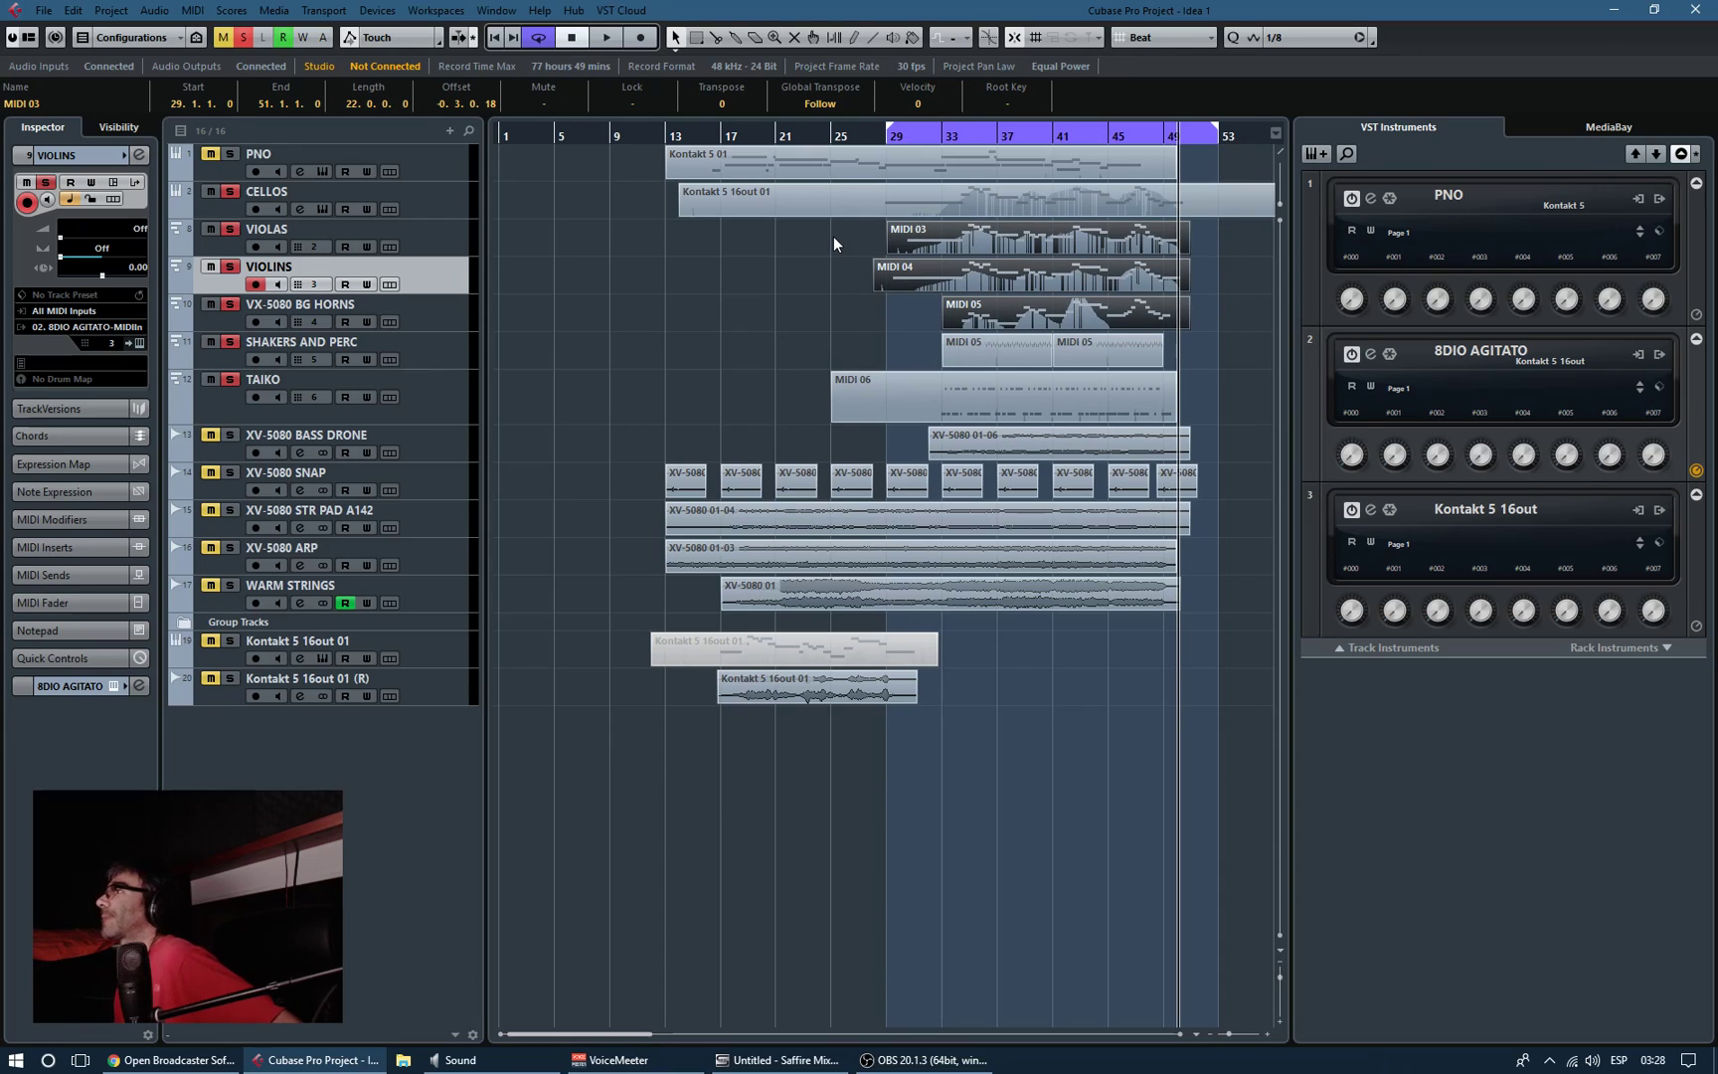
click(831, 238)
drag(1198, 317, 767, 242)
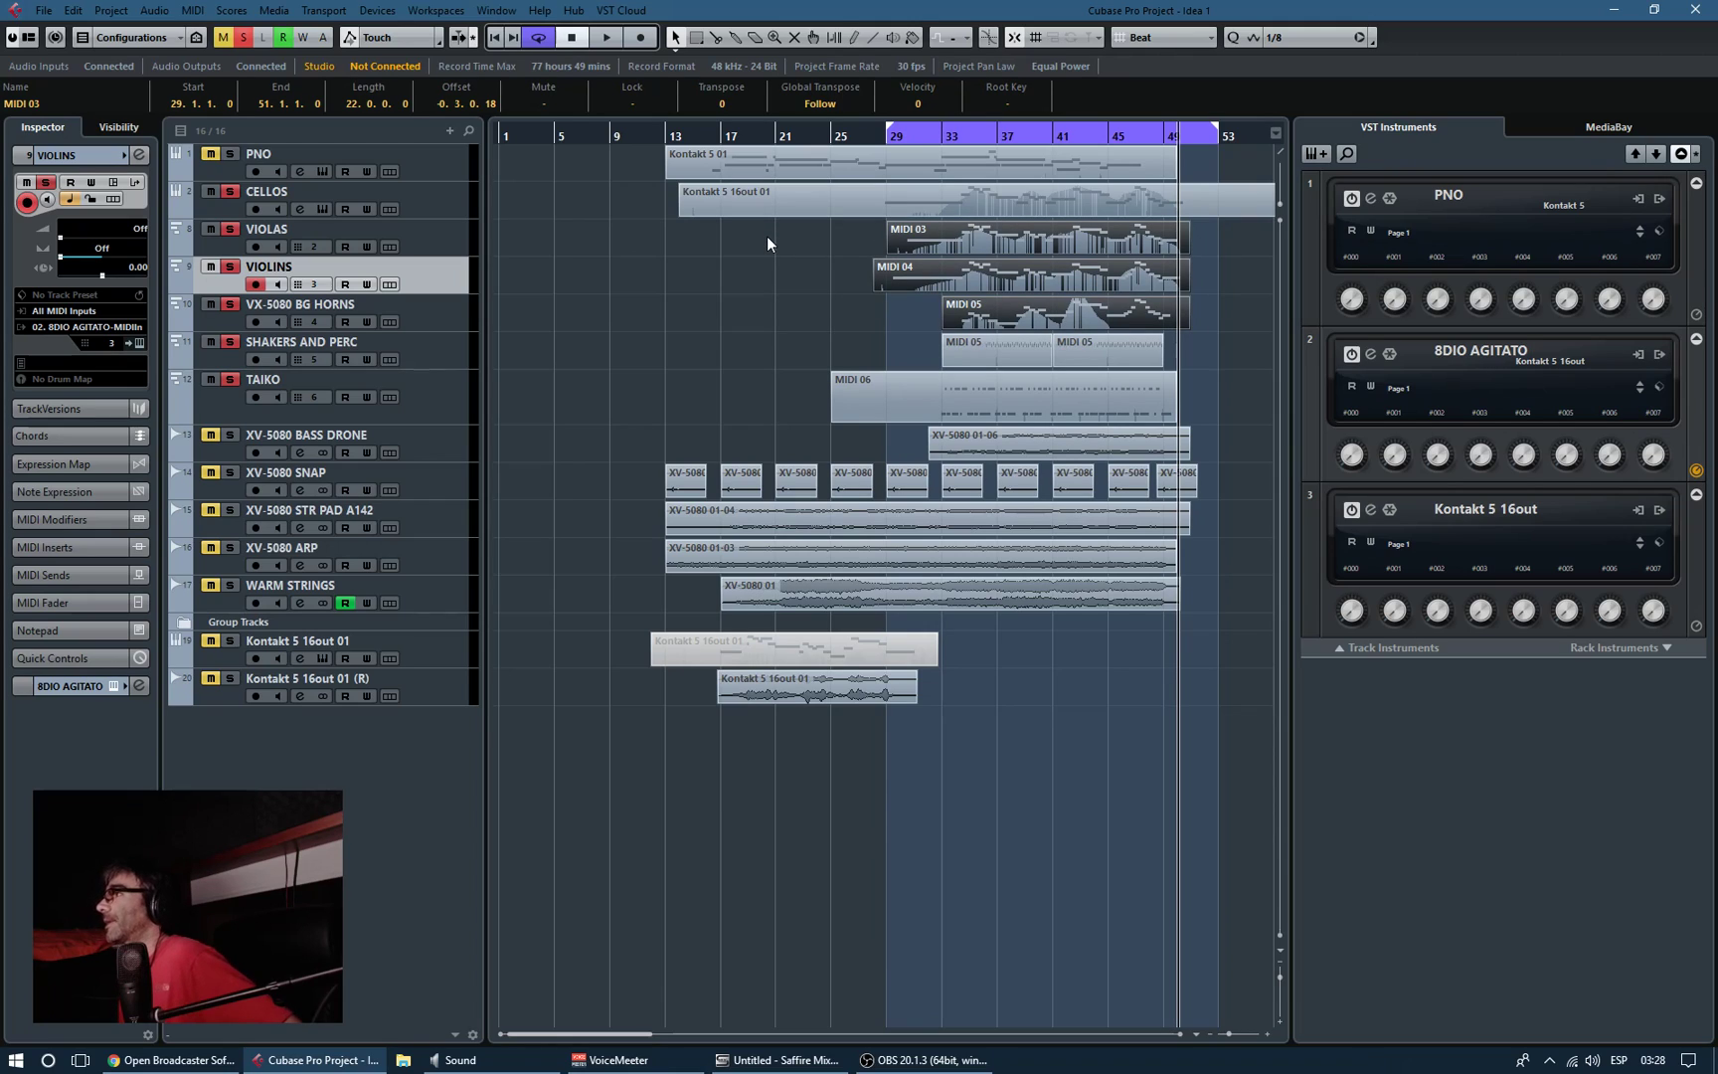
click(794, 311)
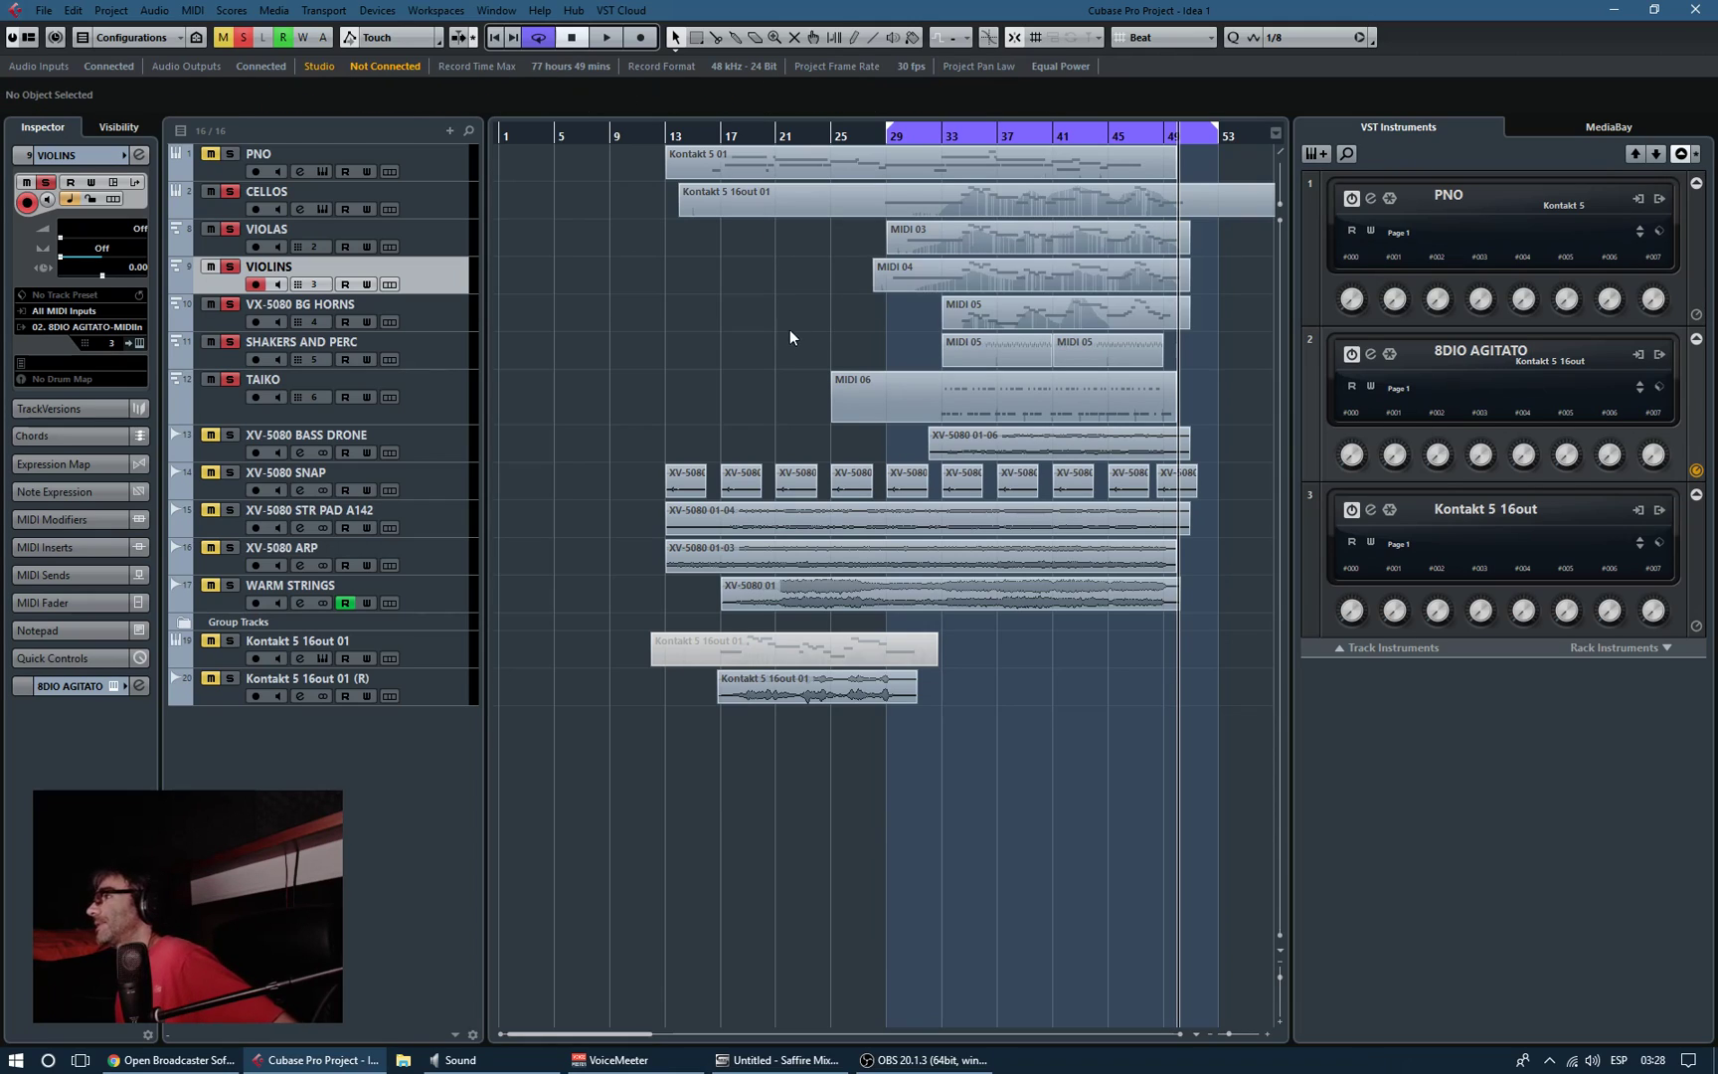
drag(588, 537, 1043, 434)
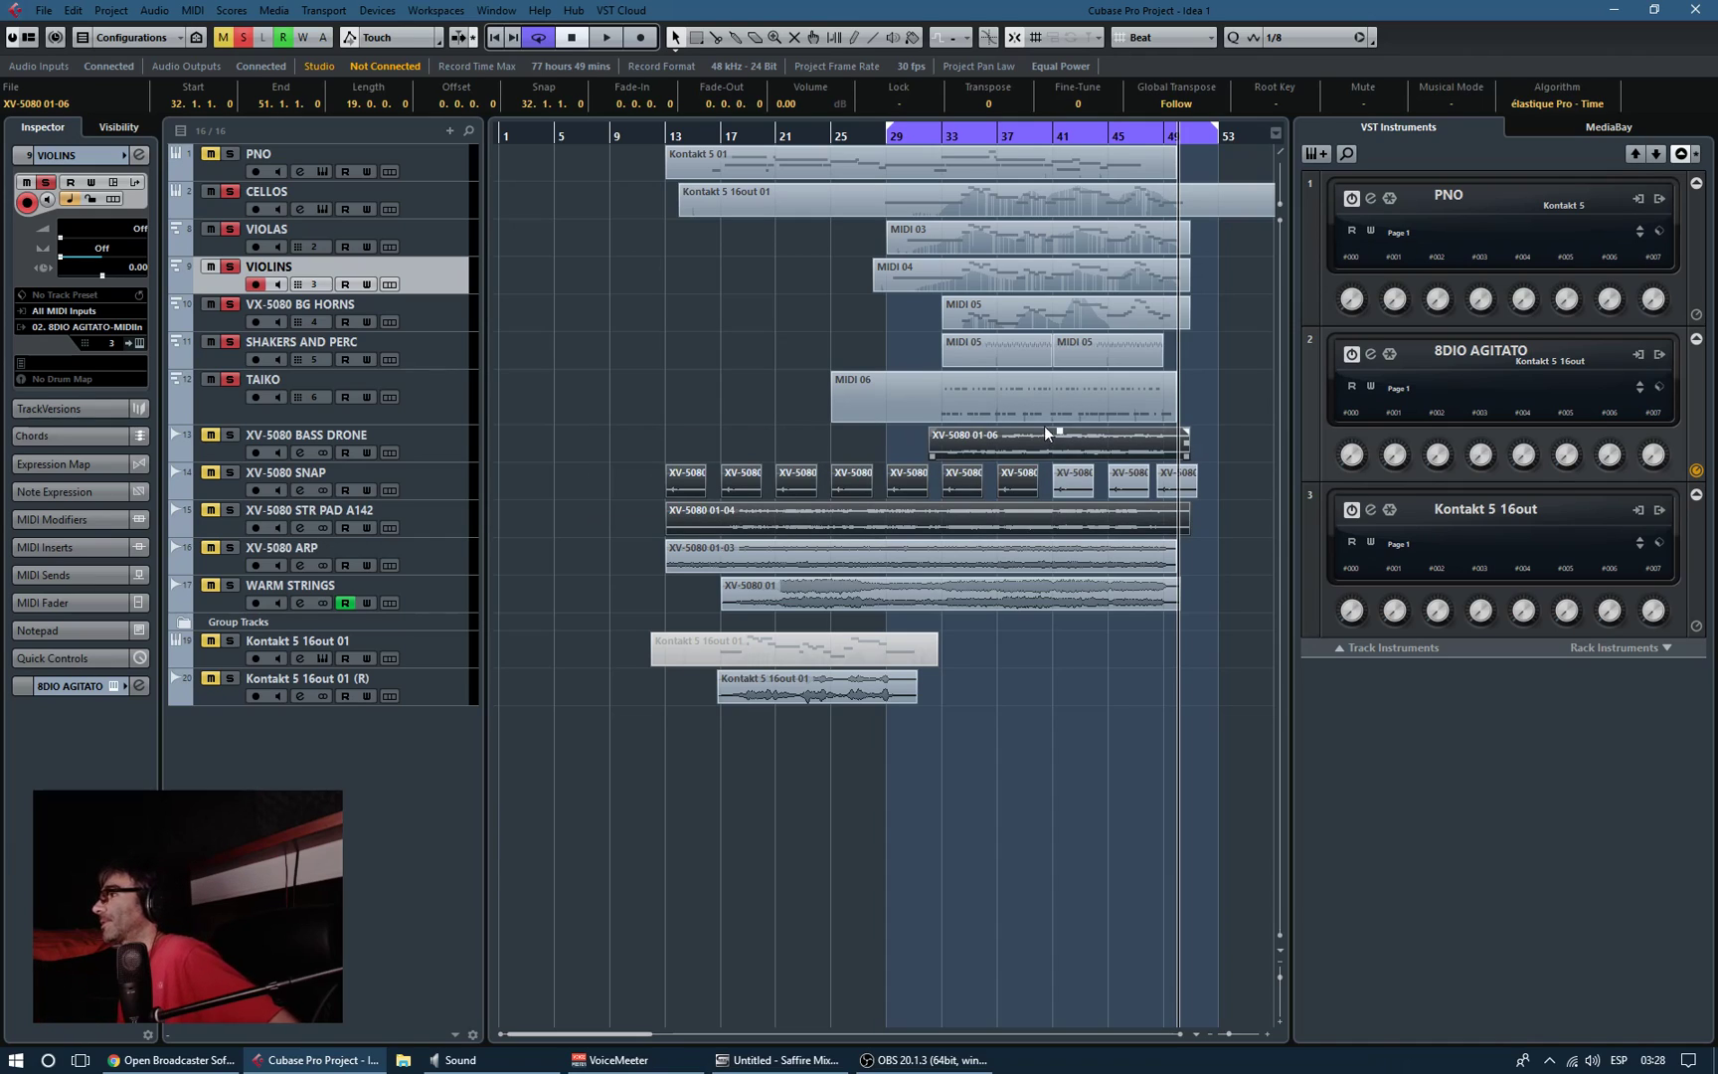
click(628, 346)
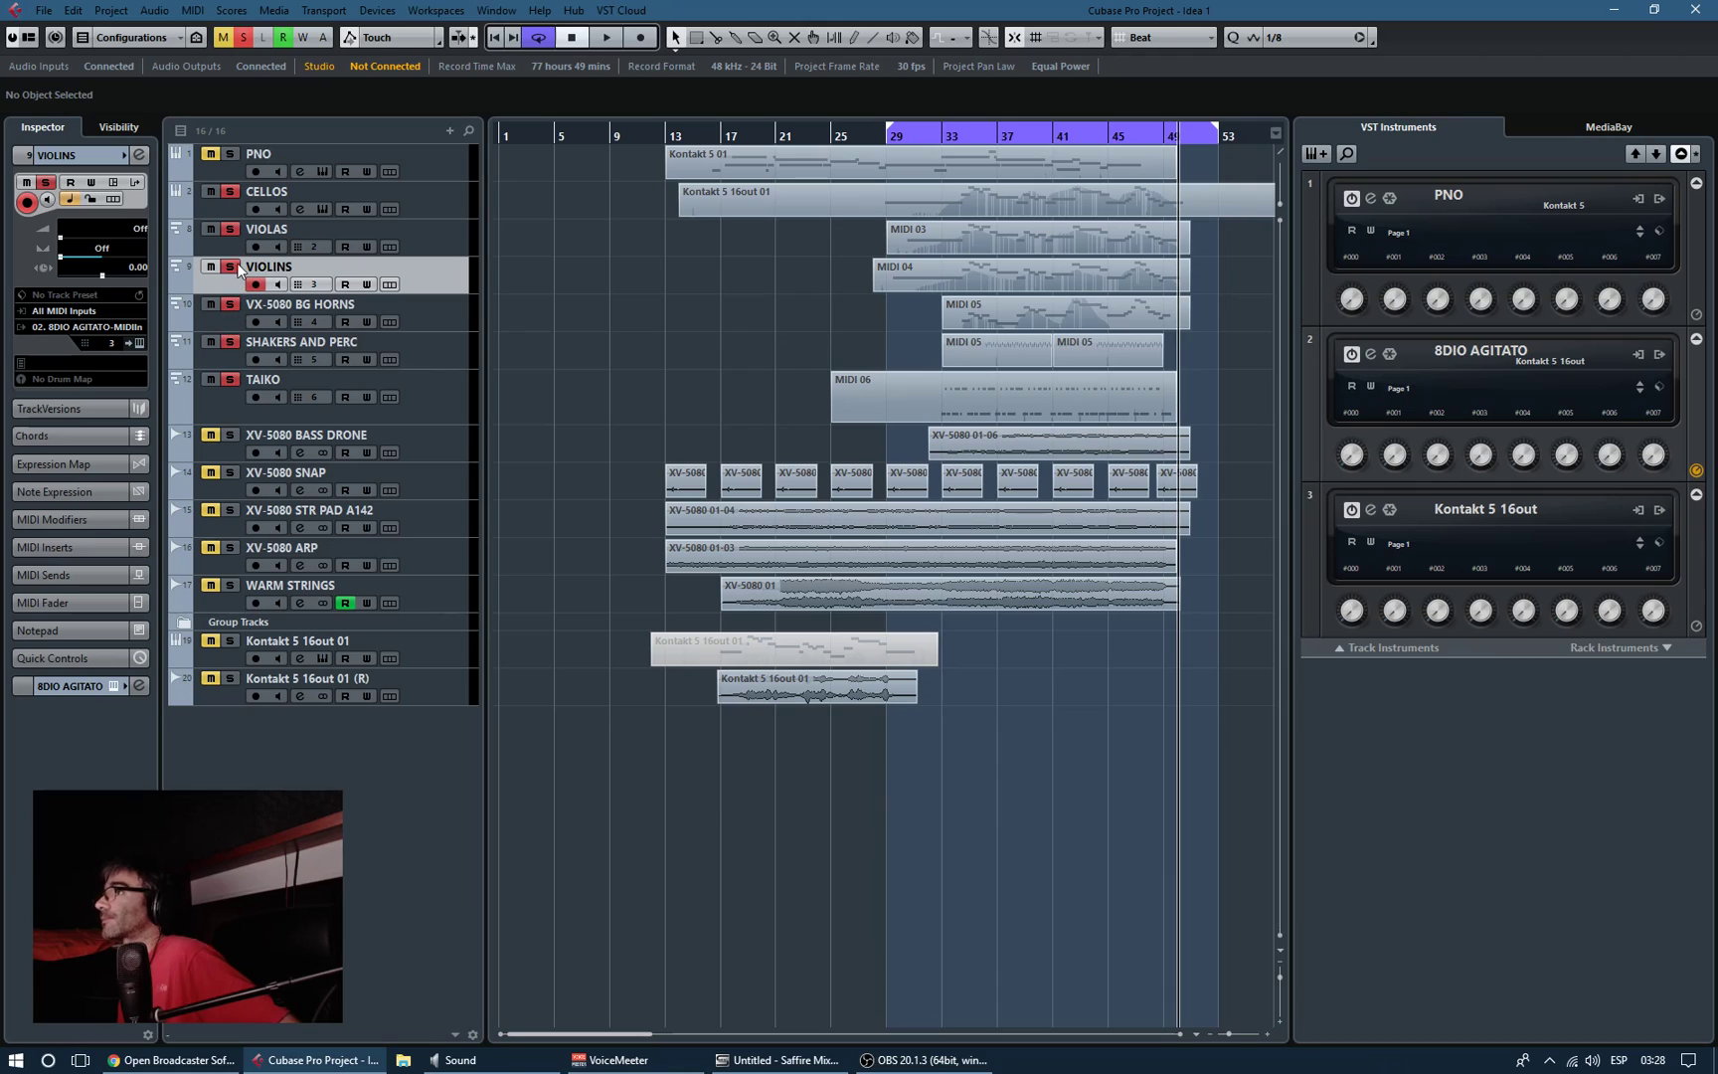
Step: Clear the solo state of all tracks, check the unsoloed channels in the MixConsole, and return to the project window
click(228, 230)
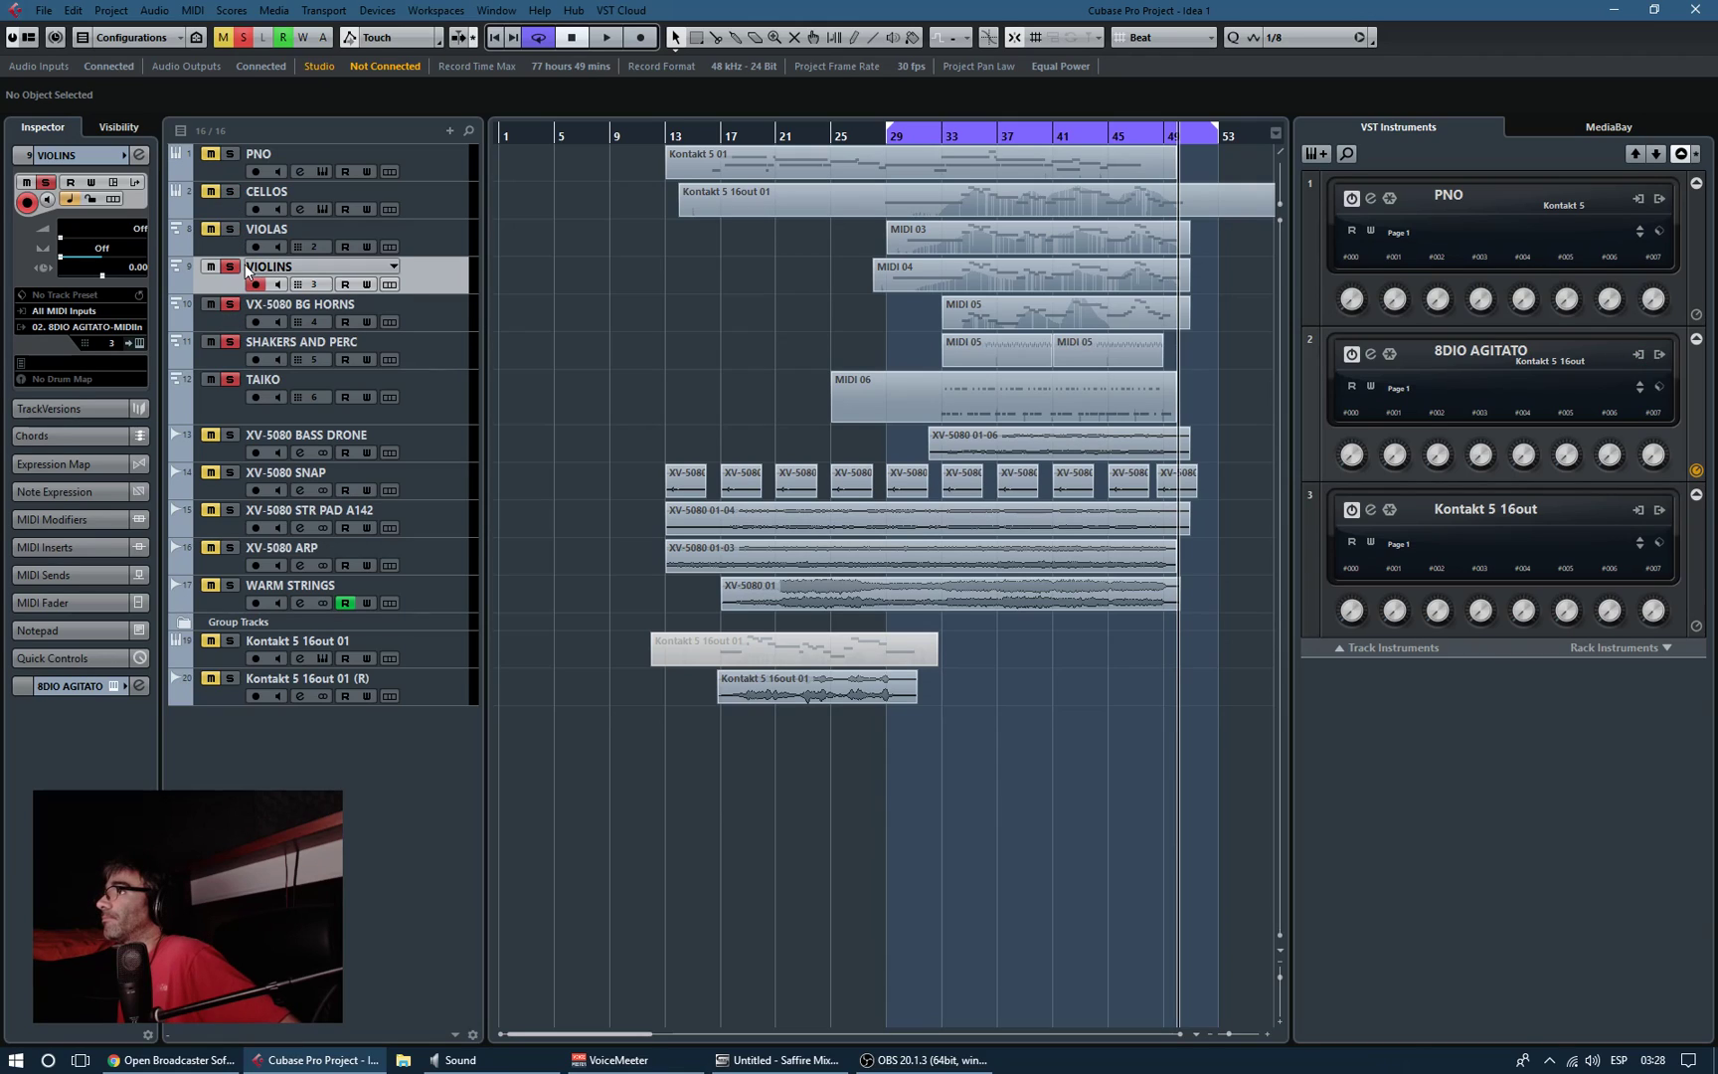
click(230, 268)
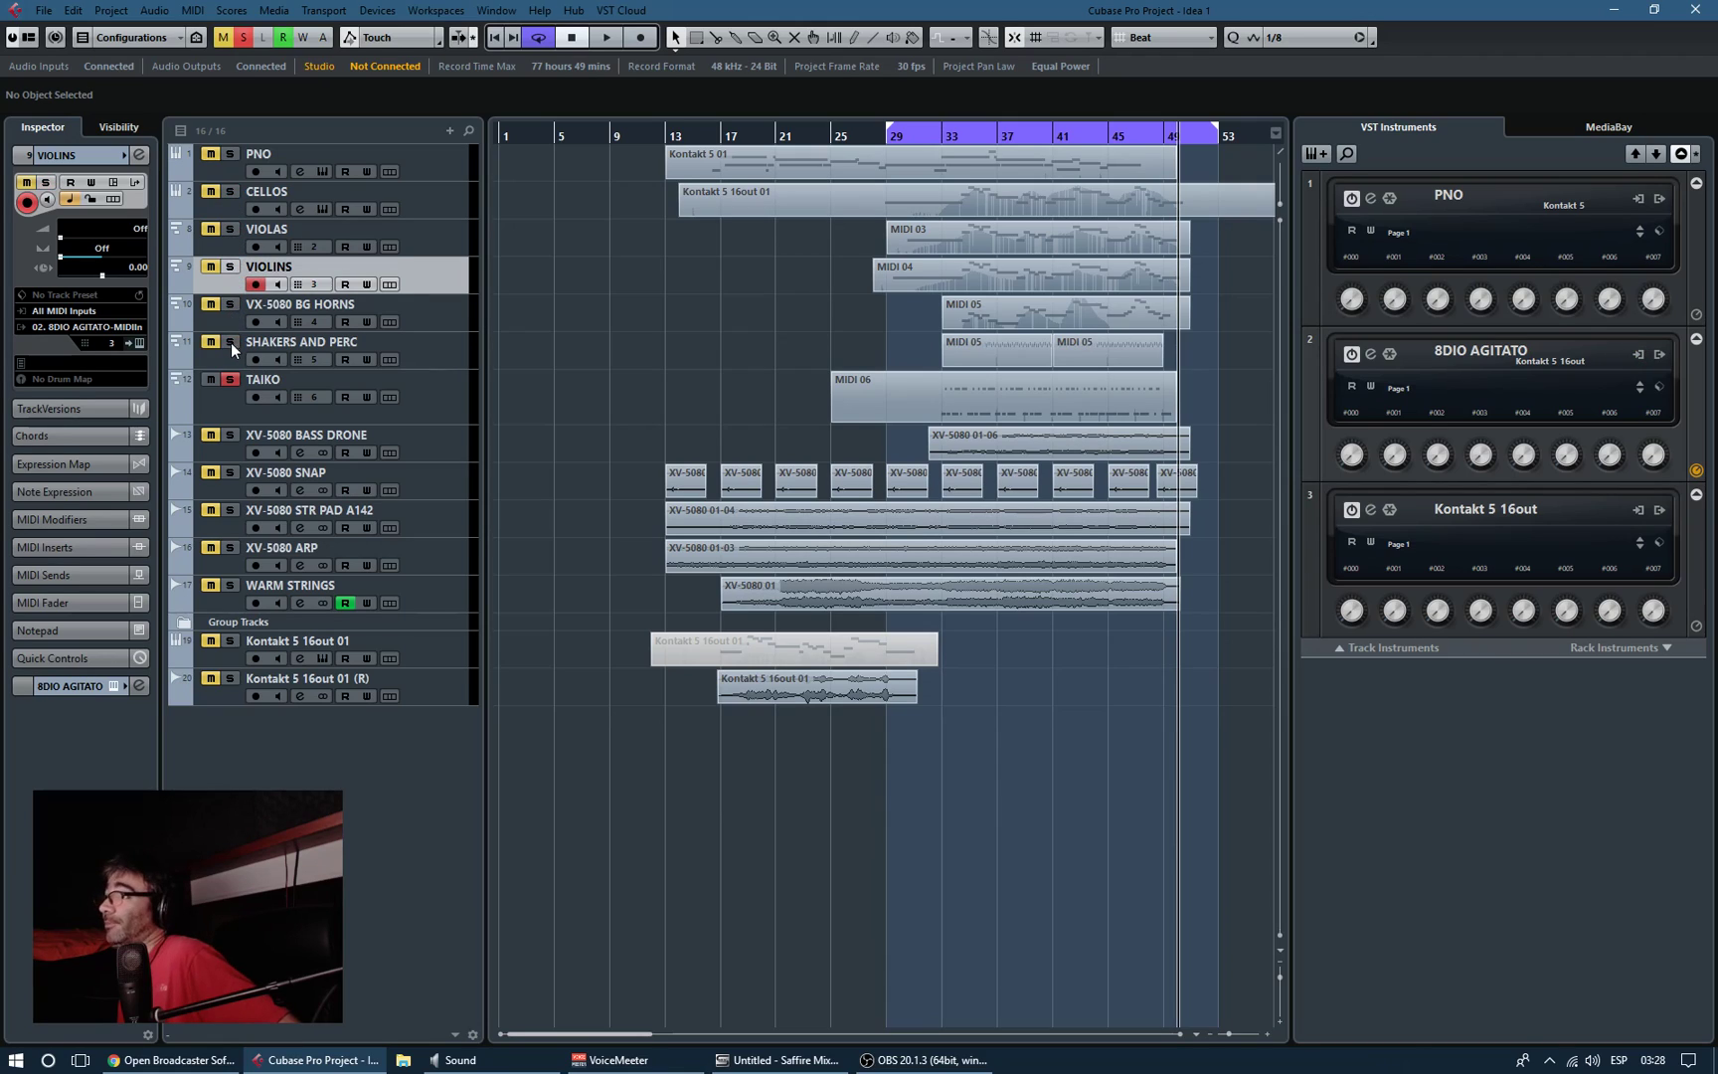
click(235, 379)
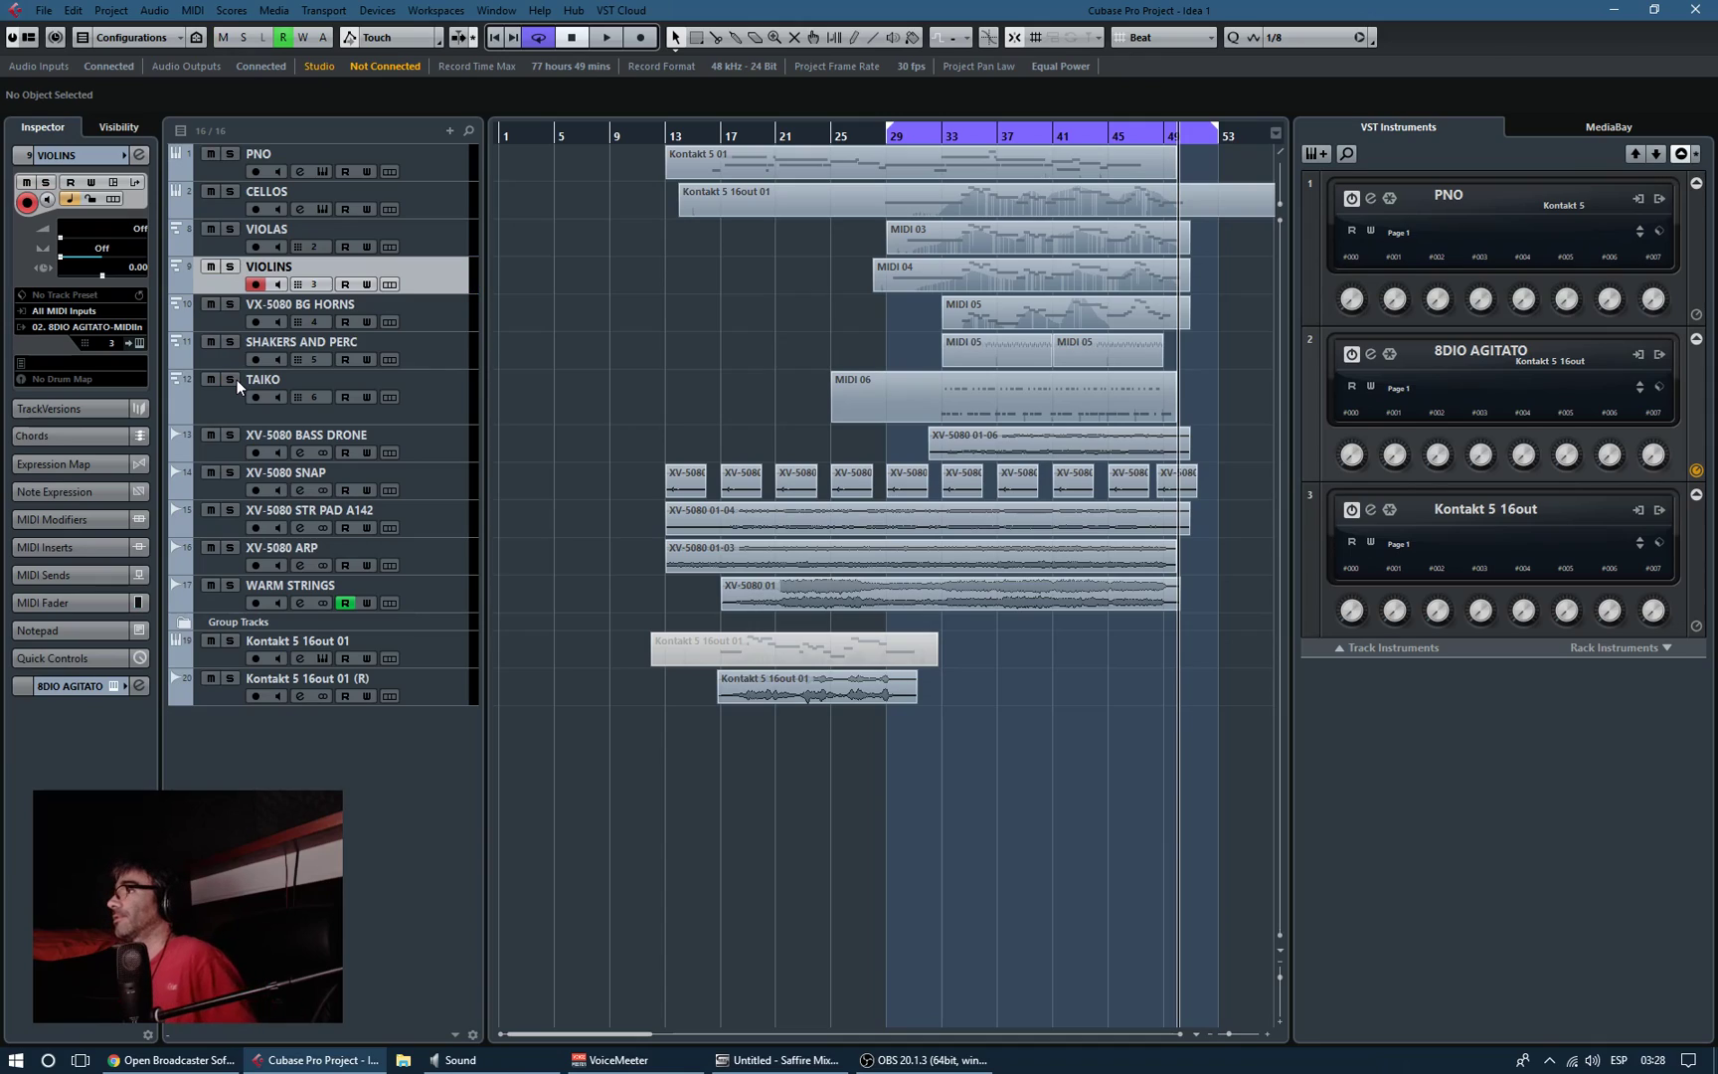
key(F3)
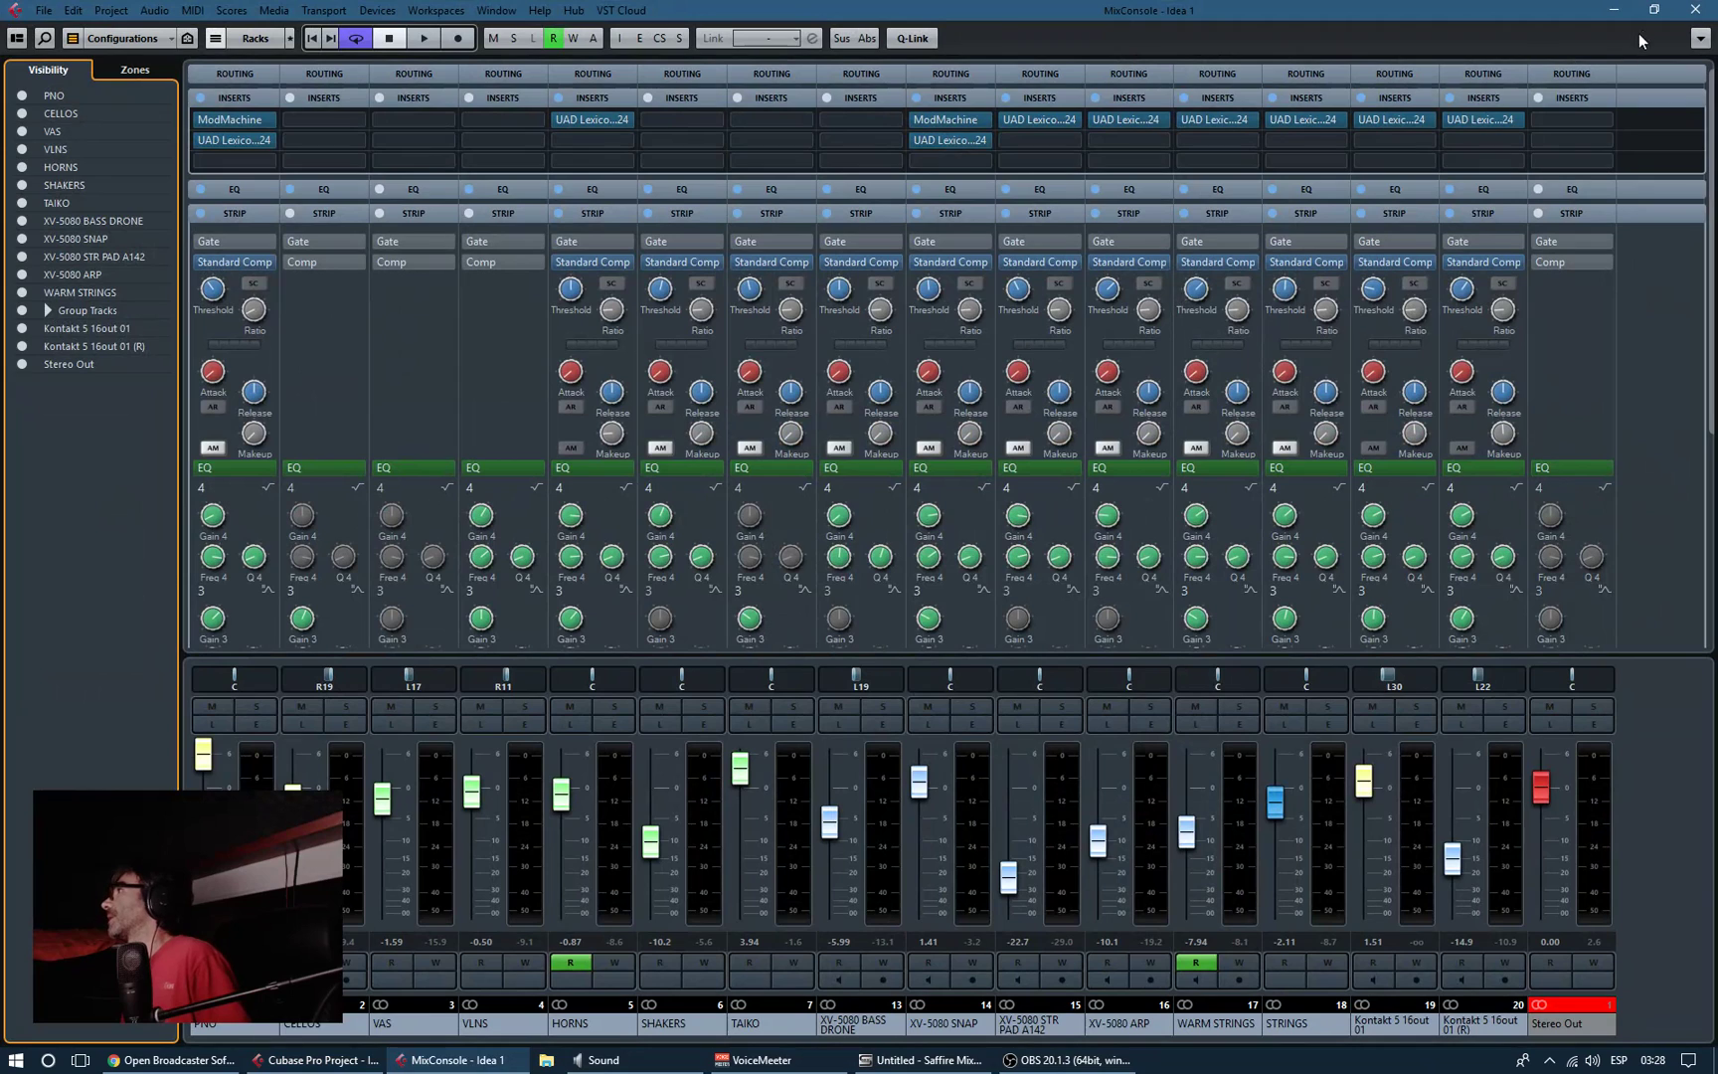
click(1694, 12)
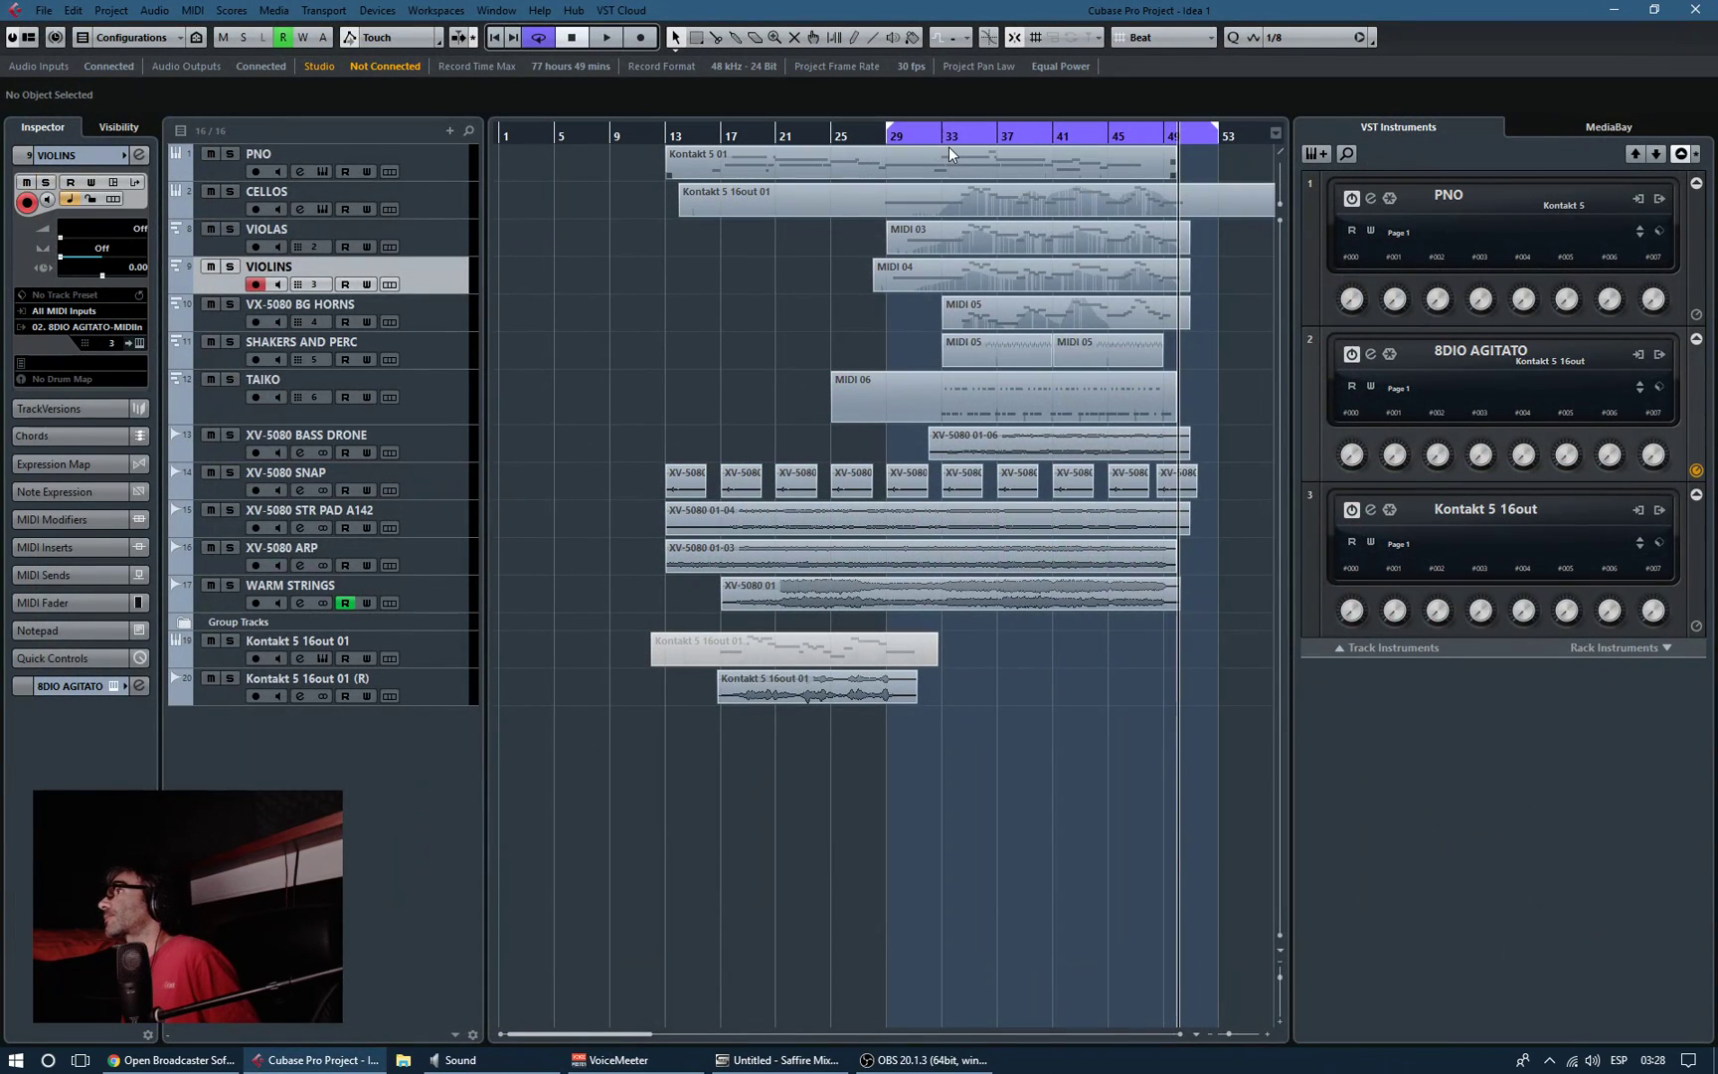
Step: Play the full arrangement from just before bar 29 and stop playback near its end
click(879, 136)
key(space)
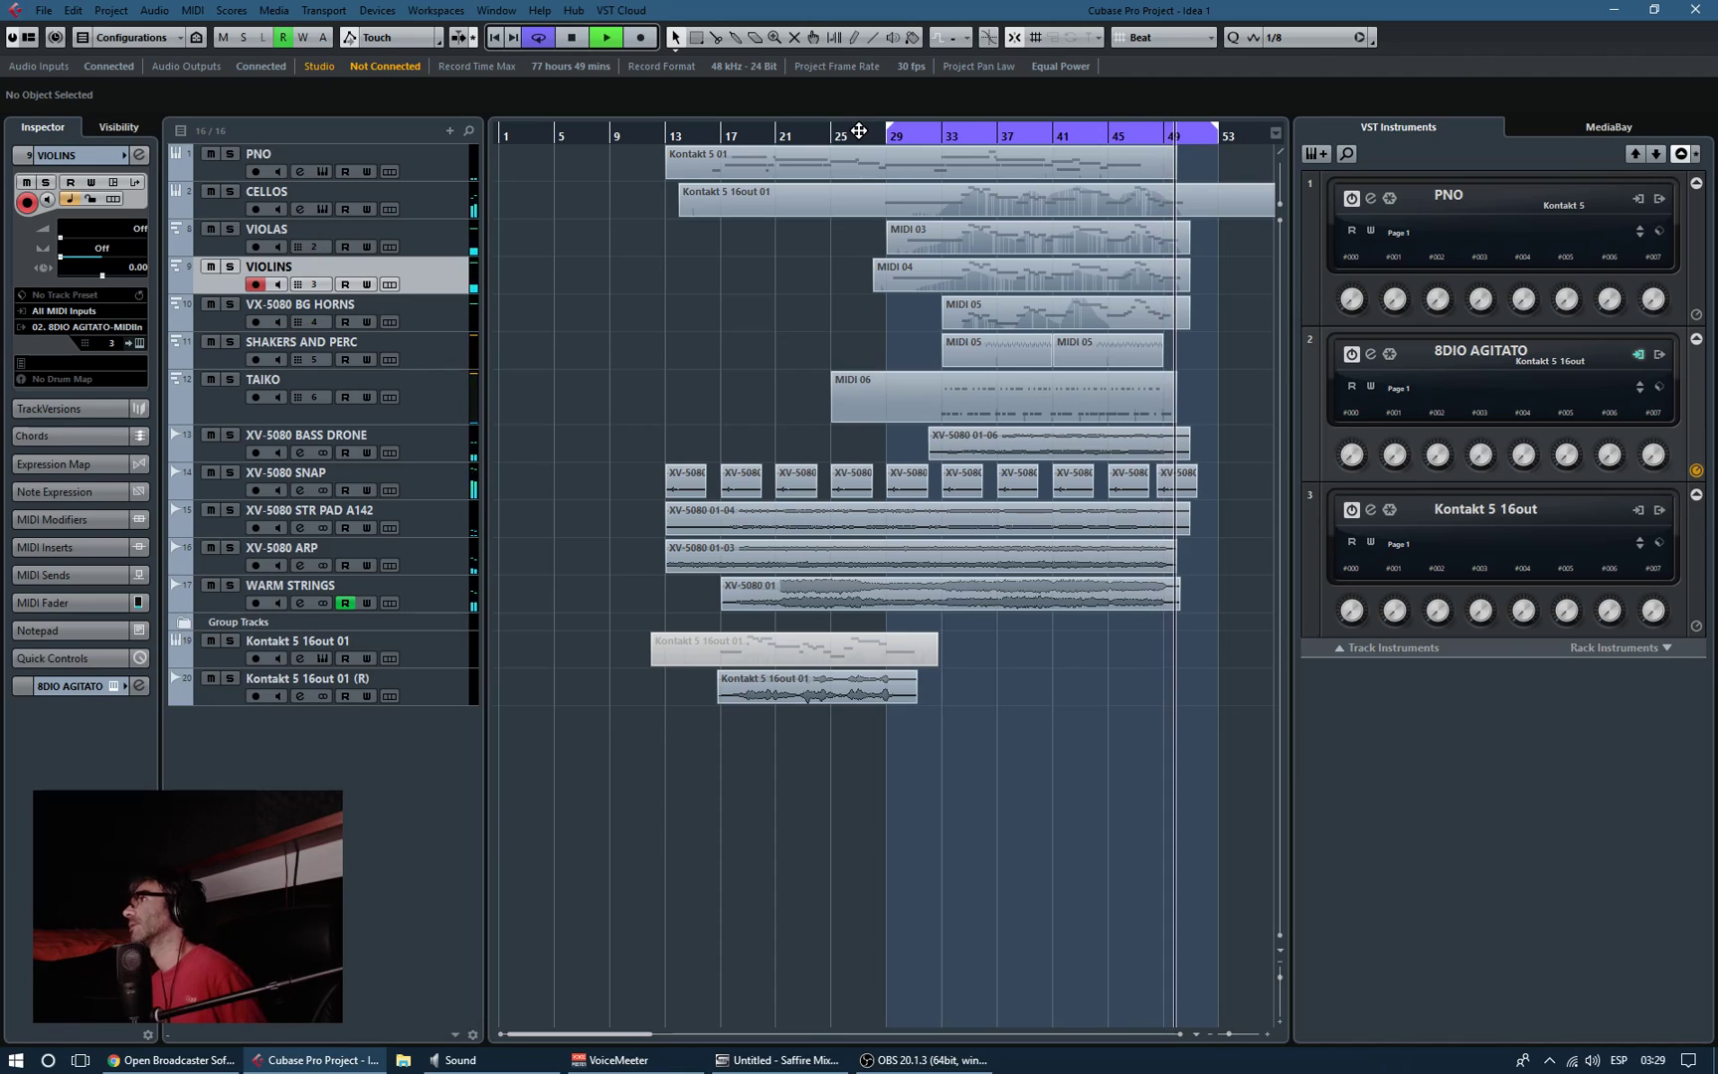
click(571, 38)
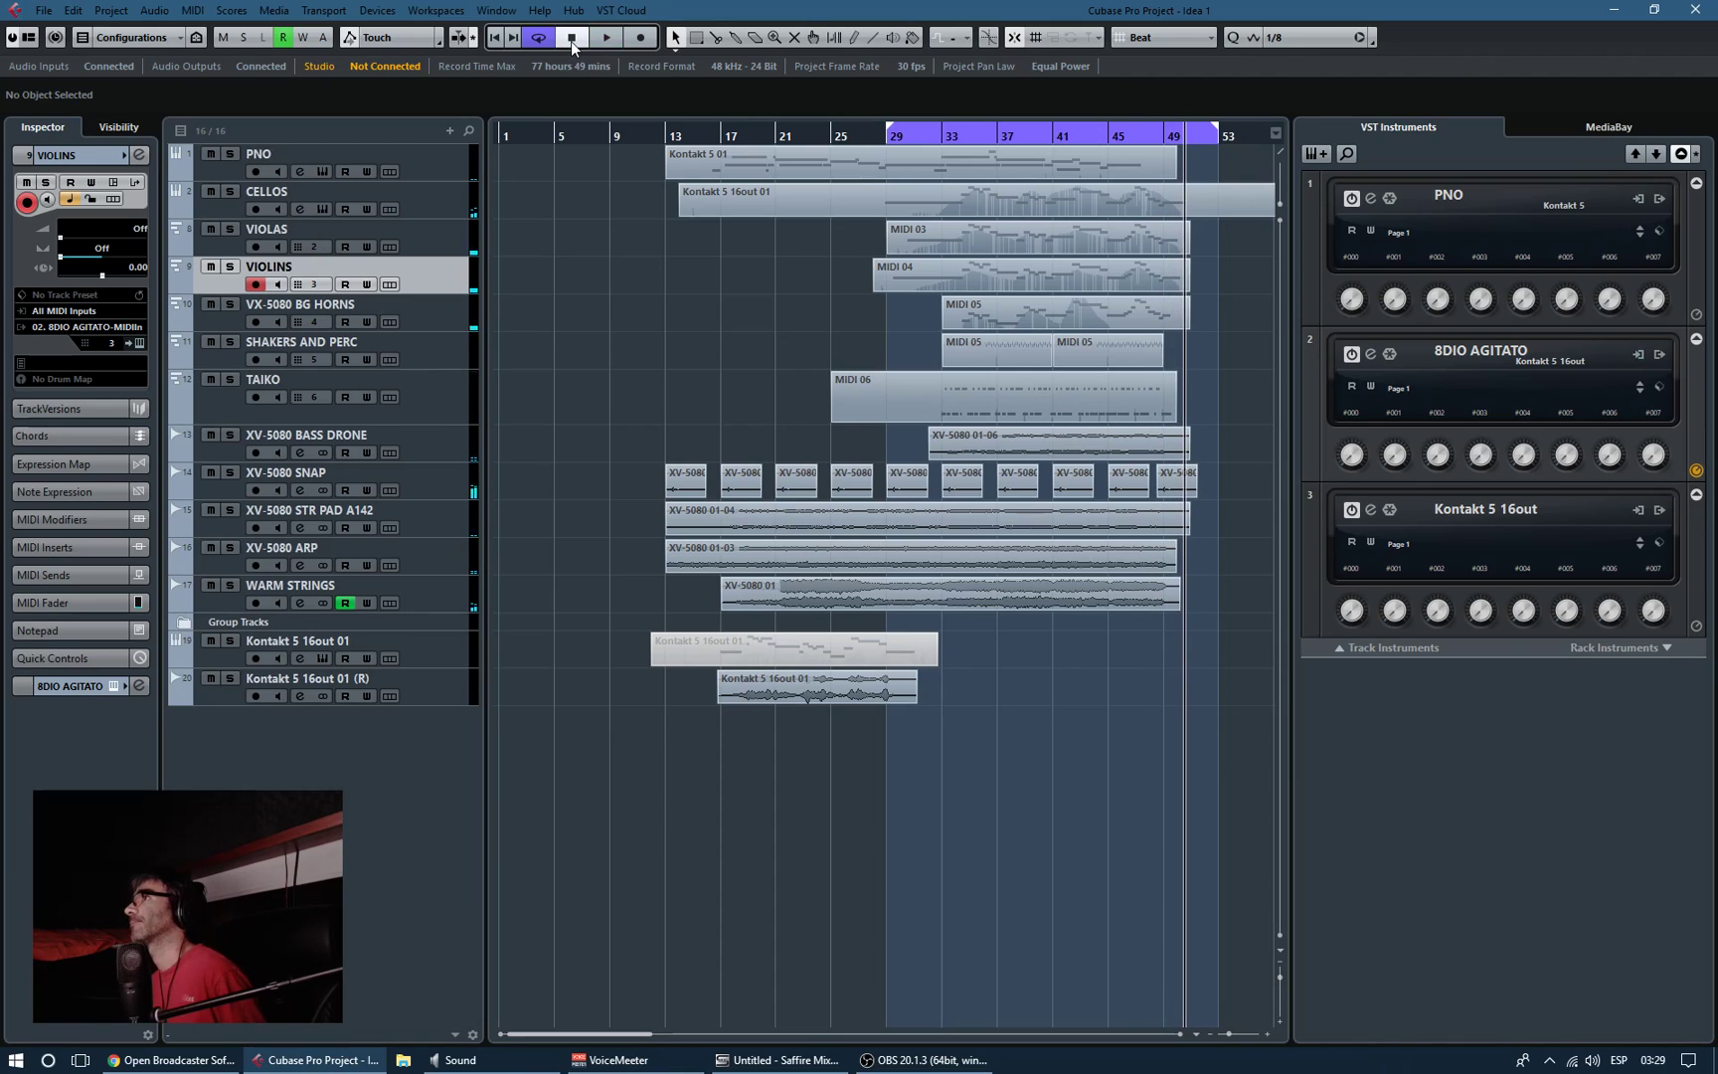
Step: Select the PNO track and view its Kontakt instrument with the Piano in Blue v2 patch, closing the instrument window when done
click(452, 166)
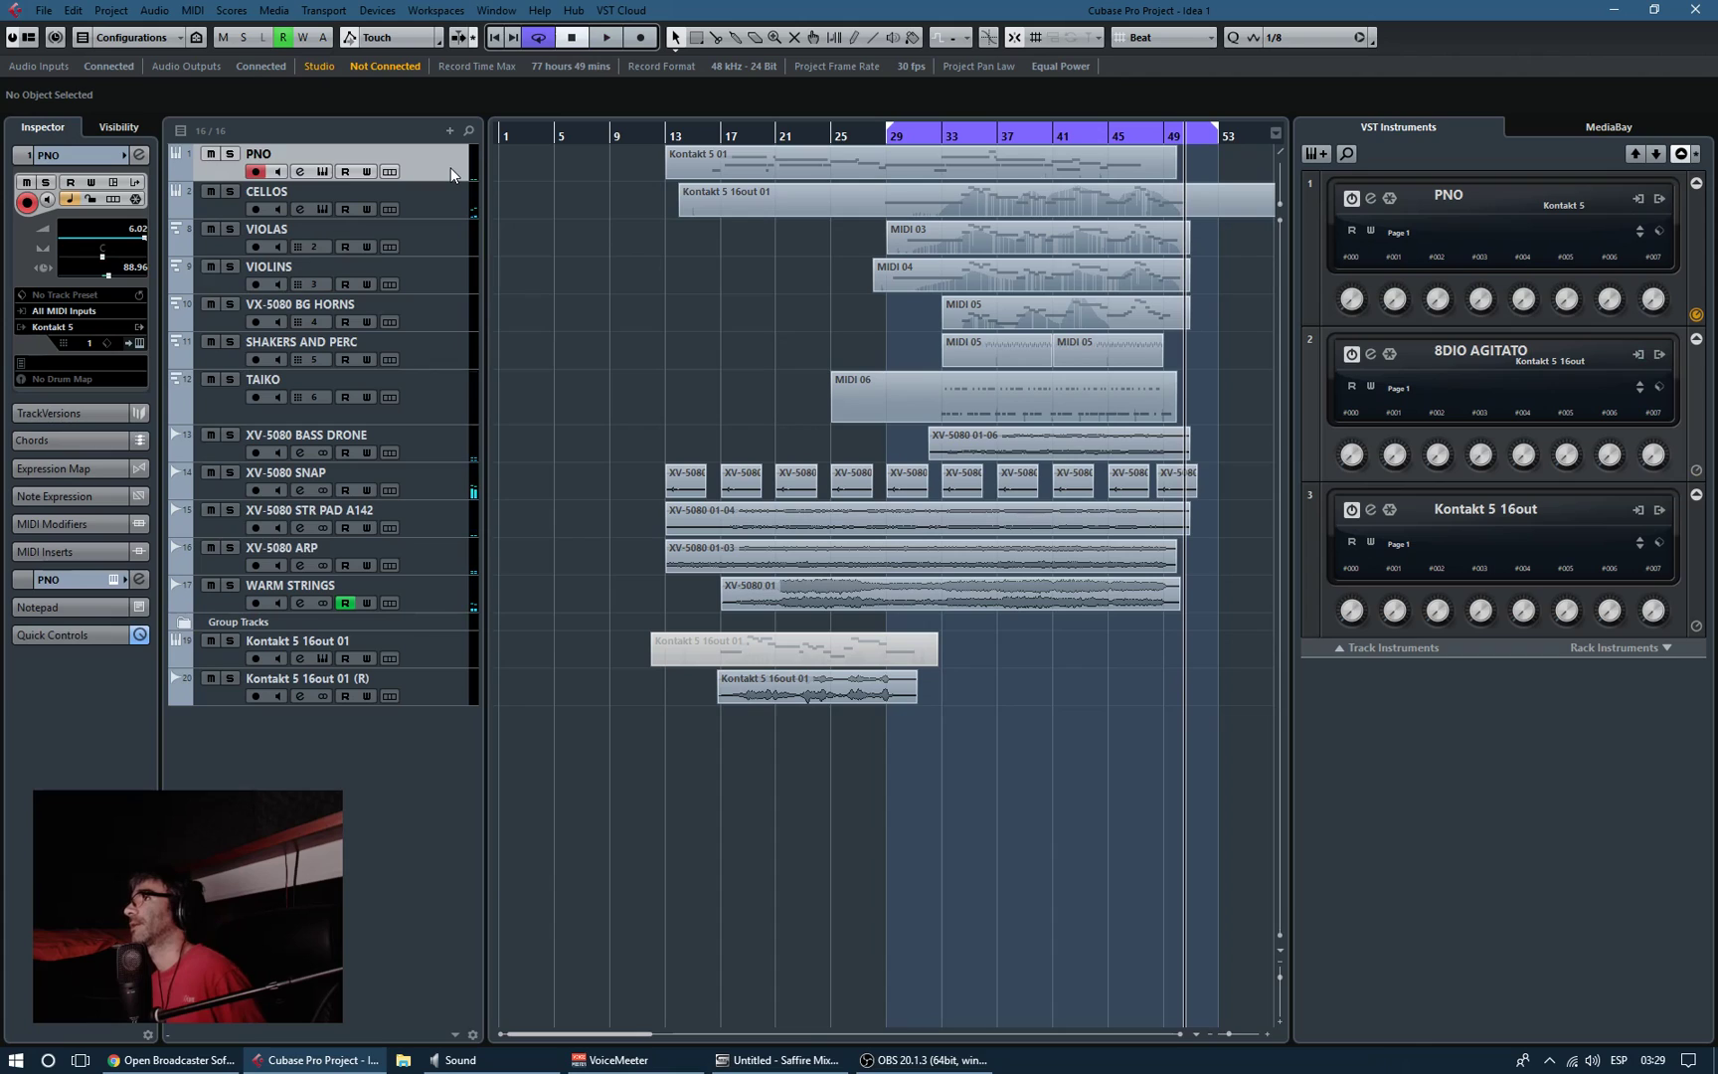
click(1364, 201)
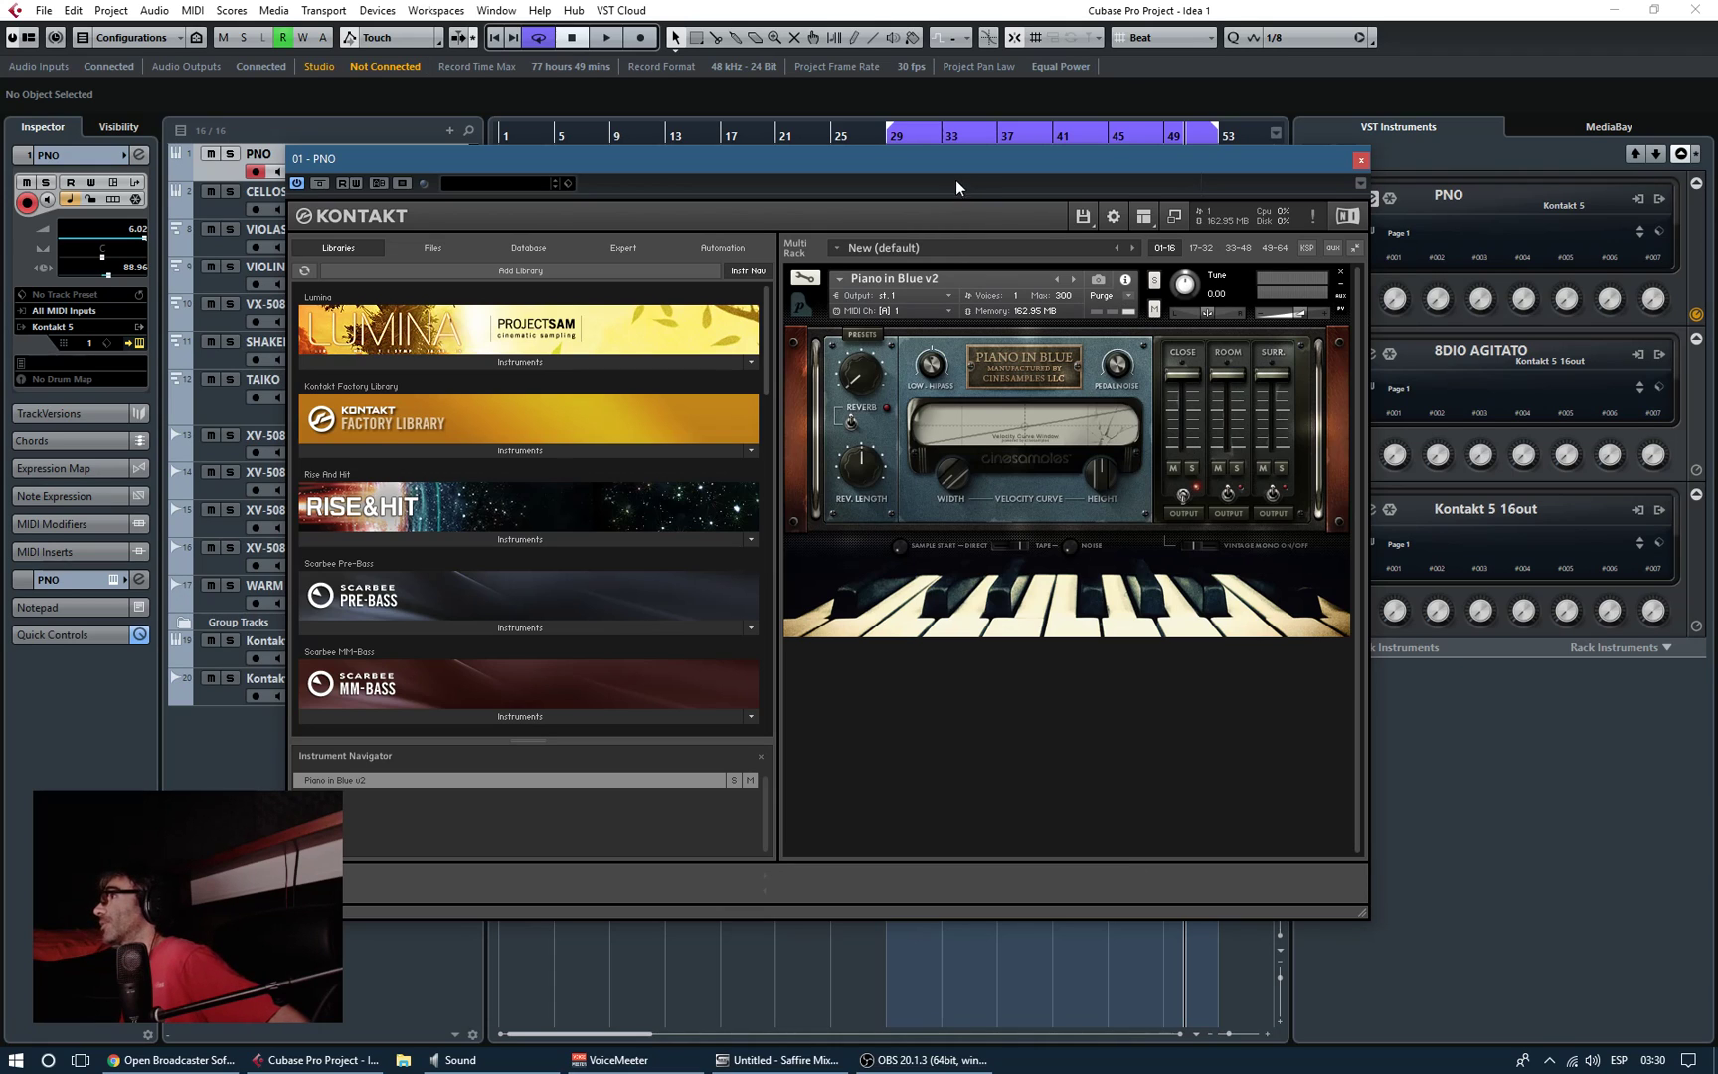
drag(950, 164, 899, 253)
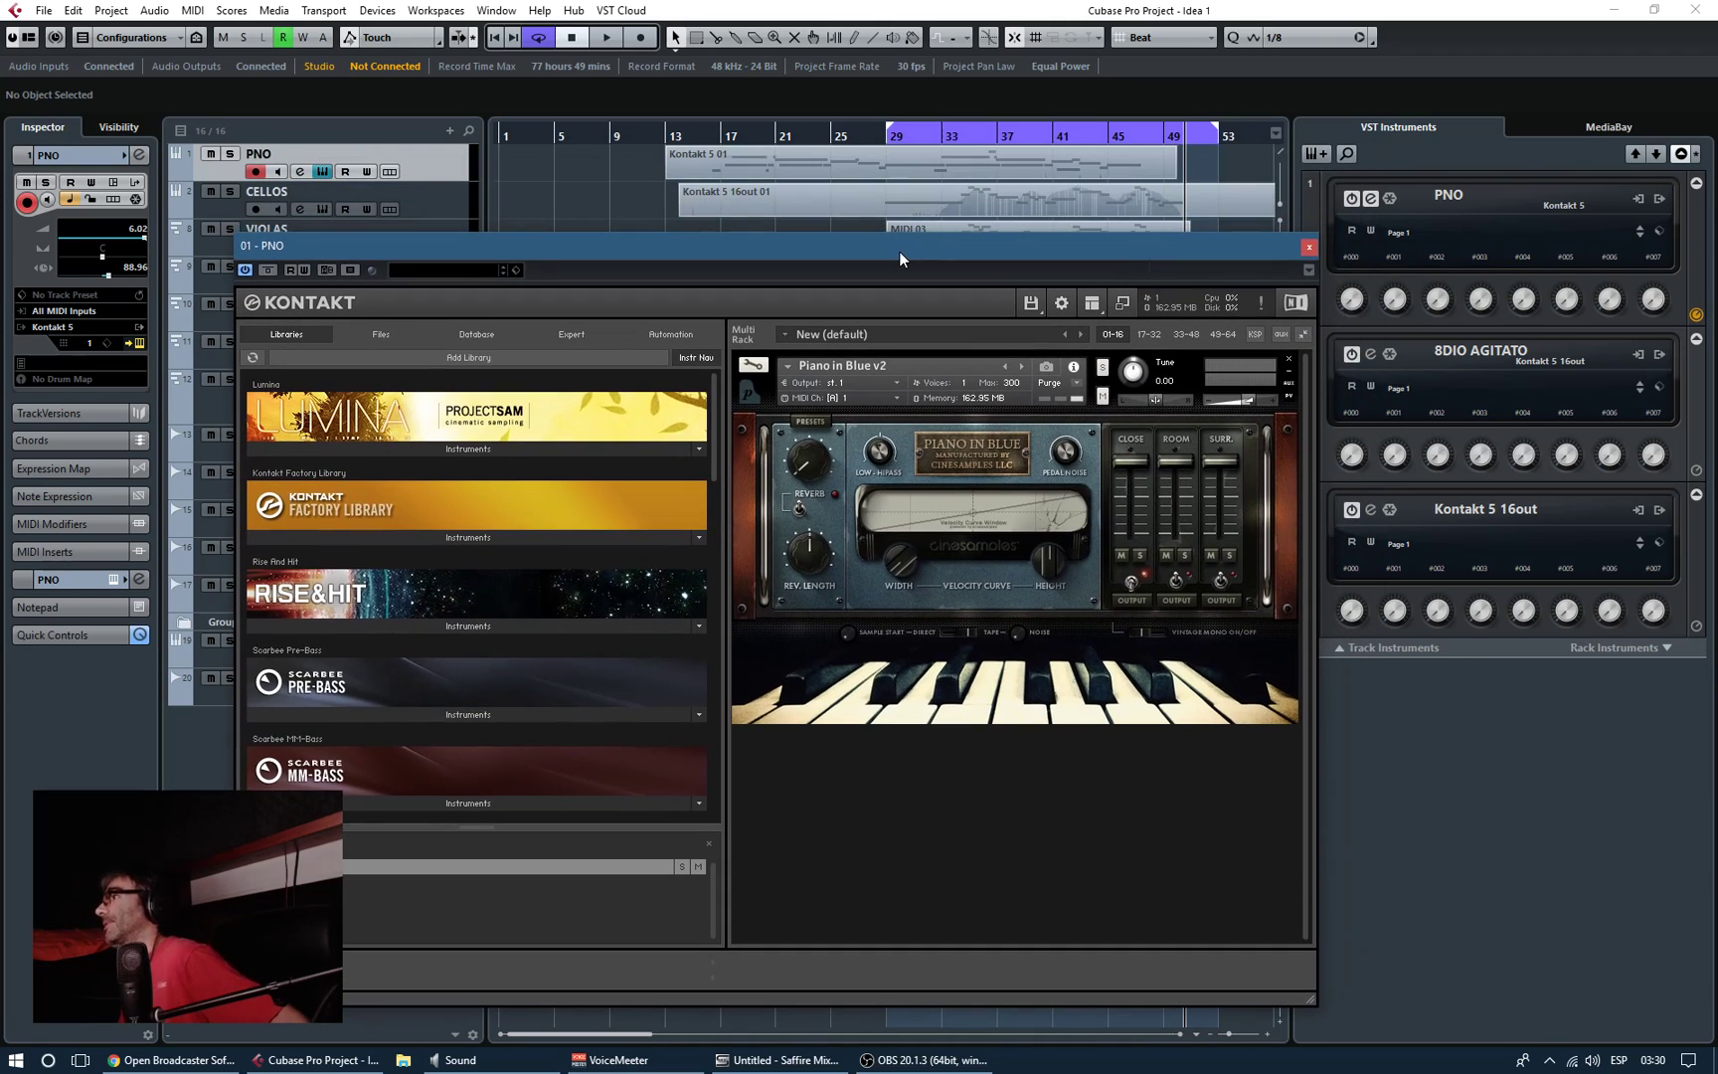
click(1306, 247)
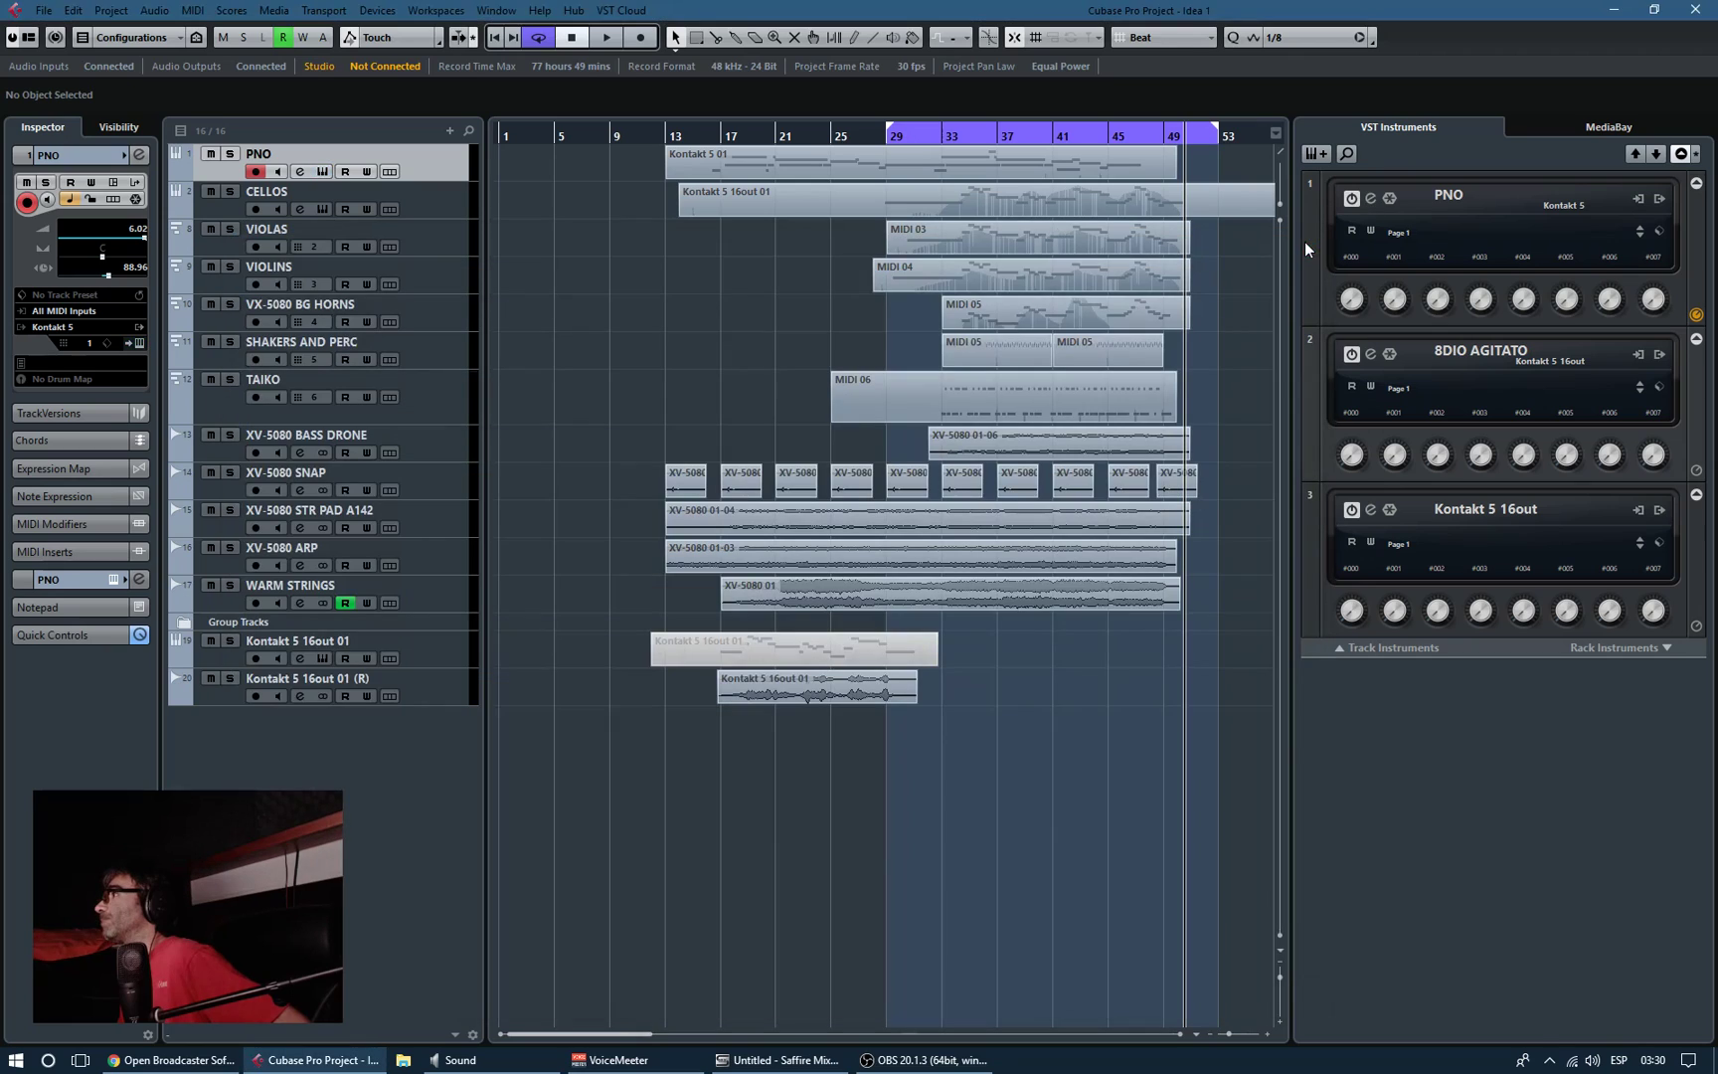
Step: Open the 8DIO AGITATO Kontakt rack and expand the Agitato_Grandiose_Legato_Violas instrument to view its articulations and microphone settings
click(1369, 355)
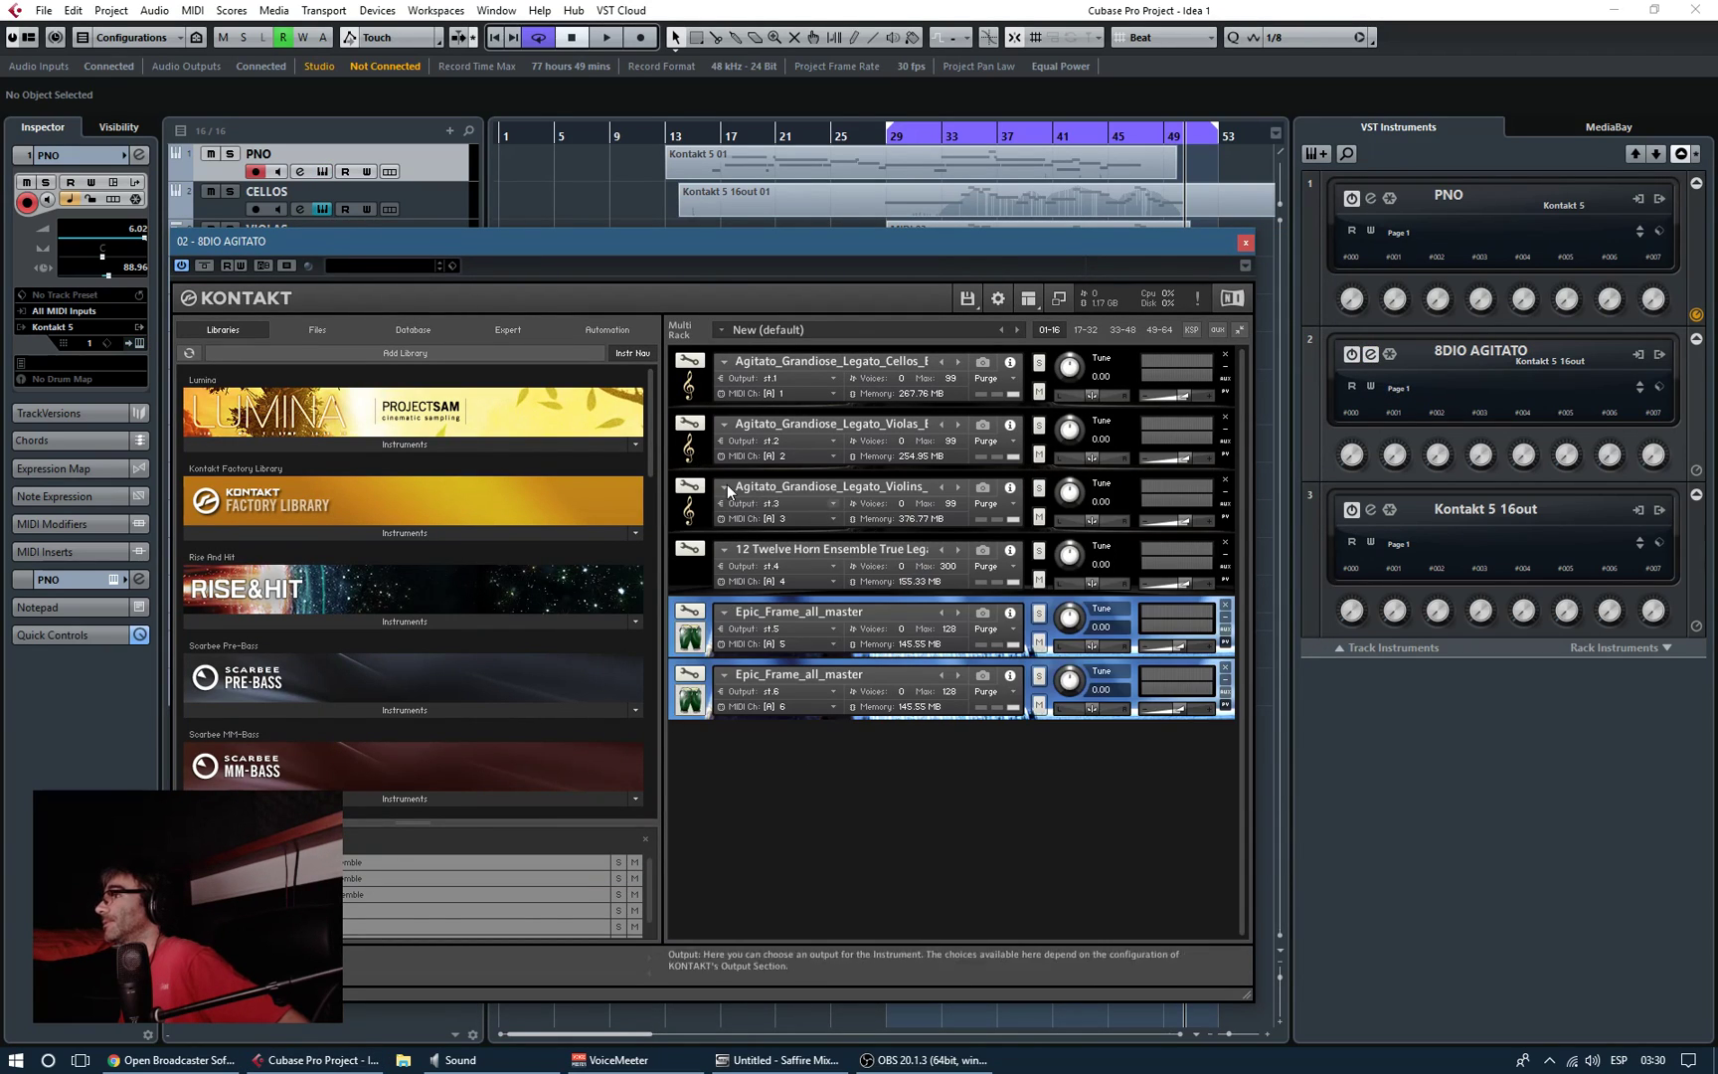
click(692, 455)
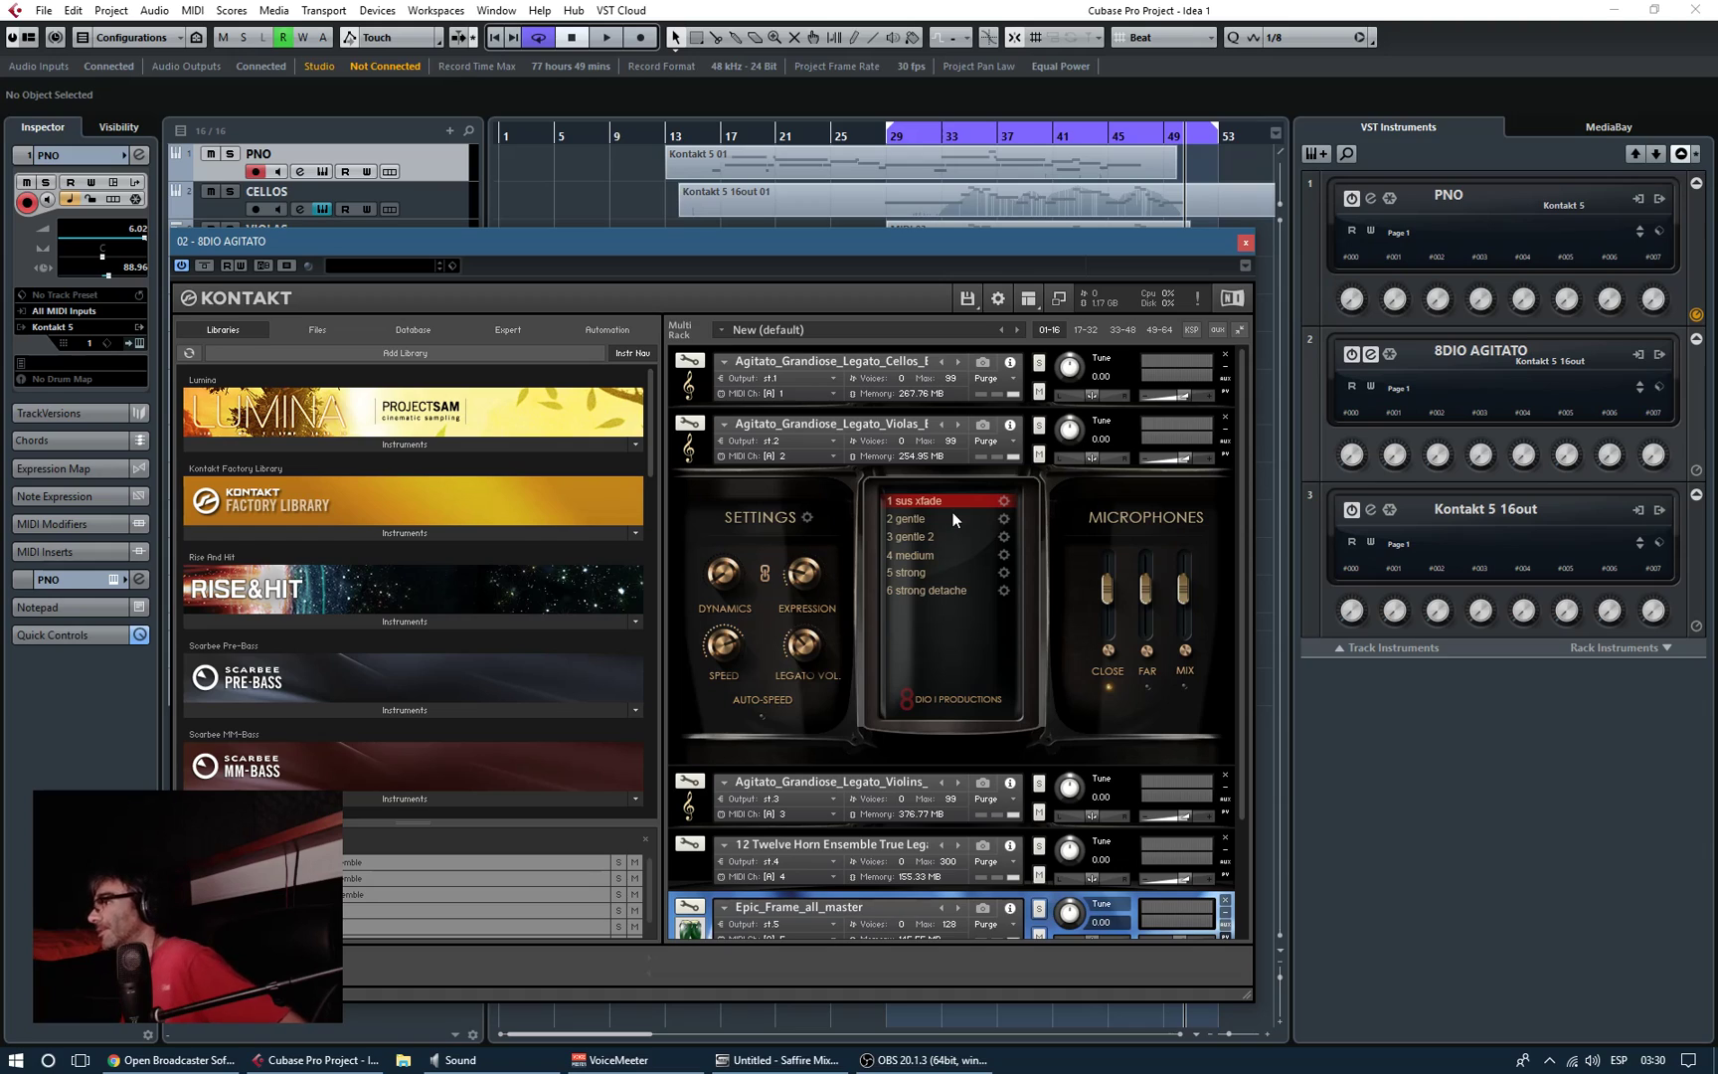
click(686, 452)
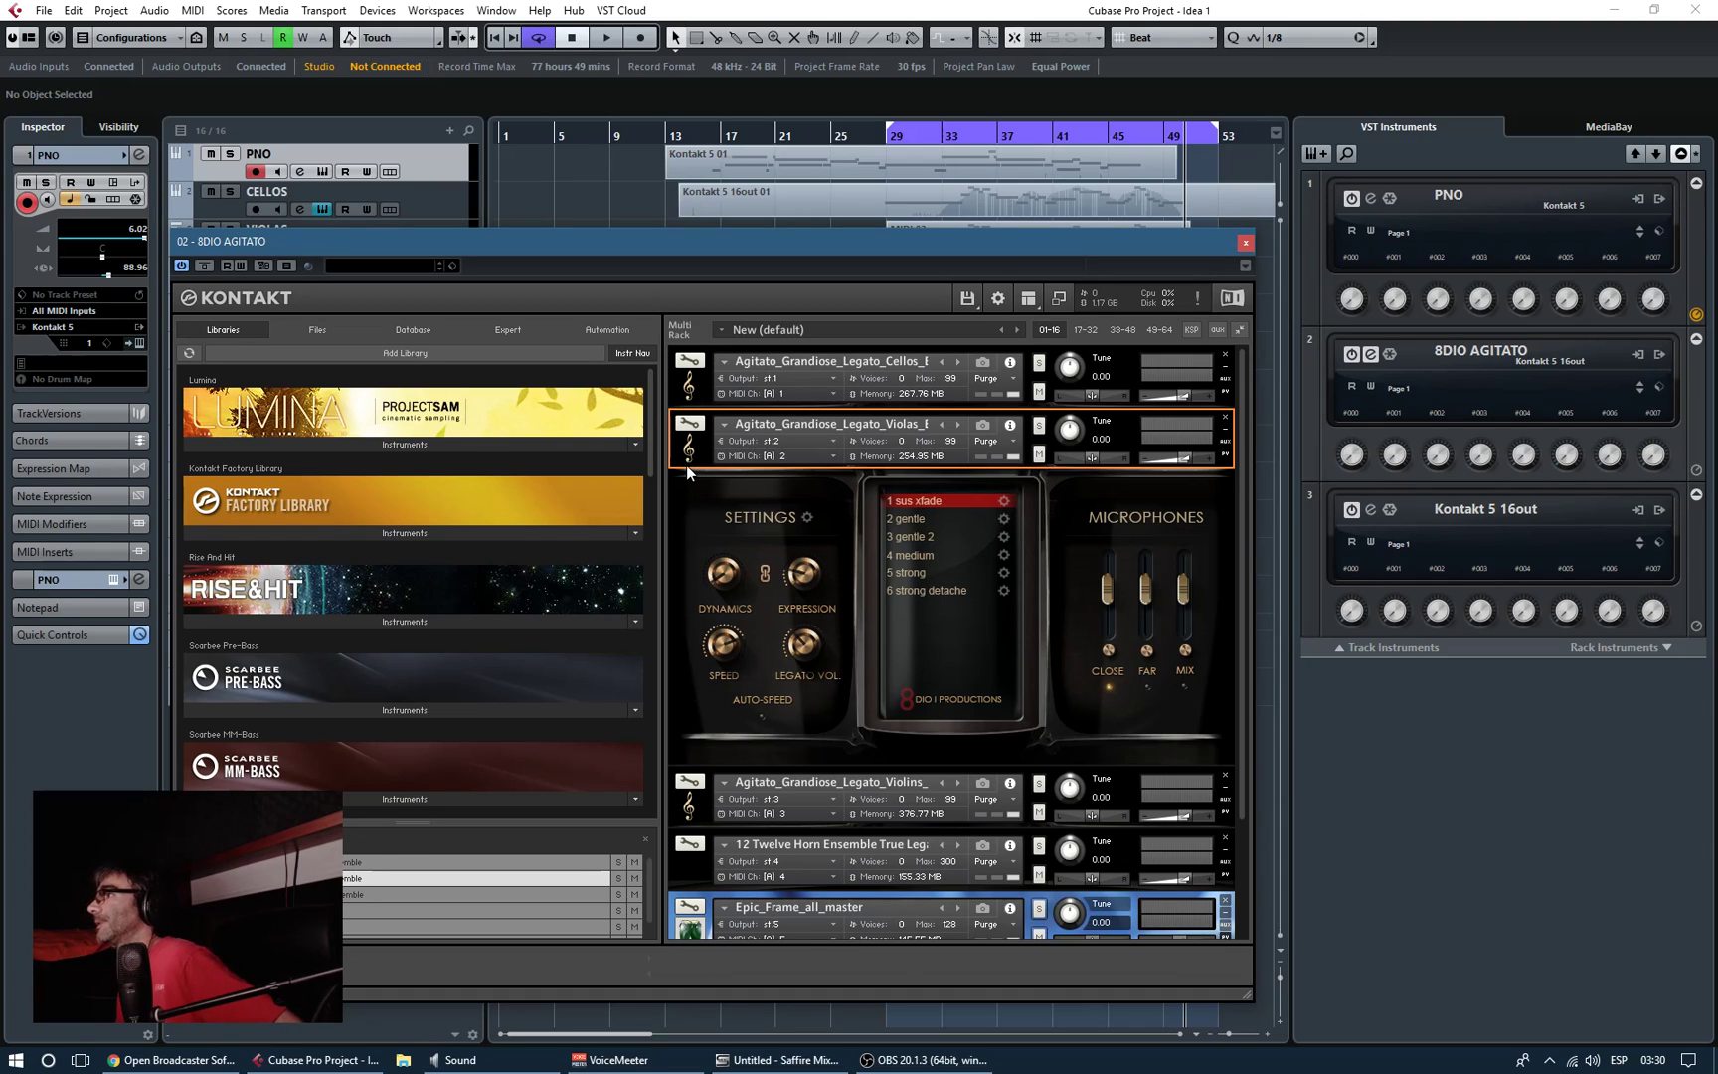
Step: View the Agitato_Grandiose_Legato_Violins instrument and the Kontakt 5 16out rack's Cello FC Leg LP Speed patch, closing both Kontakt windows
click(694, 521)
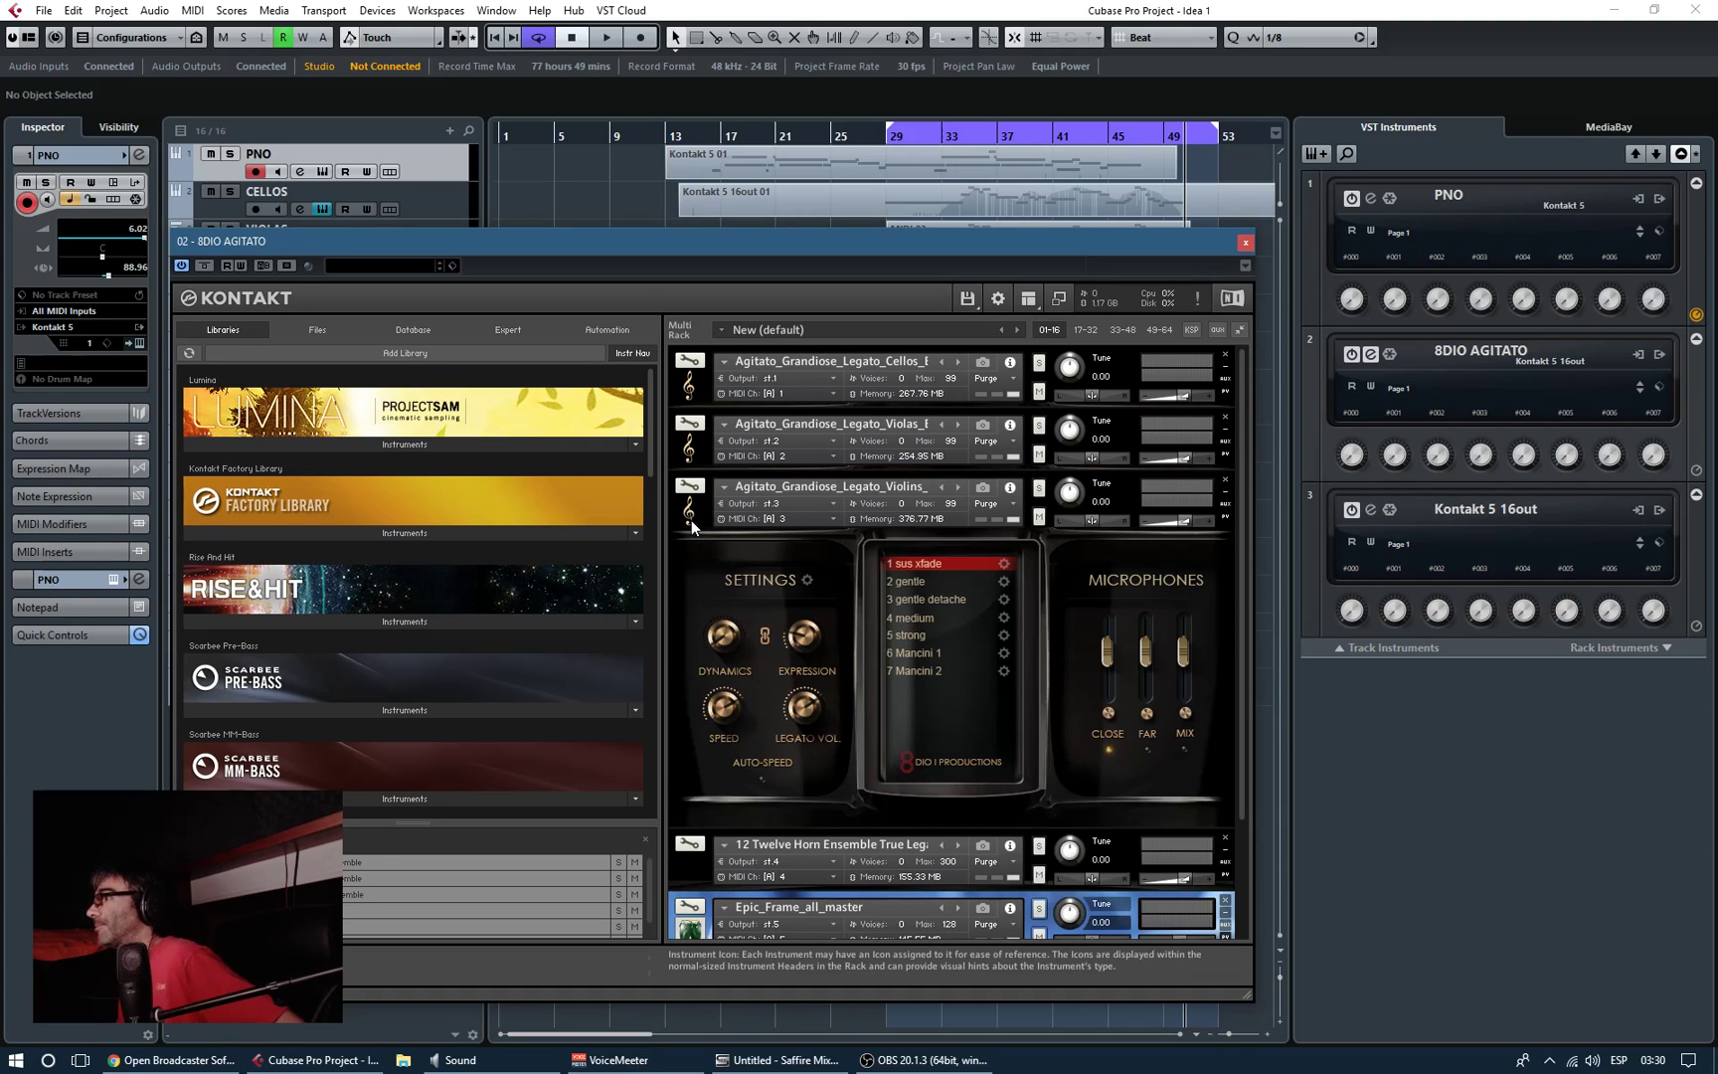
click(689, 512)
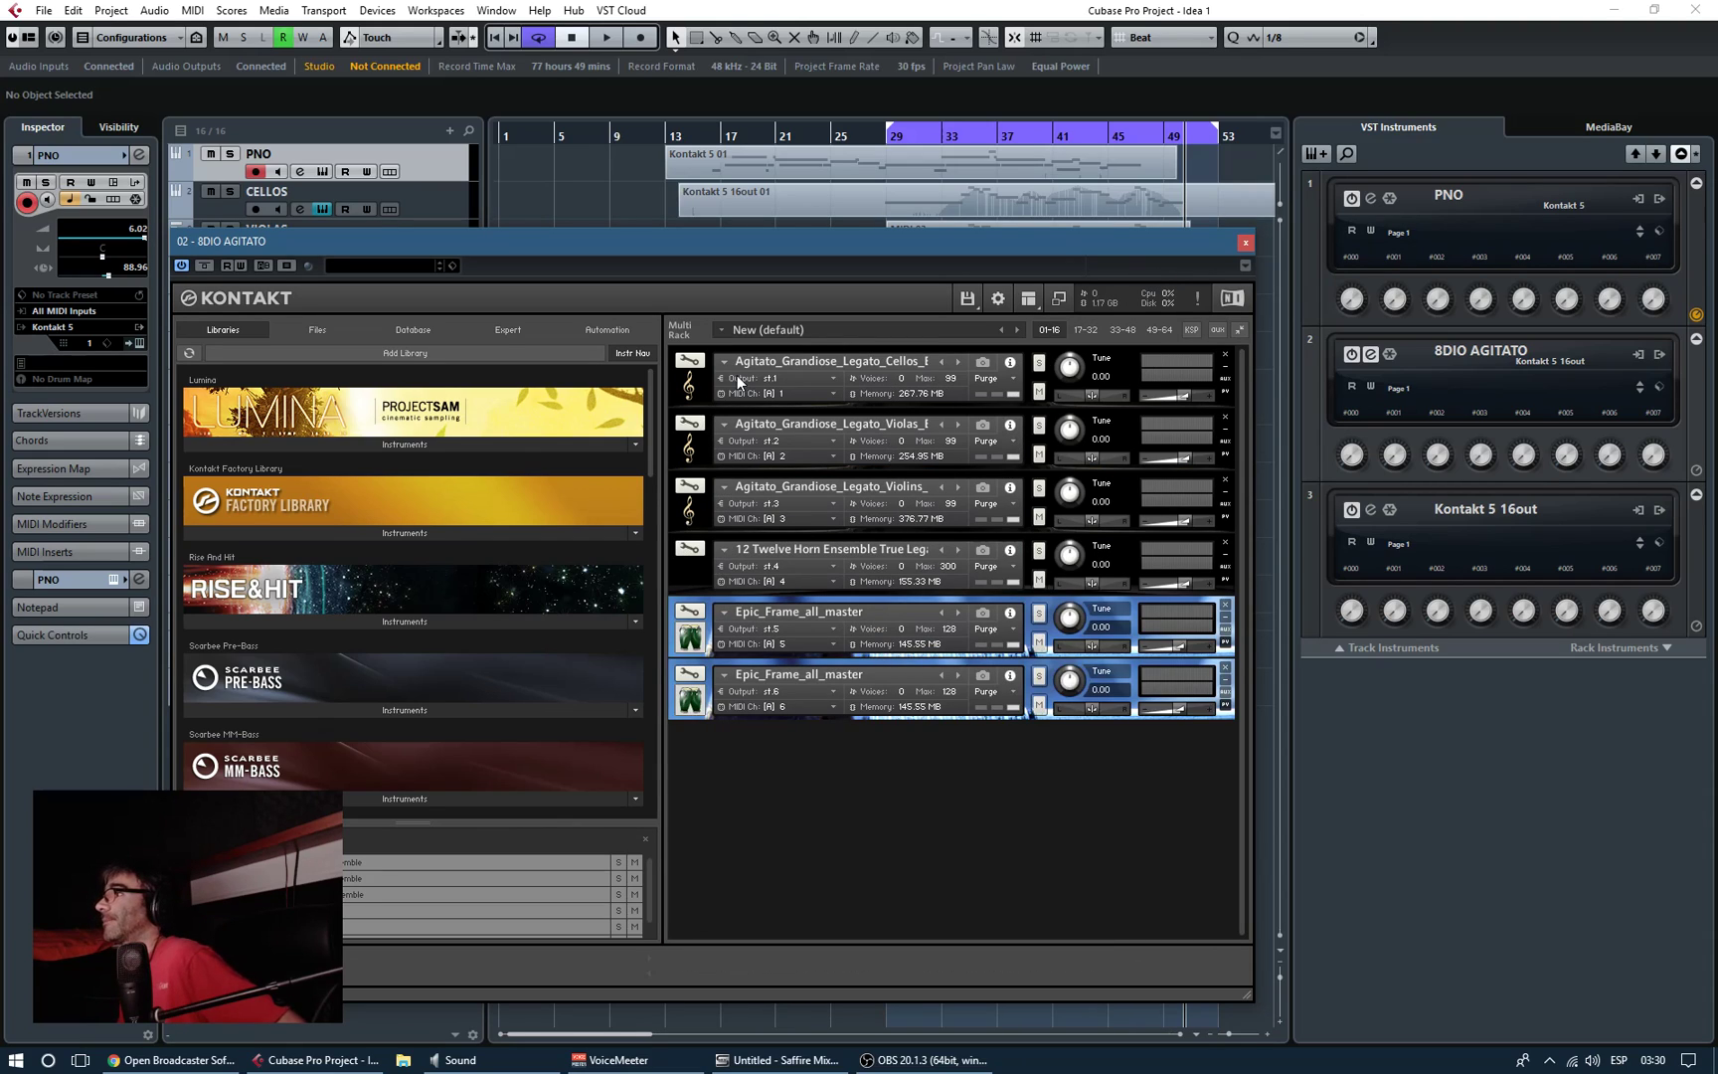
click(1243, 243)
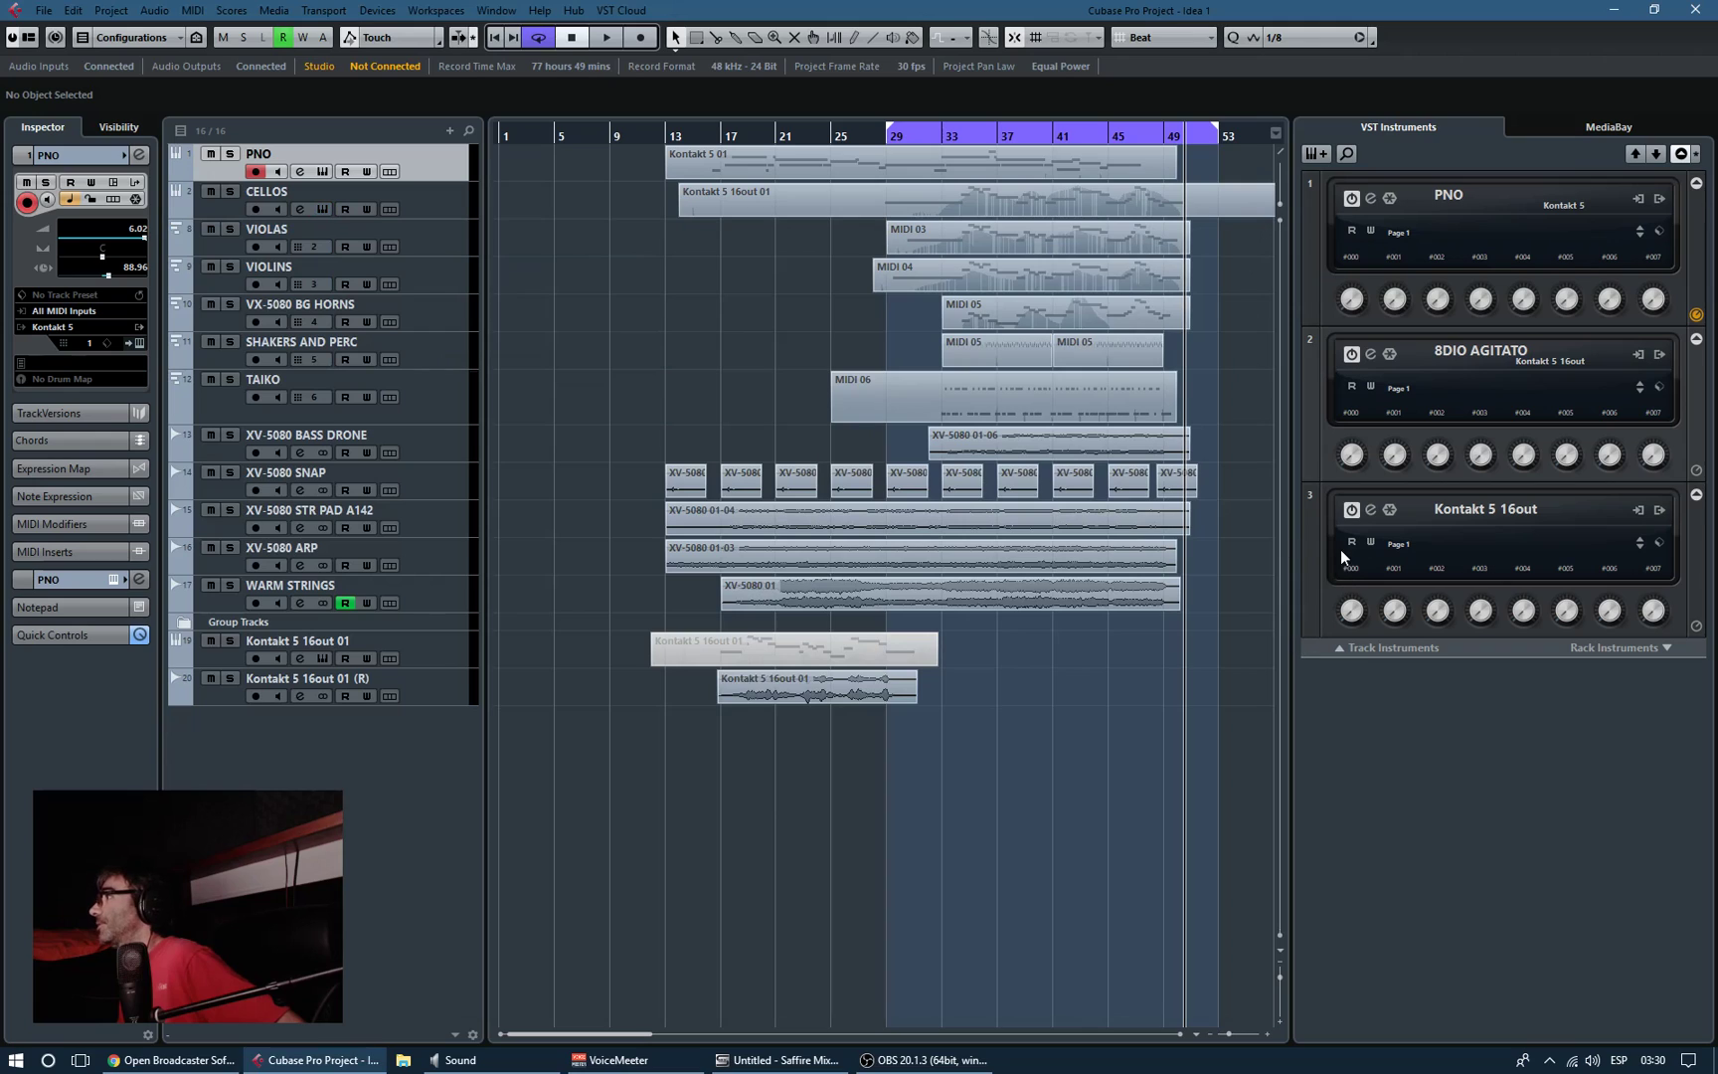
click(1371, 515)
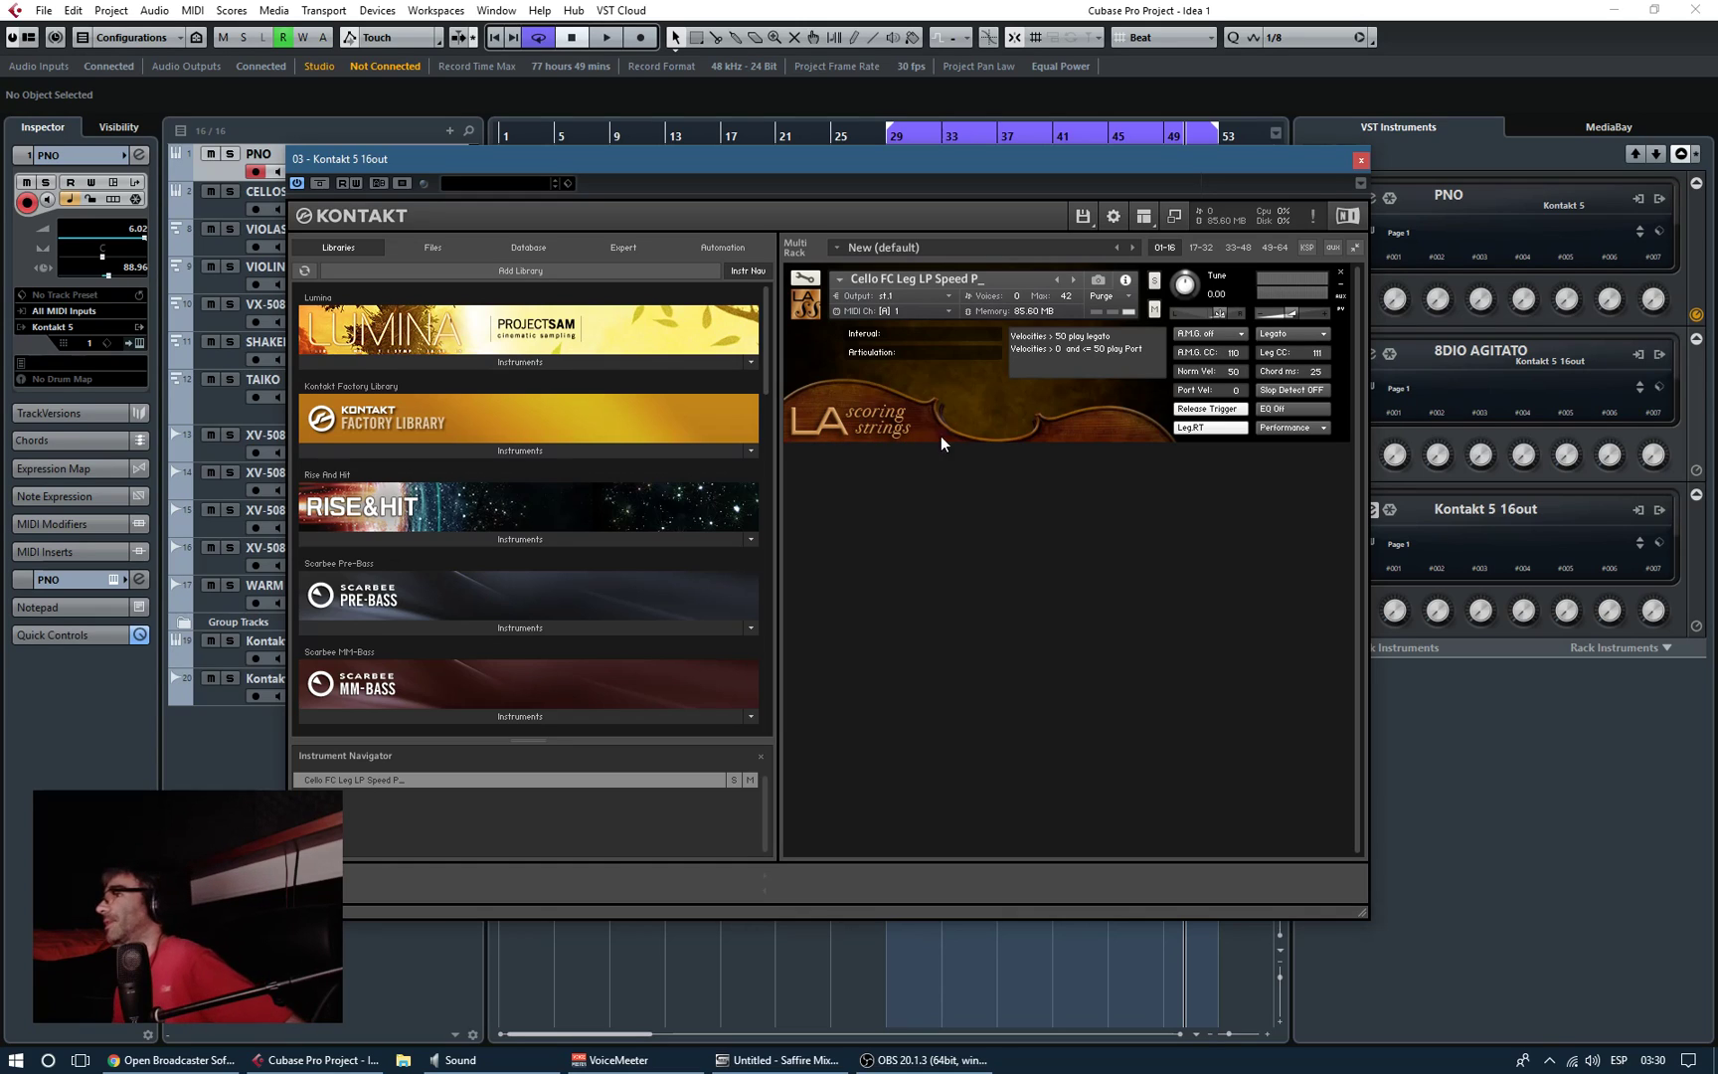
click(1360, 160)
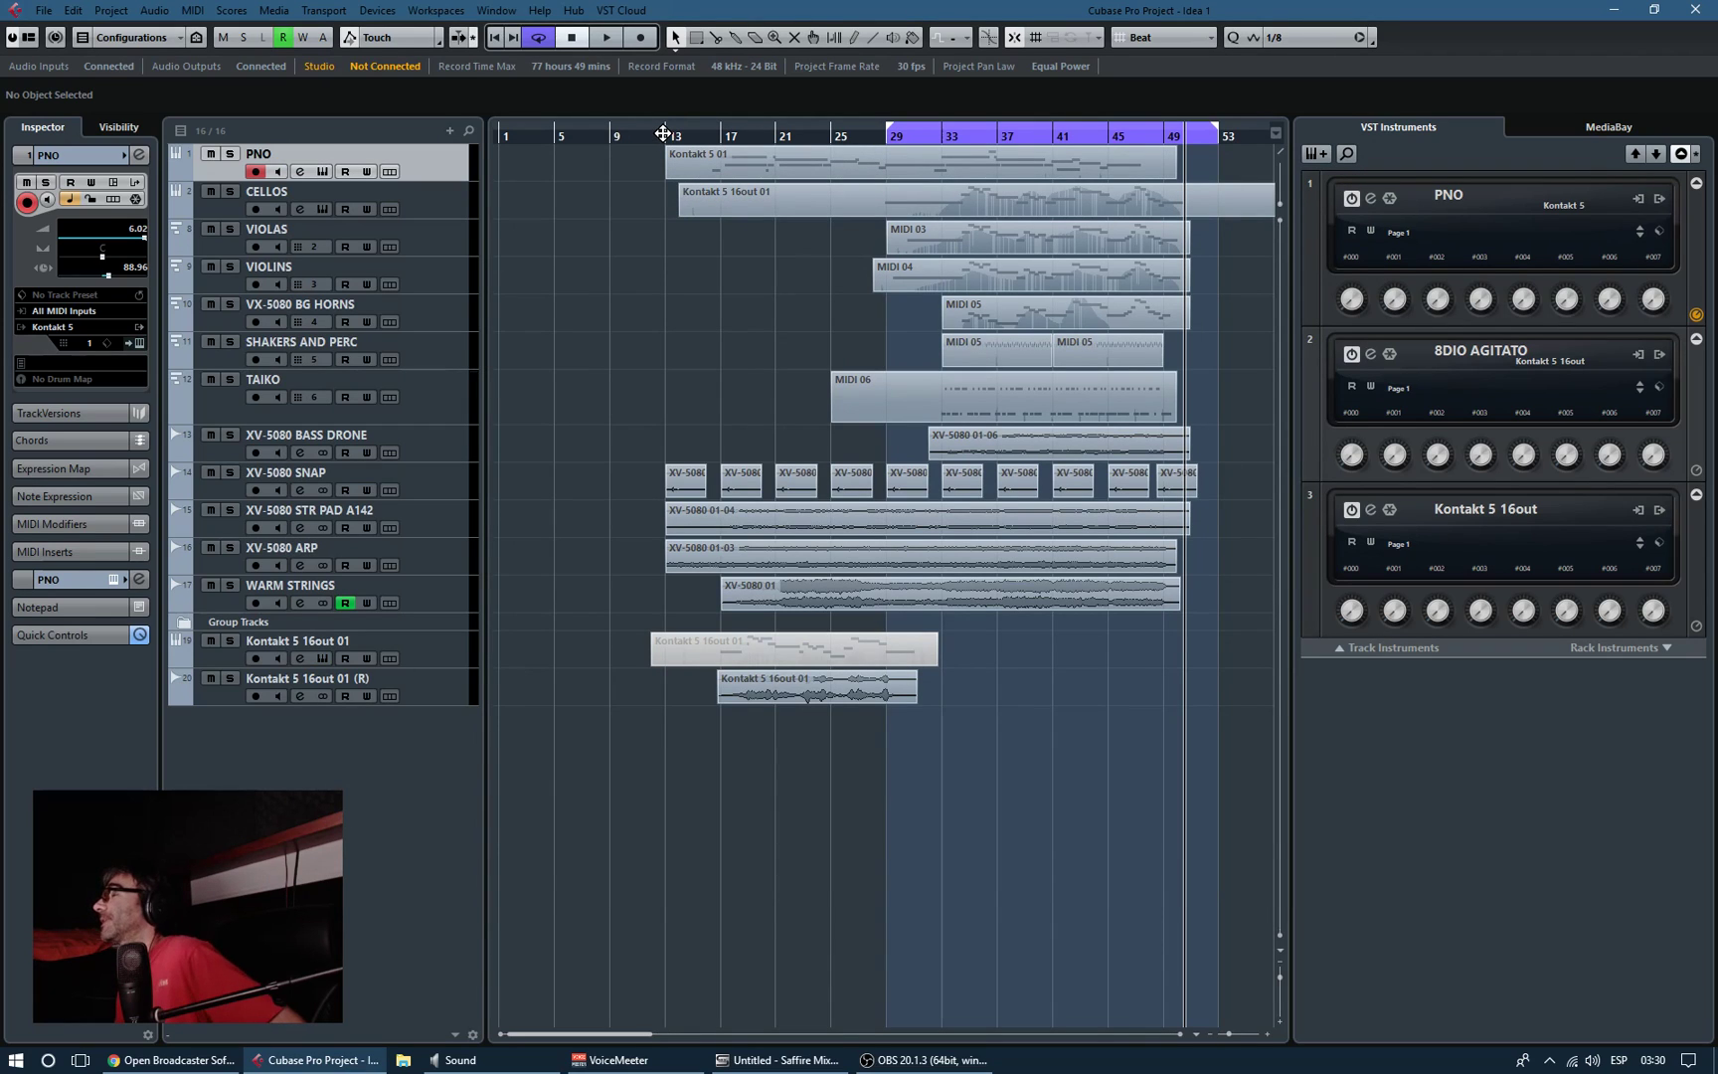
Step: Glance at the MixConsole, then extend the cycle range's start back to bar 13 and play the arrangement from there
key(F3)
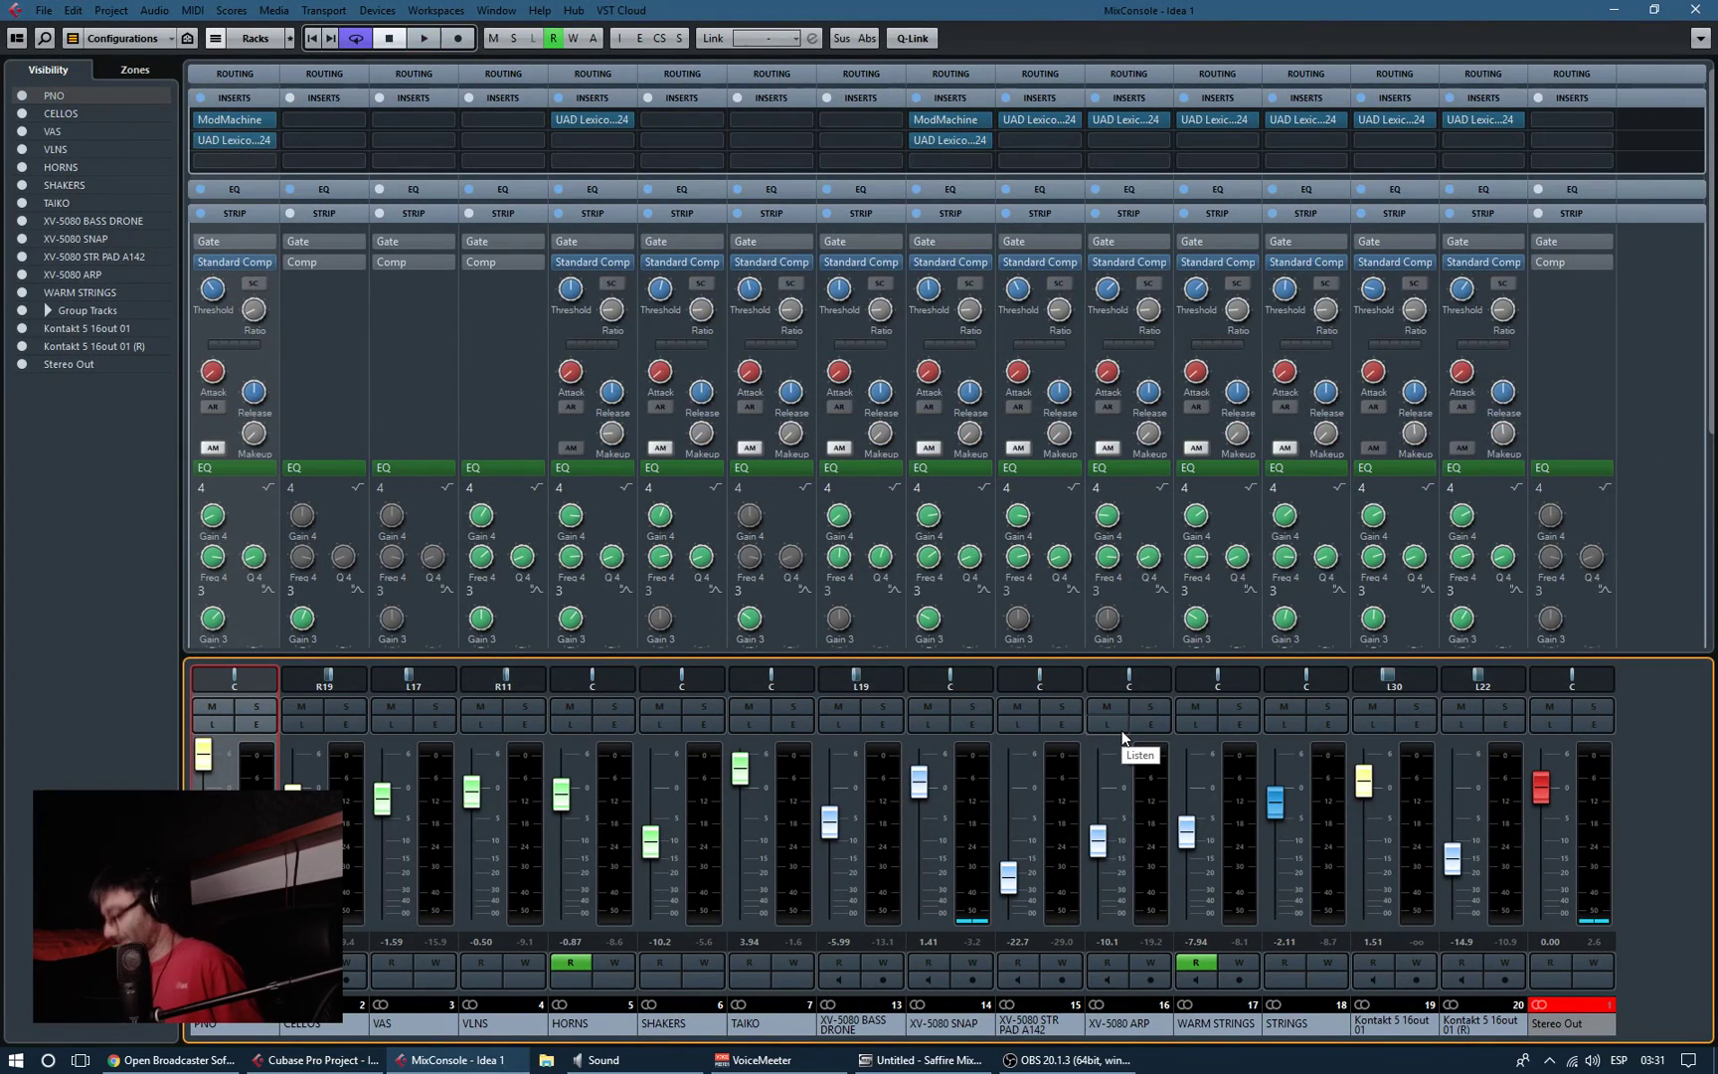
click(1694, 10)
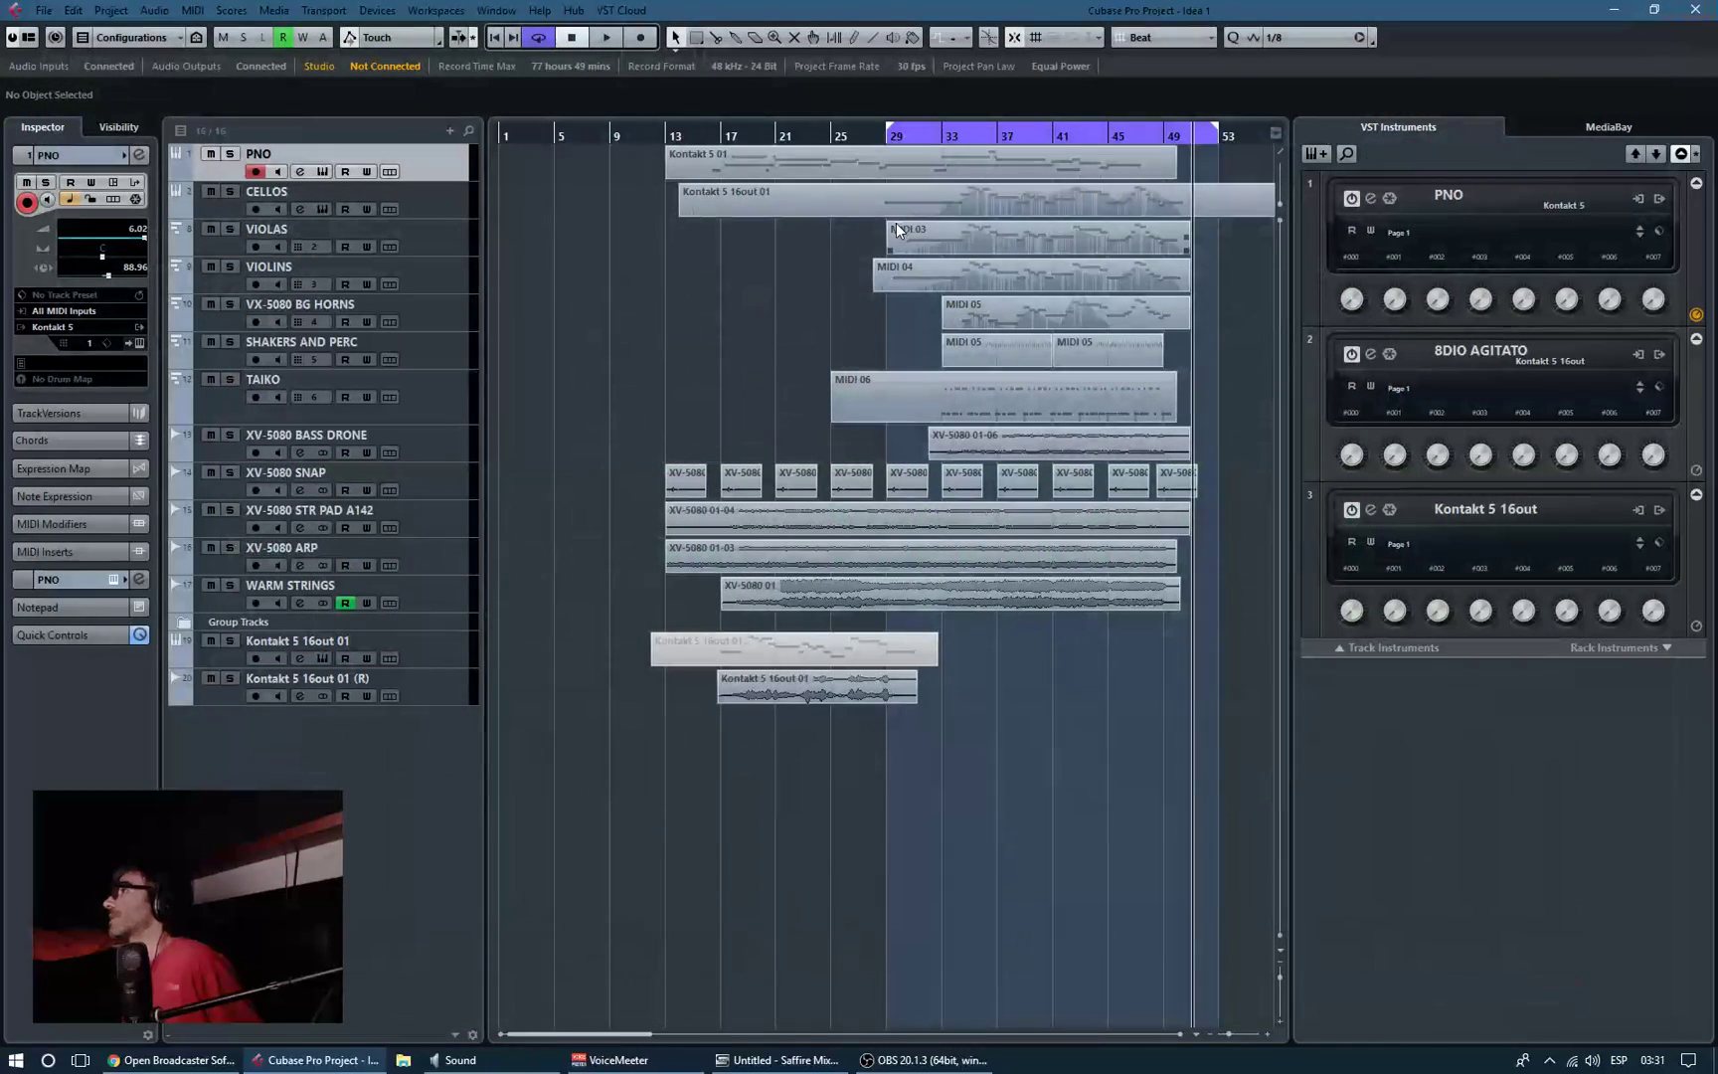
drag(890, 127, 666, 155)
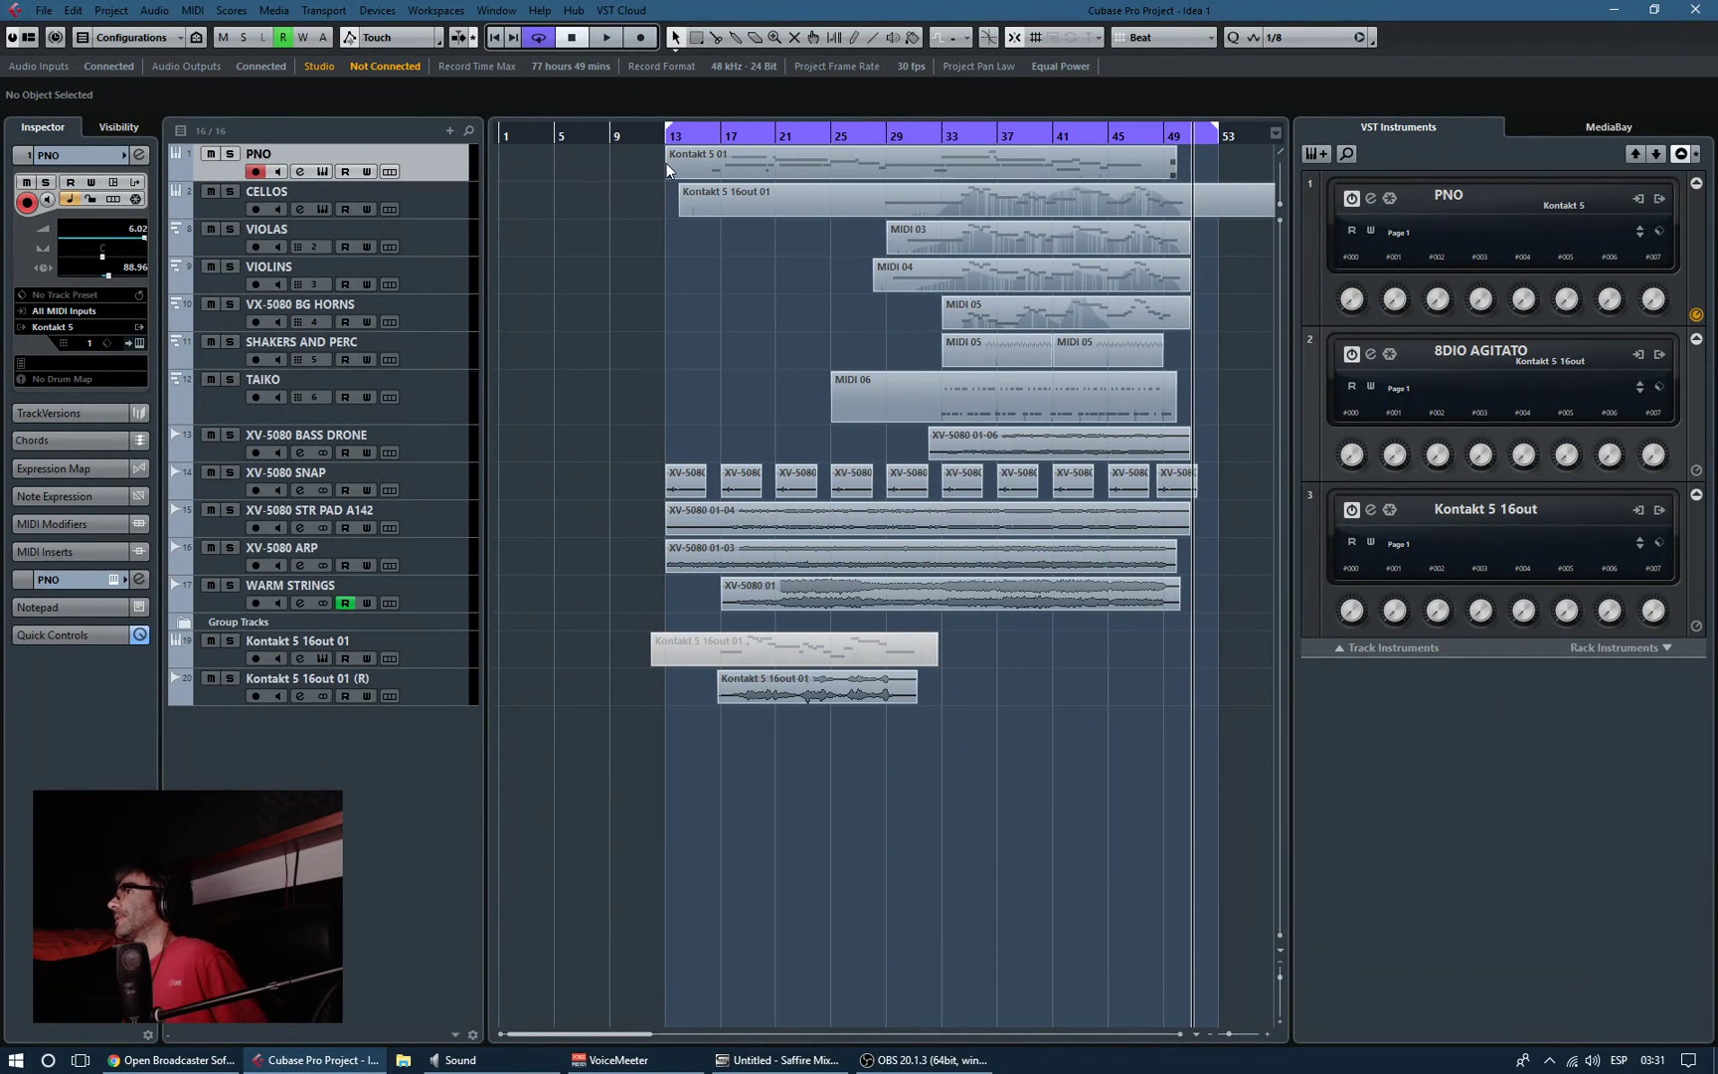
click(662, 137)
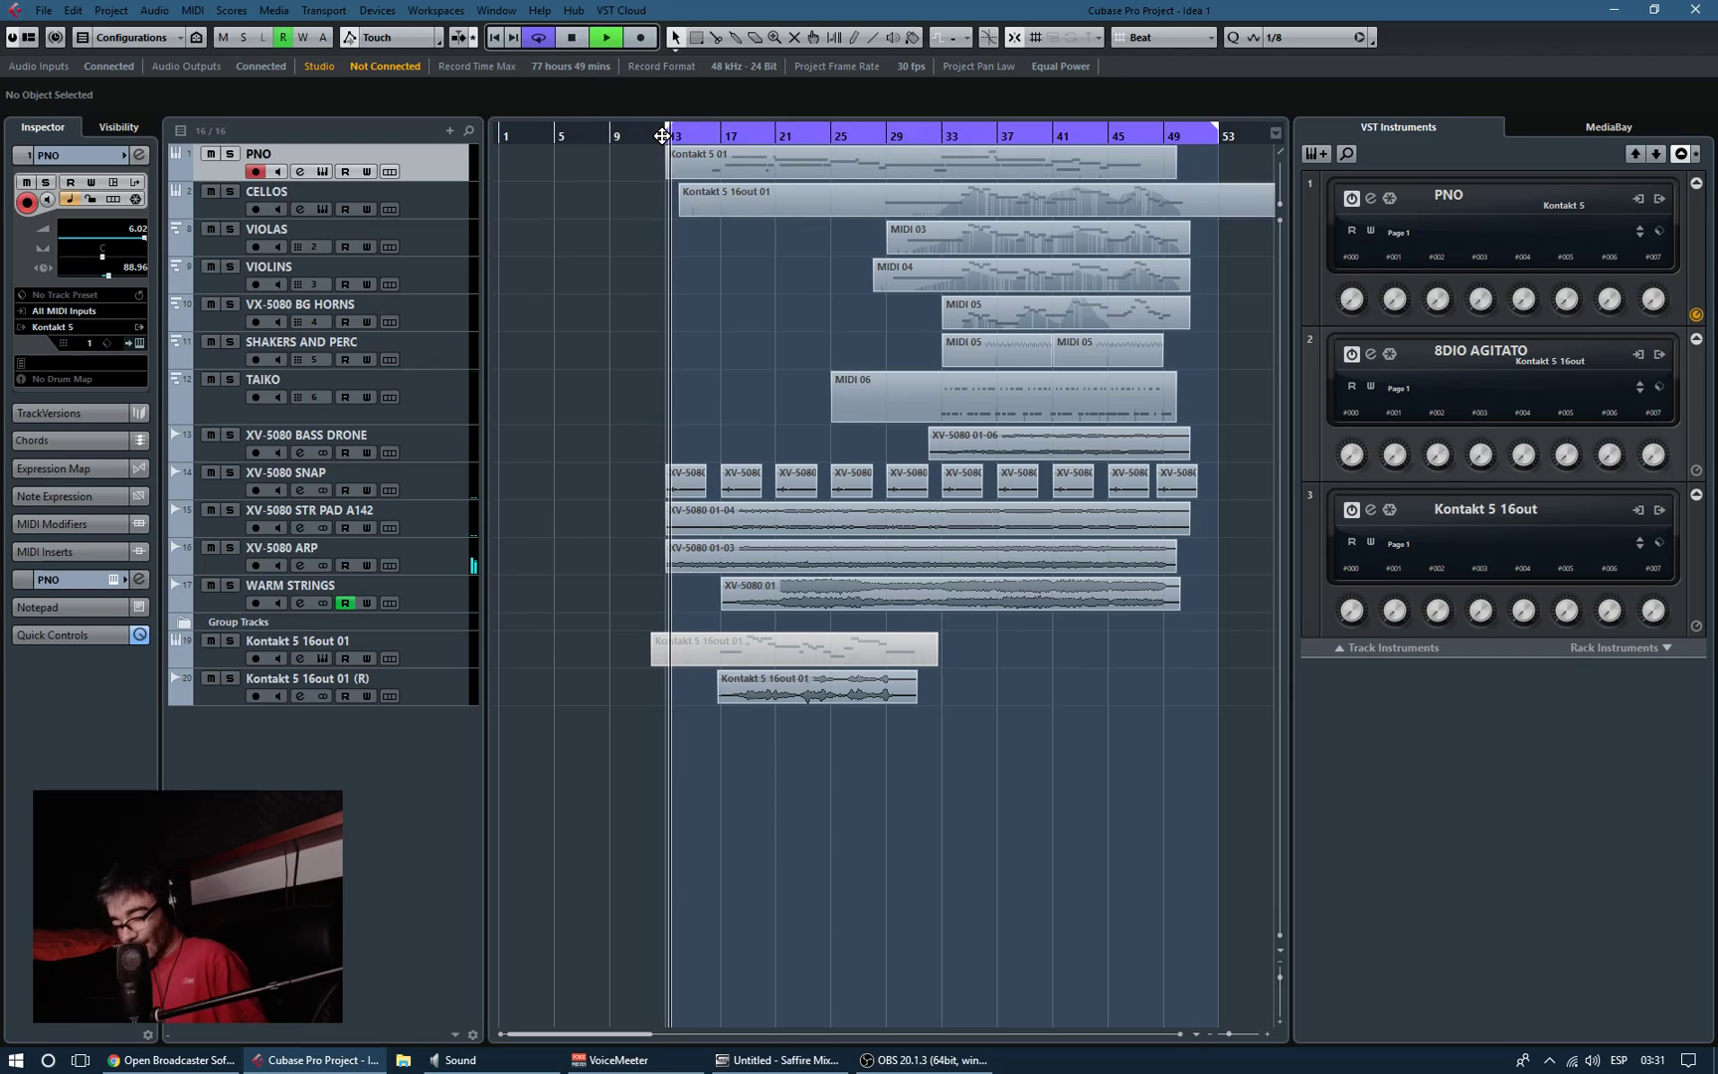
Step: Insert UAD Precision Multiband in the Stereo Out channel's second insert slot and load the PGM-Very Gentle preset
key(F3)
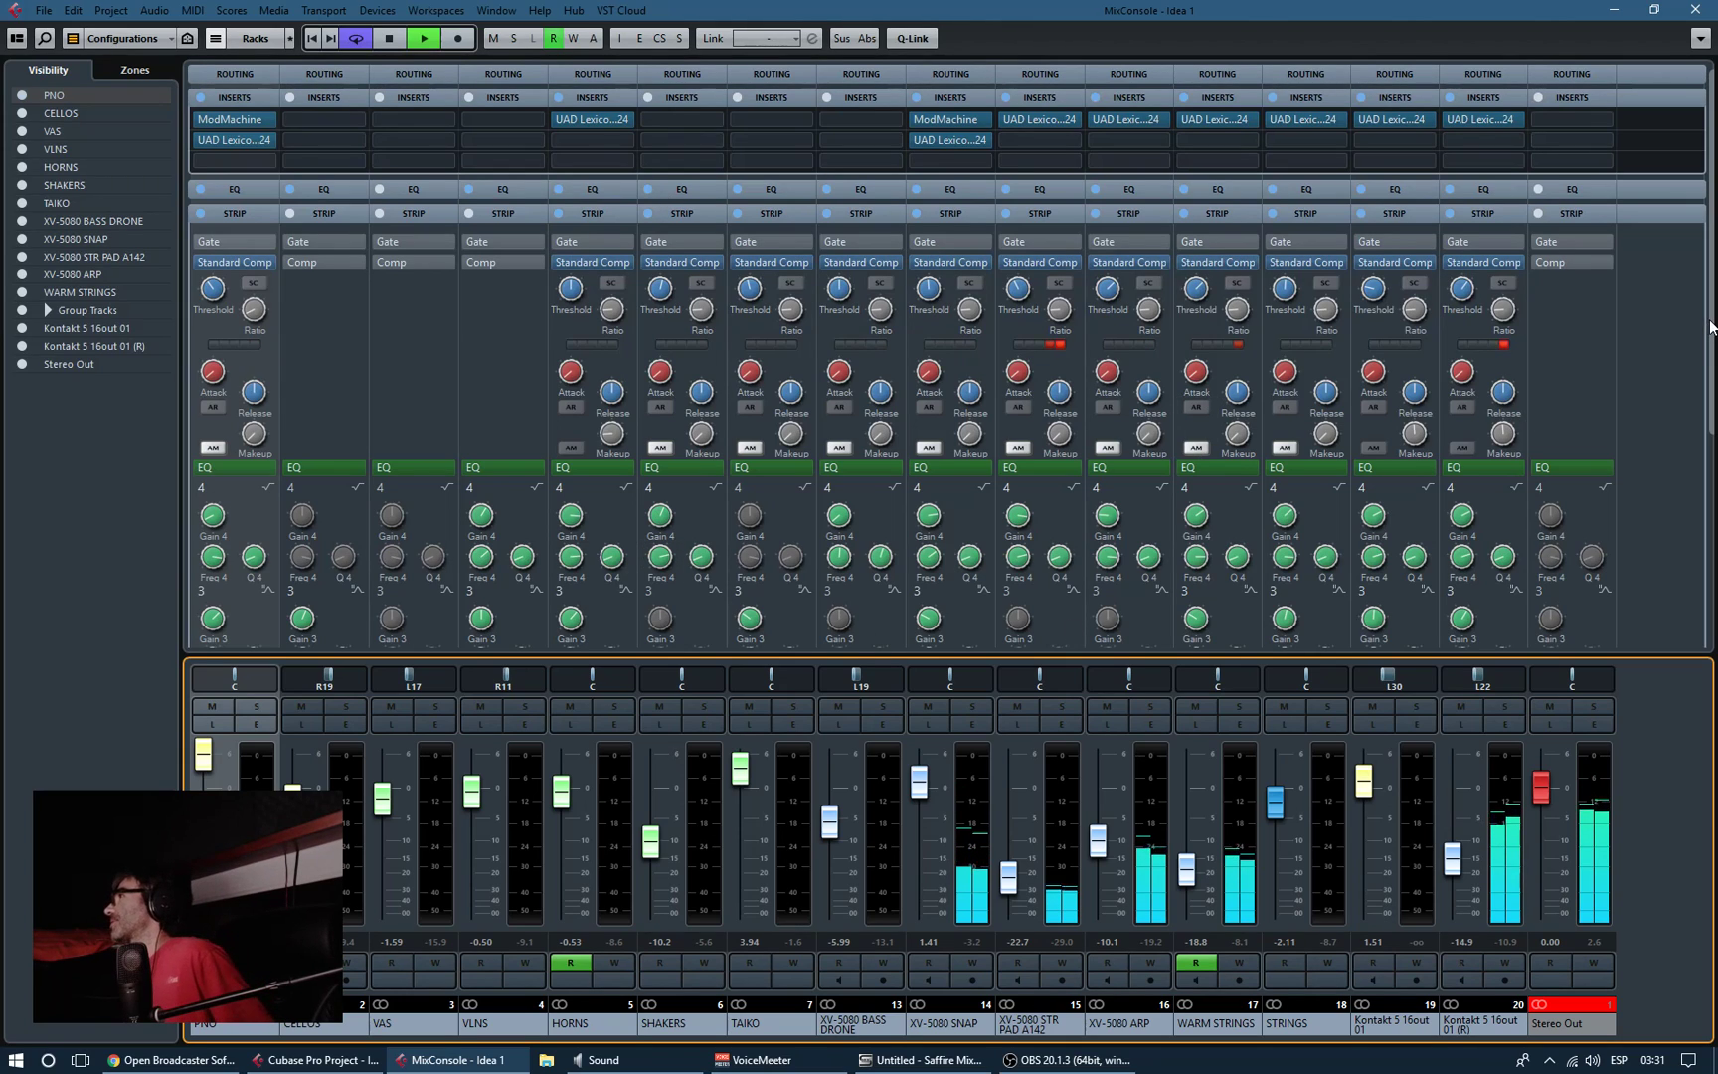
click(1602, 142)
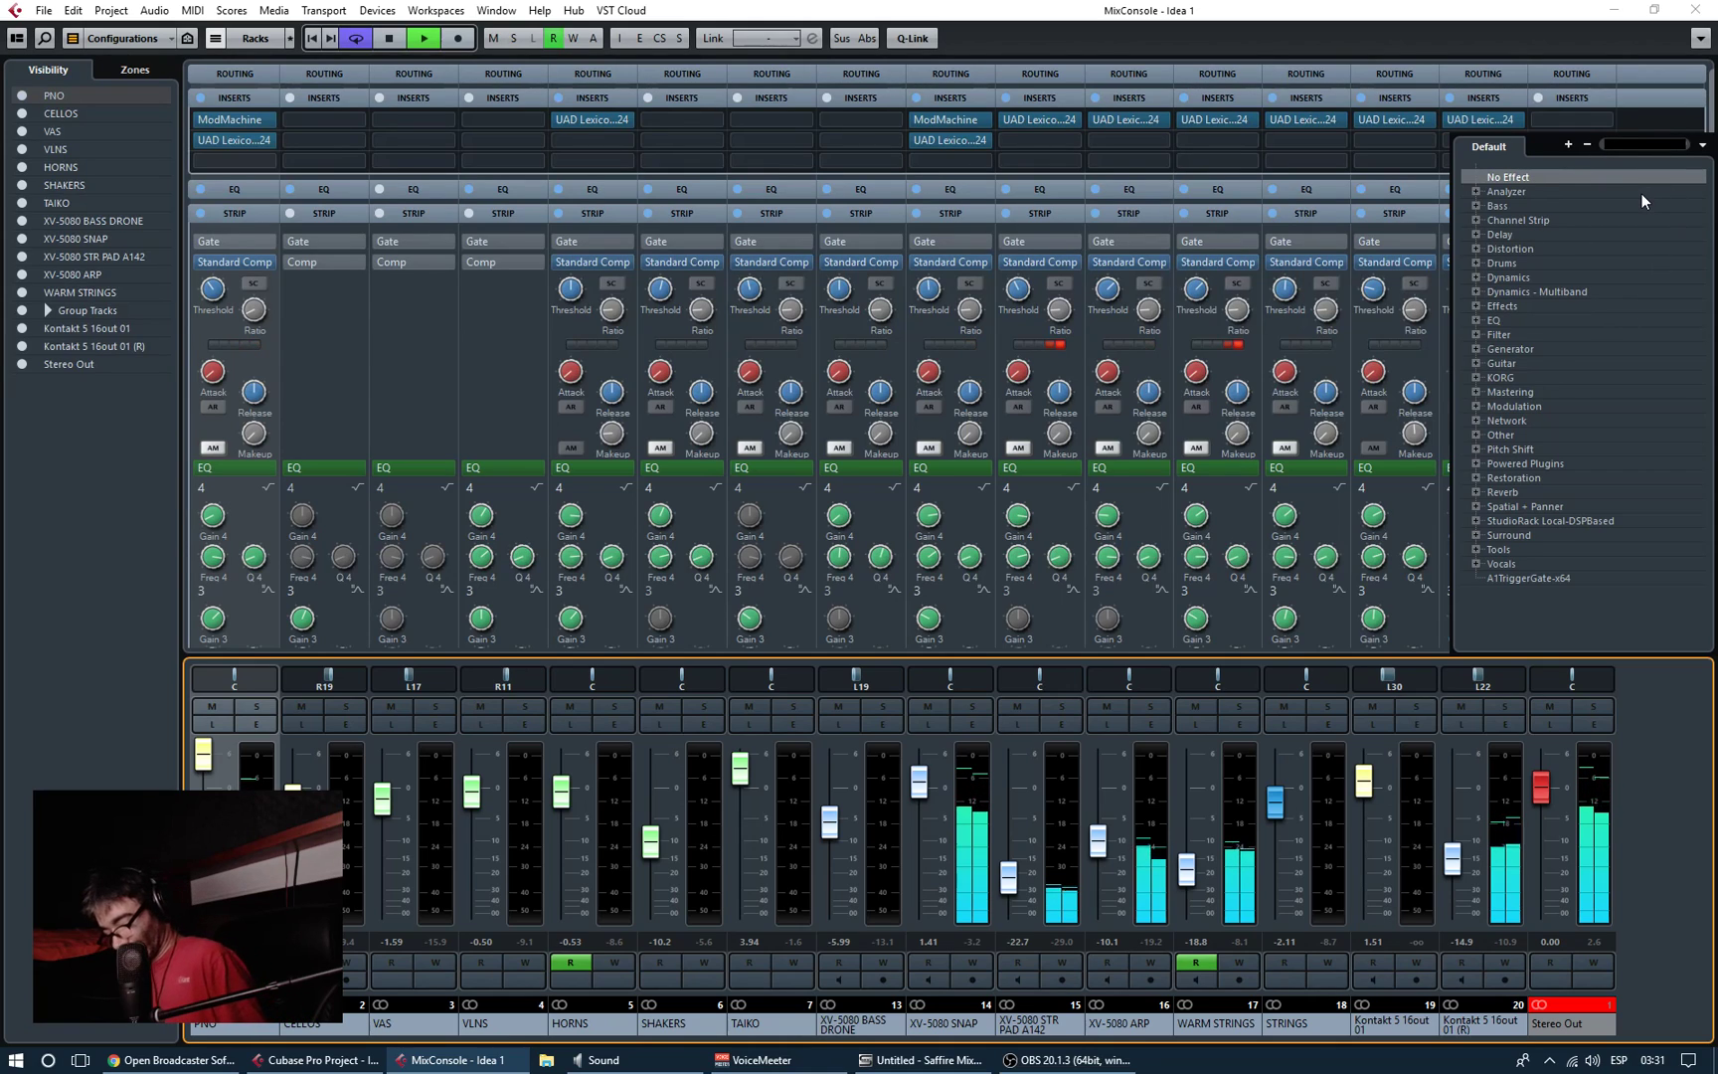
text(prec)
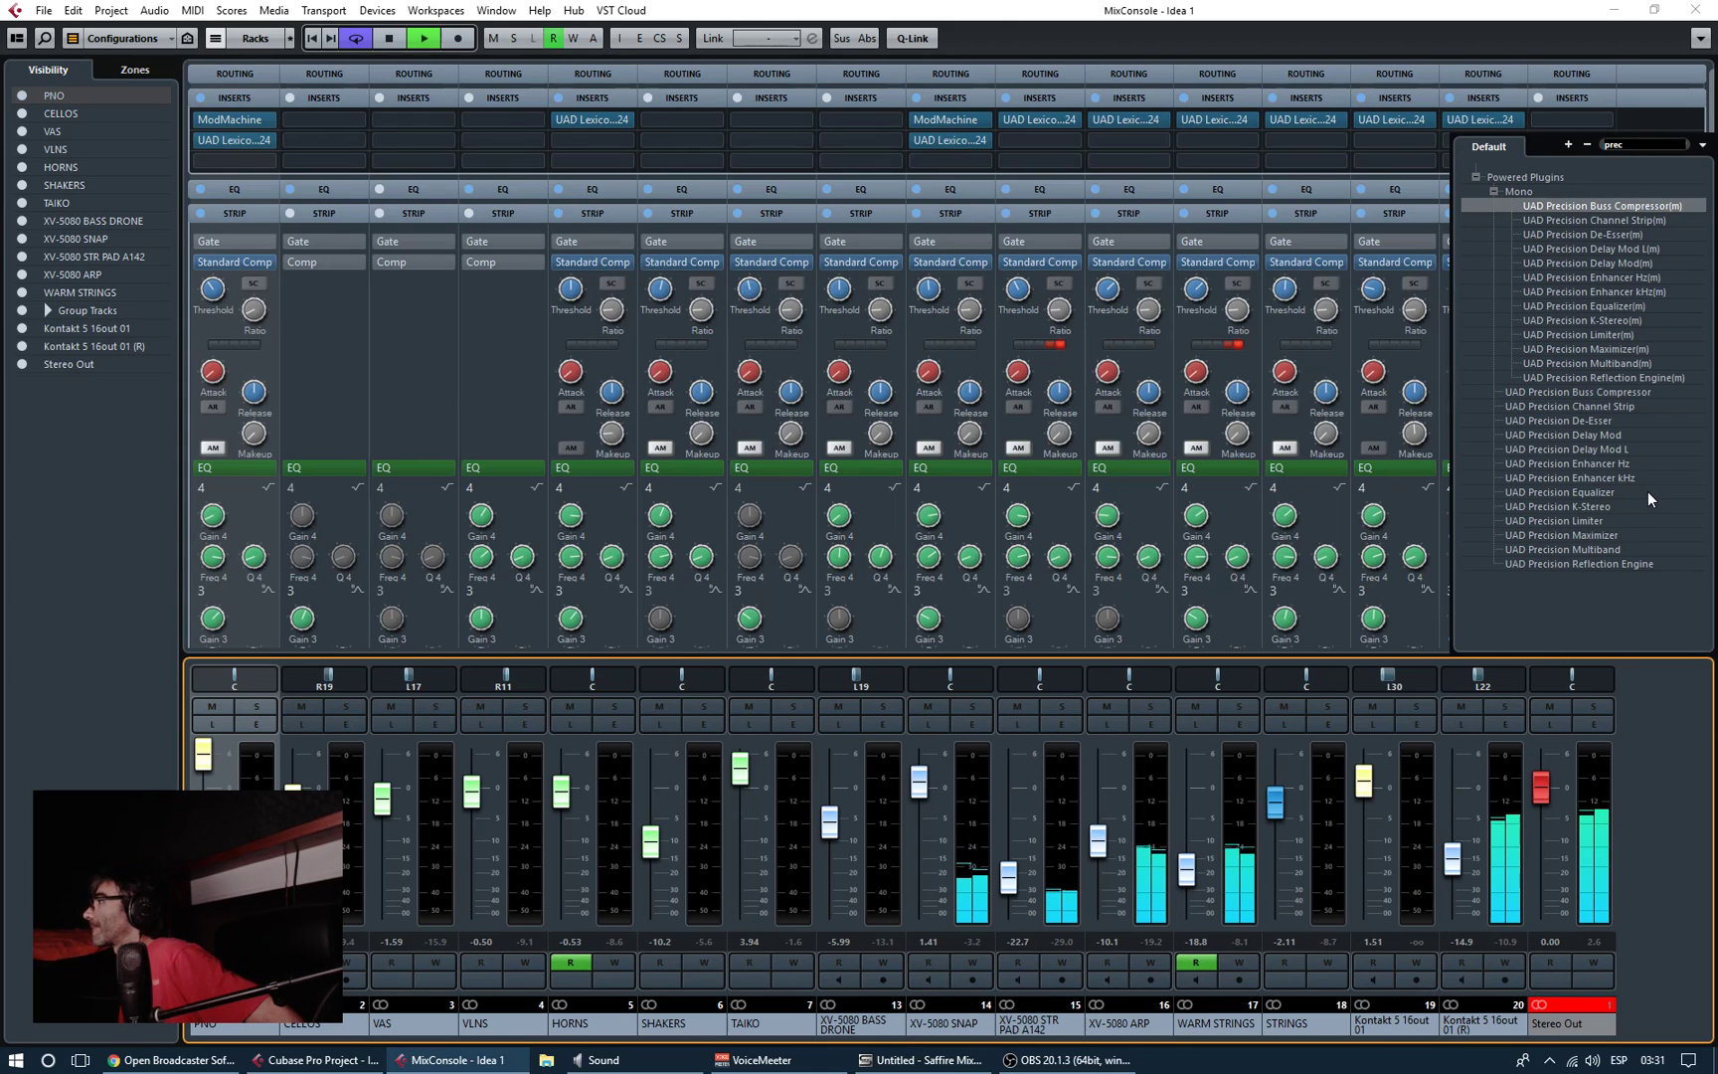
click(1624, 545)
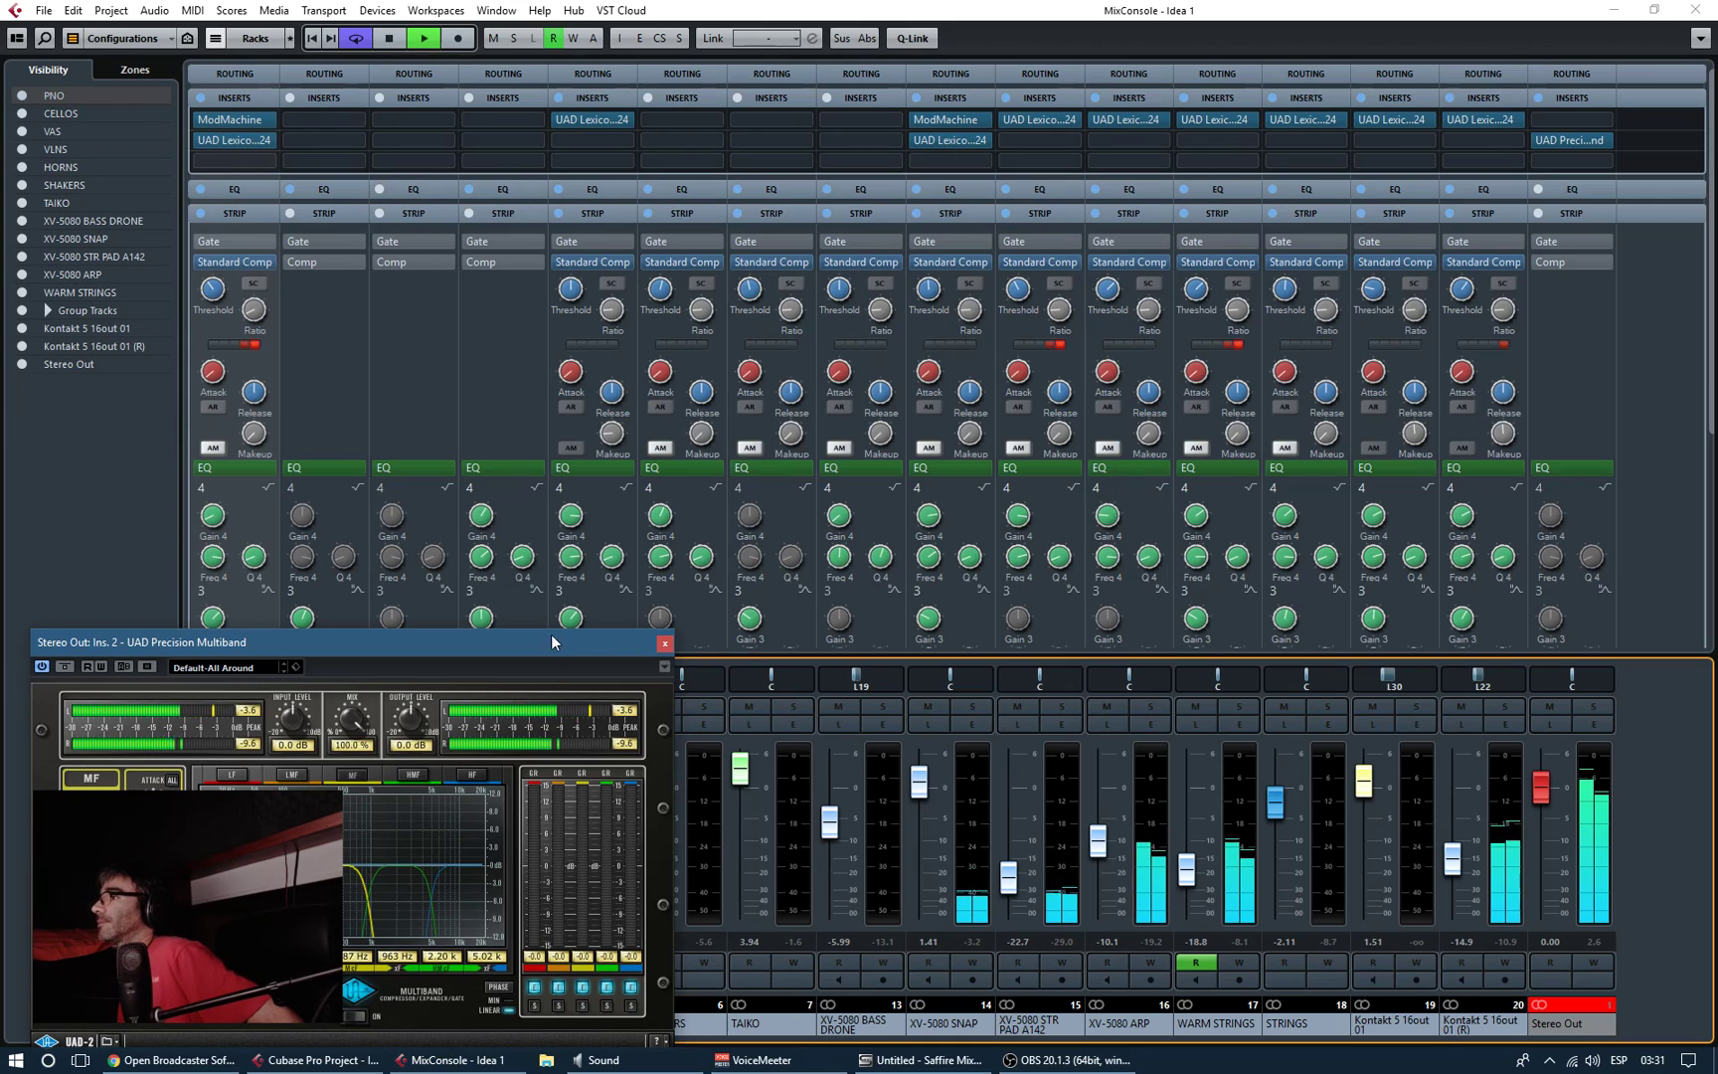
drag(552, 641, 795, 425)
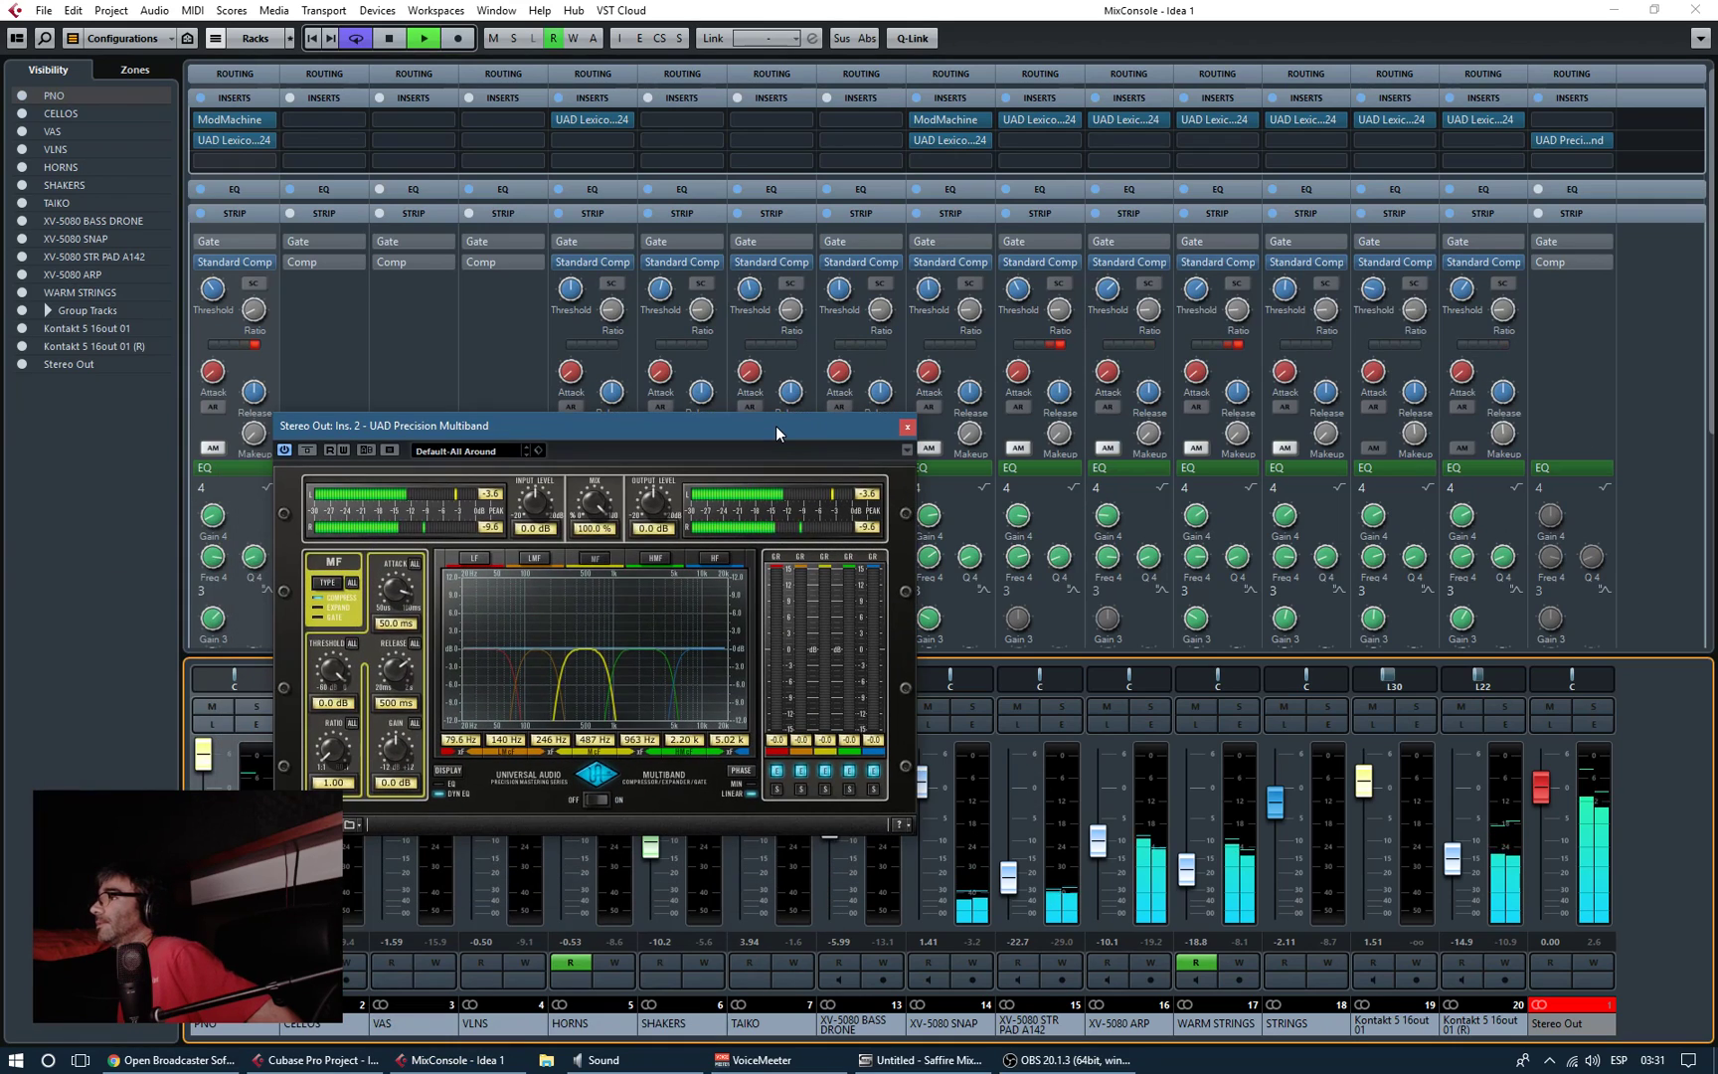
click(467, 449)
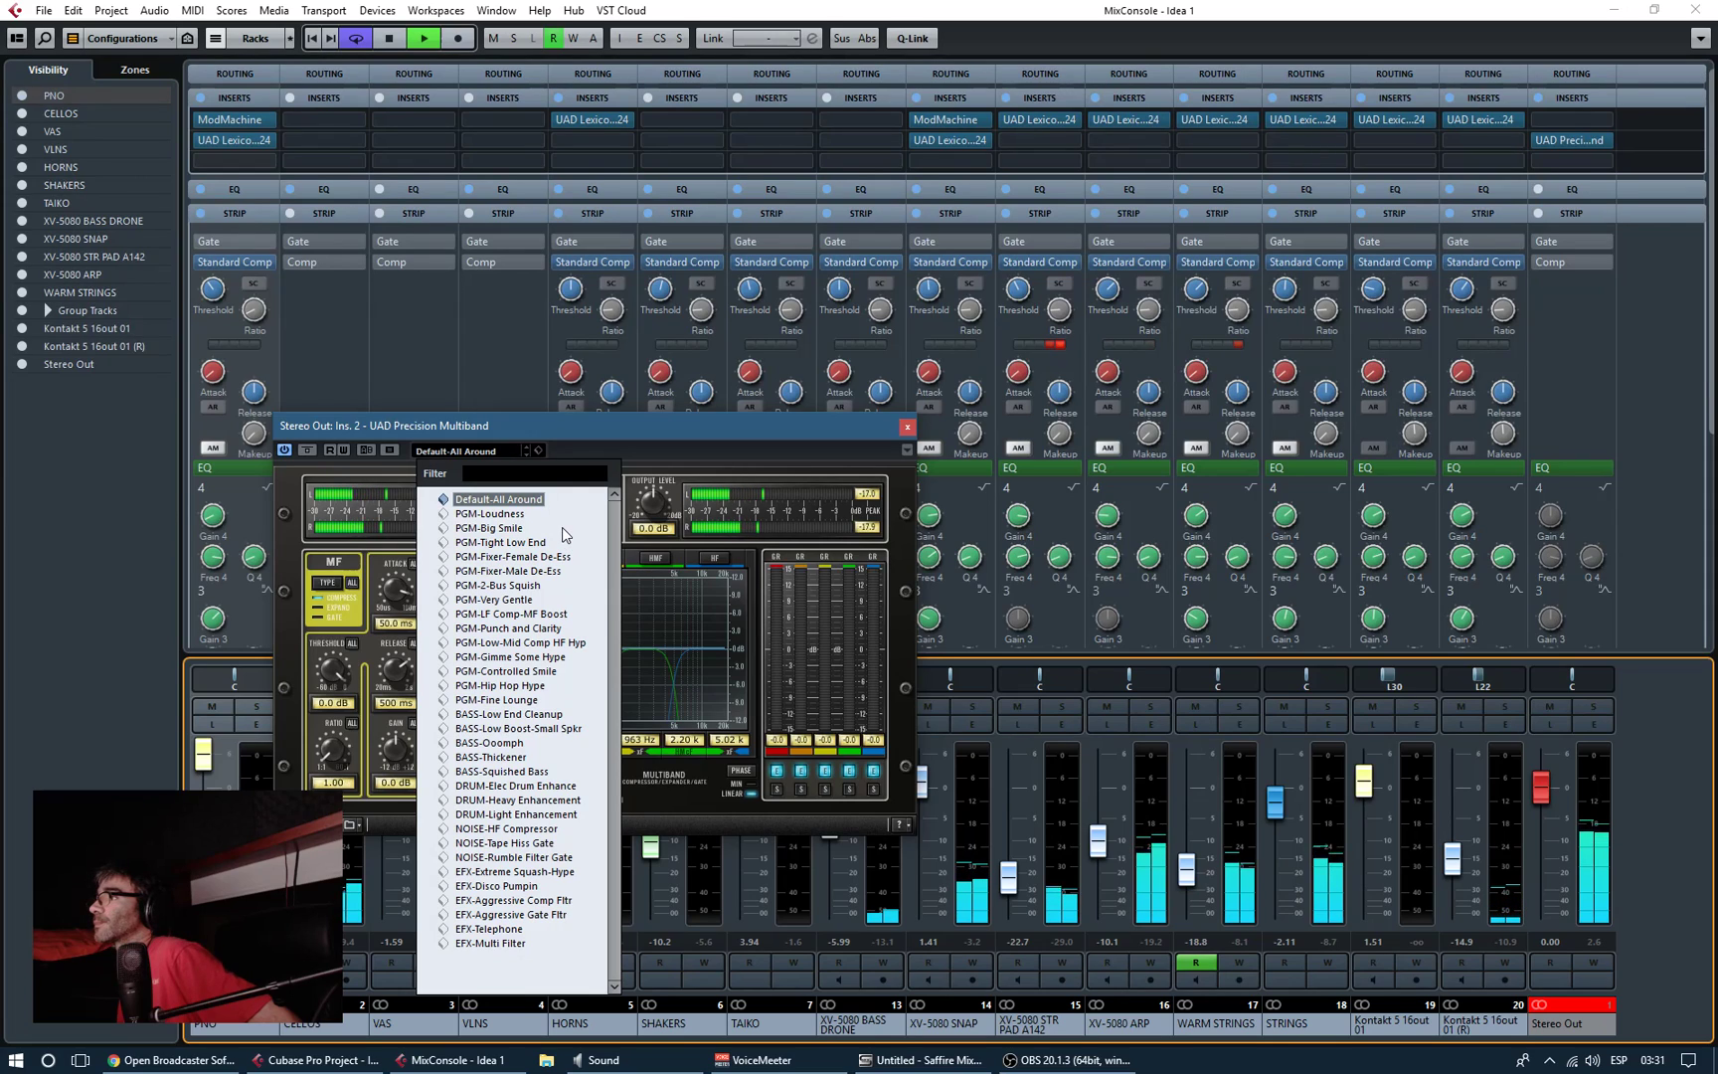
click(534, 599)
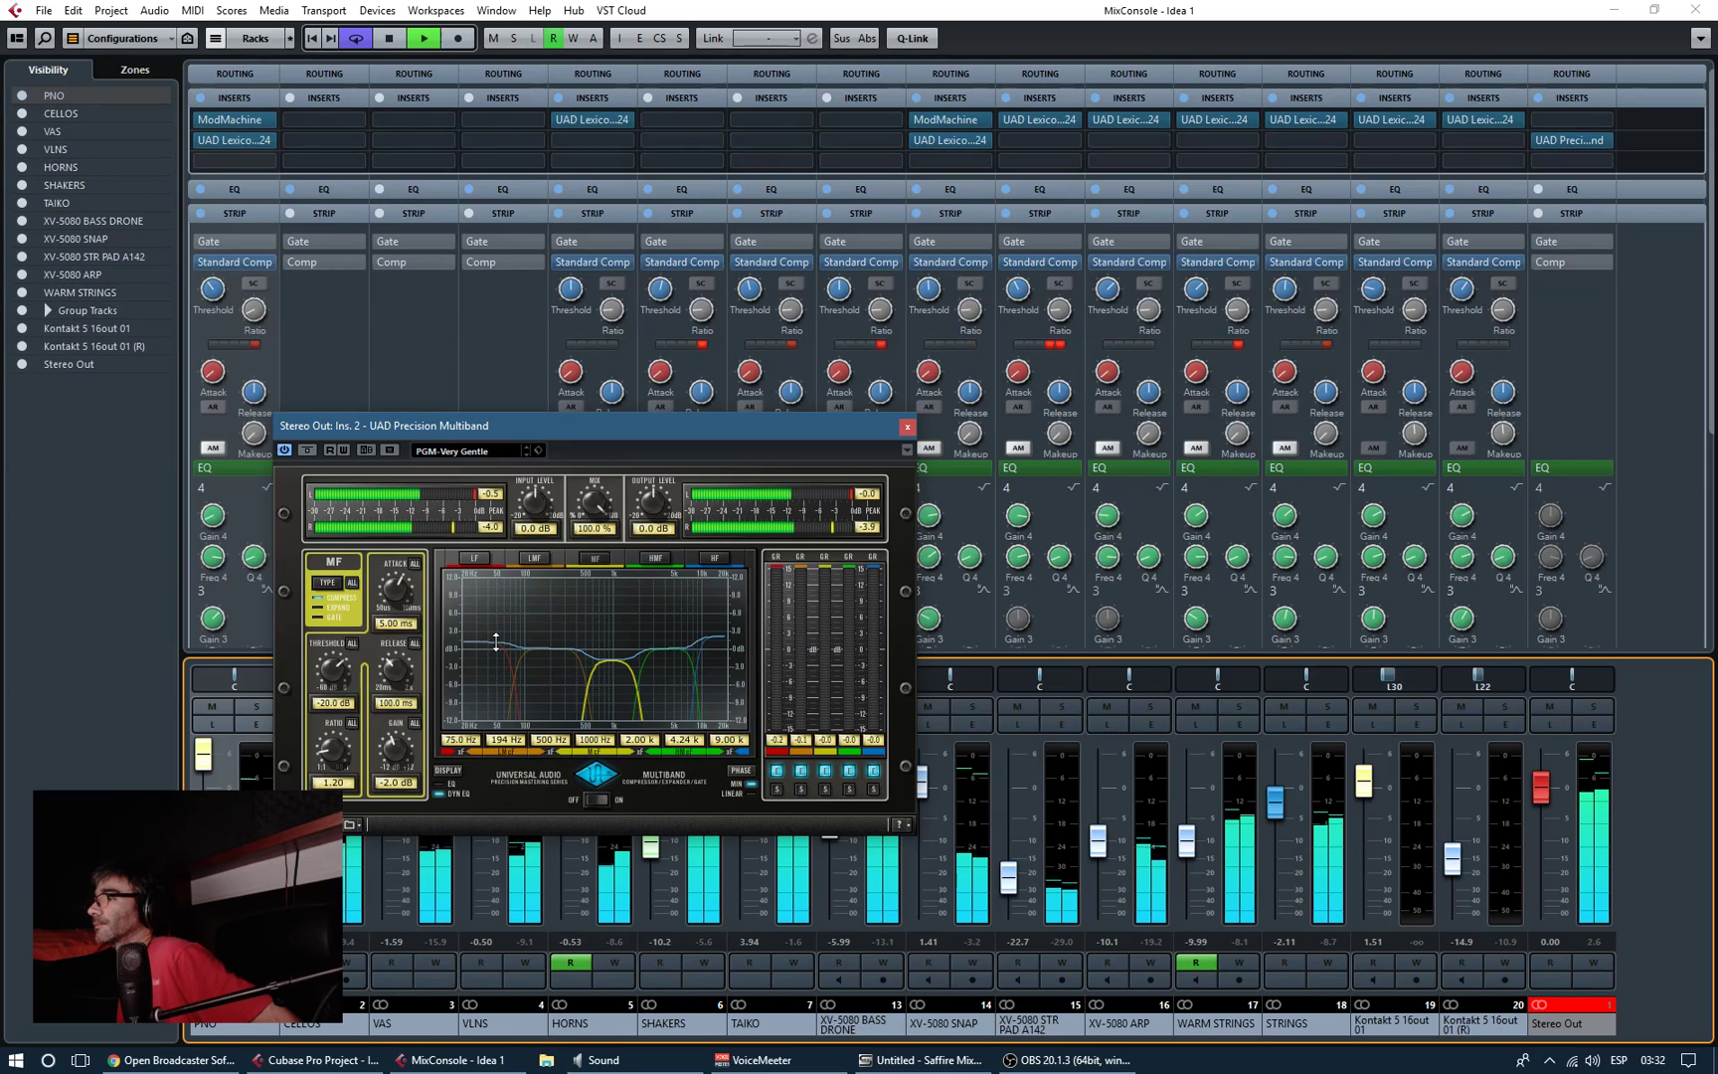
Step: Adjust the multiband's HF band gain by ear, and set the MF band to 0.6 dB gain and -24.8 dB threshold
click(716, 637)
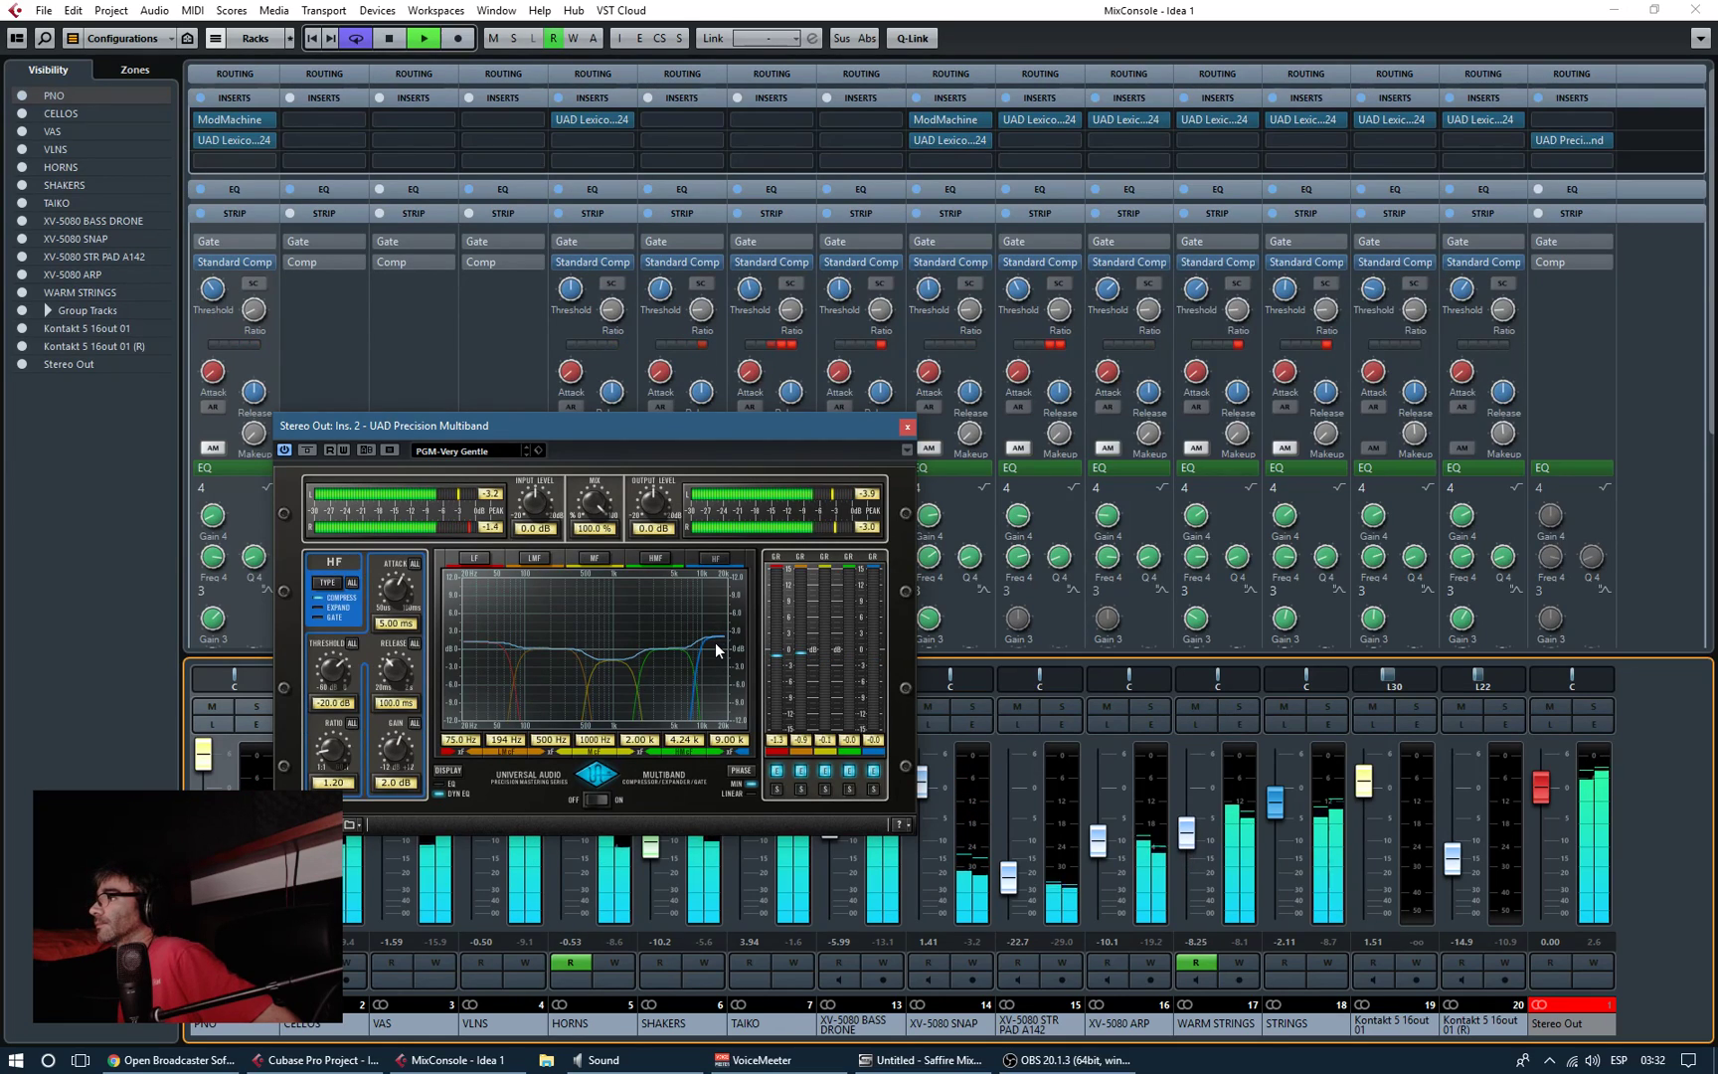
drag(715, 644, 714, 648)
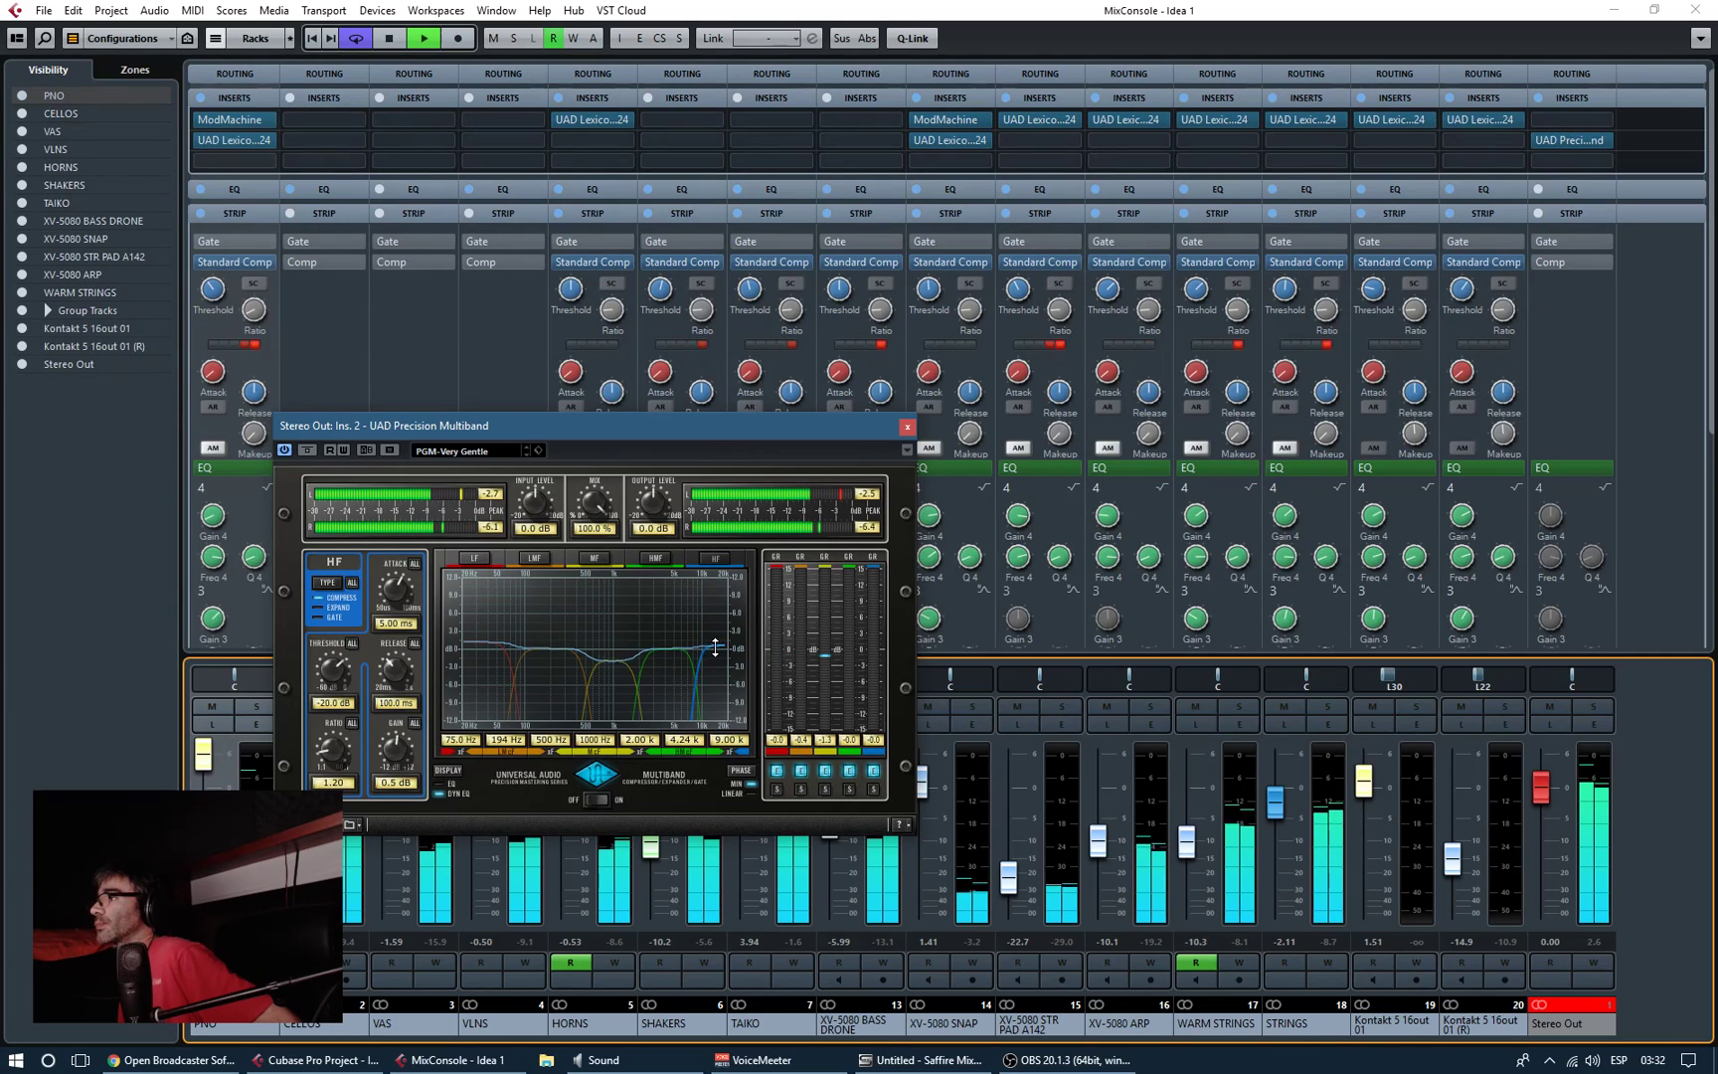
click(612, 645)
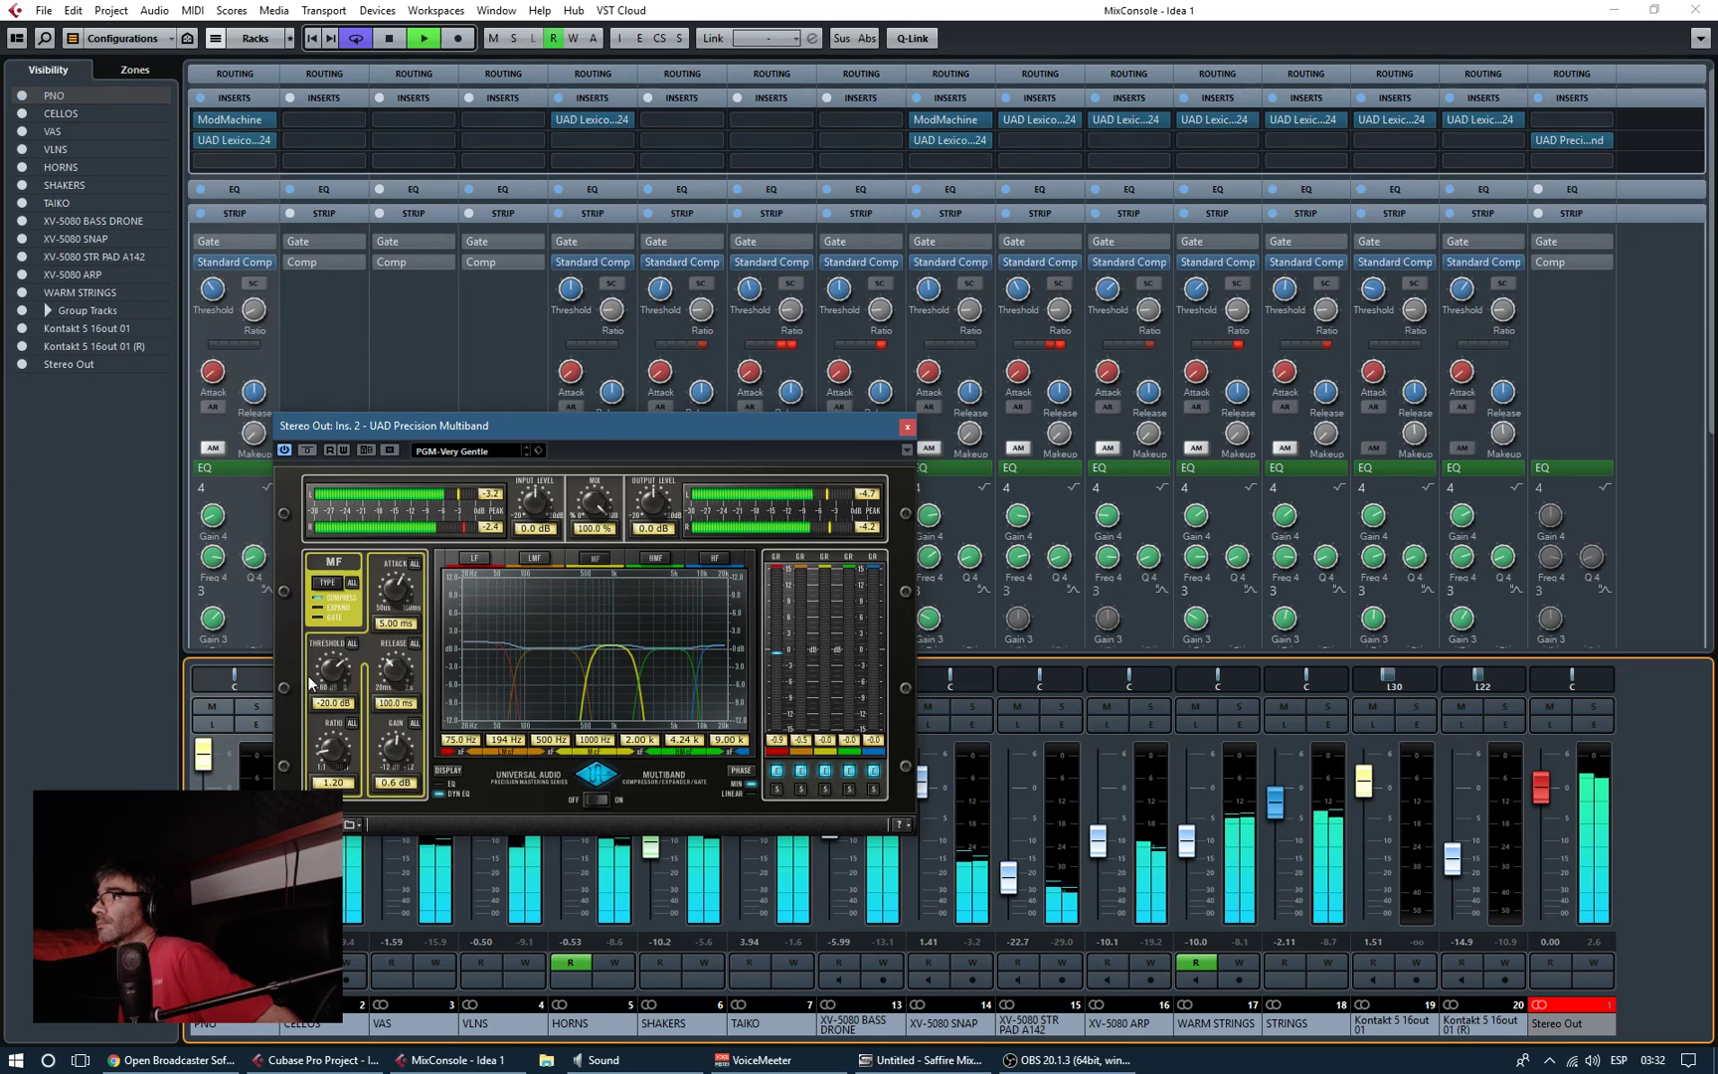
drag(345, 684, 356, 697)
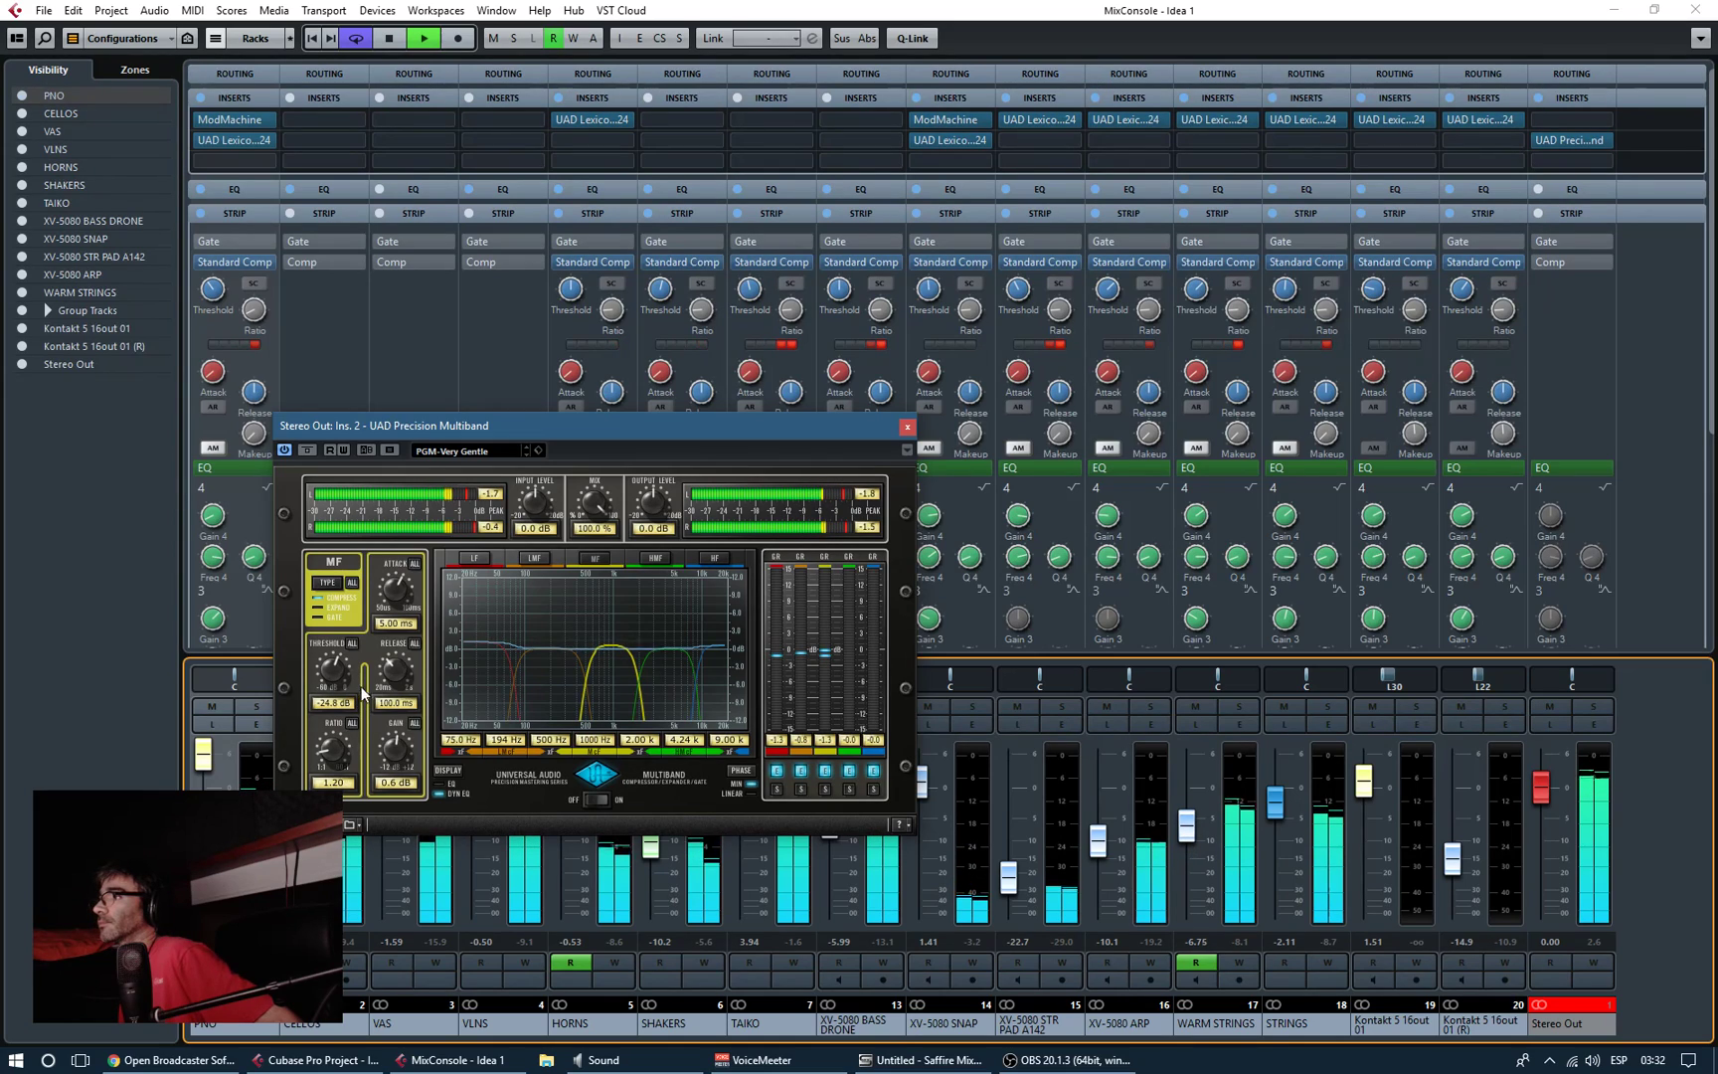
drag(718, 647, 721, 634)
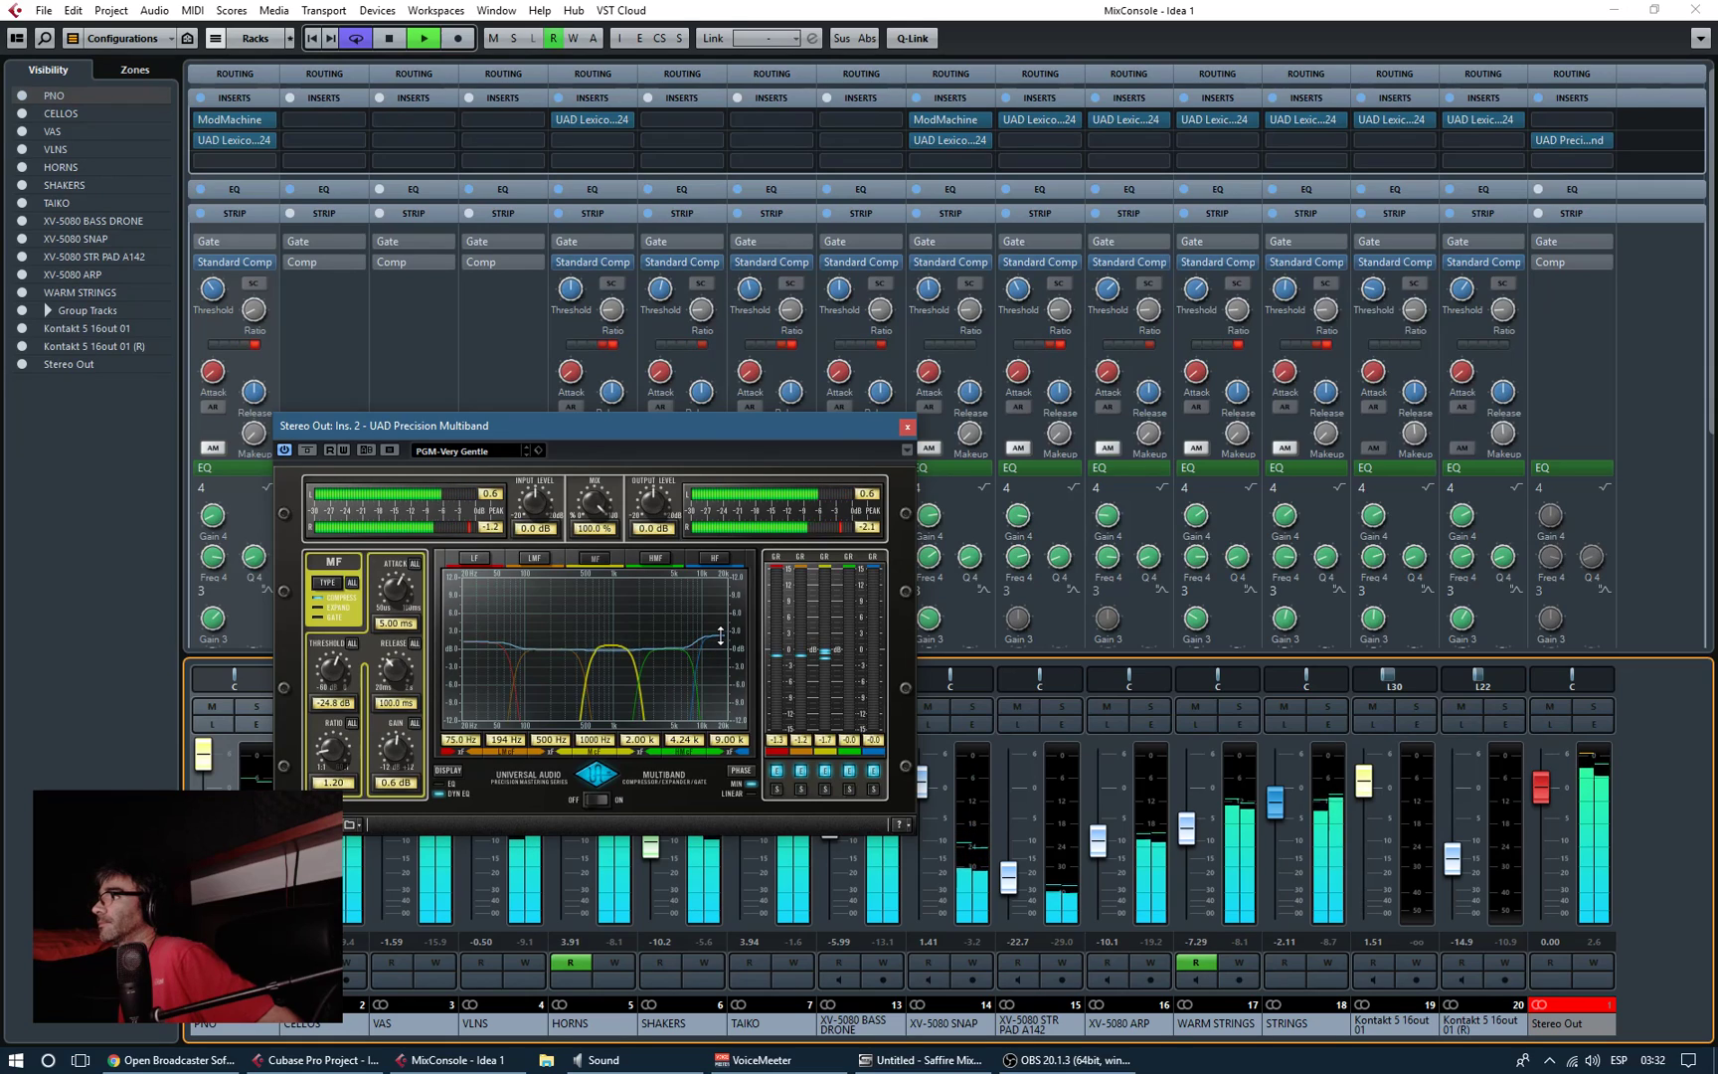
Step: Set the multiband's LF band threshold to -27.8 dB and its gain to 2.0 dB
click(499, 653)
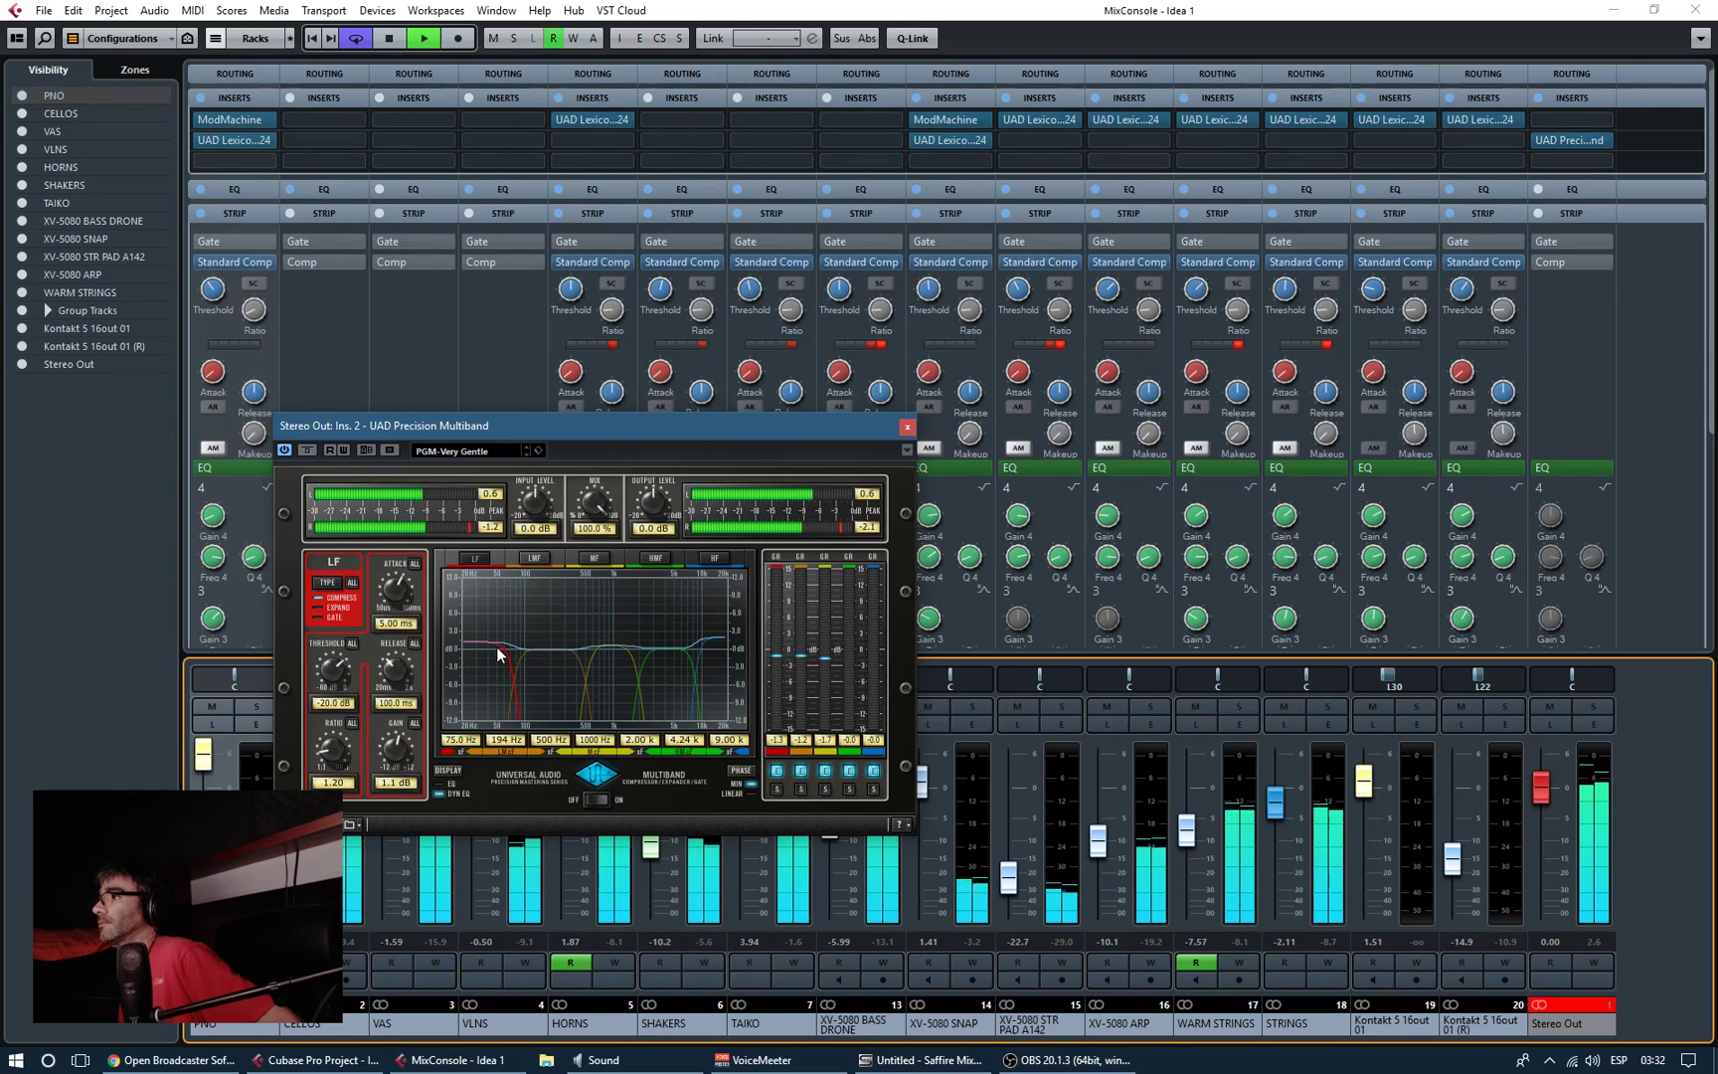
drag(341, 699, 342, 718)
drag(484, 643, 488, 639)
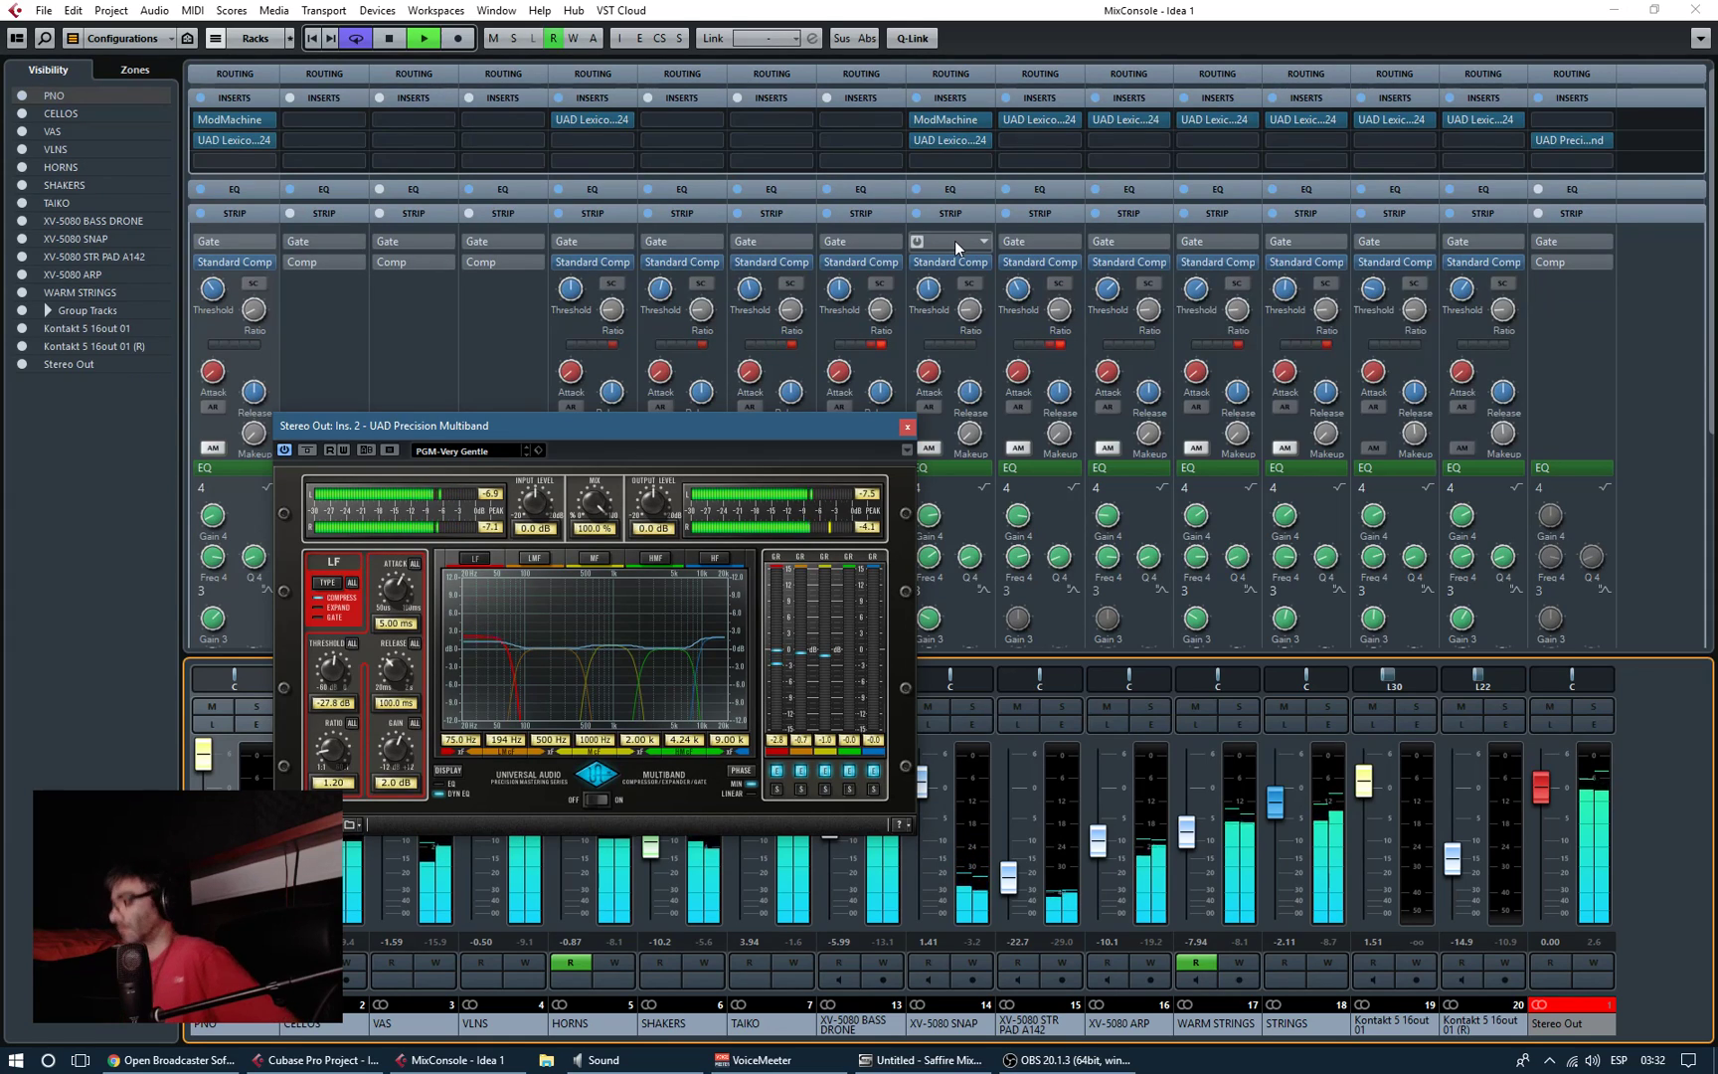
Step: From the project window, play from just before bar 29 while trying multiband input levels up to 4.6 dB, then return the level to 0 dB
click(1696, 9)
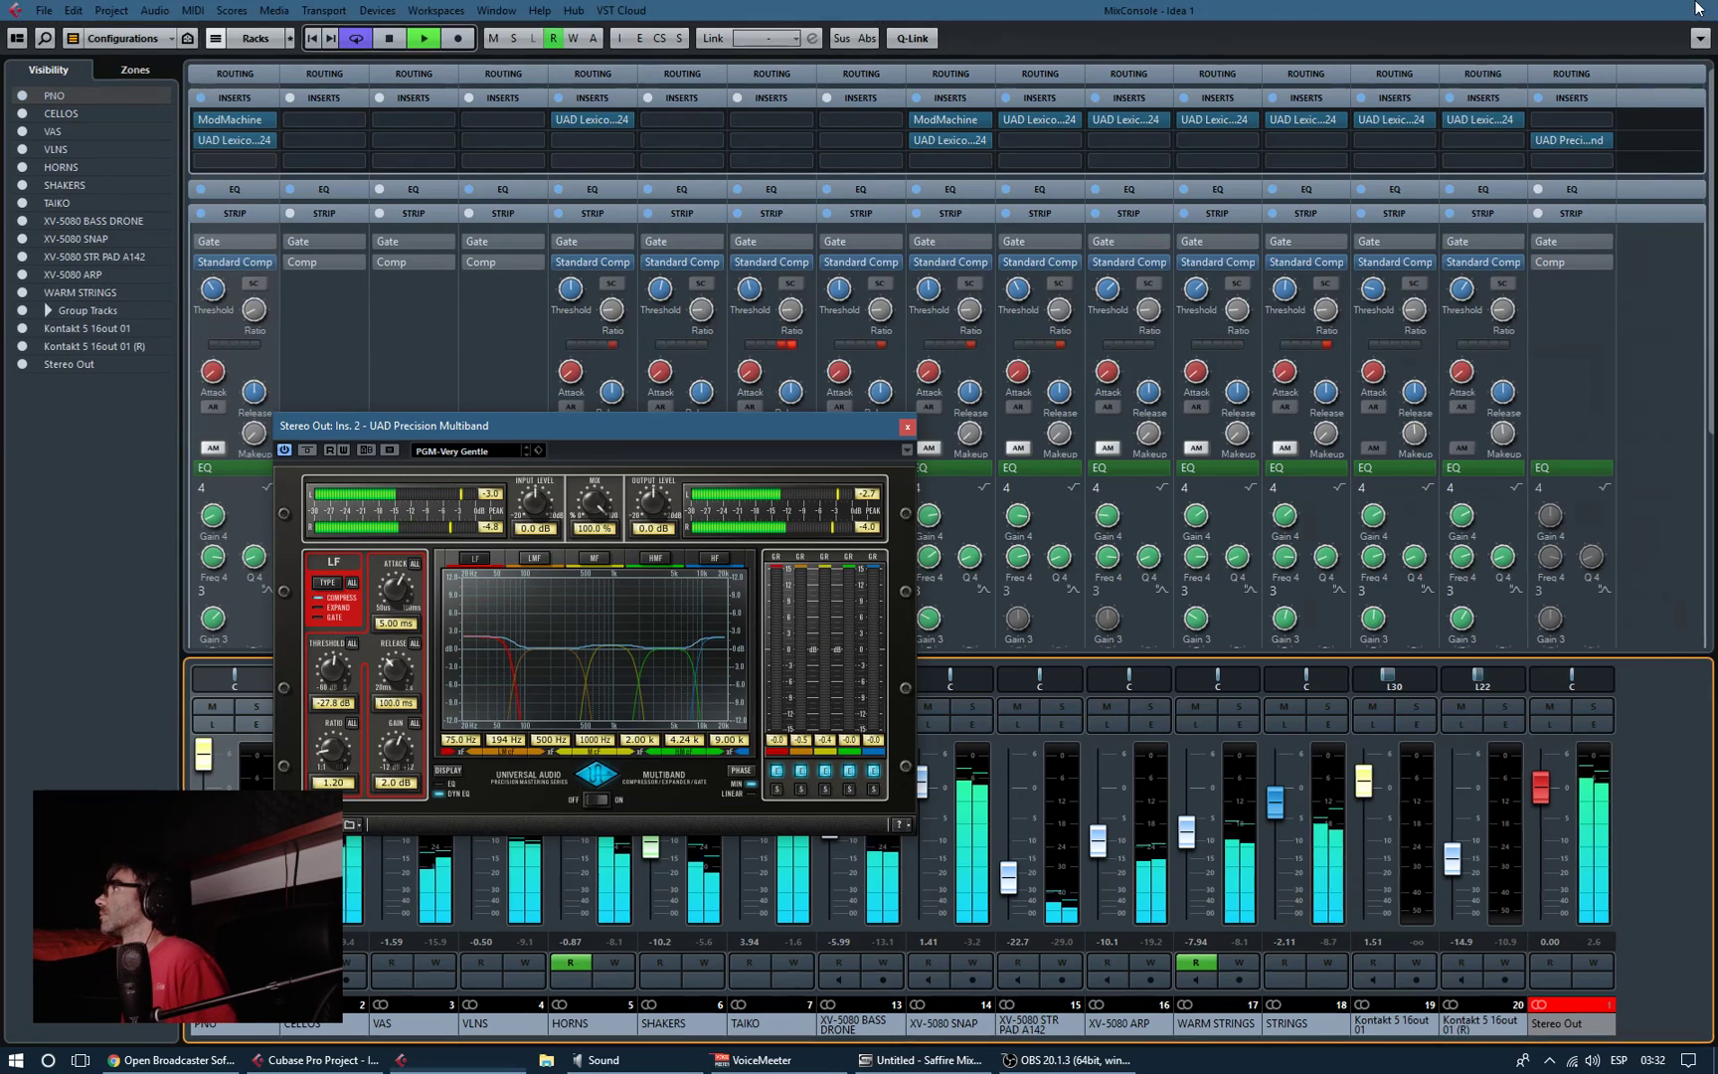
click(866, 136)
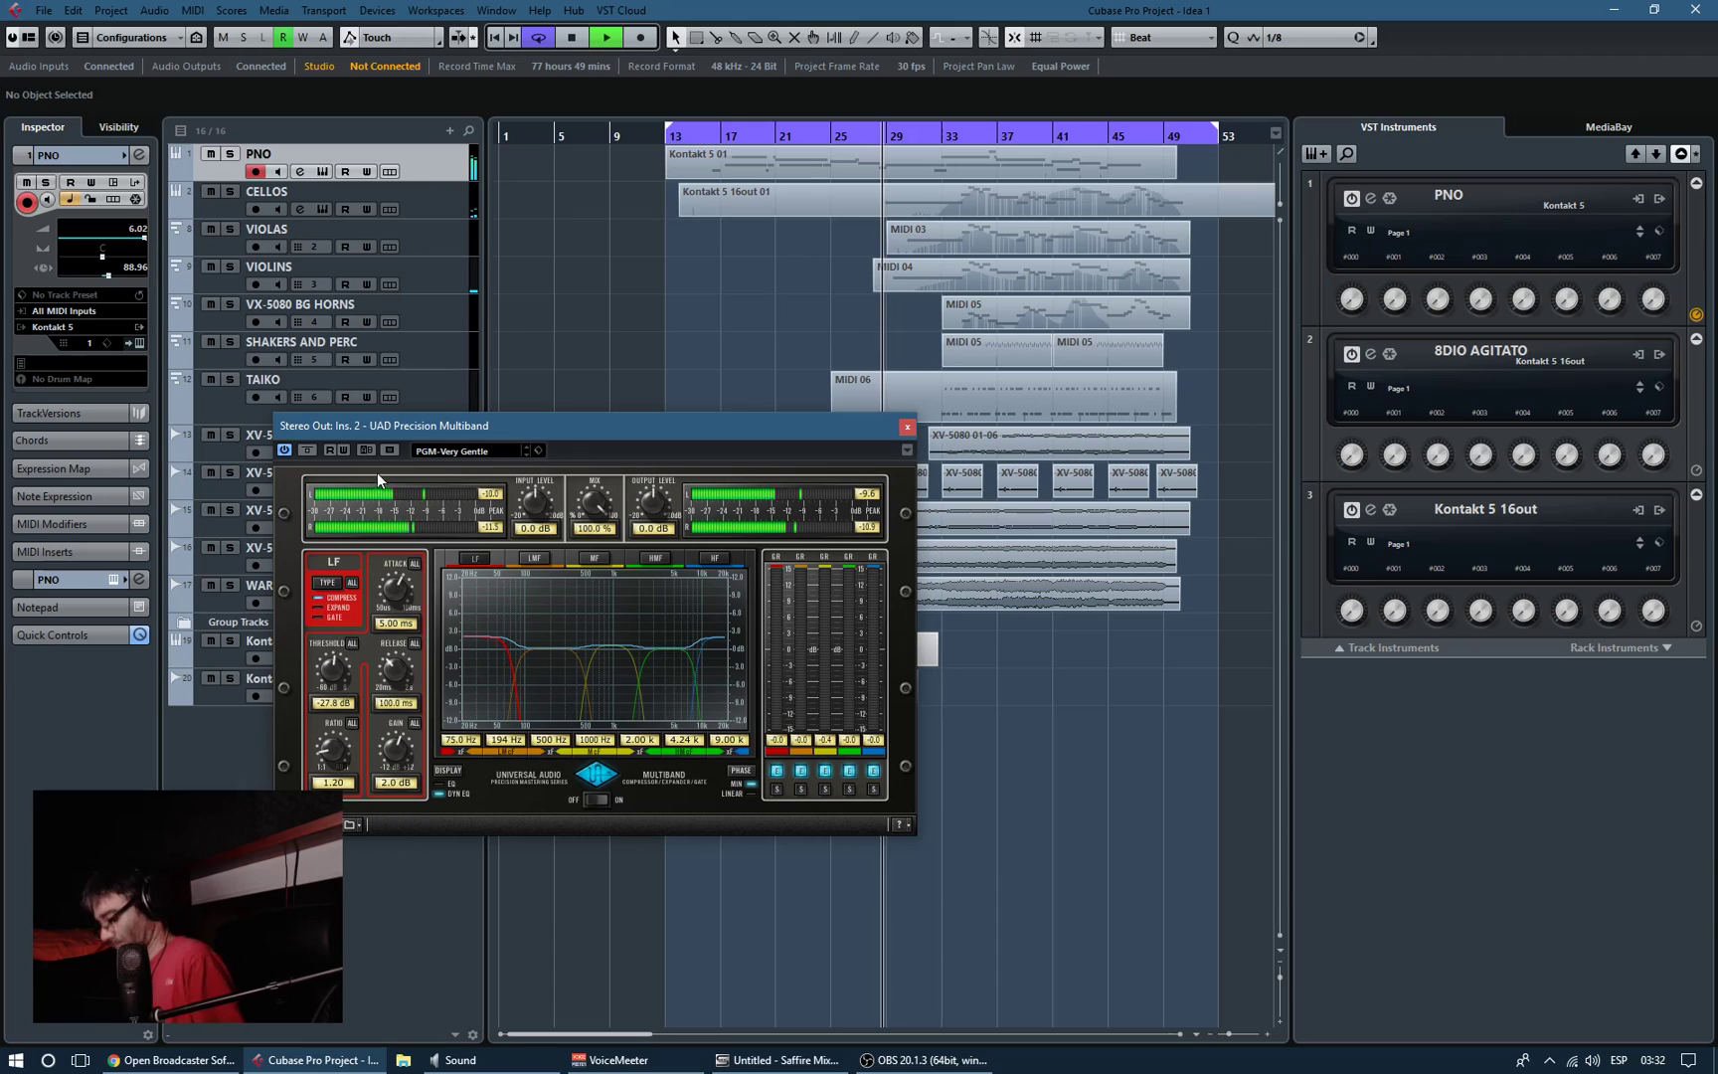
drag(533, 513, 541, 501)
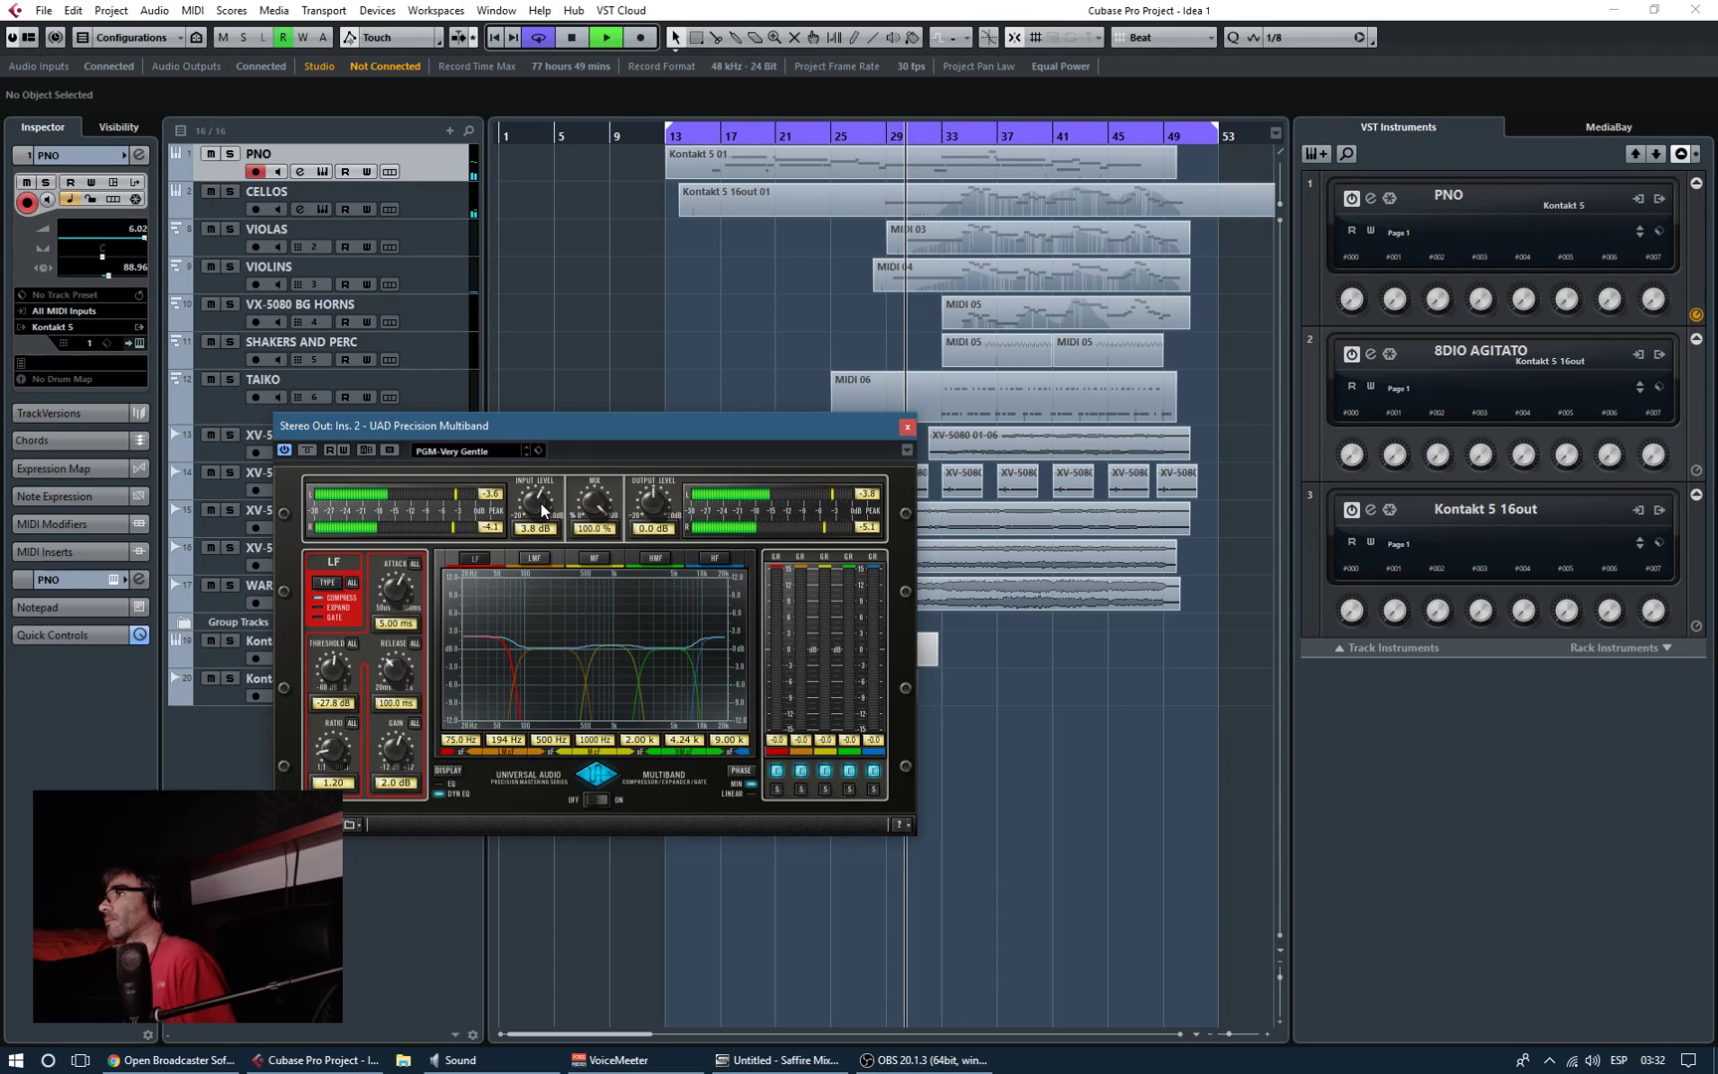
drag(541, 501, 541, 500)
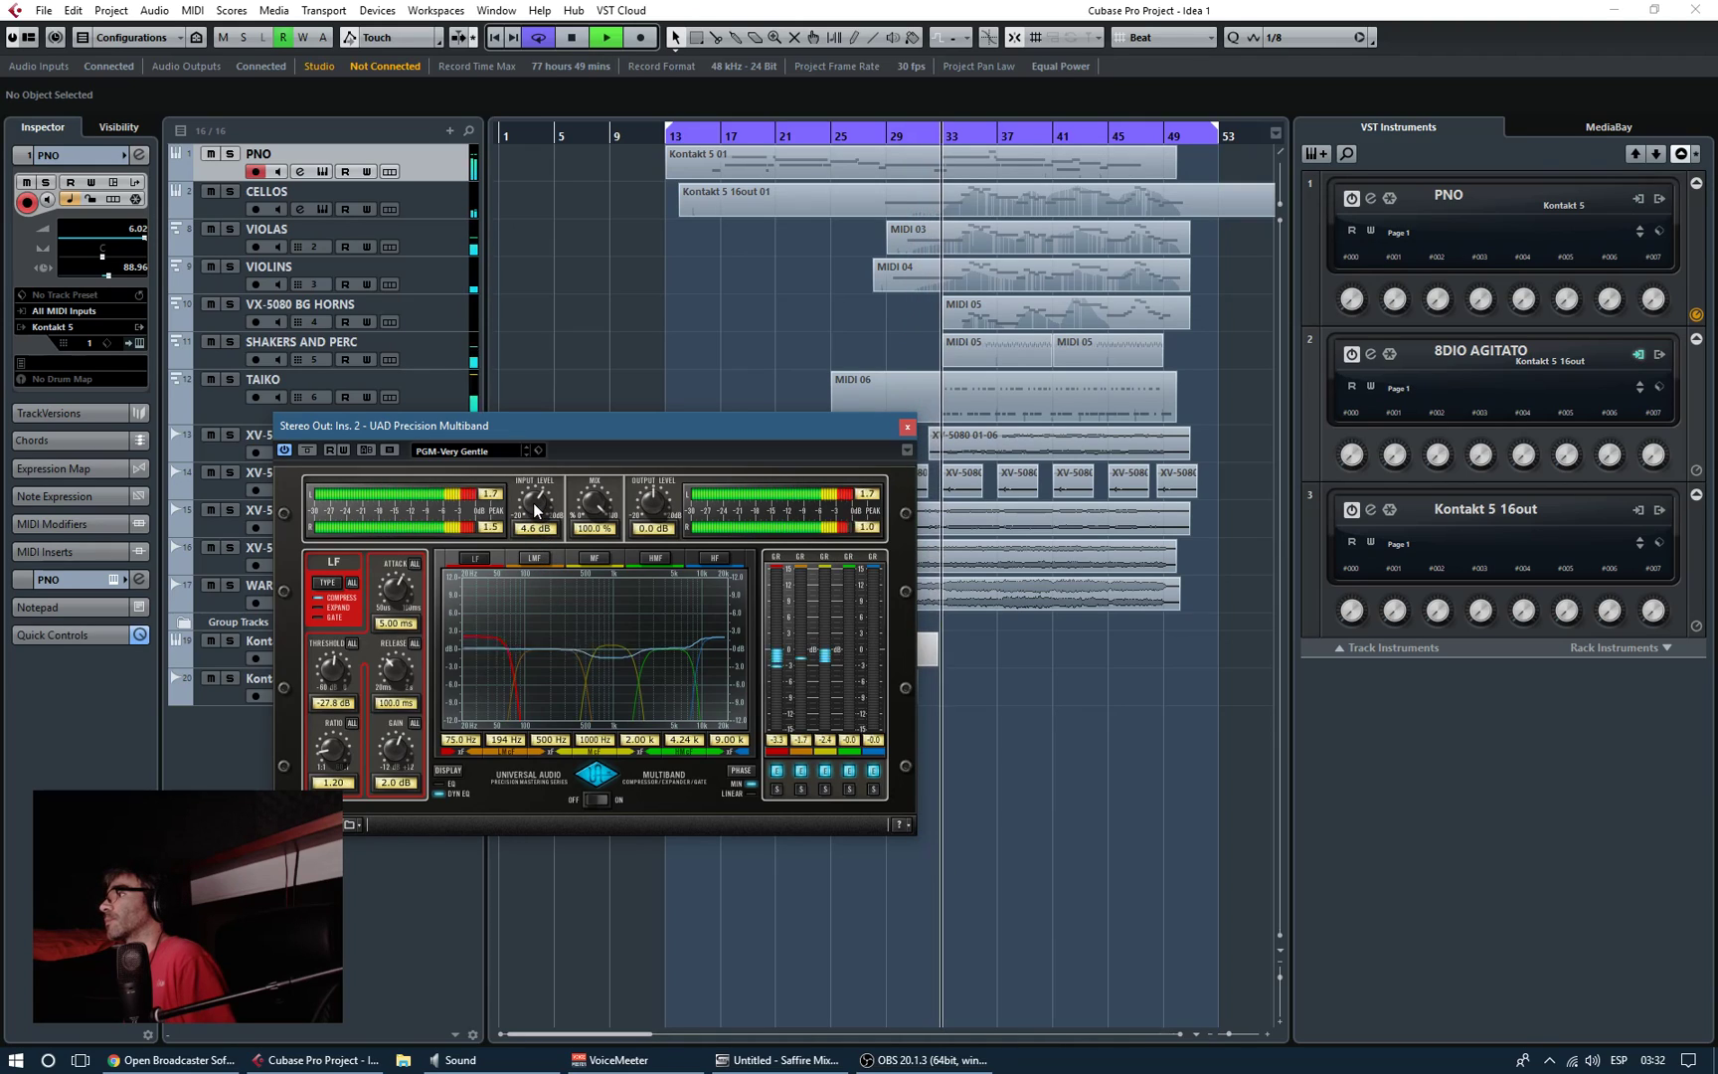
drag(533, 505, 534, 511)
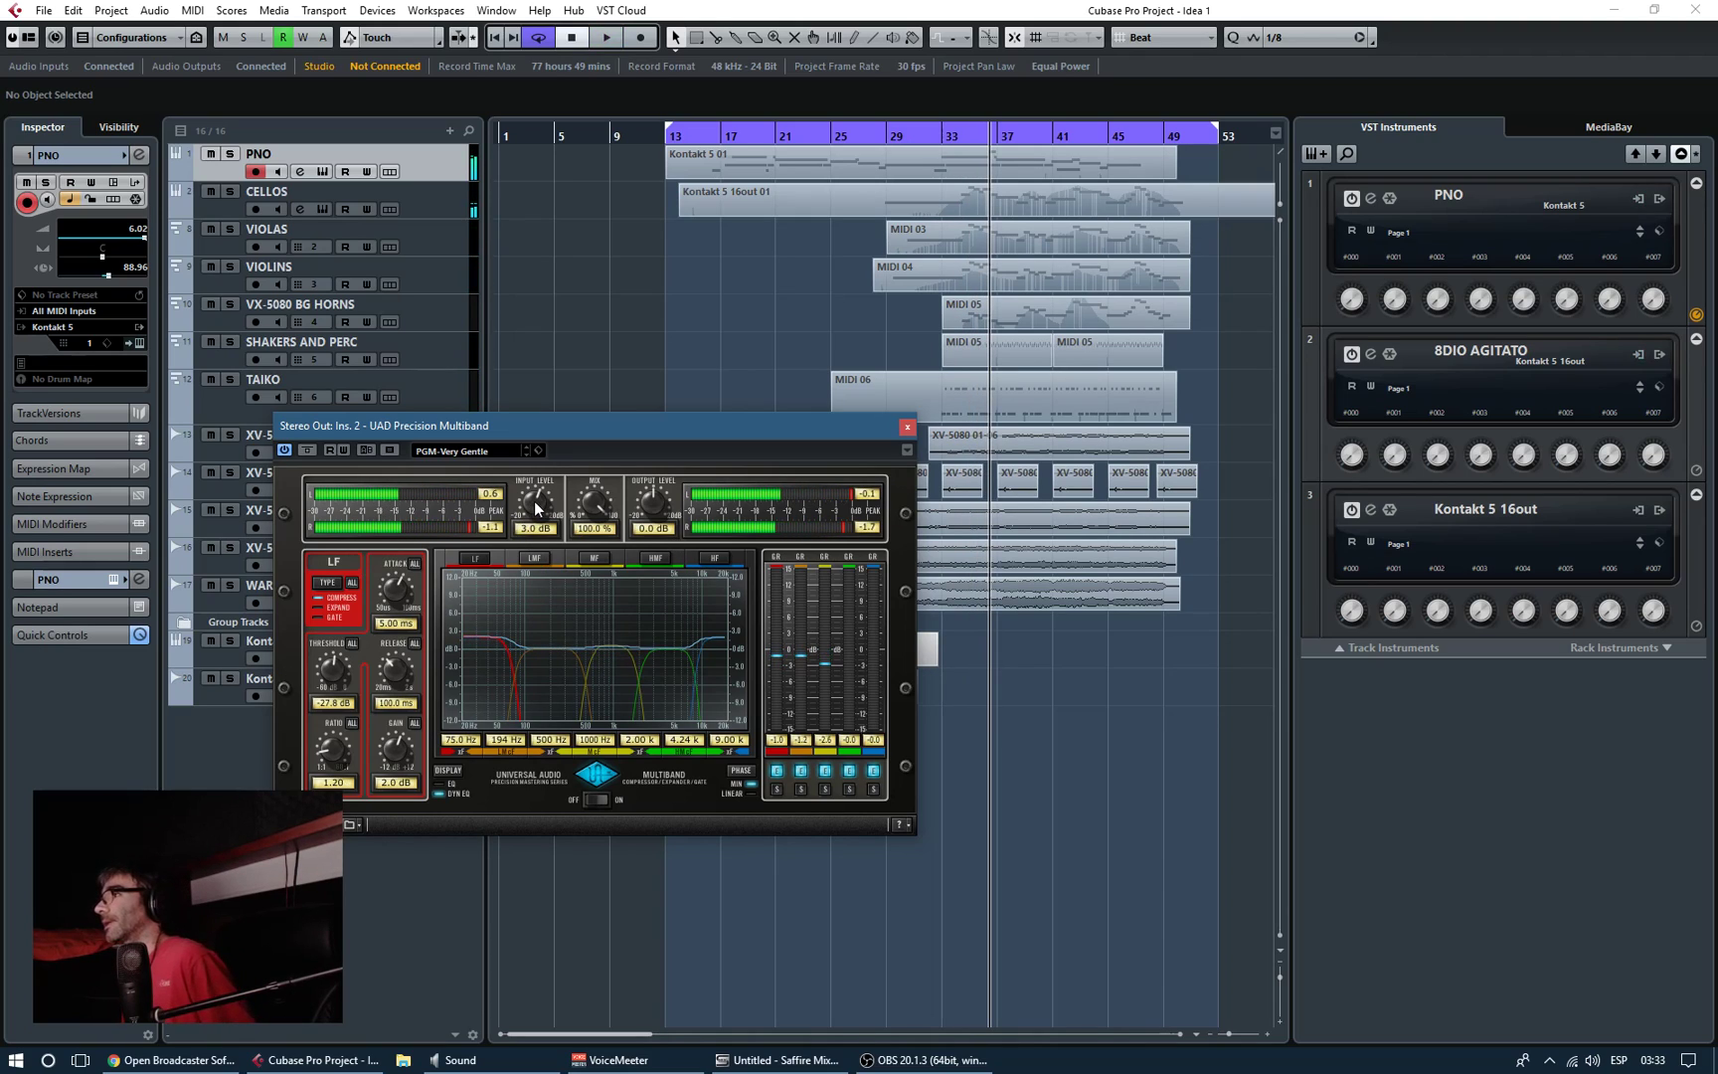
drag(534, 503, 534, 517)
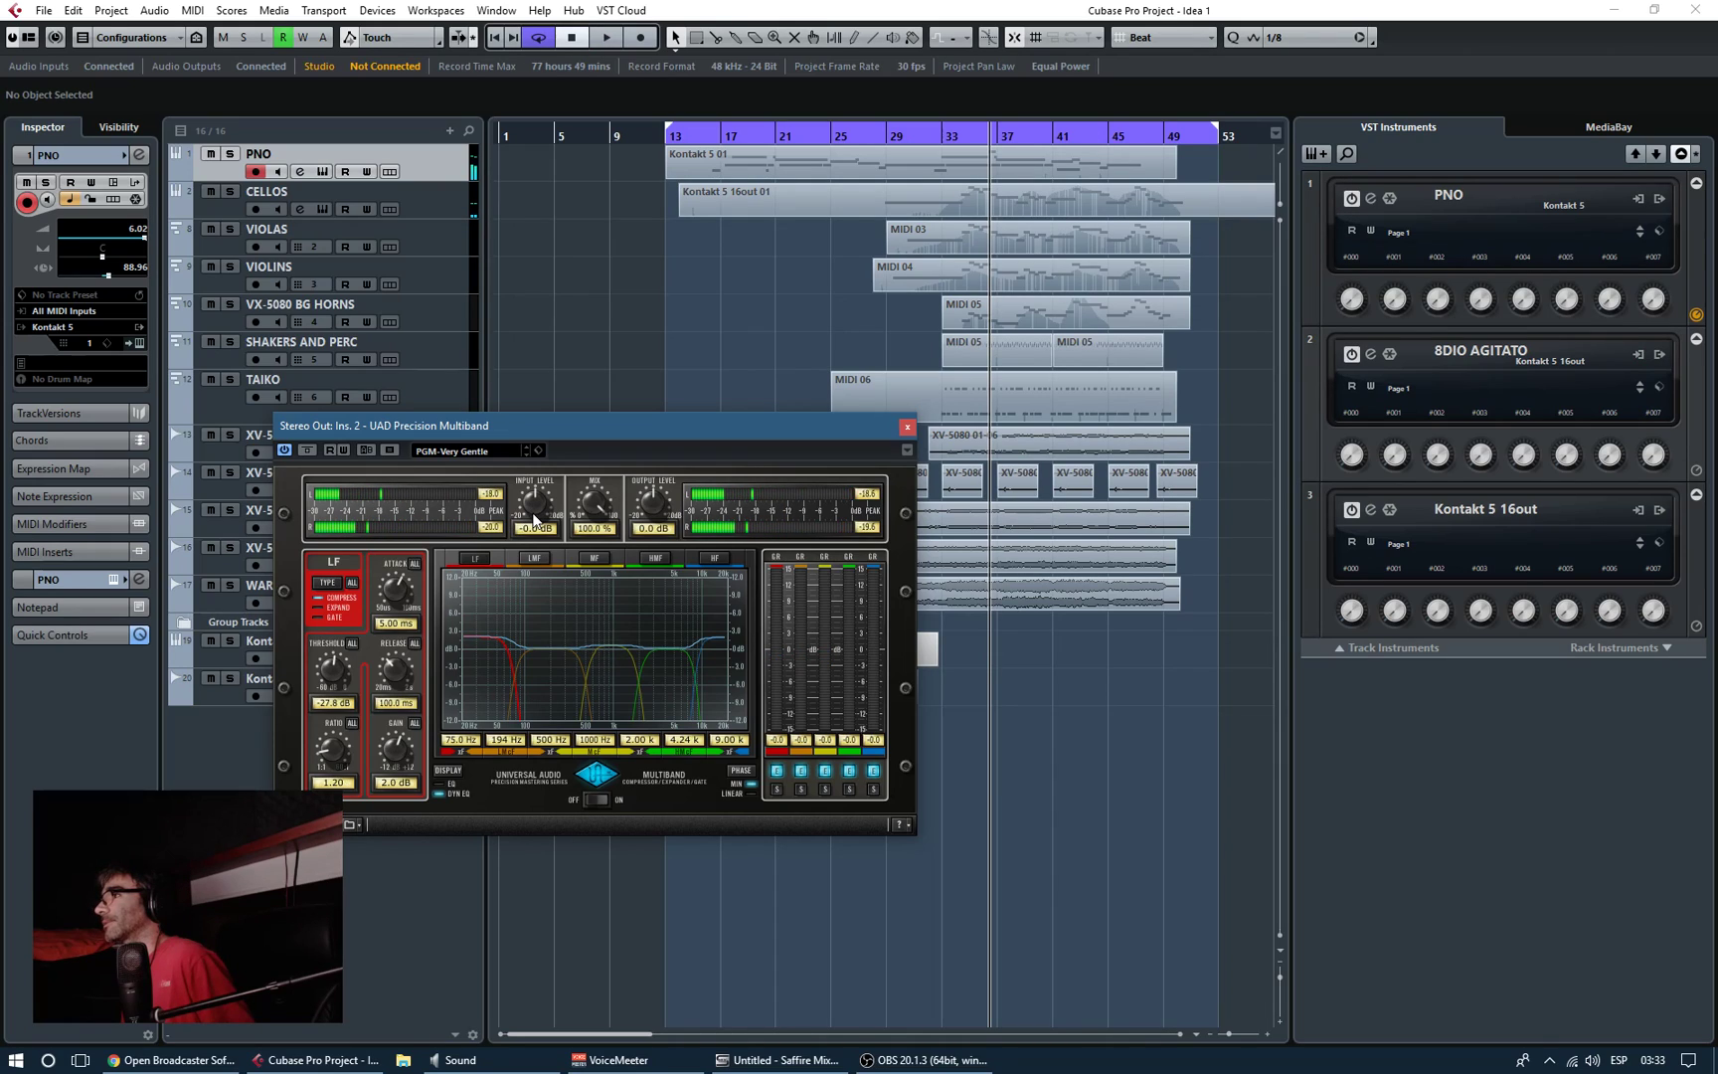
Step: Play the arrangement from about bar 29 to hear the multiband, stop playback and close the plug-in window
double_click(899, 134)
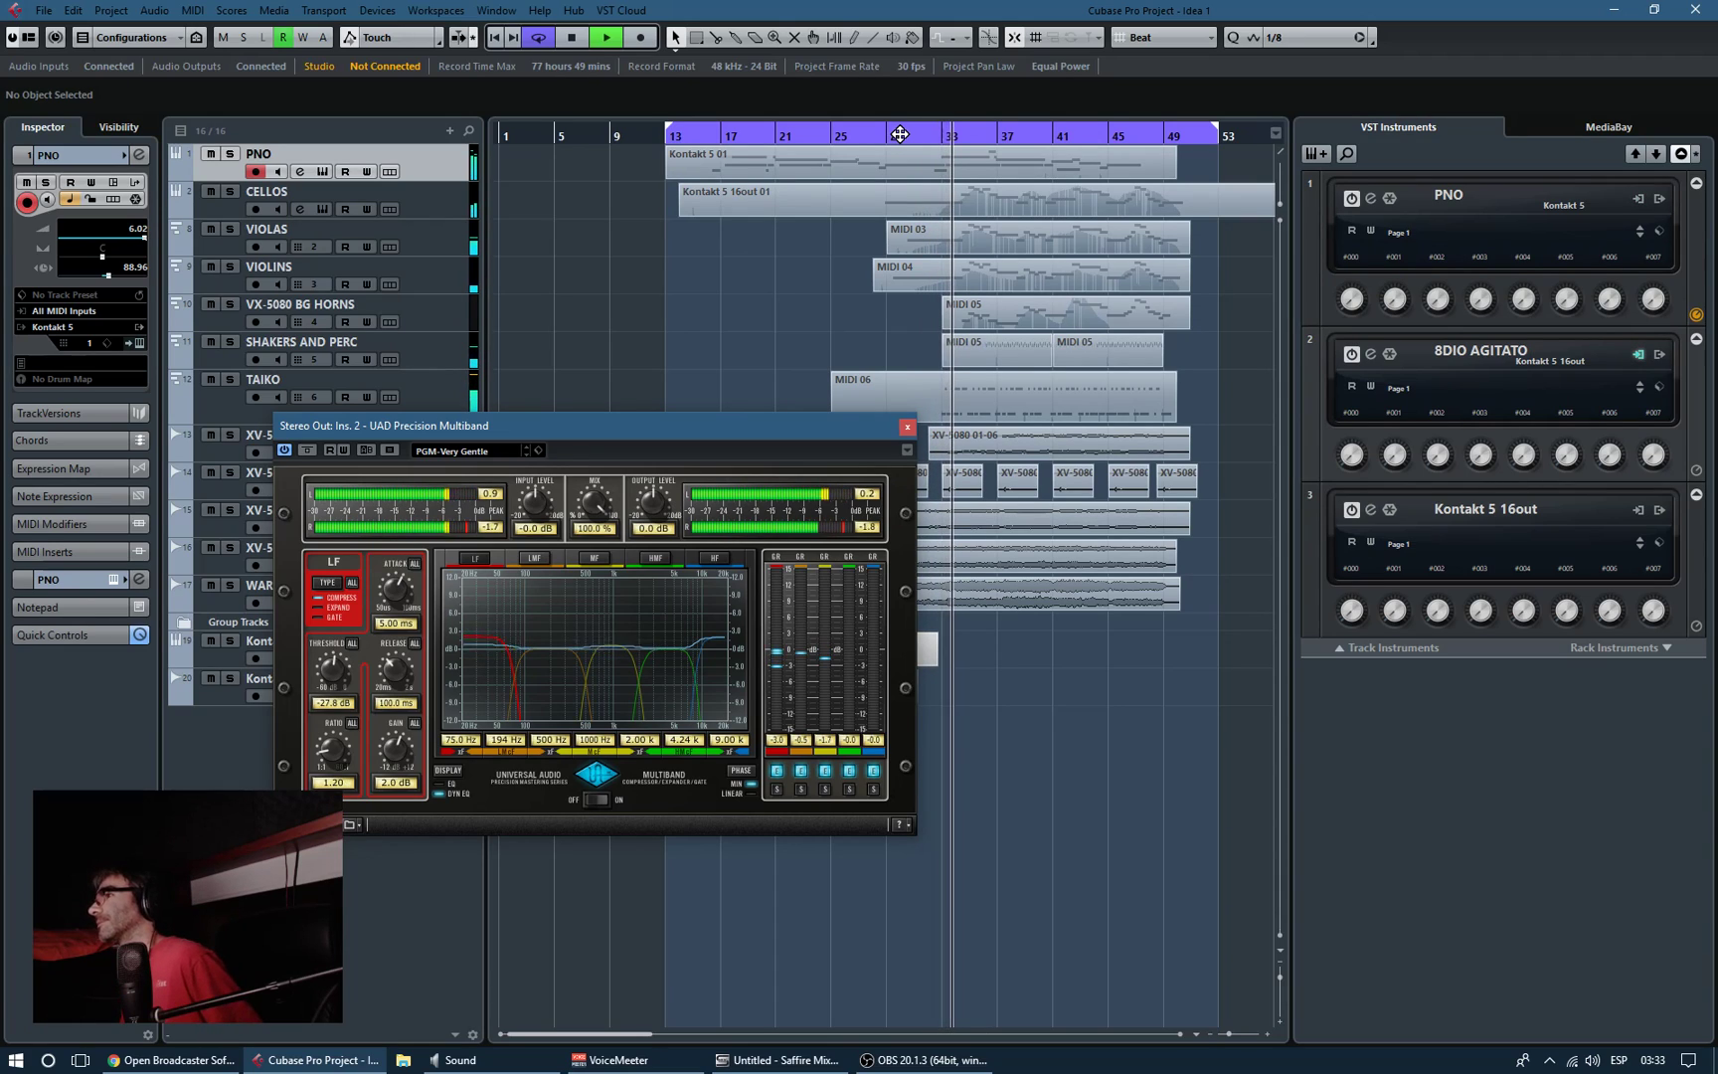
key(space)
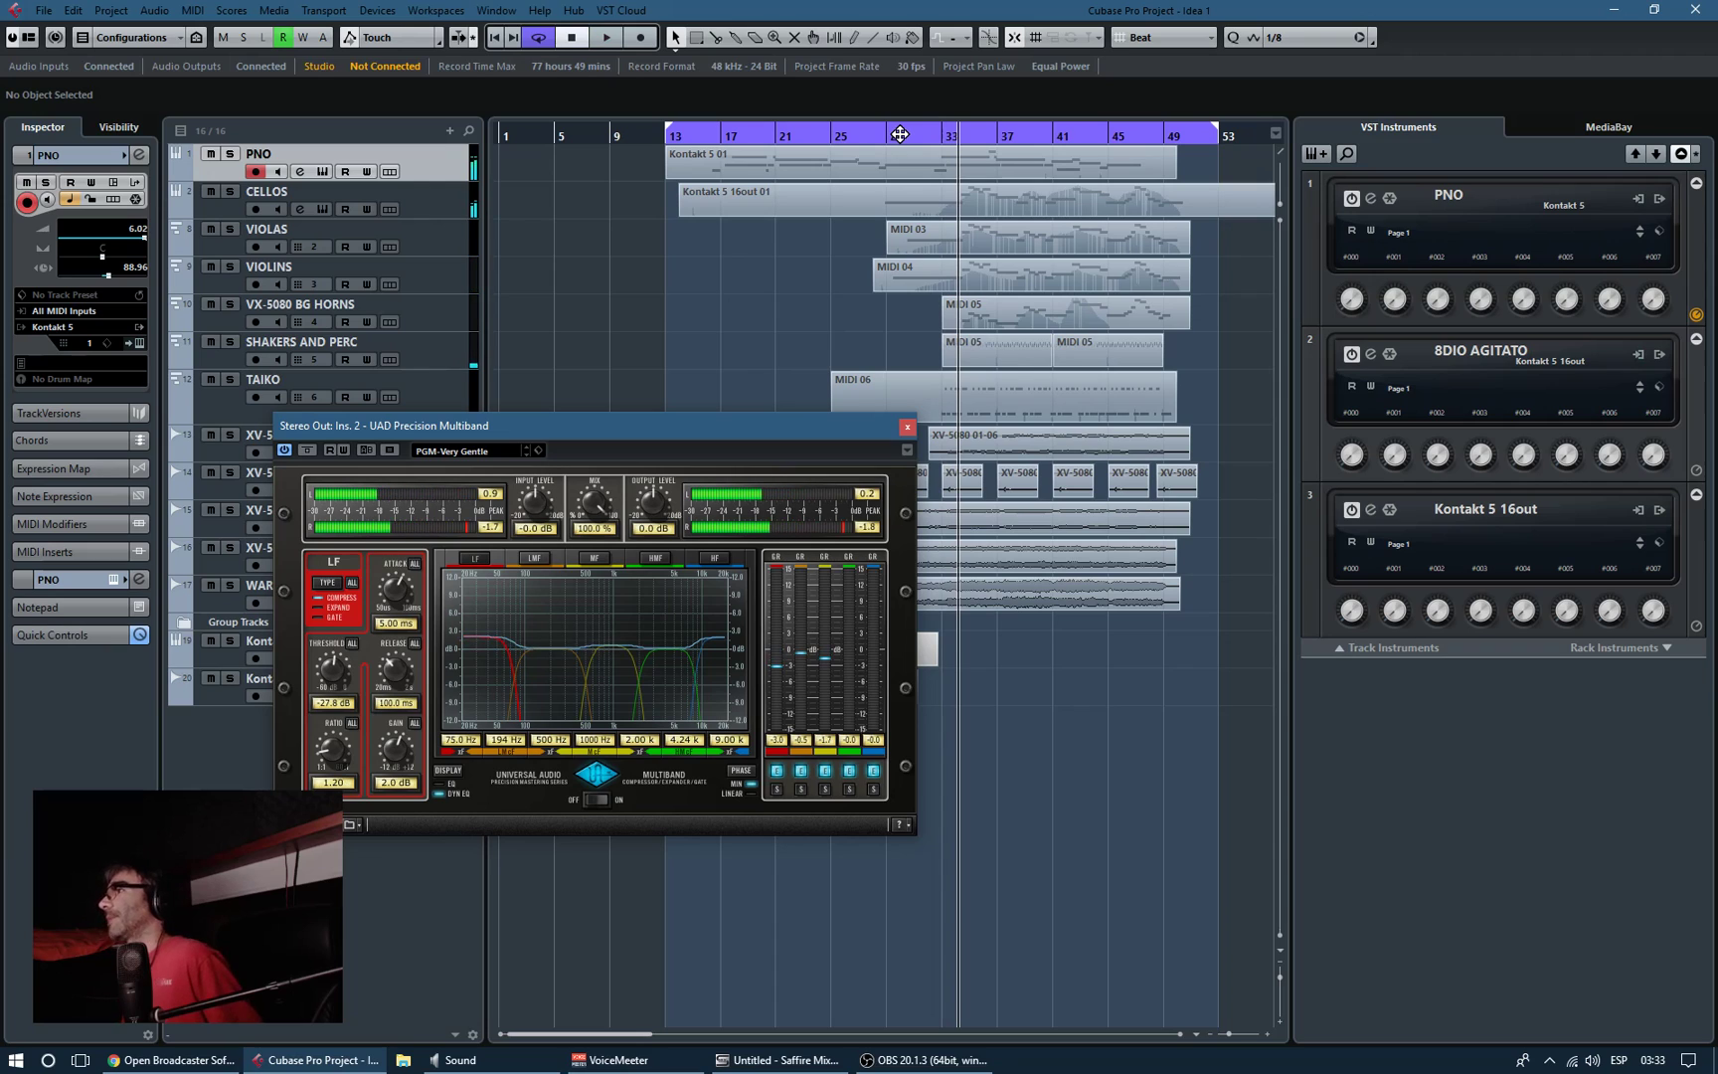
click(902, 428)
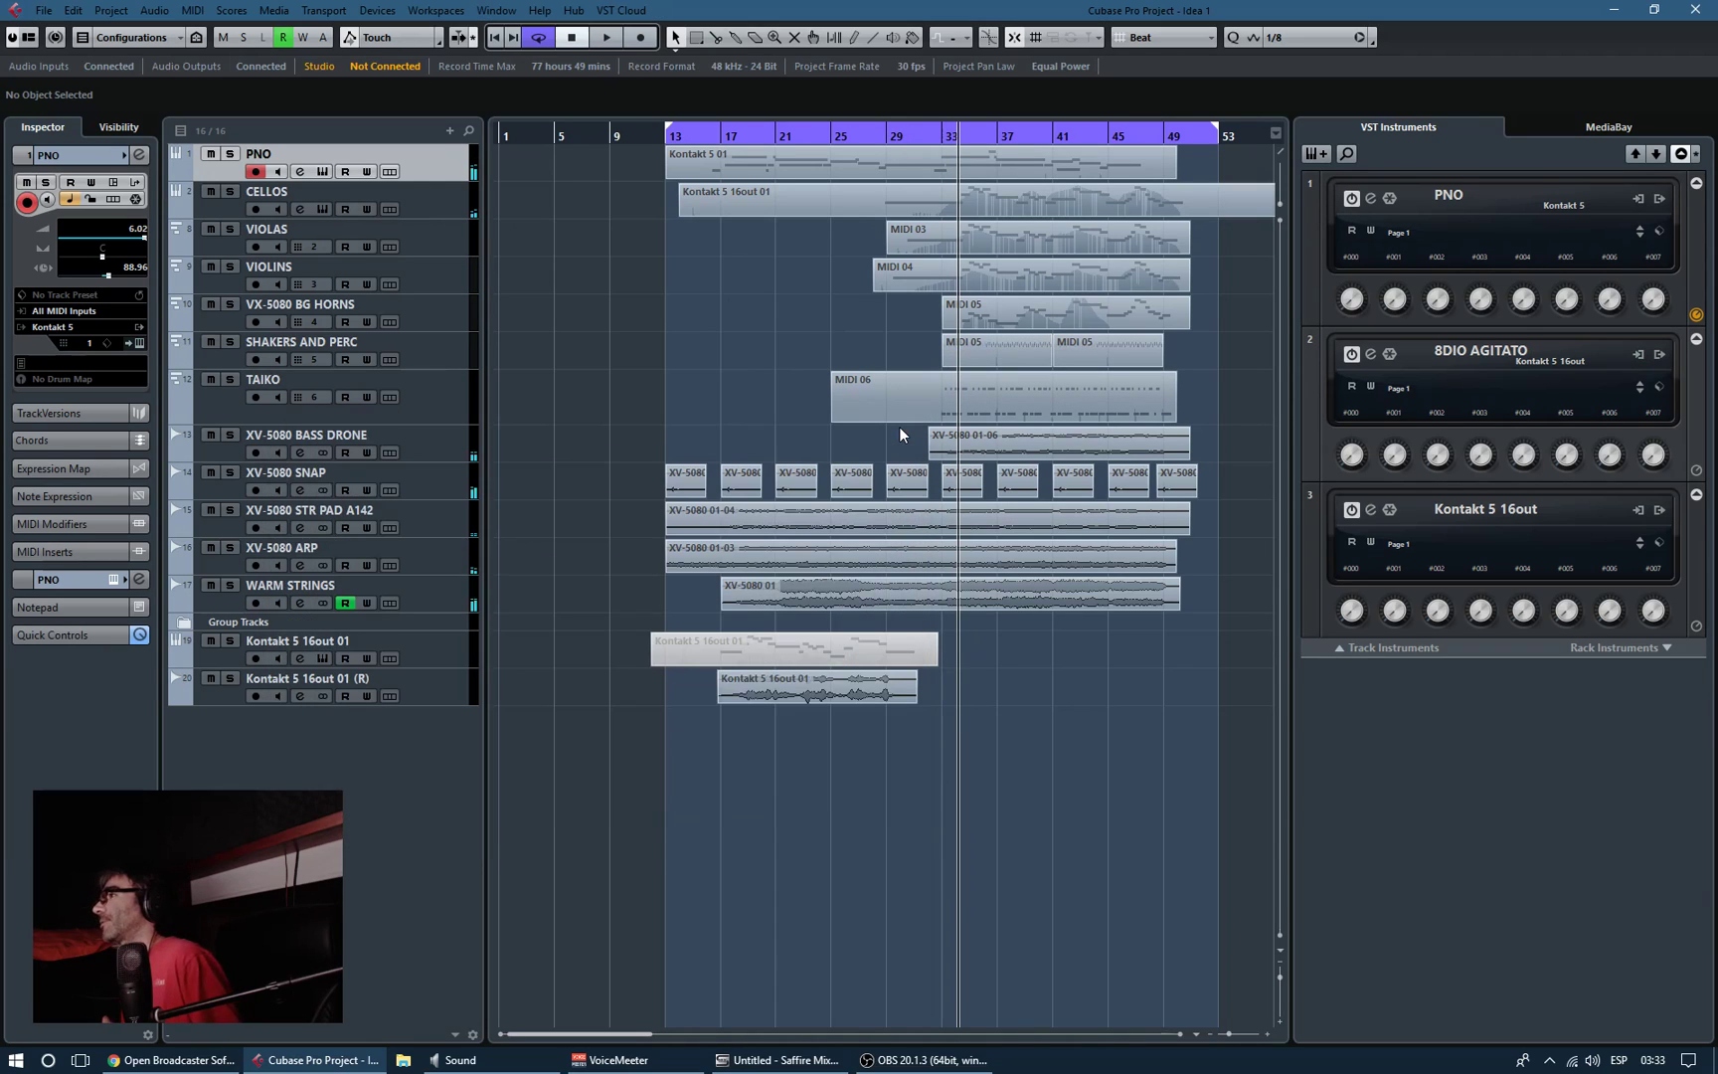
Step: Insert the UAD Precision Limiter after the multiband on the Stereo Out channel and move its window to the middle of the mixer
key(F3)
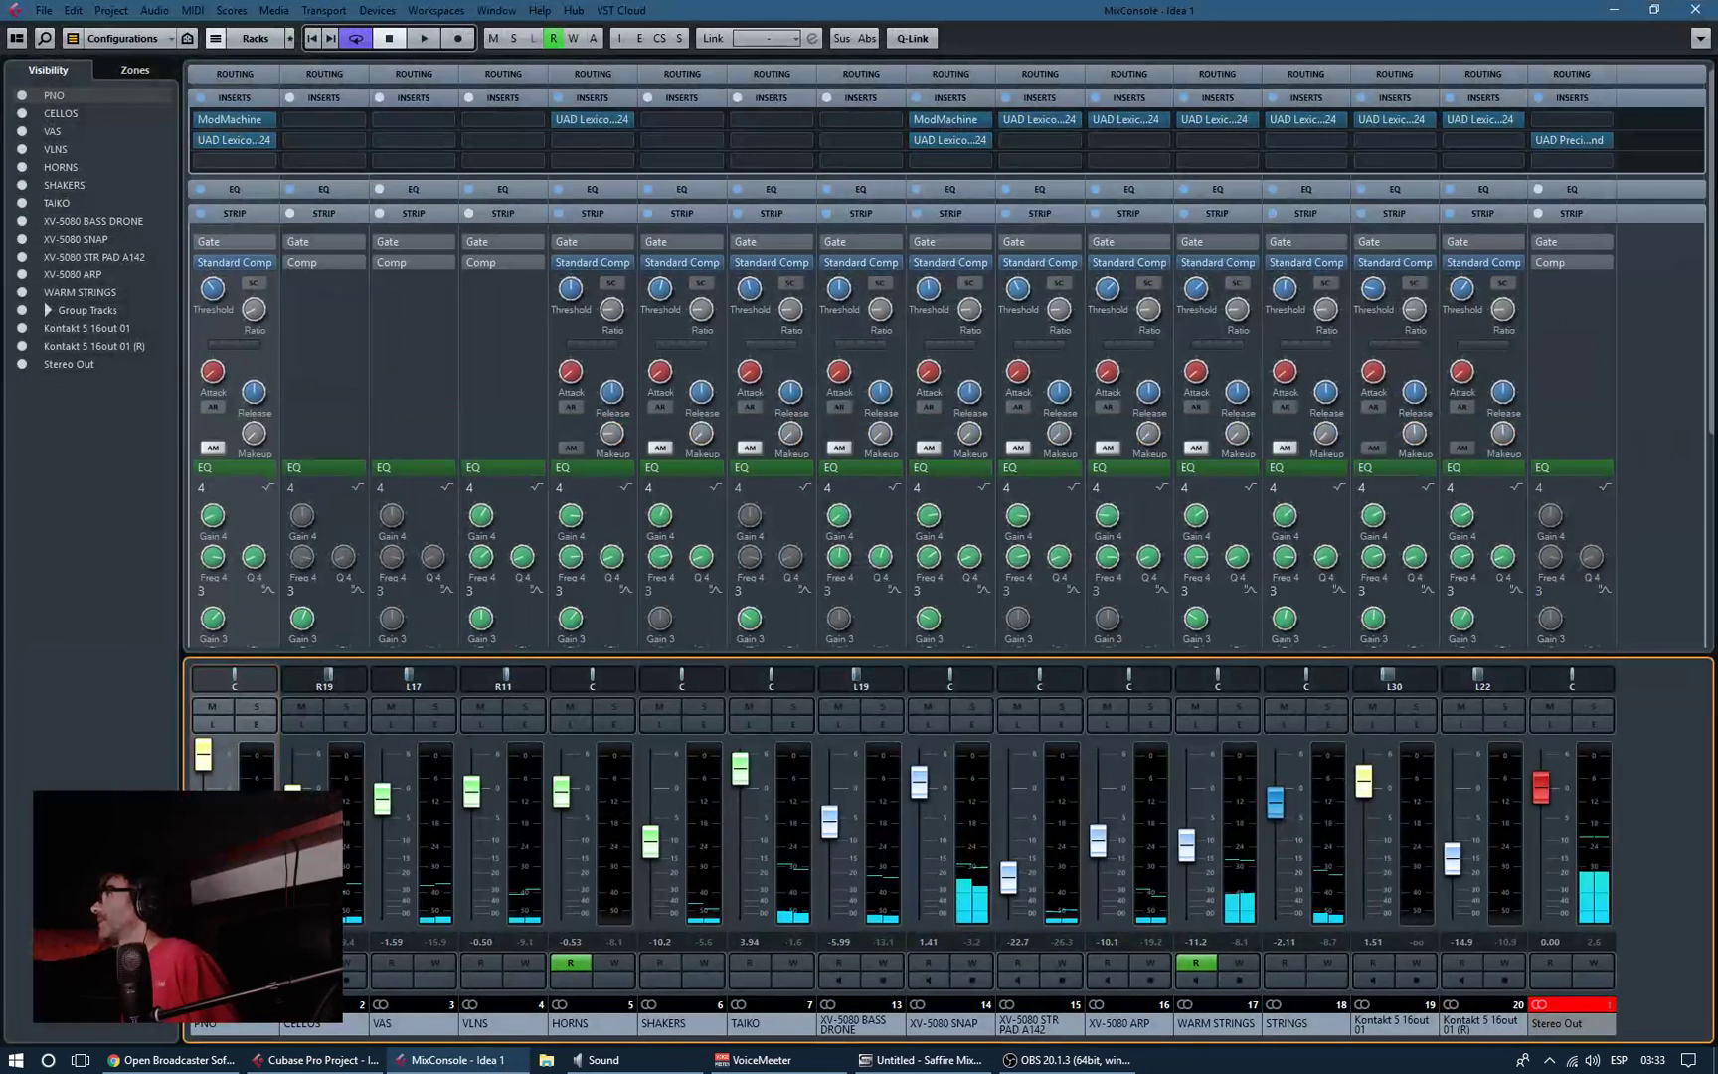
click(1607, 154)
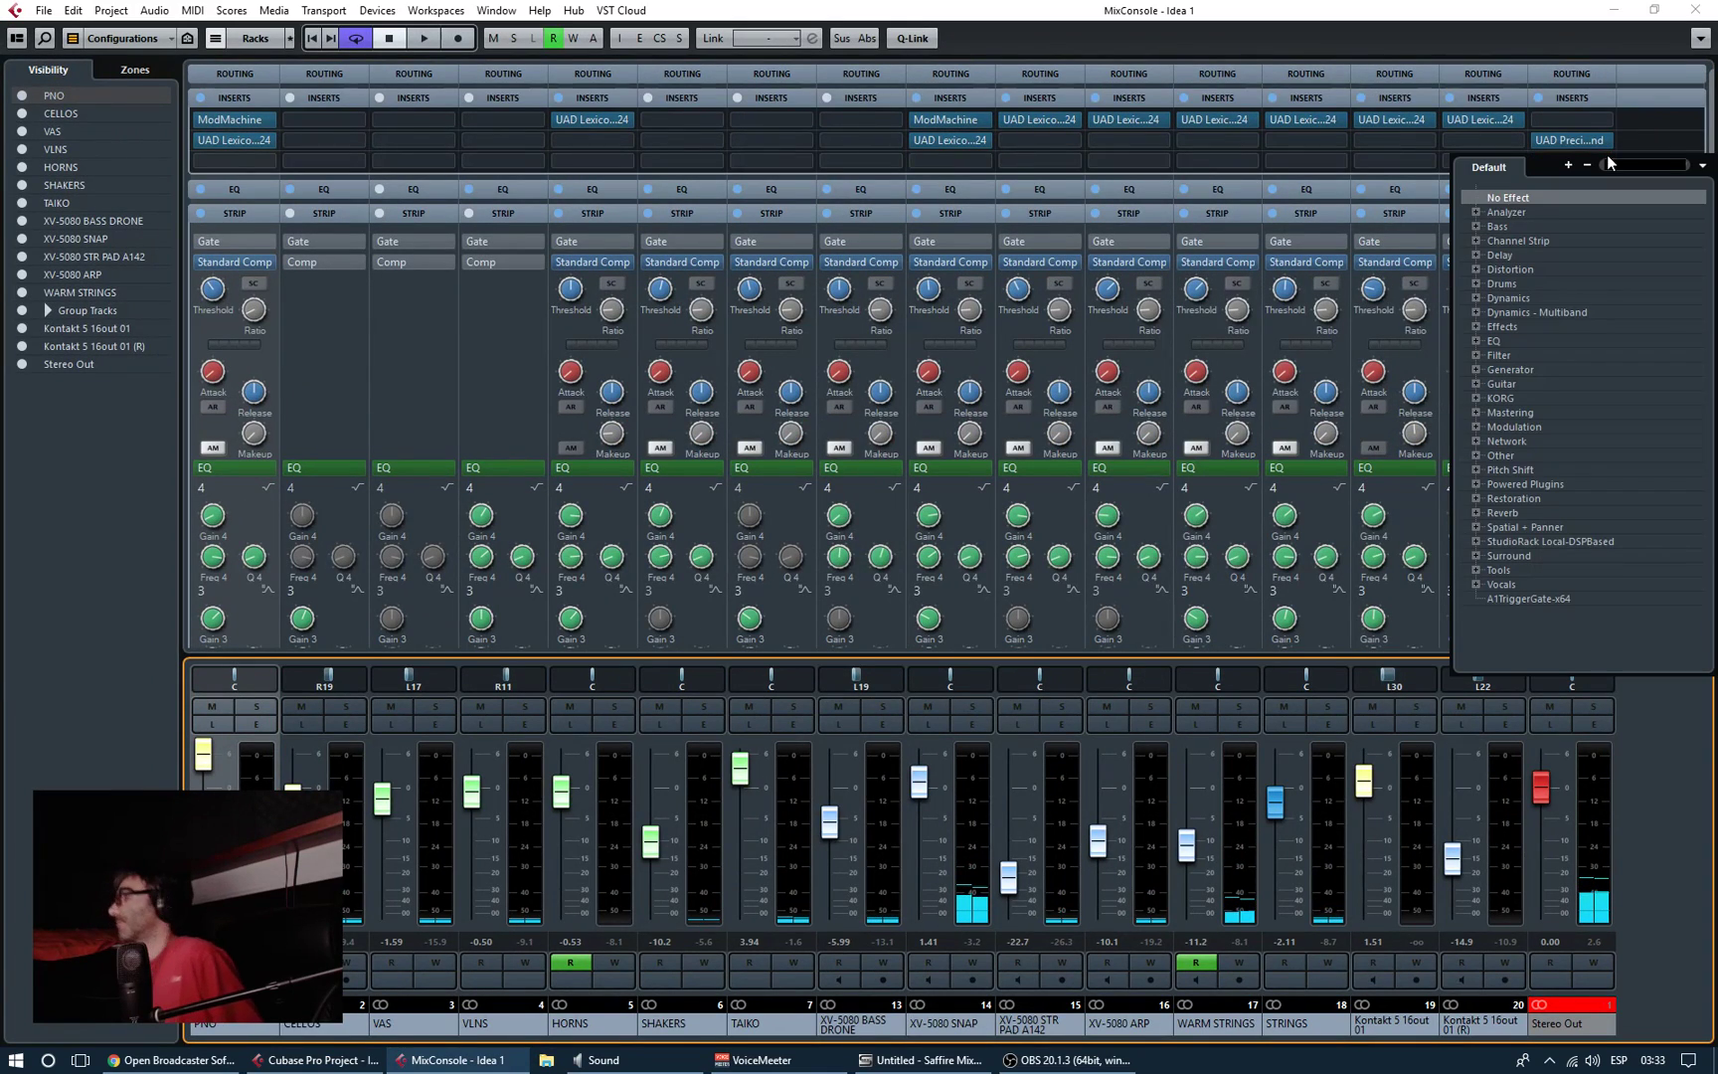
text(limiter)
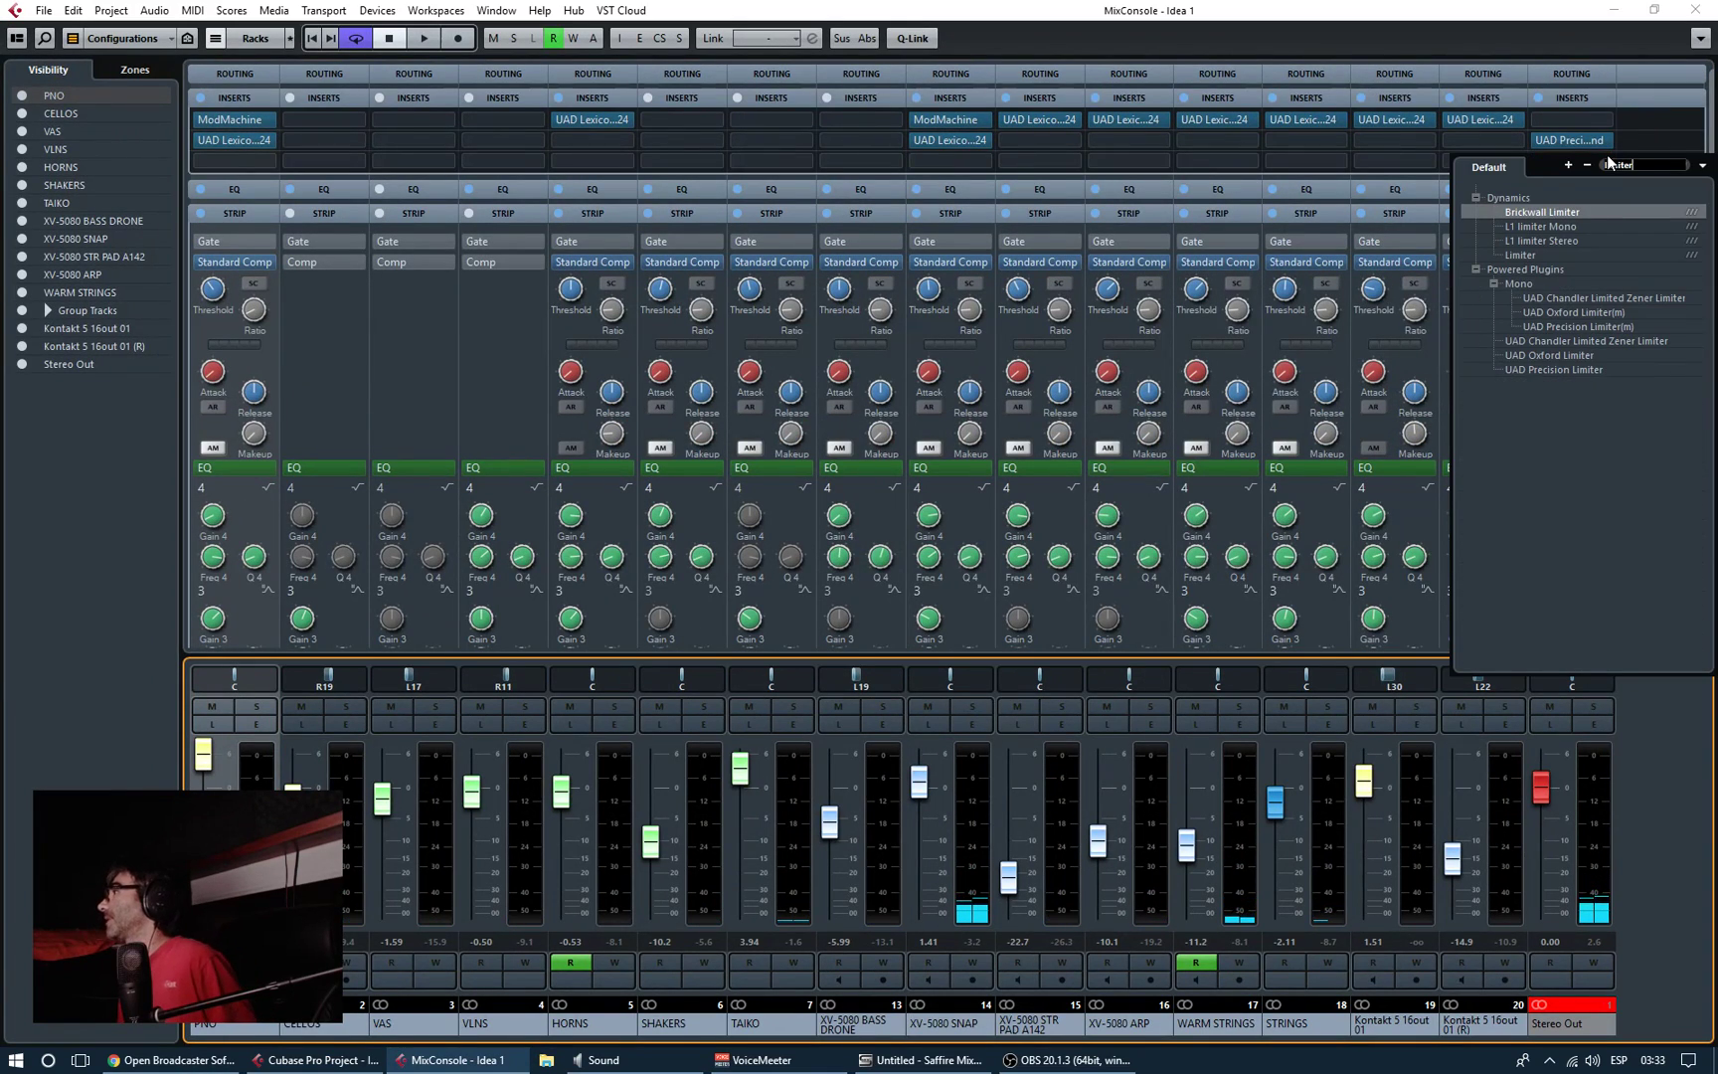
click(1603, 371)
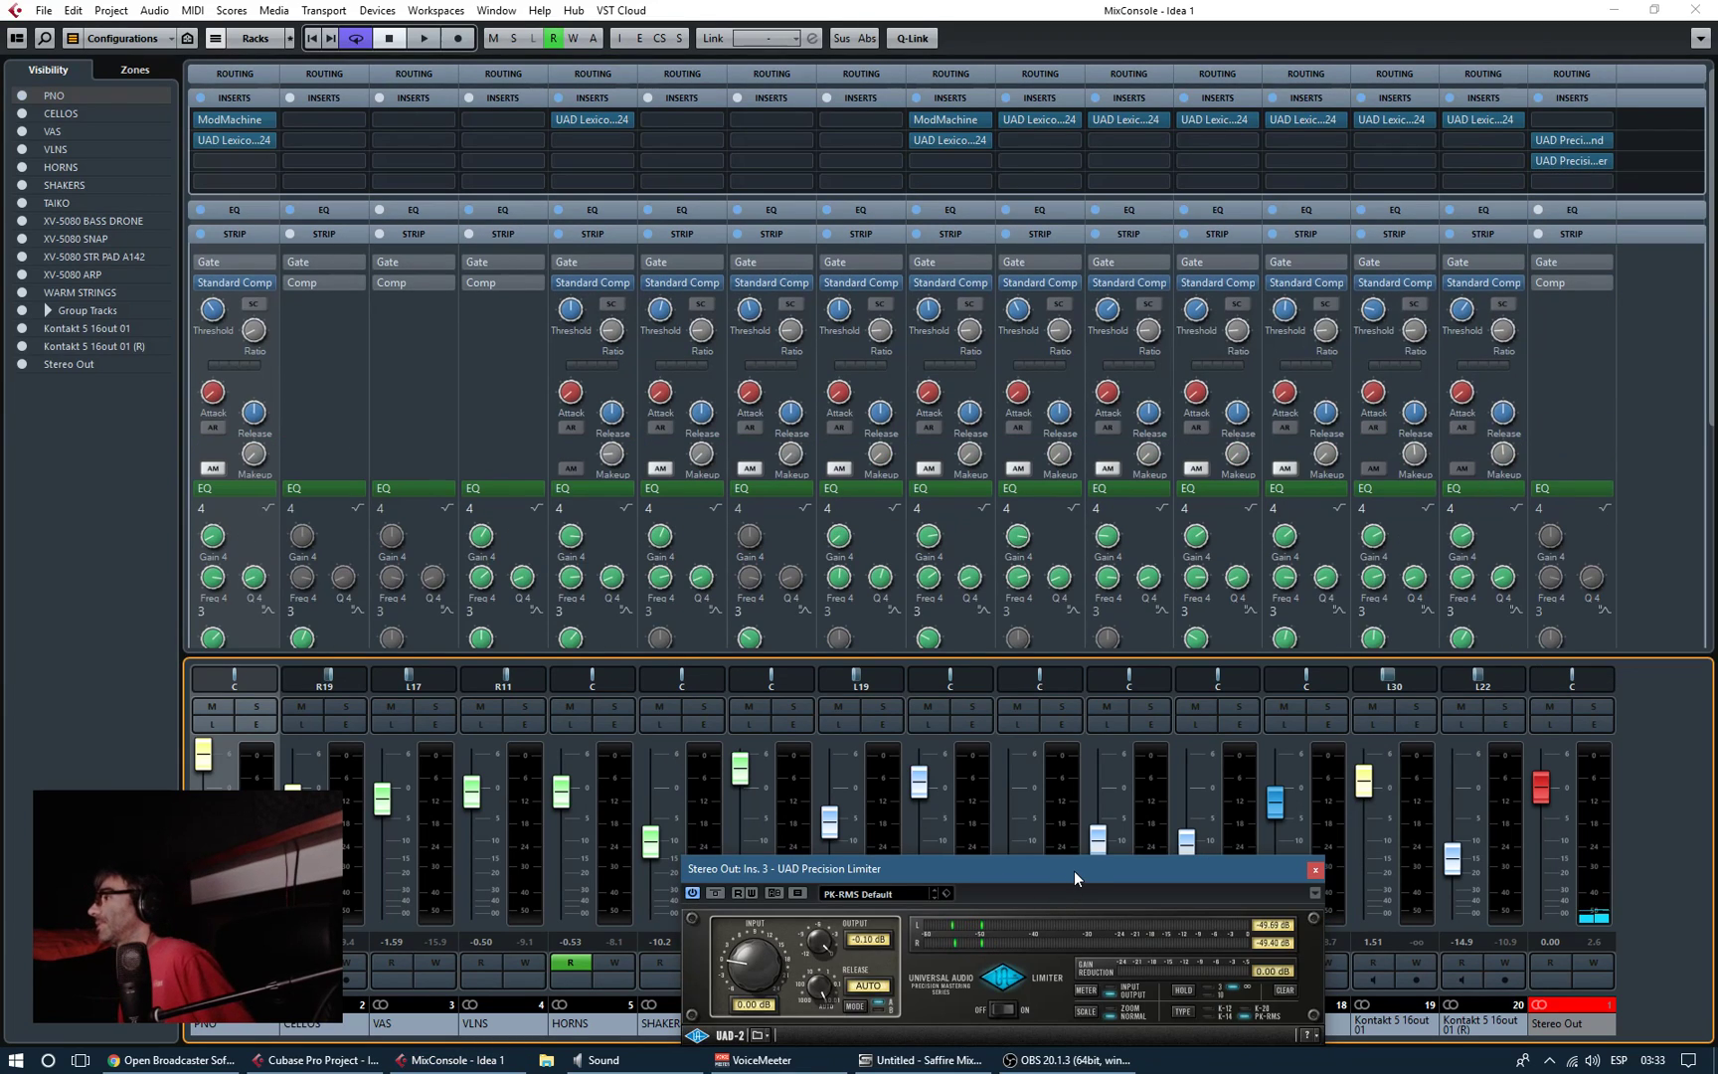
drag(1074, 870, 845, 625)
Step: Set the Precision Limiter's input to 3.30 dB while the mix plays, stop playback and close the plug-in window
key(space)
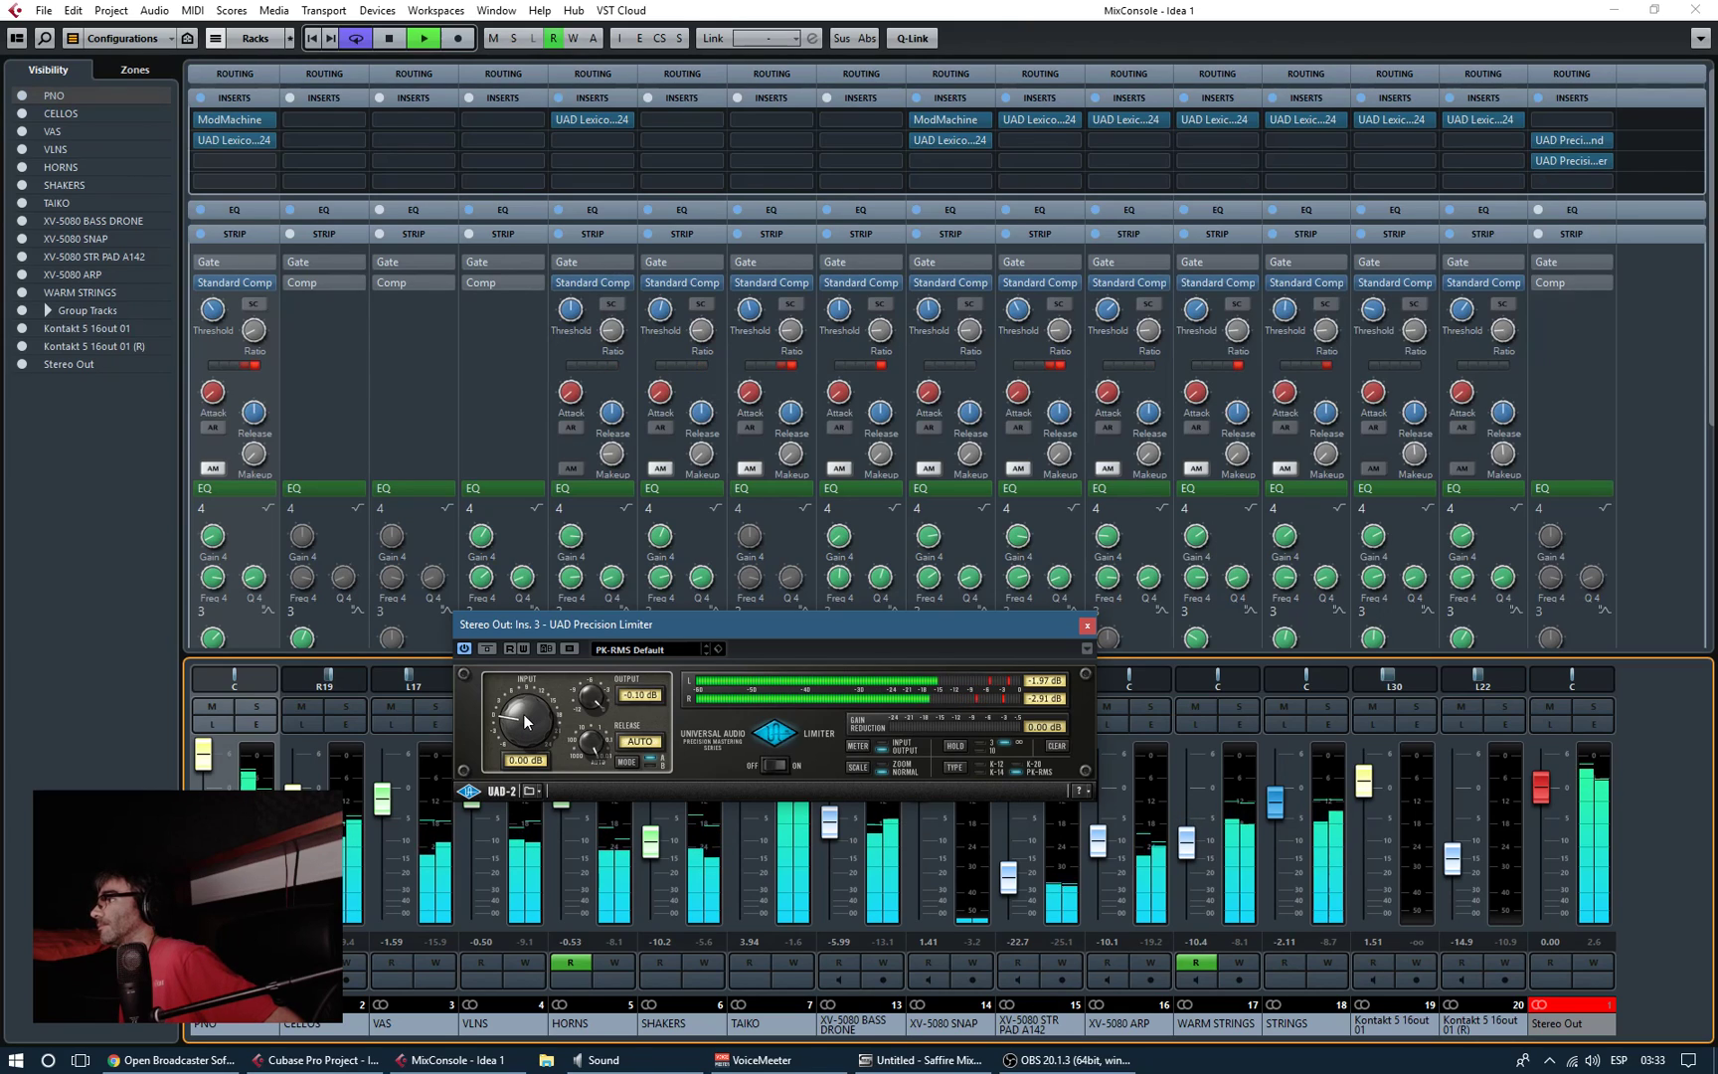
drag(524, 714, 532, 708)
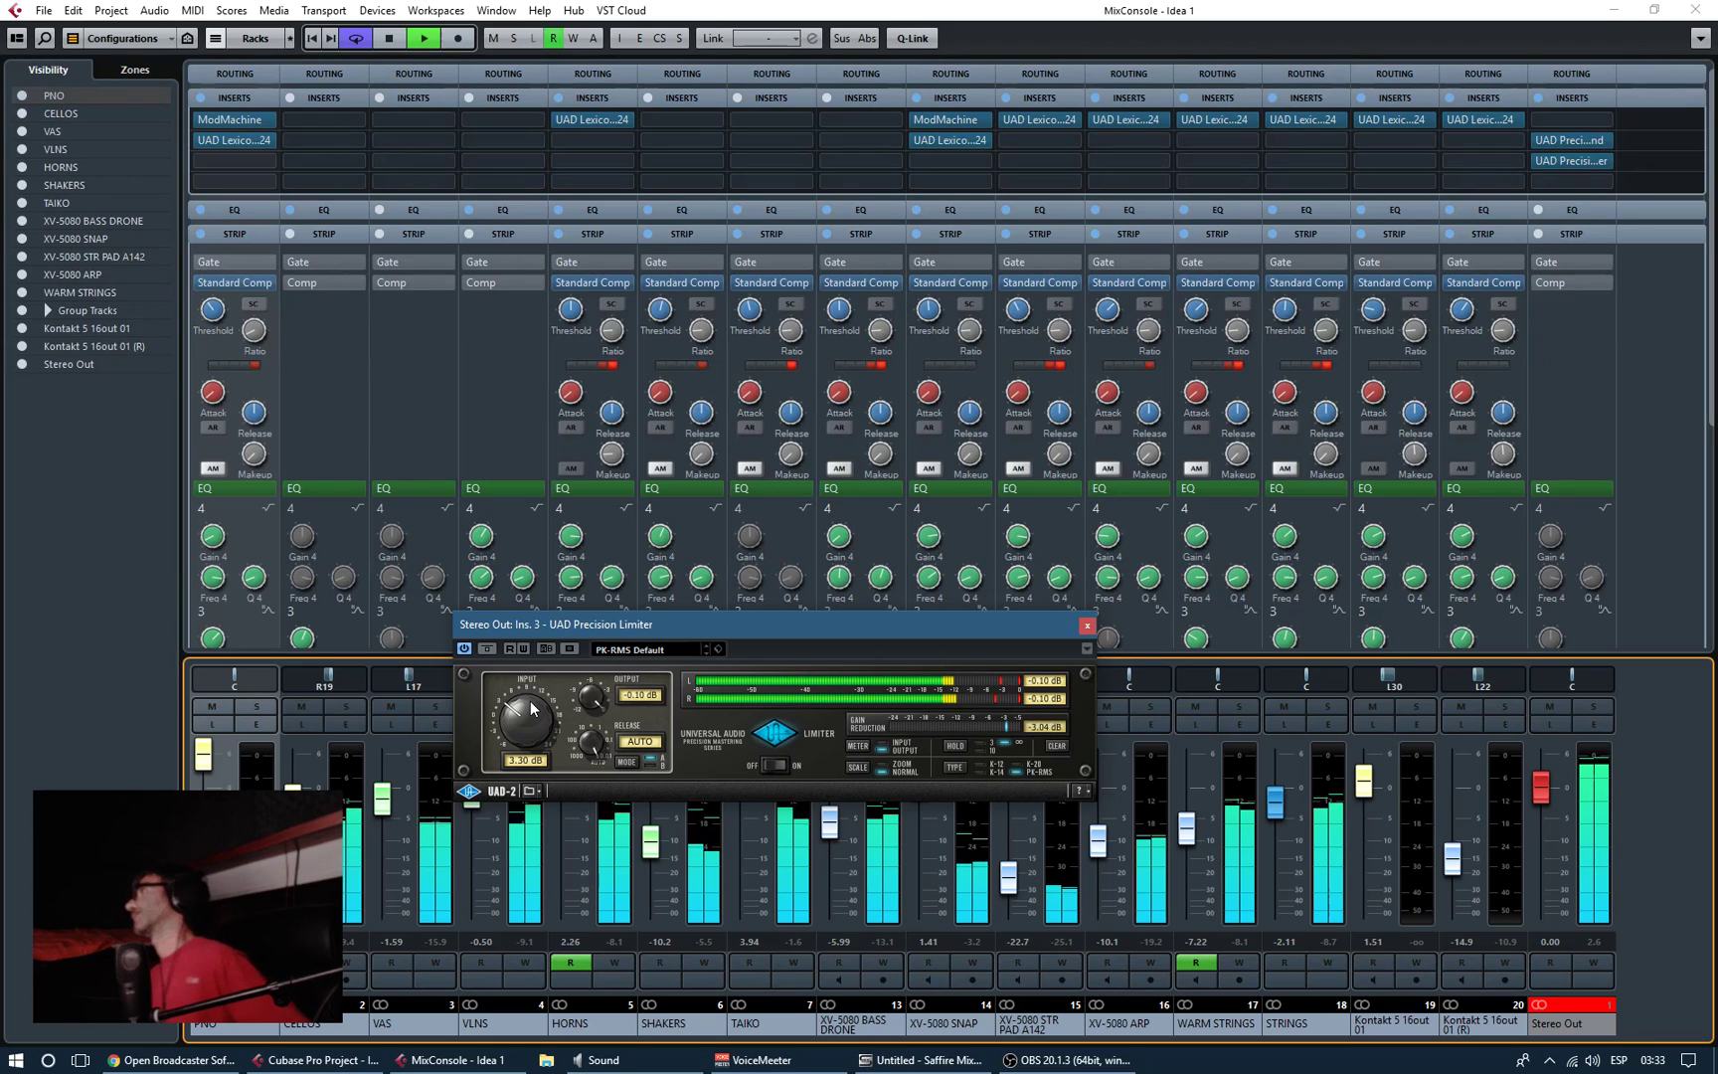
key(space)
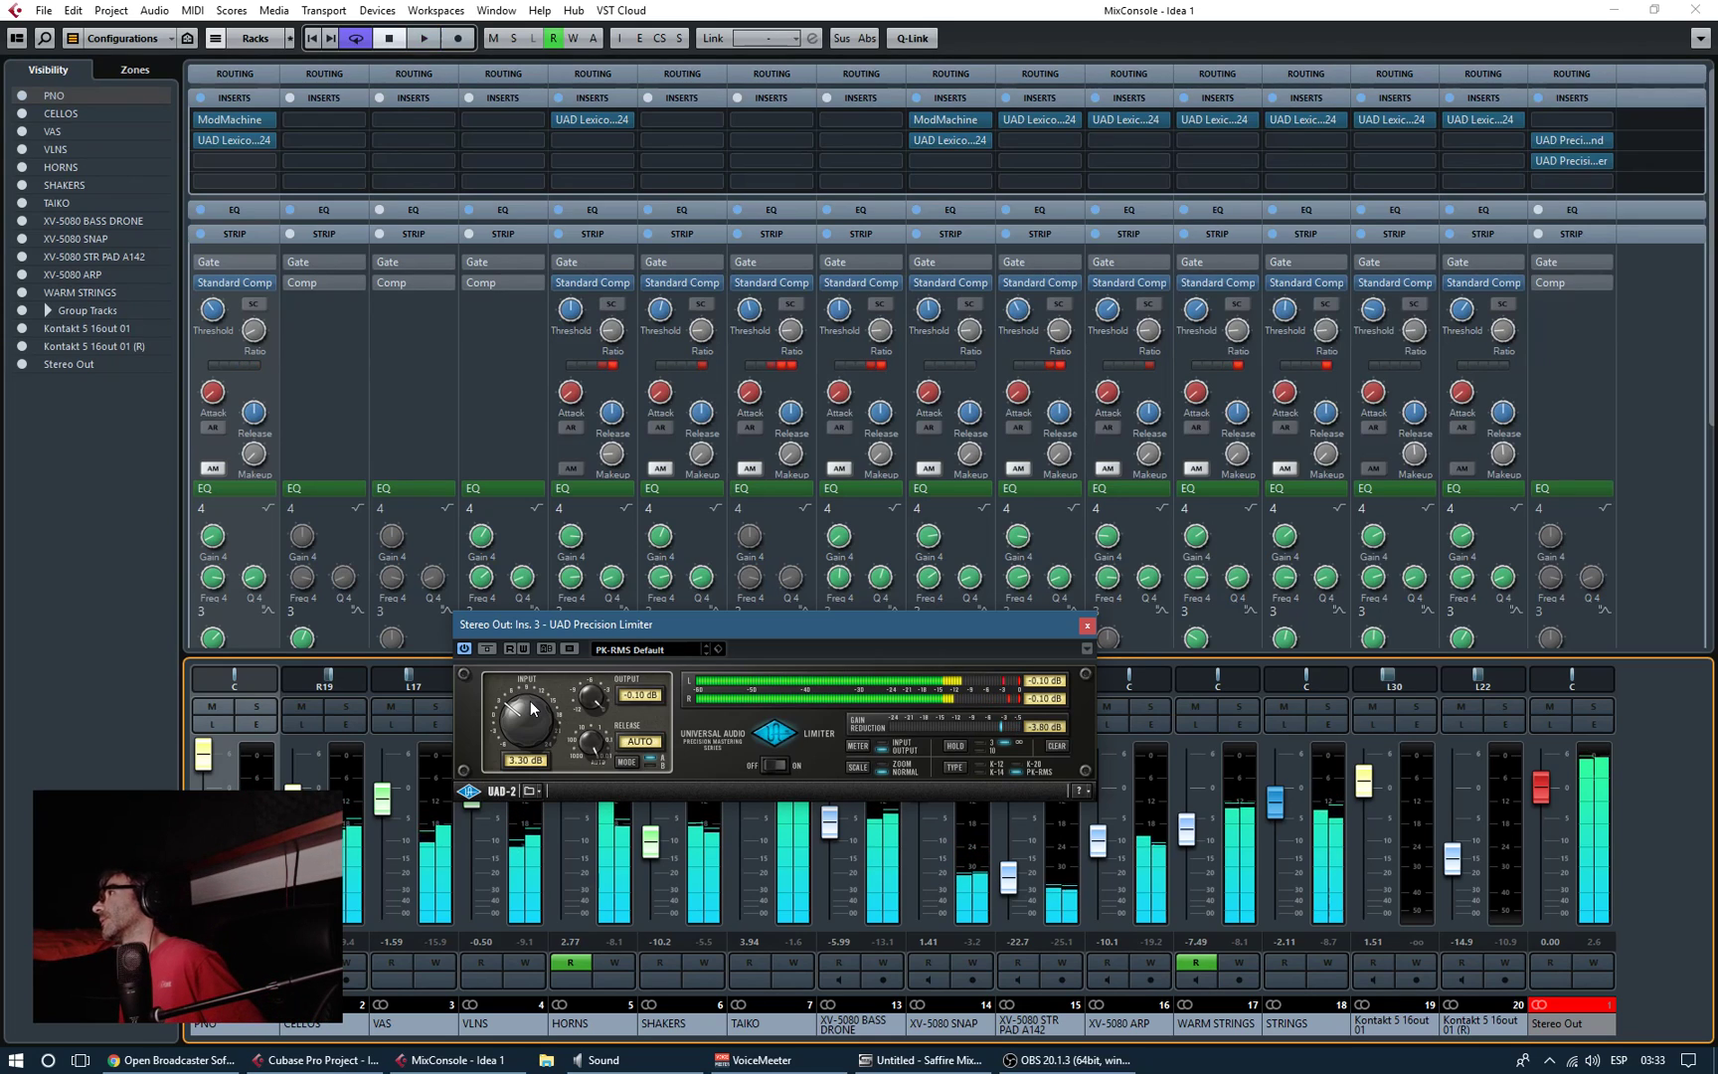
click(1085, 629)
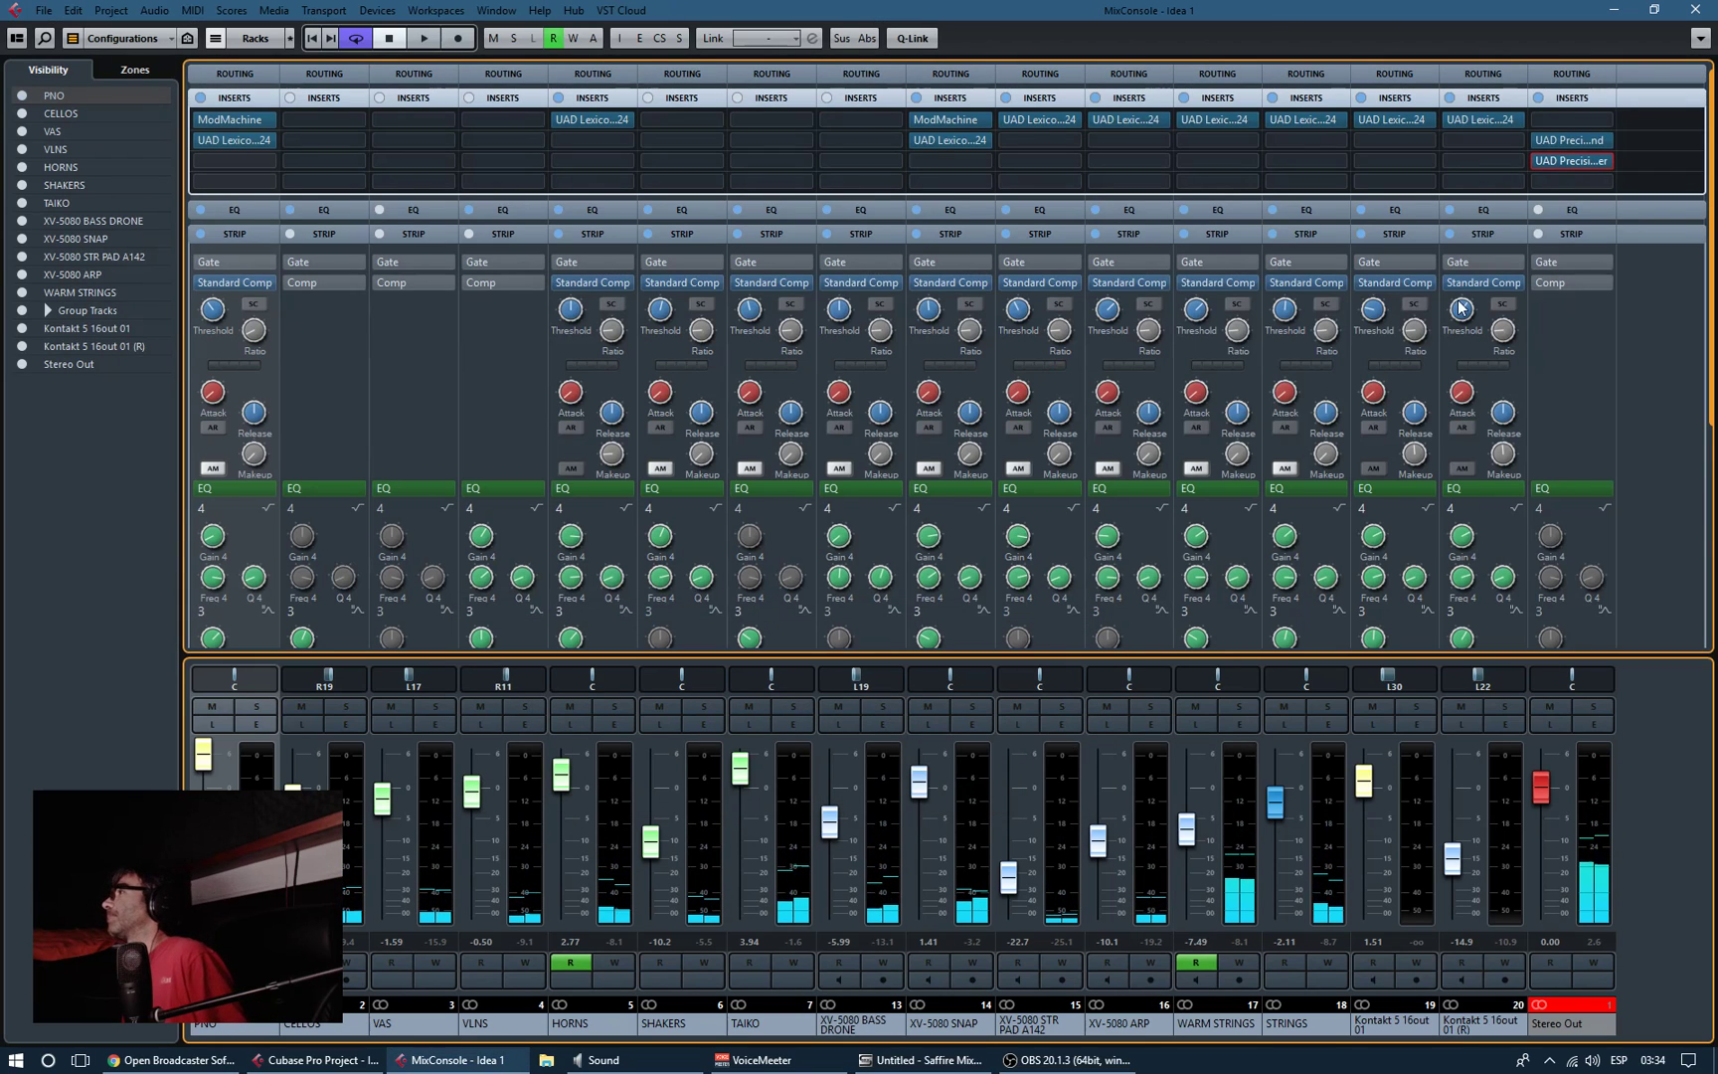
Step: Return to the project window and place the playback position at the start of the cycle range, bar 13
click(1698, 9)
click(879, 136)
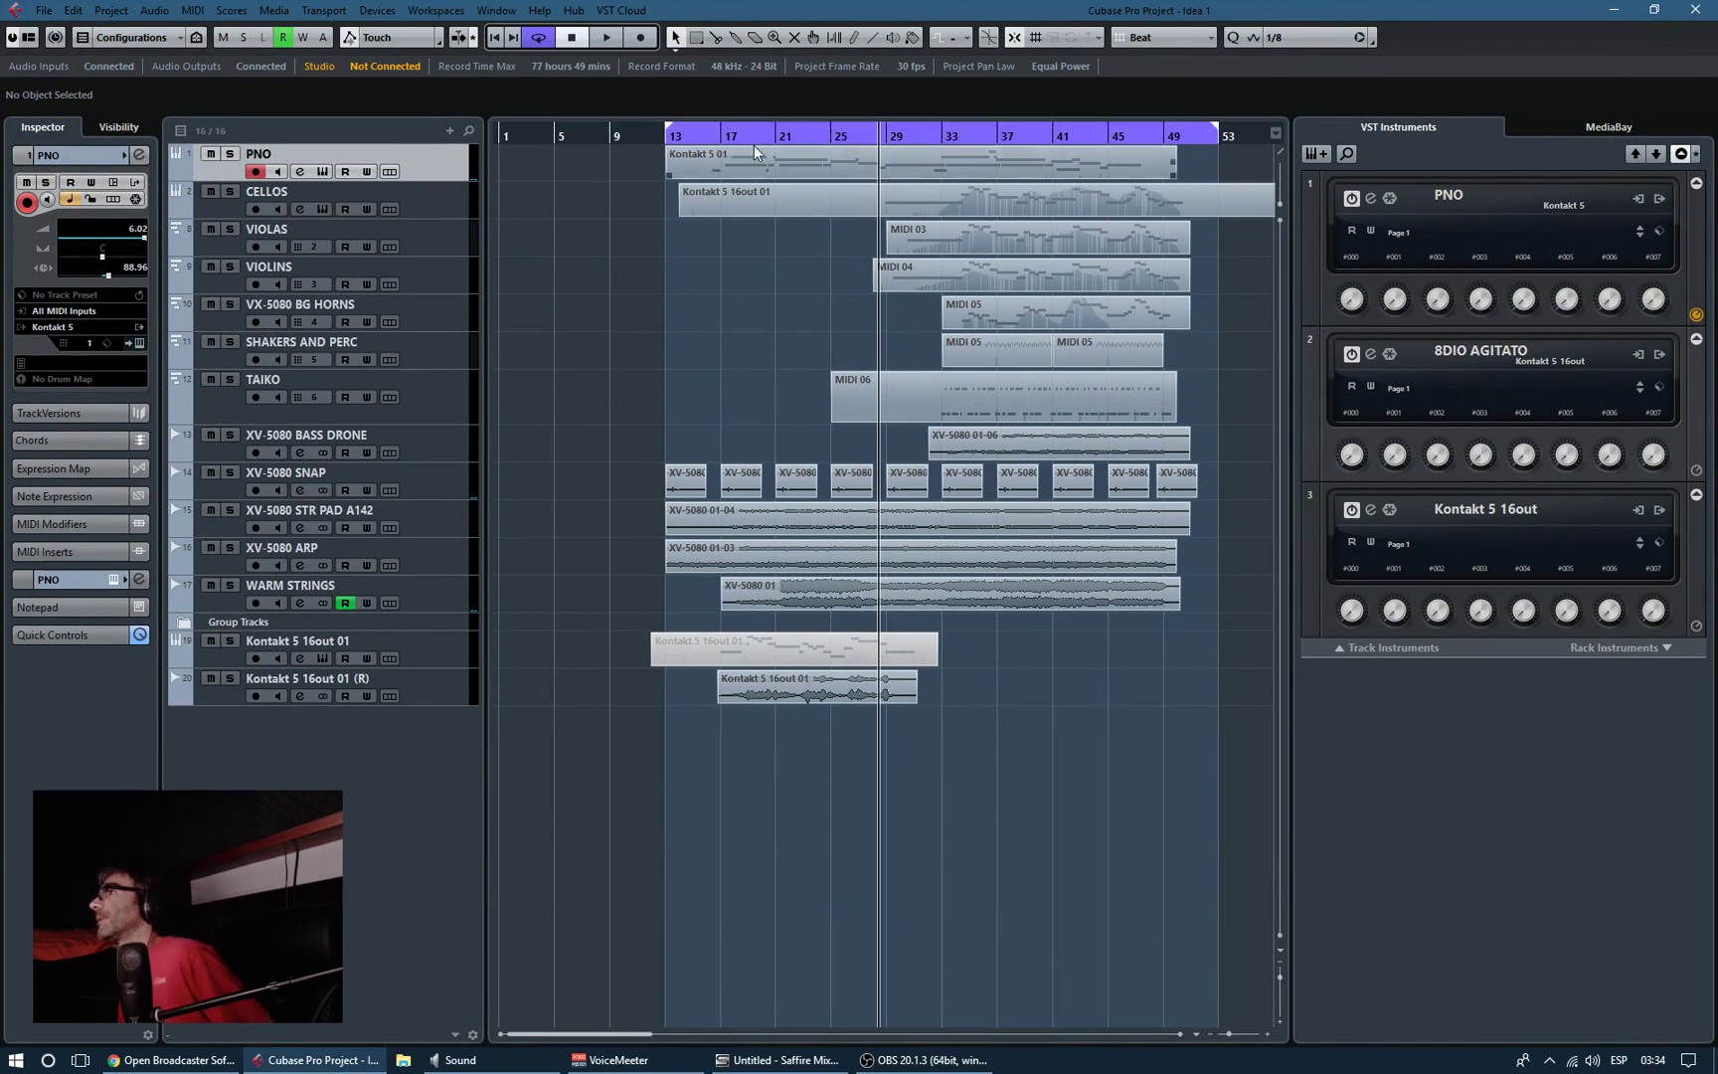
click(668, 139)
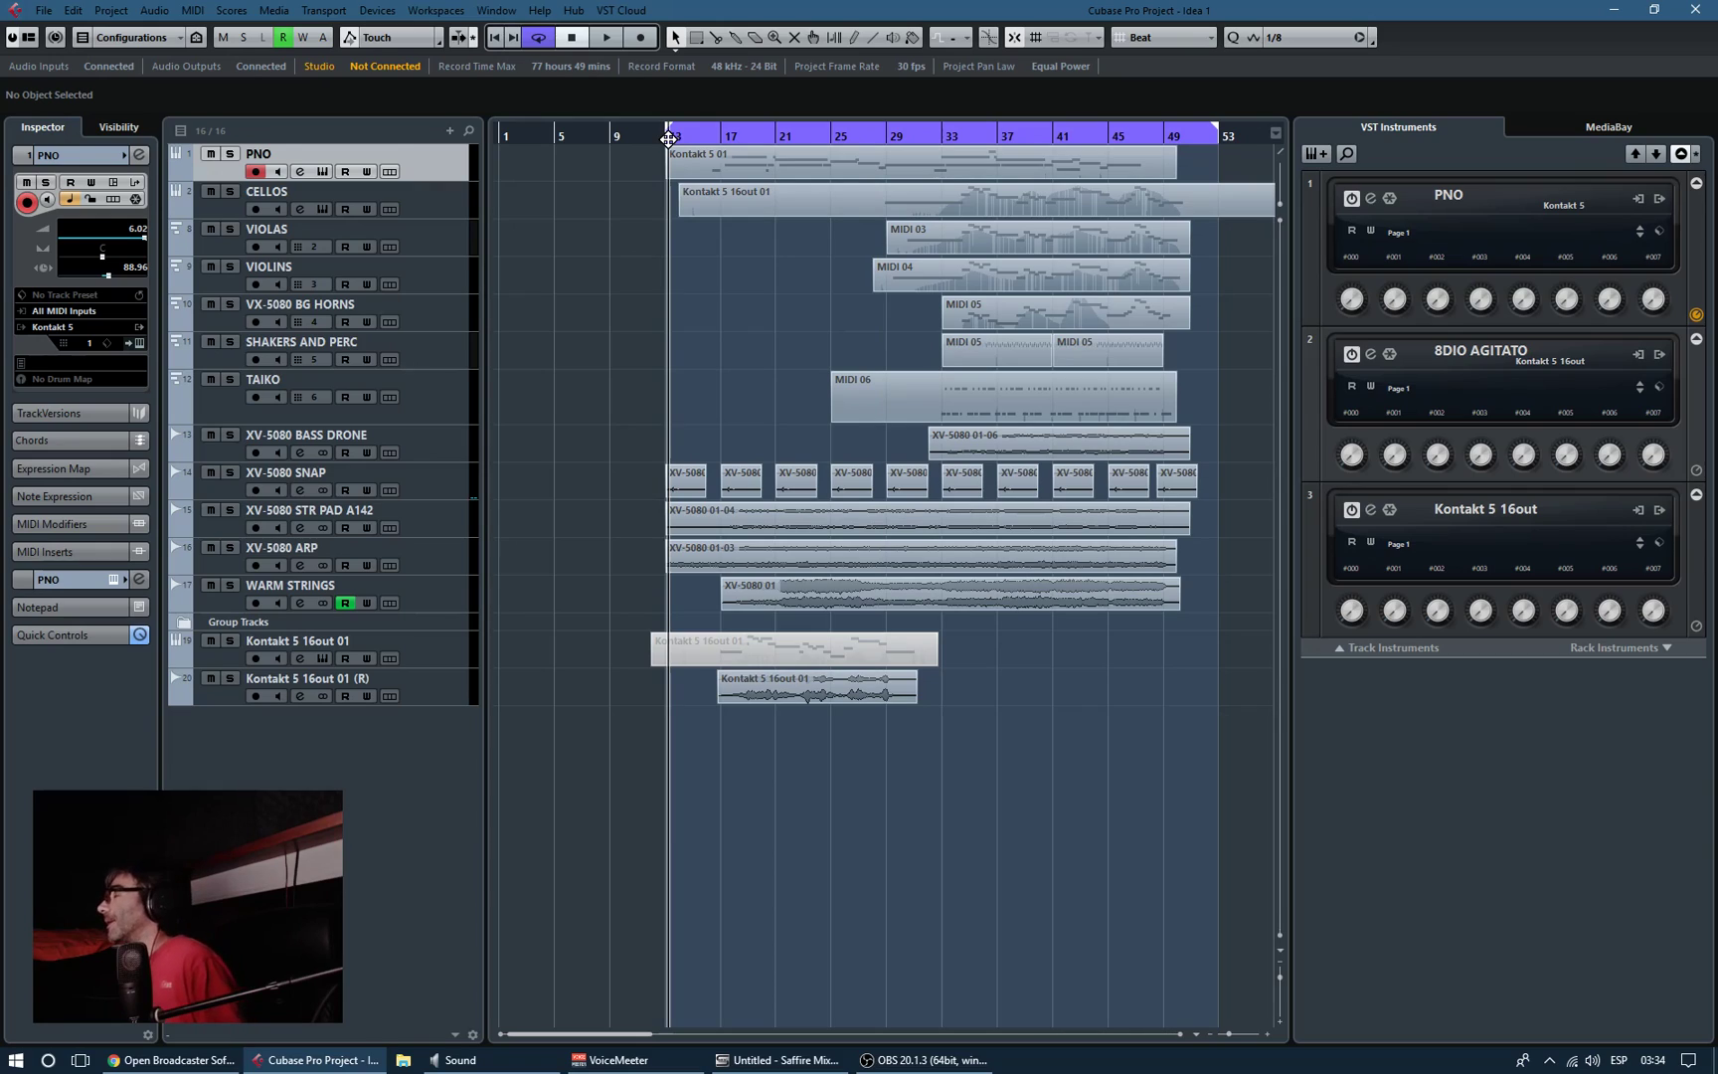
Step: Open the mixer and expand the EQ rack to examine the channels' EQ curves and band settings, then close it
key(F3)
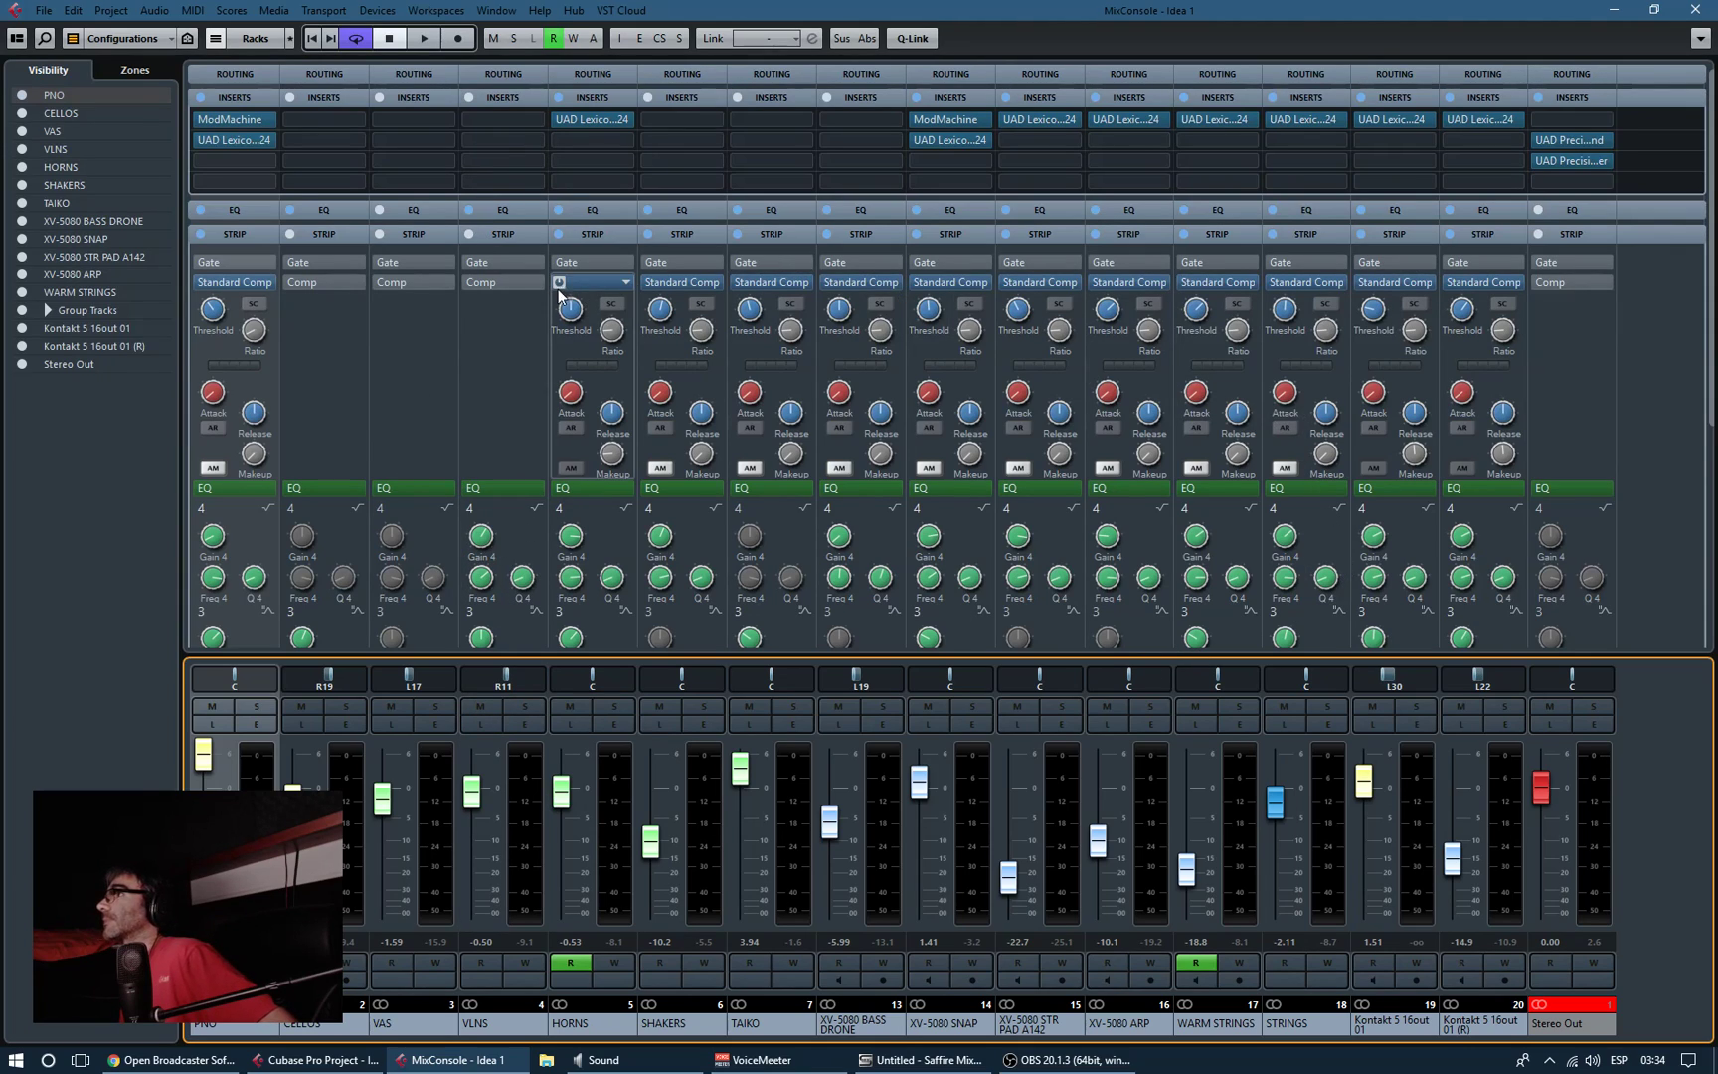
right_click(616, 242)
click(593, 240)
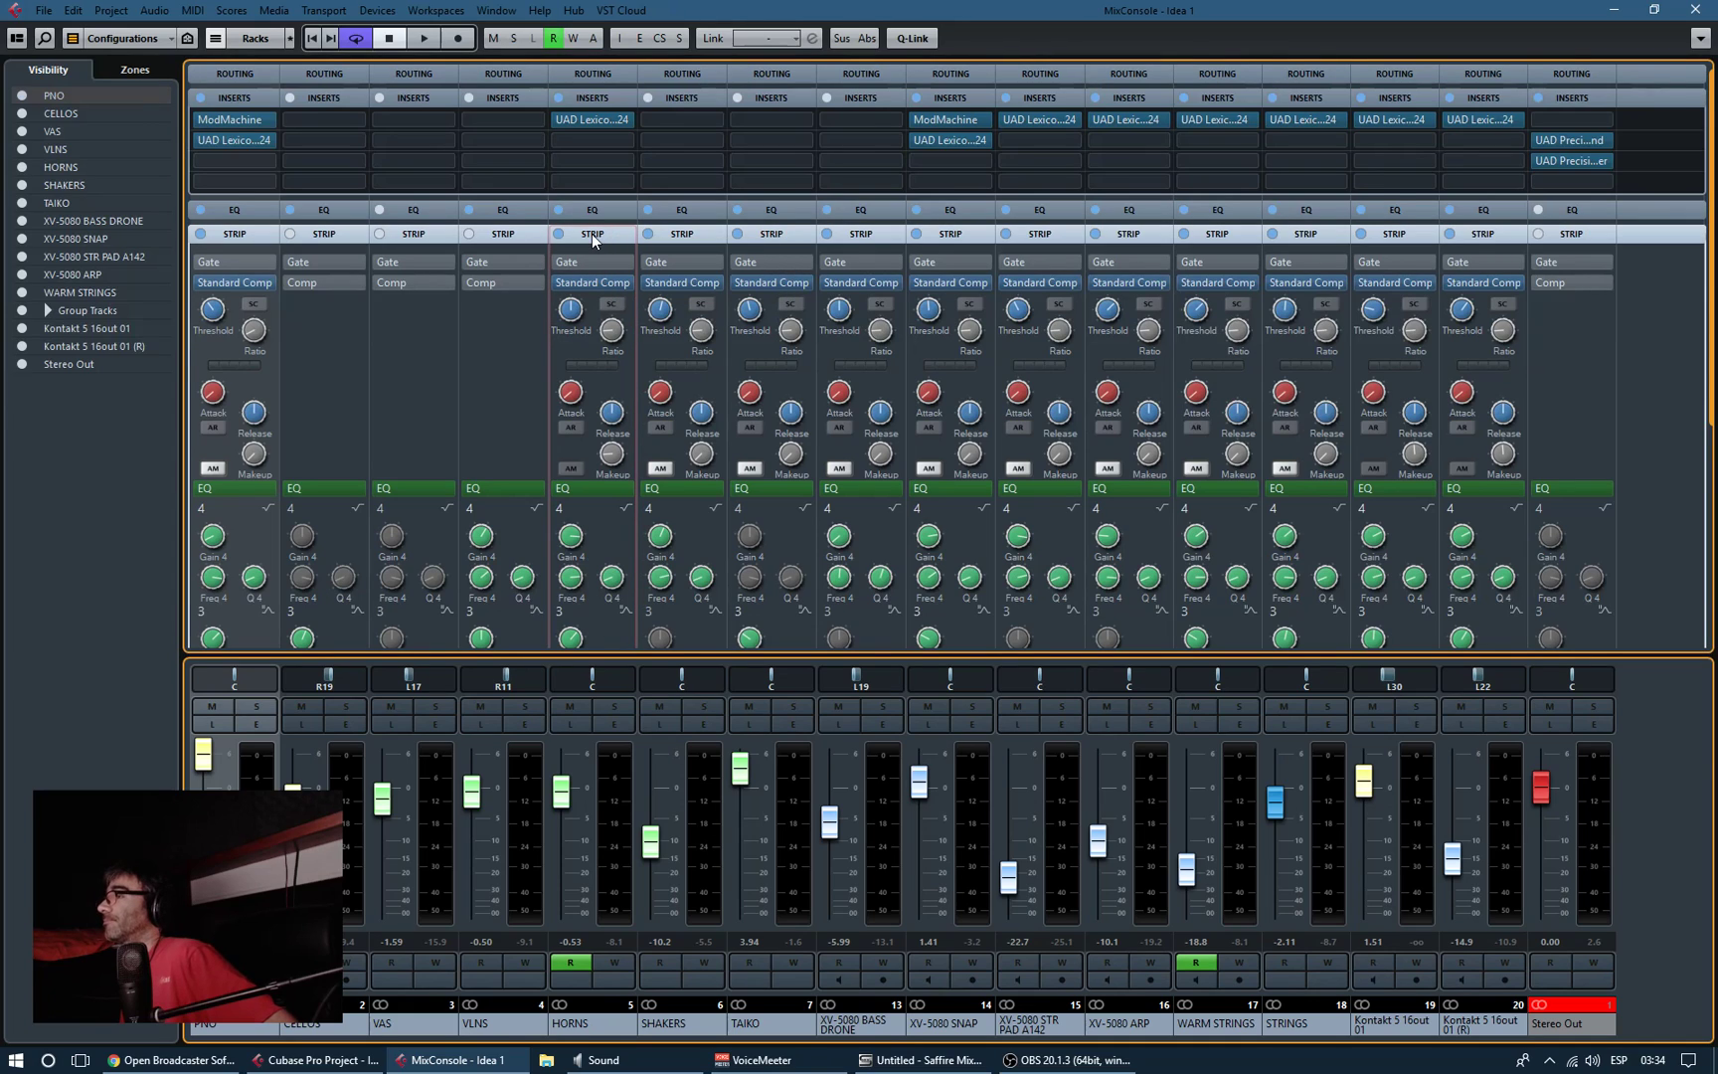
click(593, 239)
click(605, 208)
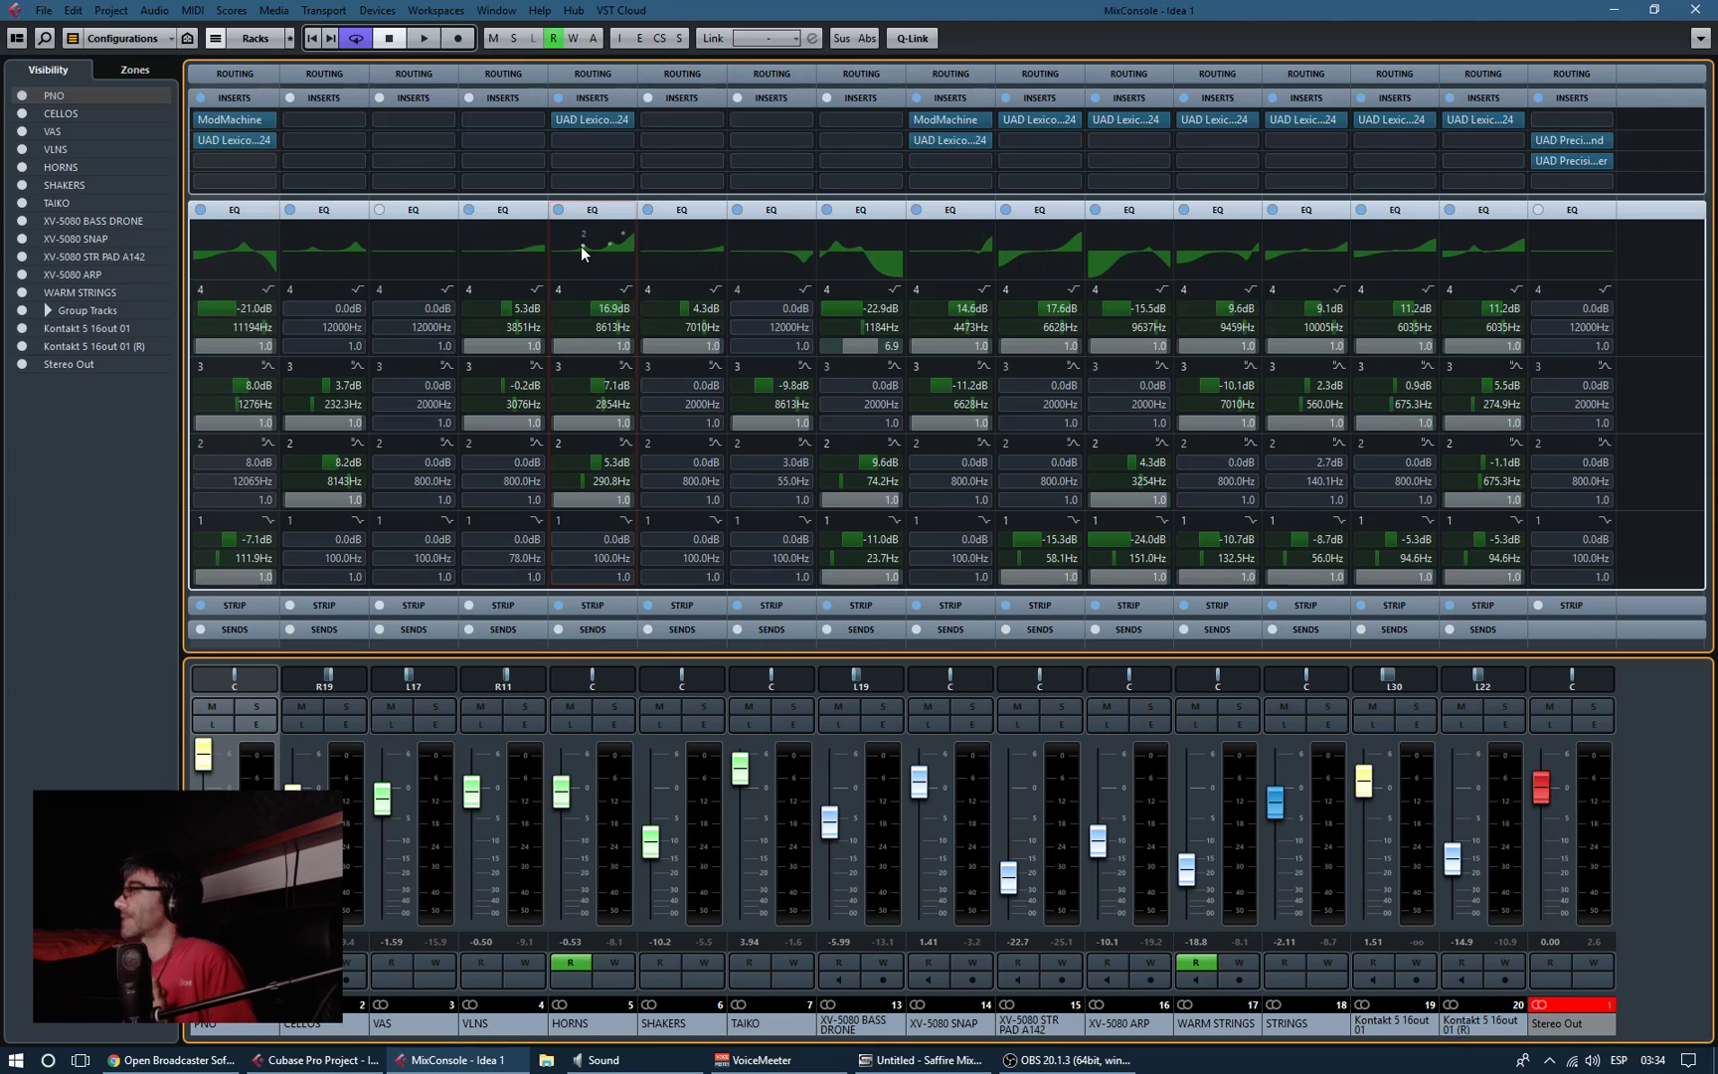
click(1701, 18)
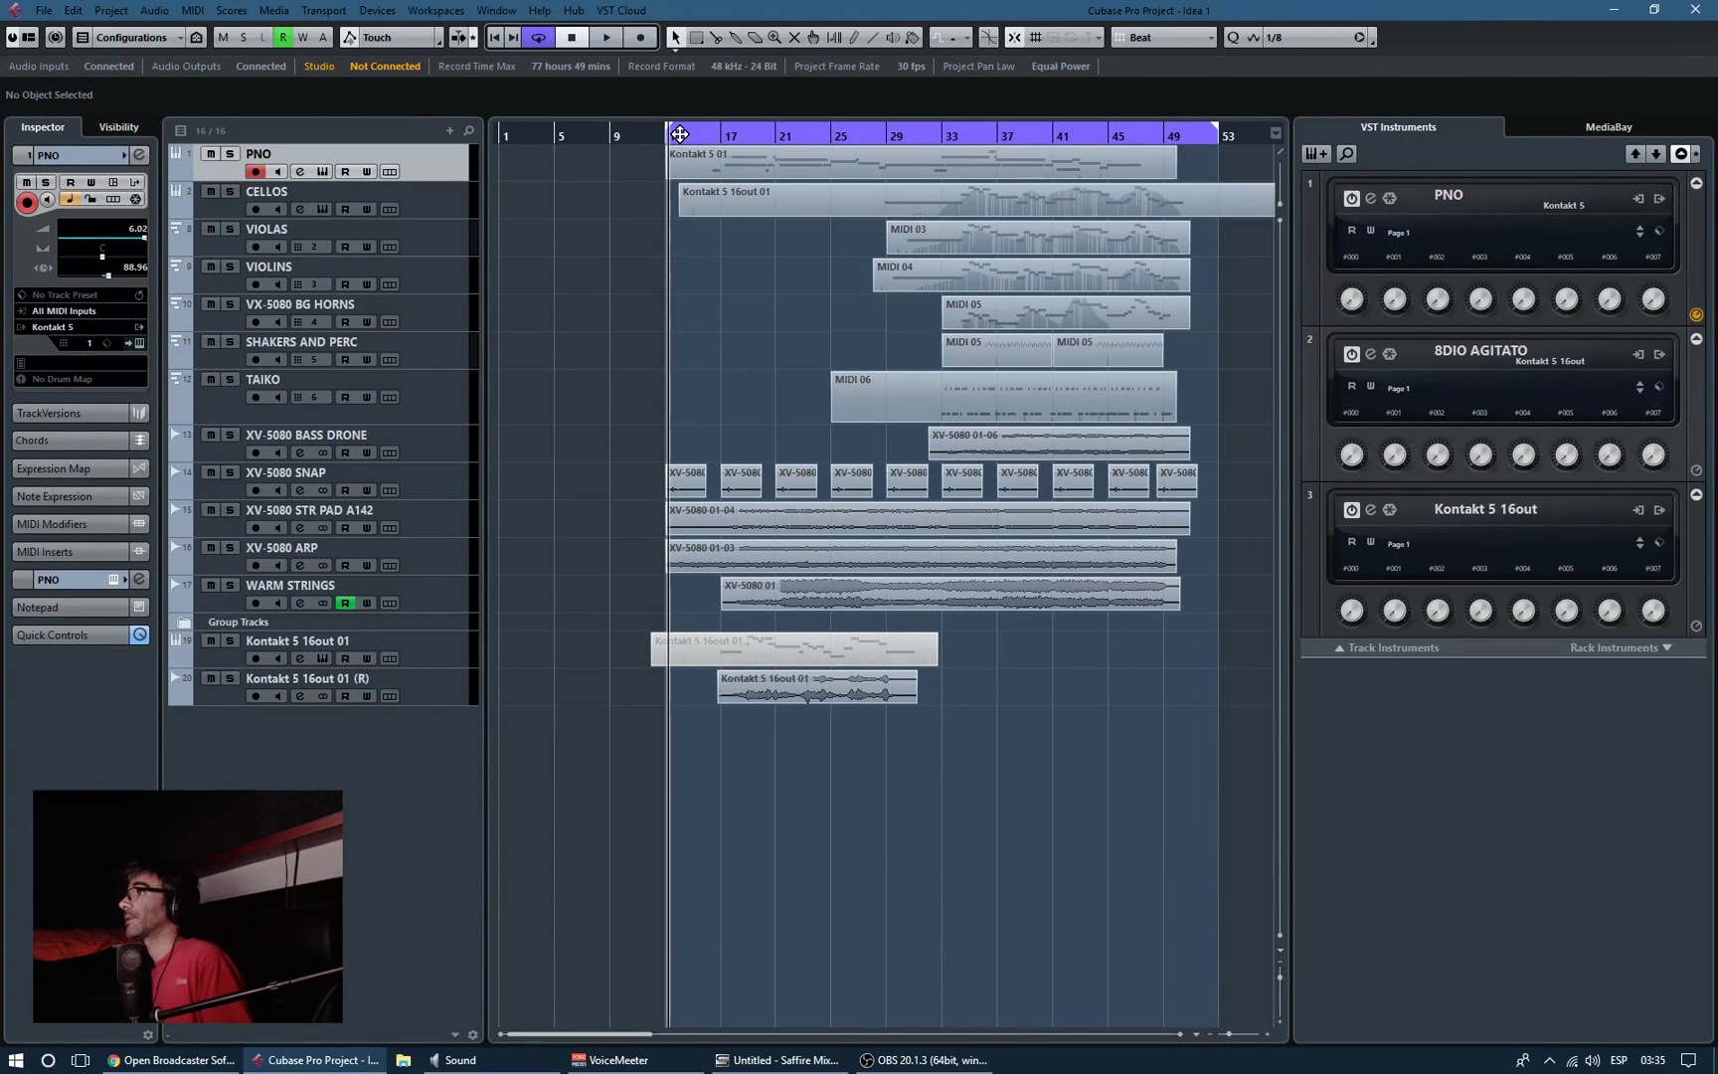
Step: Play the whole arrangement from bar 13 to its end, bring up the mixer, stop playback and return to the project window
key(KP_1)
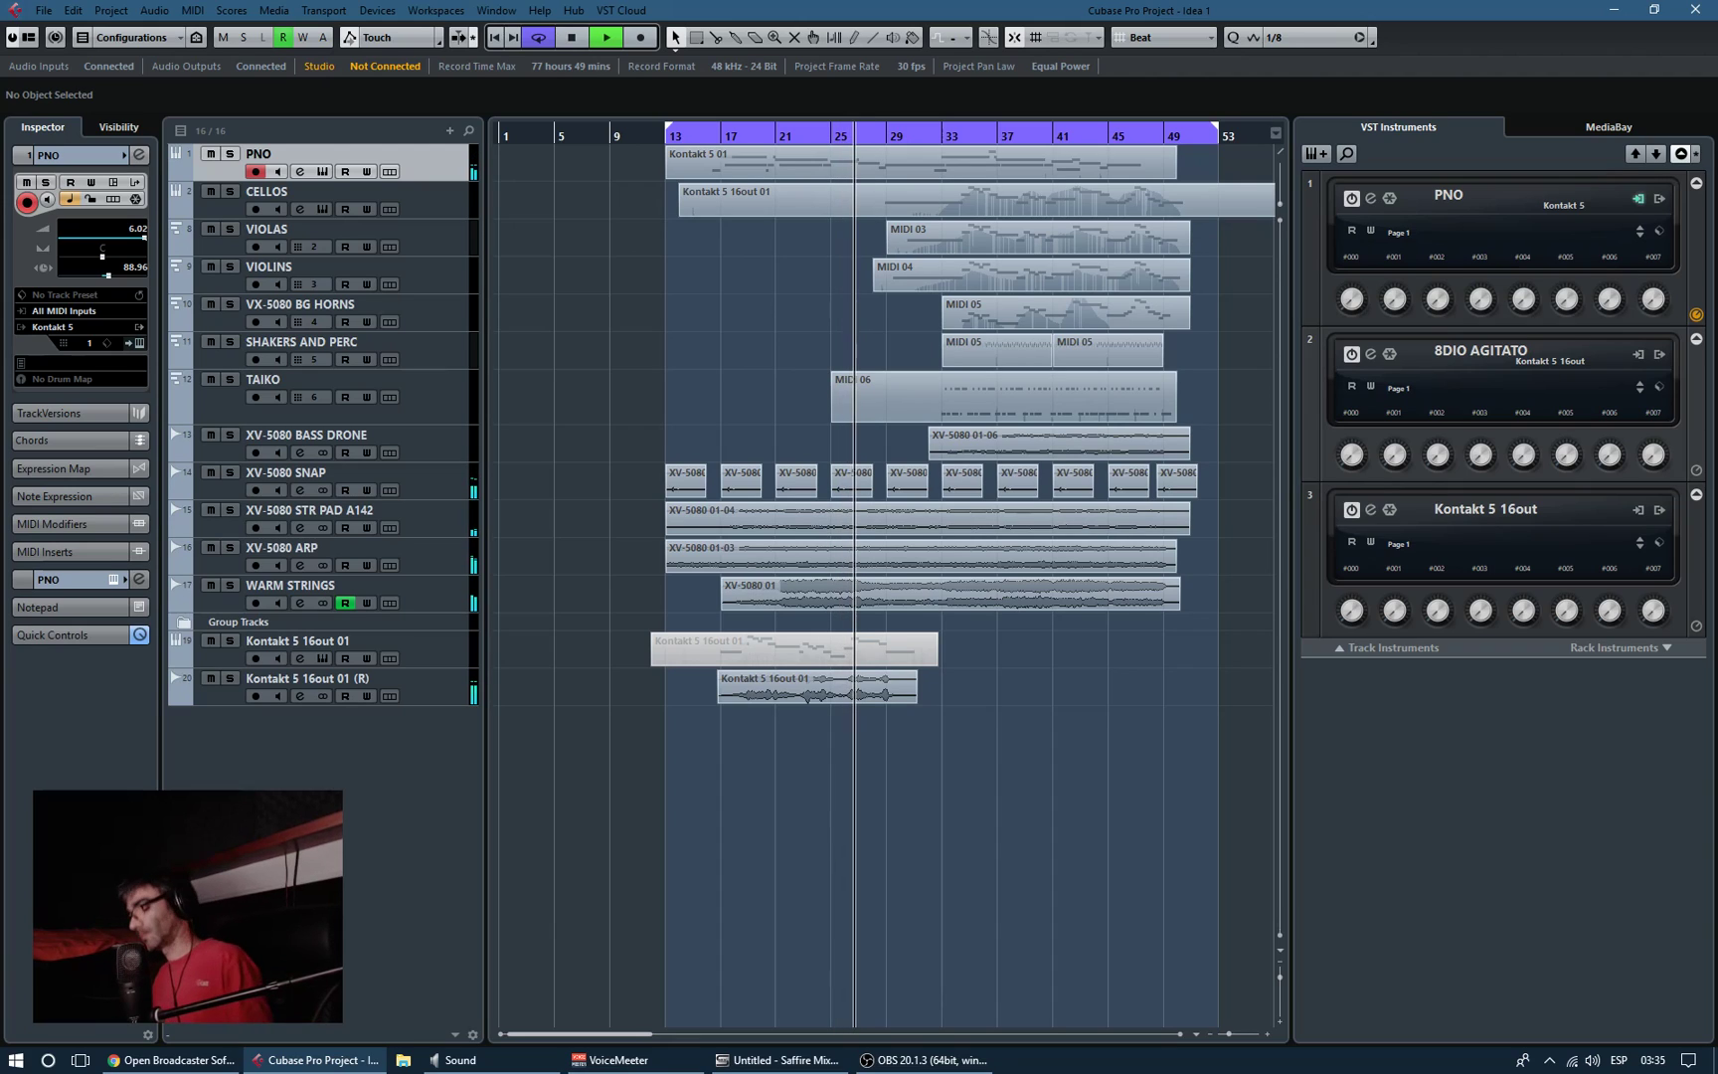
key(F3)
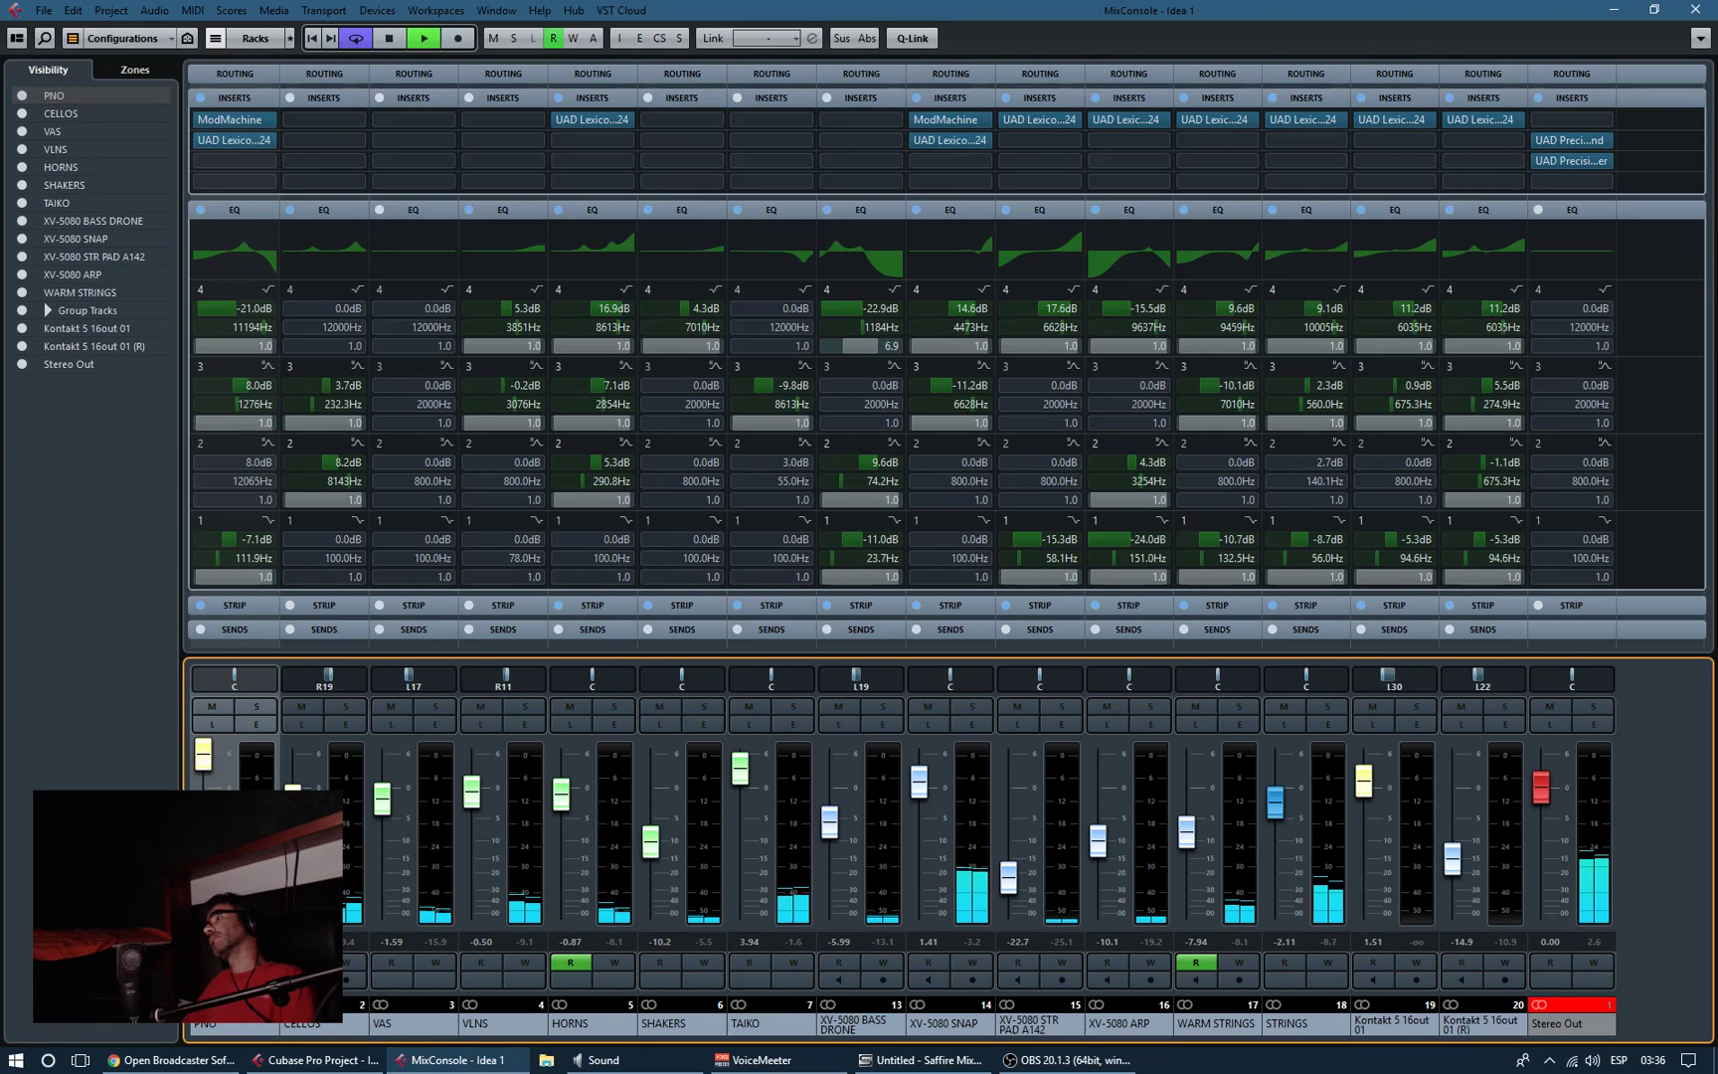
key(space)
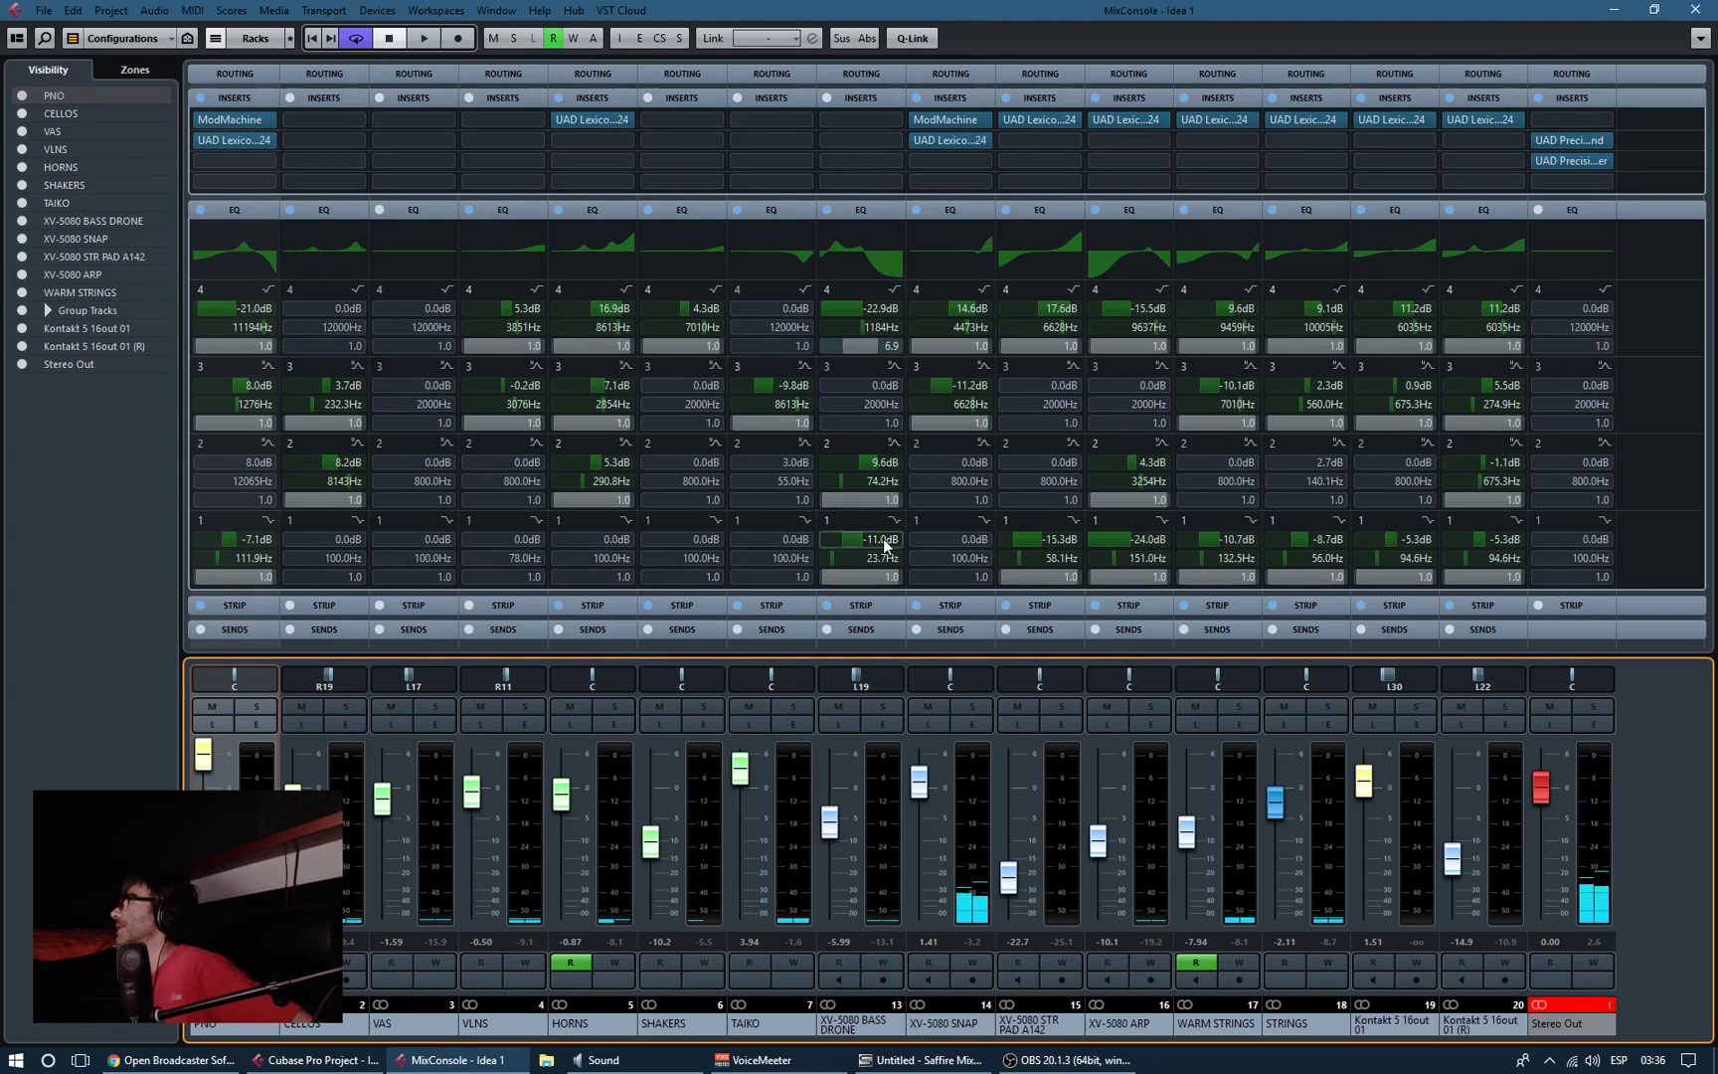
click(1696, 12)
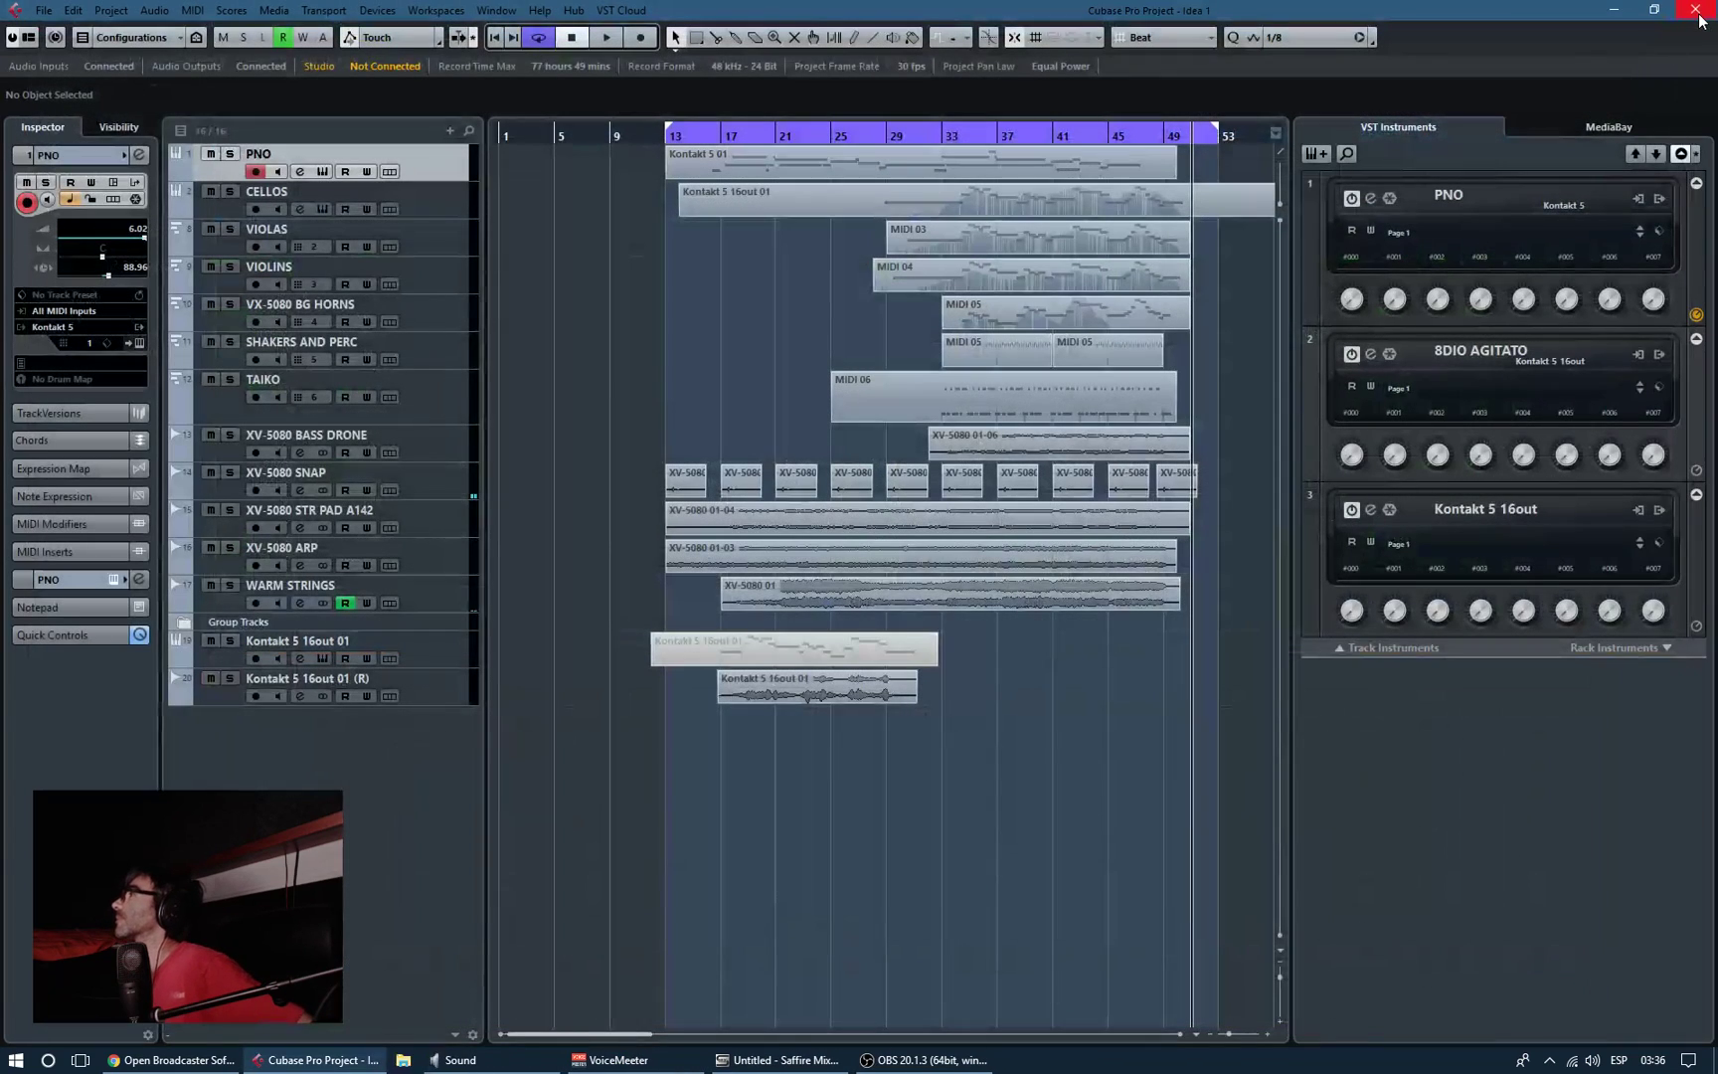